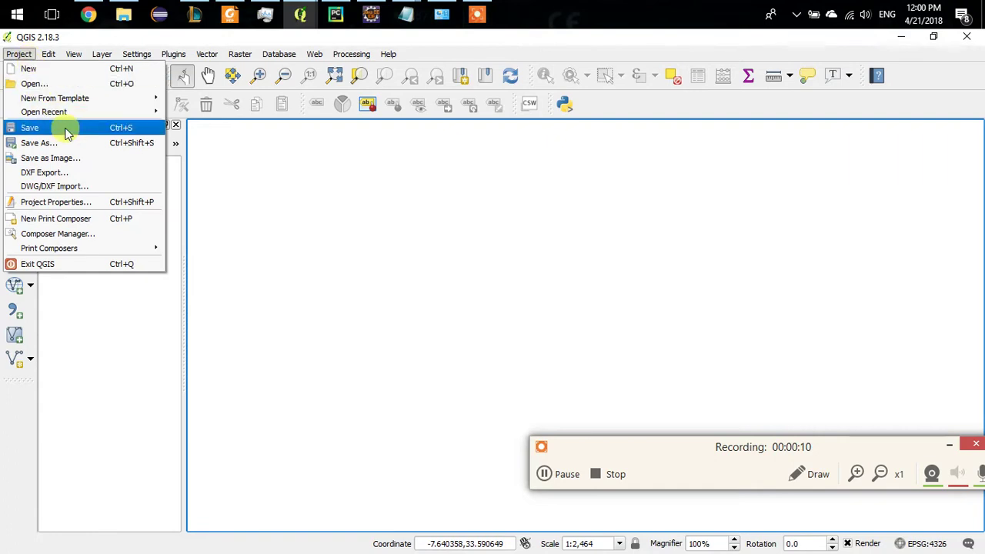
Switch to File Explorer and open the folder D:\Emsi\QGIS
left_click(68, 200)
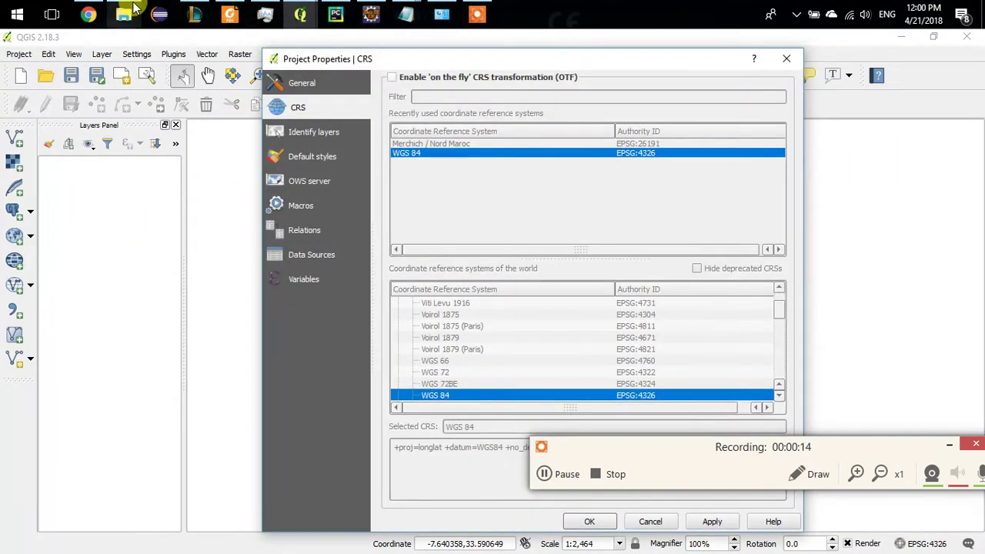
mouse_move(123, 14)
left_click(130, 39)
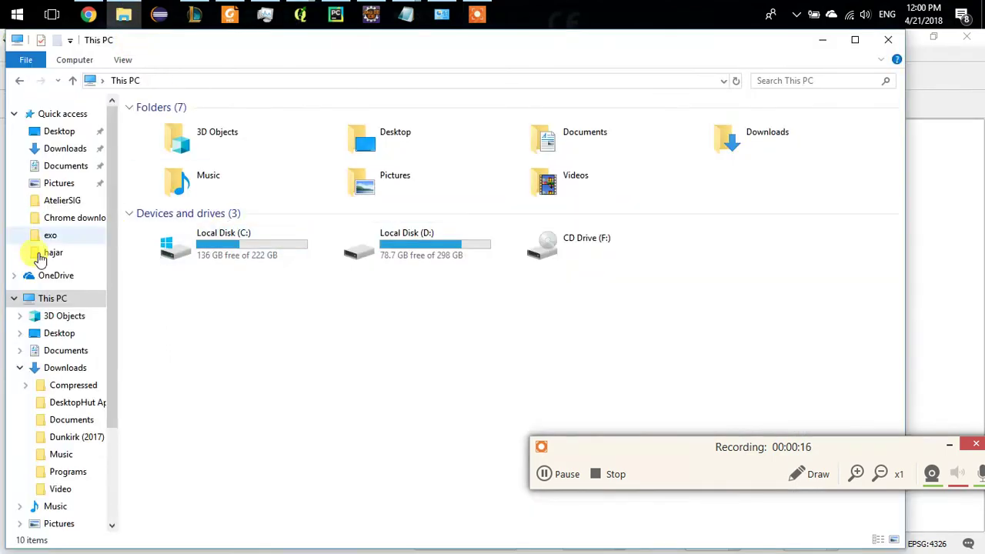
double_click(443, 234)
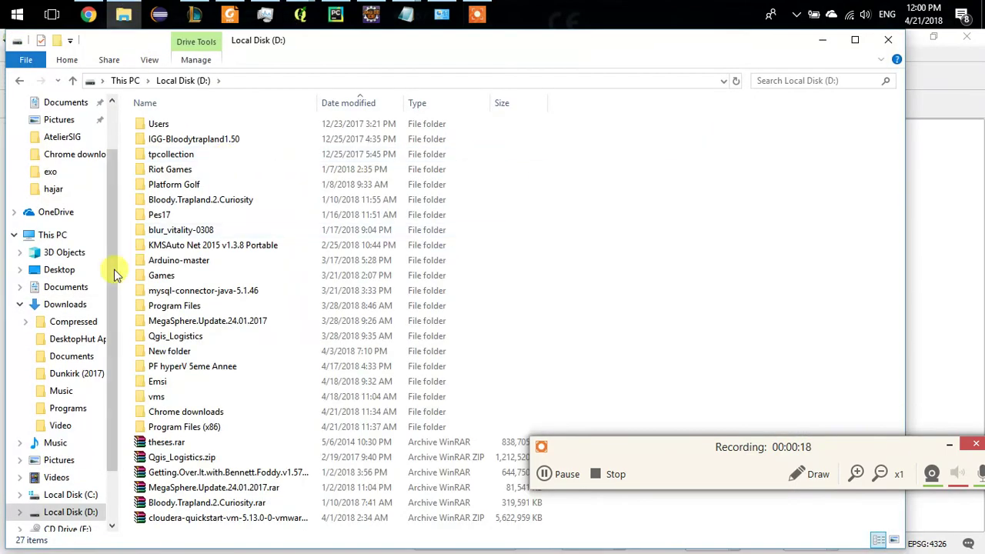
double_click(188, 383)
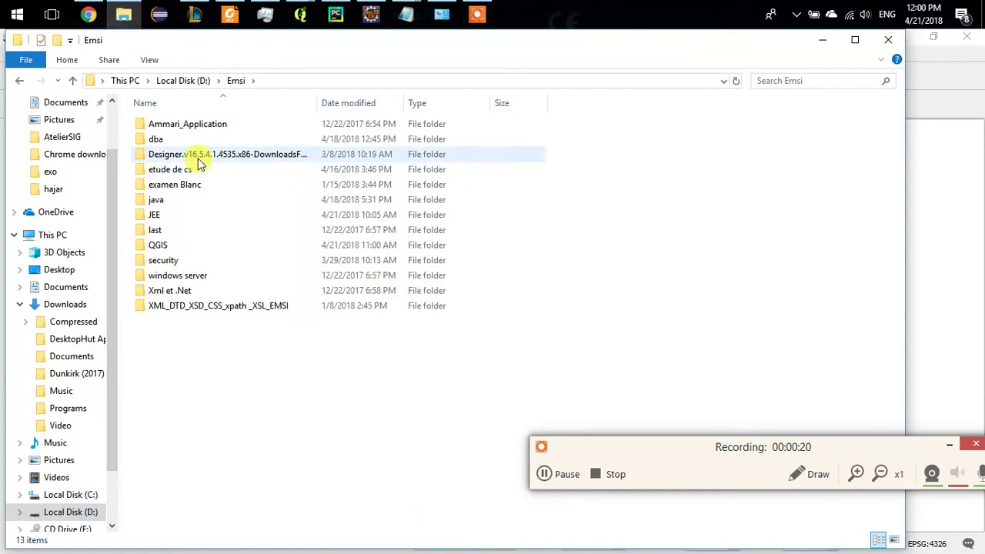
double_click(162, 245)
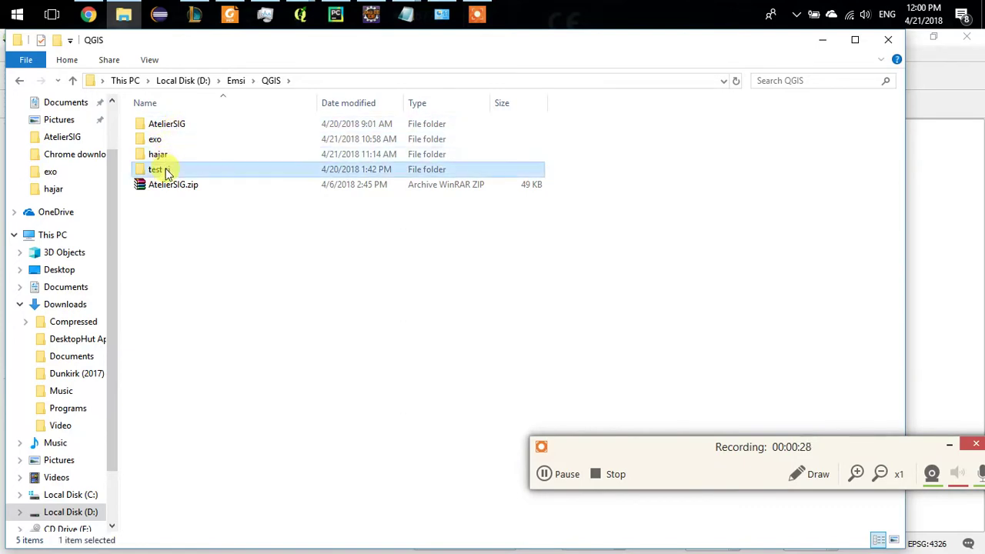
Copy the subfolder inside the test si folder into the parent QGIS folder
double_click(160, 168)
left_click(185, 130)
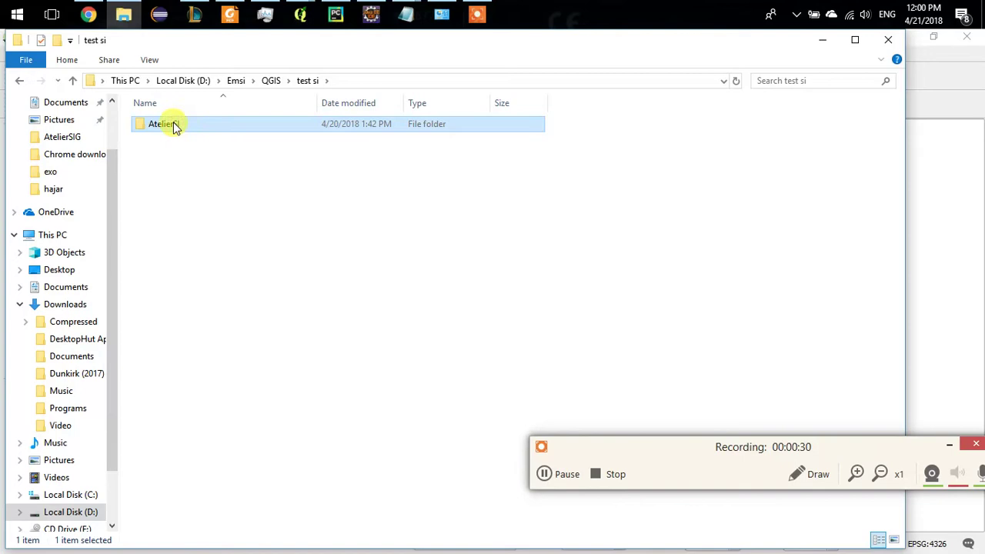
left_click(20, 81)
key("ctrl+v")
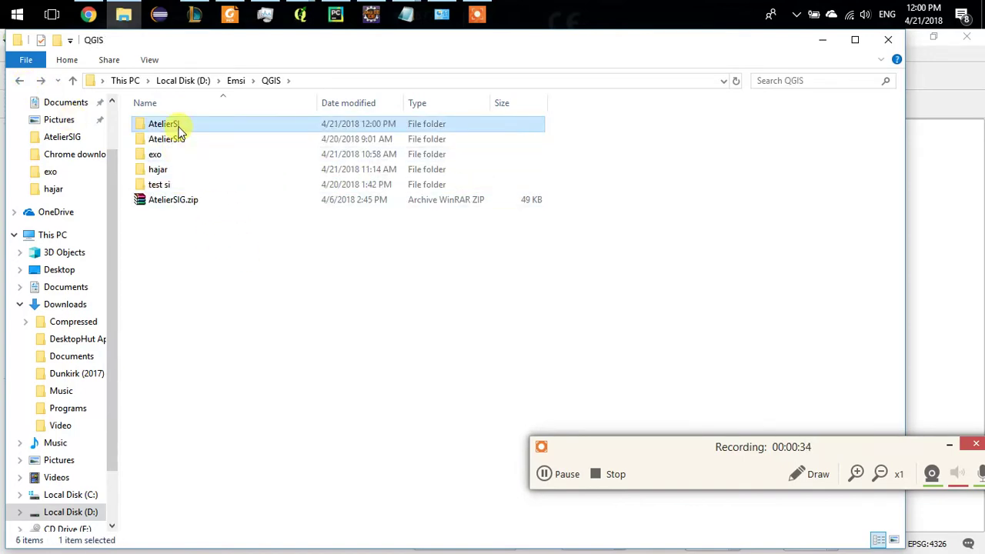
Rename the pasted folder to test and open it
key("F2")
type("test")
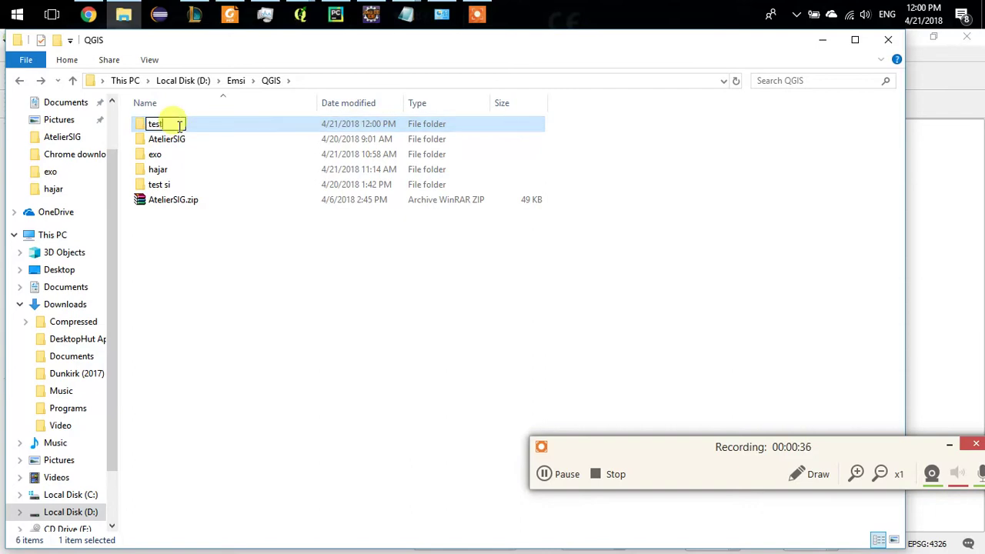
key("Return")
key("Return")
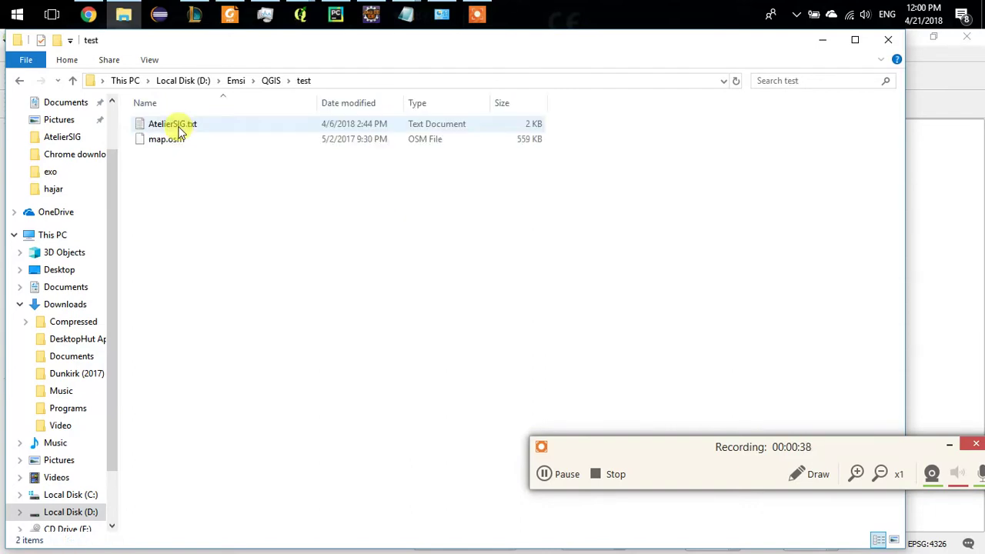
Open AtelierSIG.txt and read the coordinate reference system notes for the vector and raster layers
double_click(189, 127)
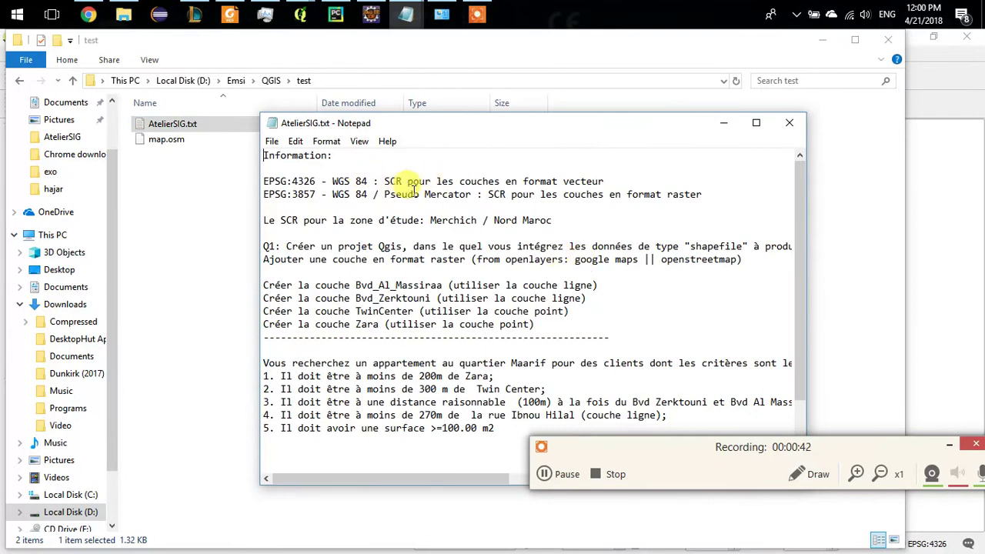
left_click_drag(396, 182, 513, 183)
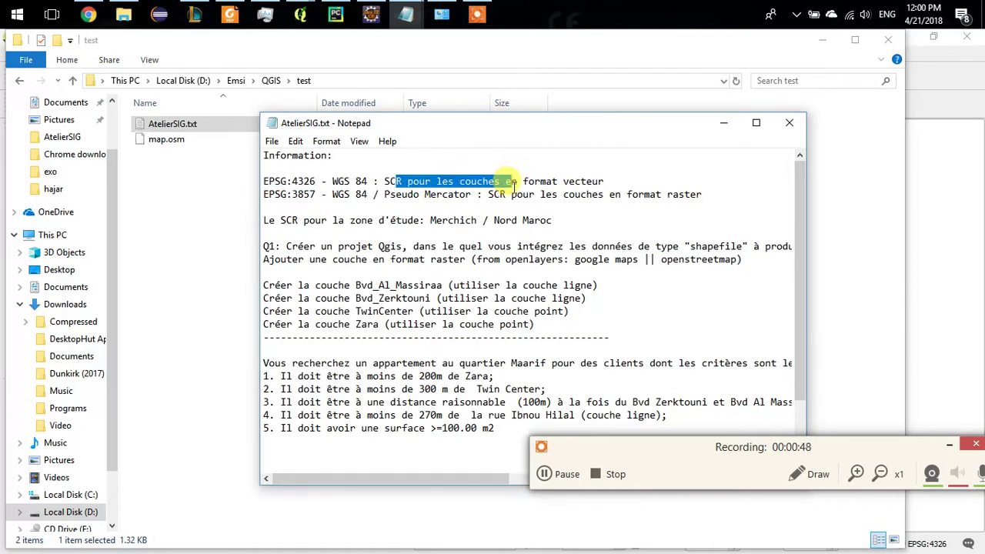
left_click(566, 178)
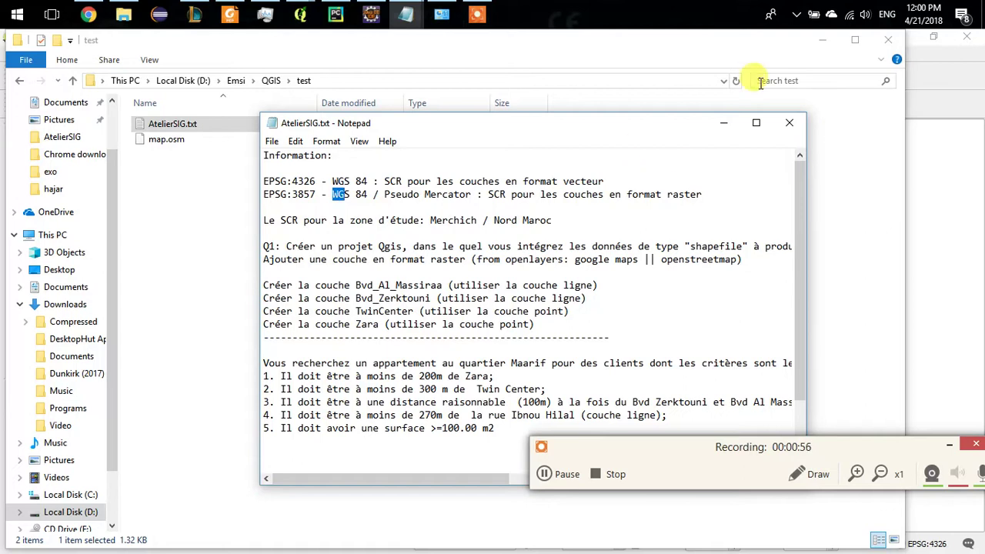
Return to QGIS and enable 'on the fly' CRS transformation in the project properties
left_click(823, 38)
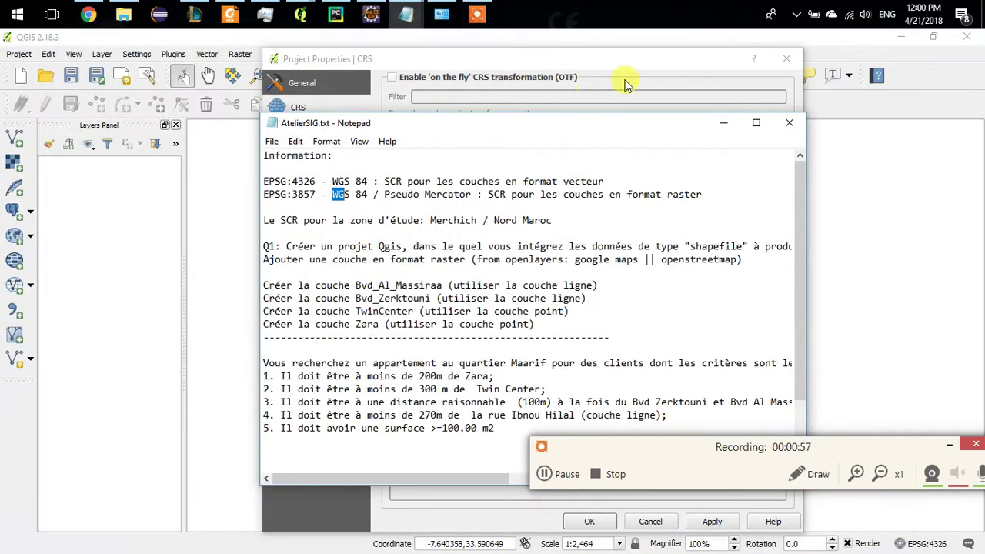
left_click(487, 69)
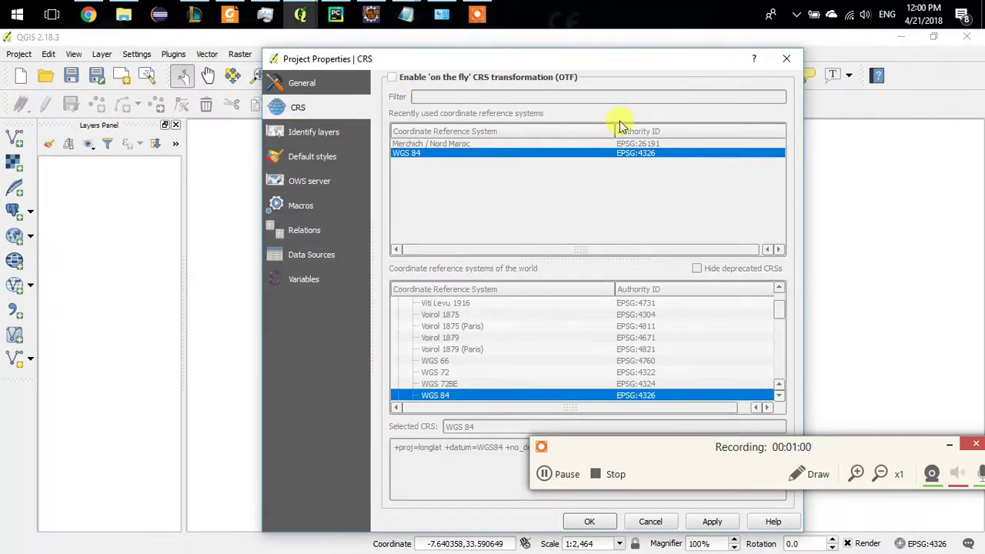
left_click(787, 59)
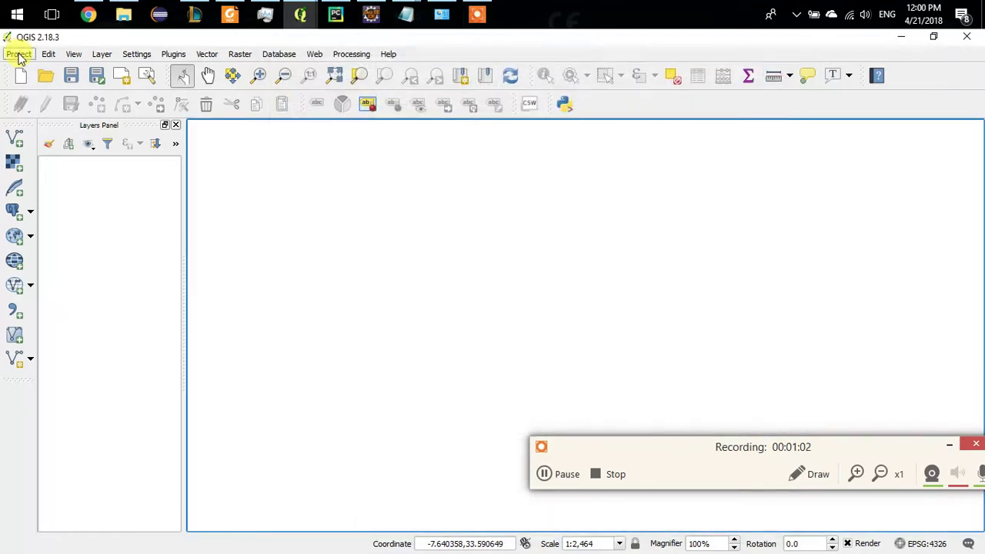
left_click(20, 54)
left_click(61, 200)
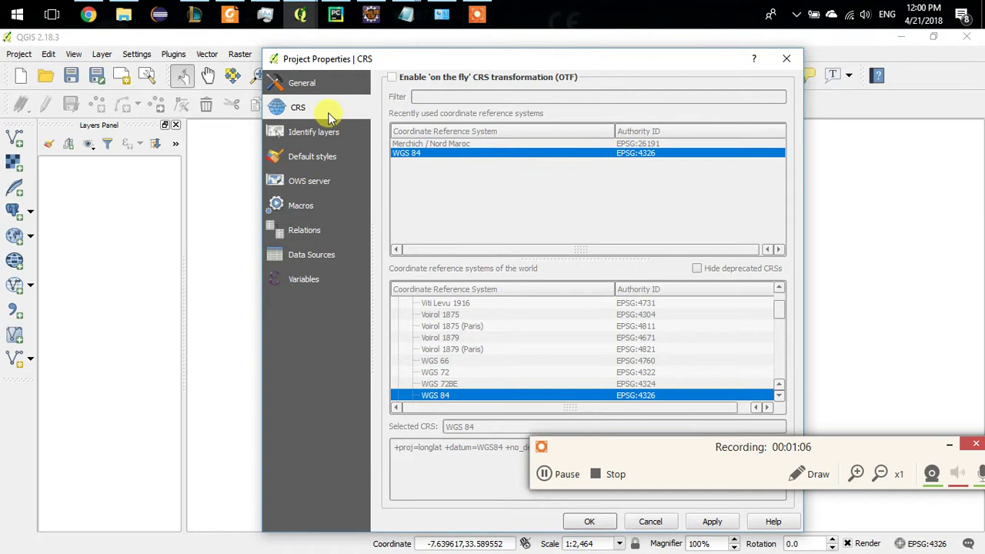
left_click(401, 79)
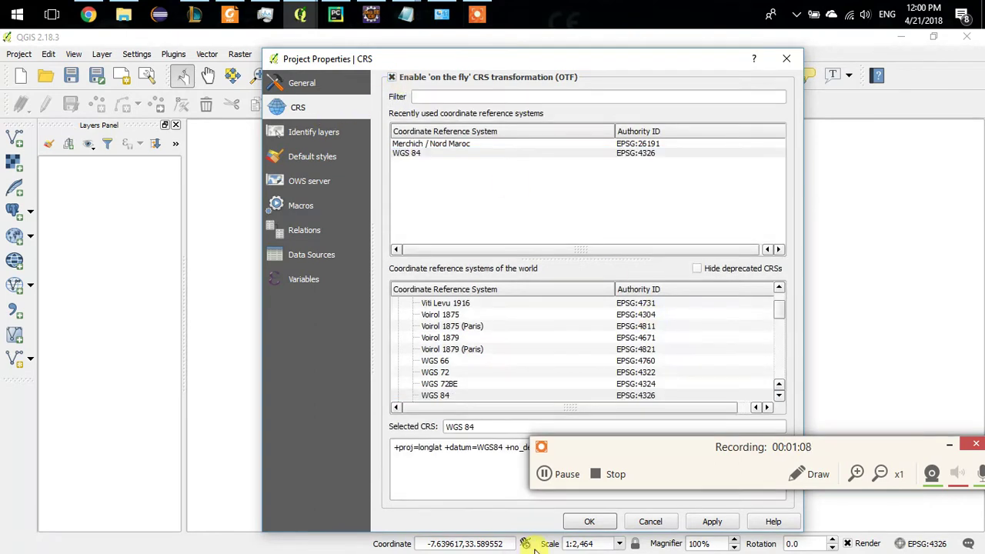
left_click(597, 525)
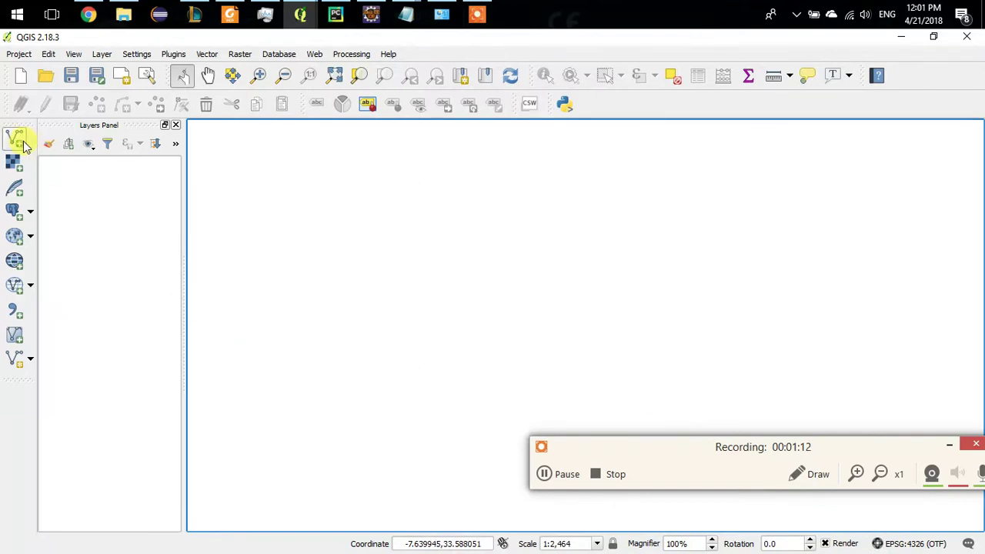
Start adding a vector layer and browse to the folder D:\Emsi\QGIS\test for its dataset
left_click(22, 143)
left_click(624, 326)
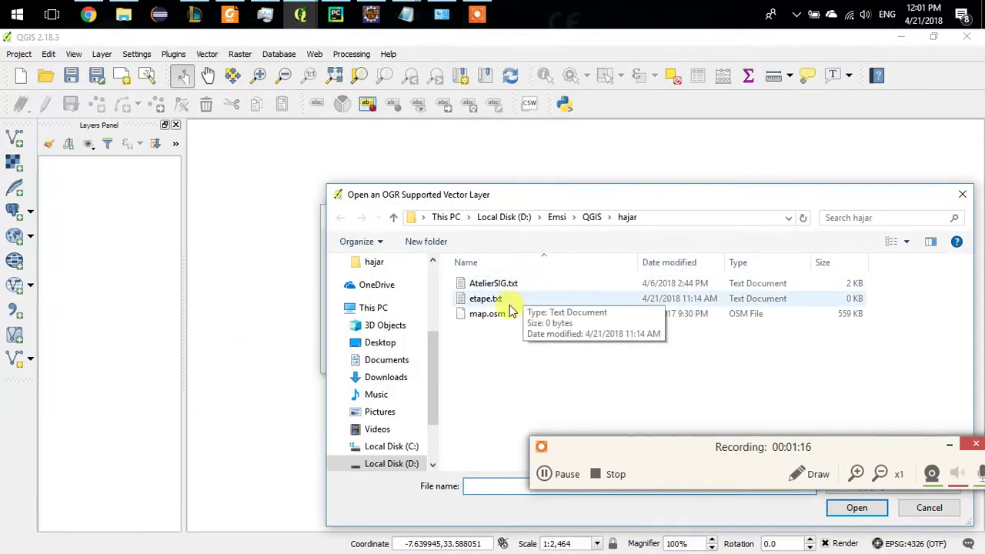
left_click(557, 217)
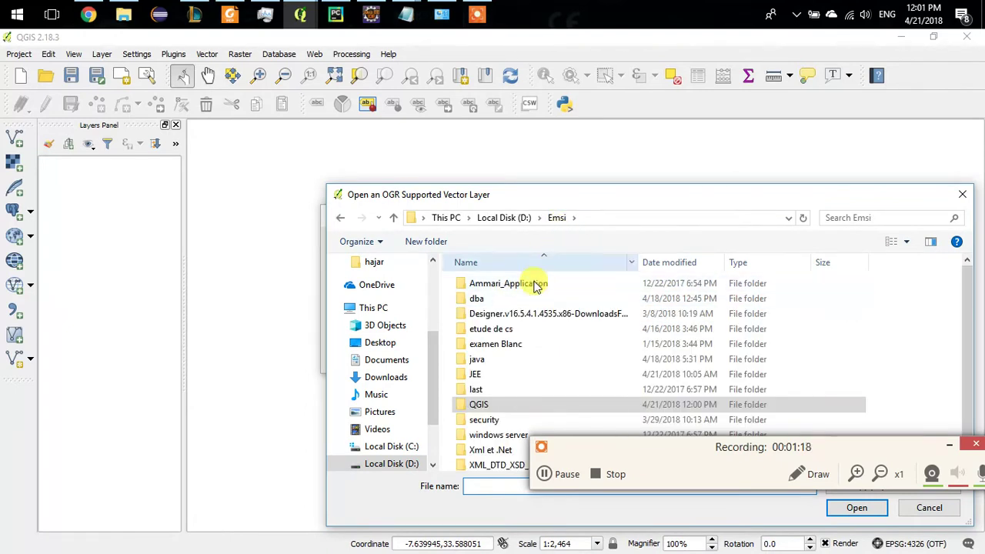
double_click(481, 406)
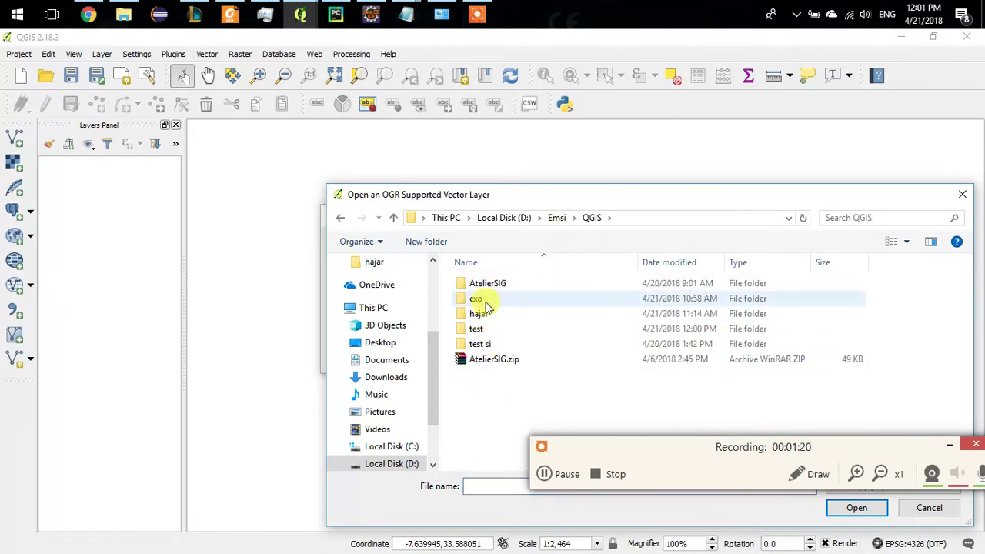
double_click(479, 330)
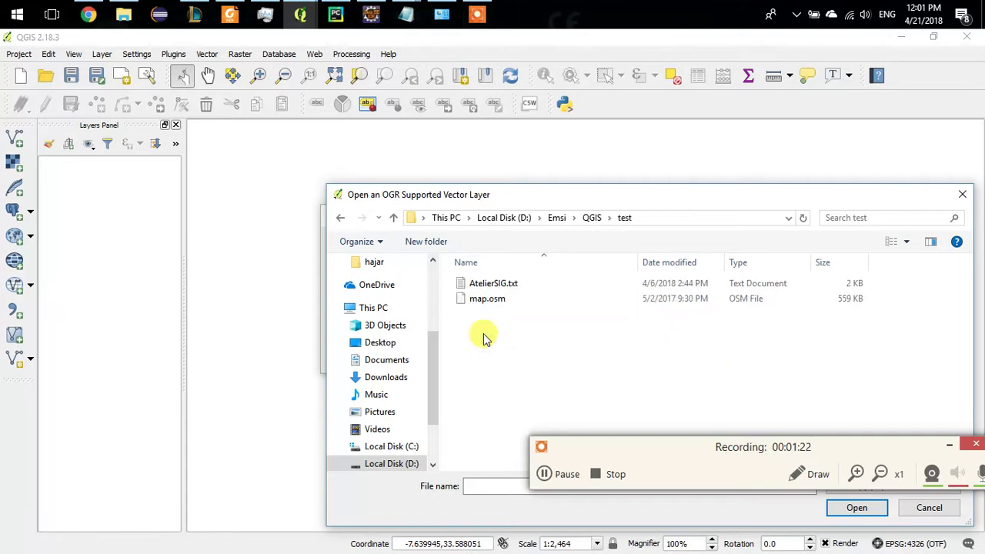
Choose map.osm as the dataset with the All files filter and open it as a vector source
left_click(475, 301)
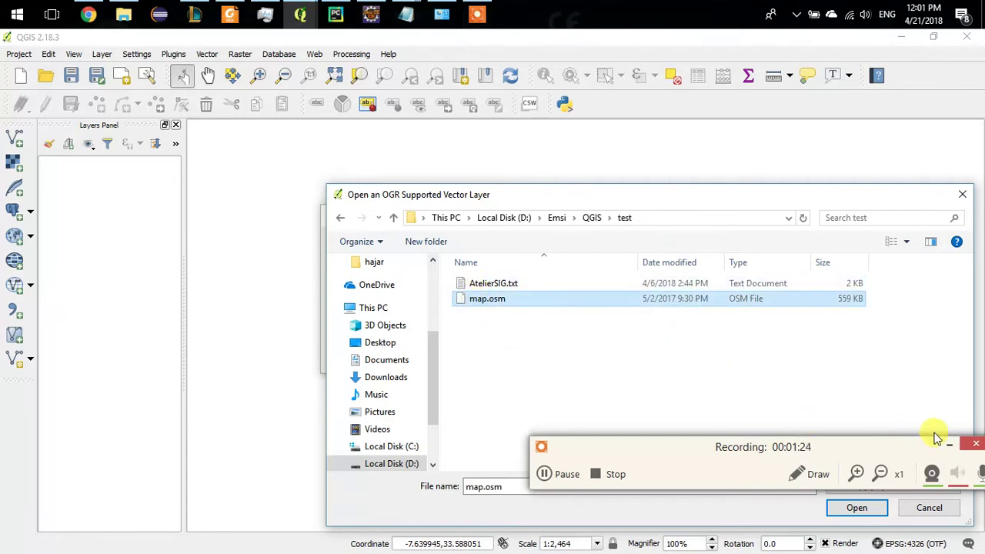
left_click_drag(923, 447, 931, 393)
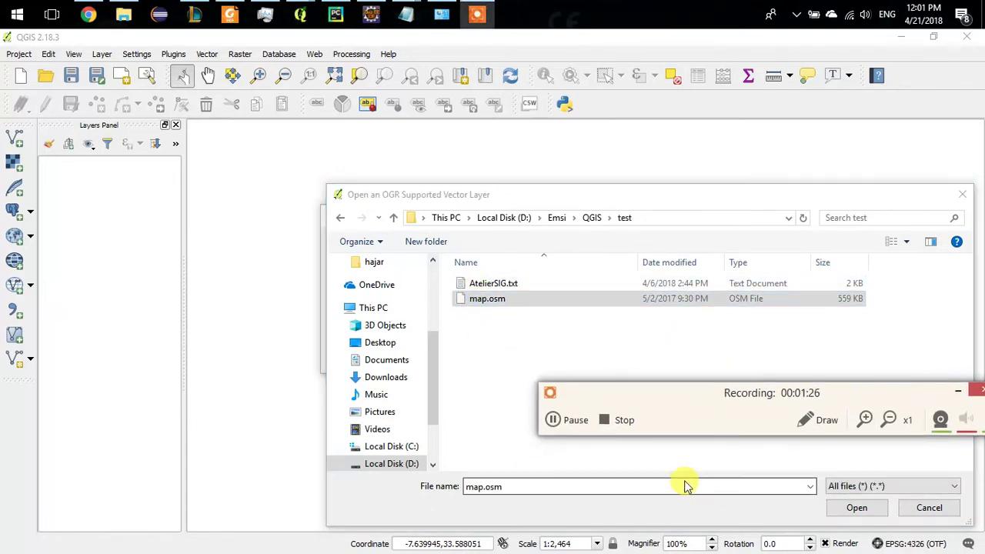
left_click(857, 488)
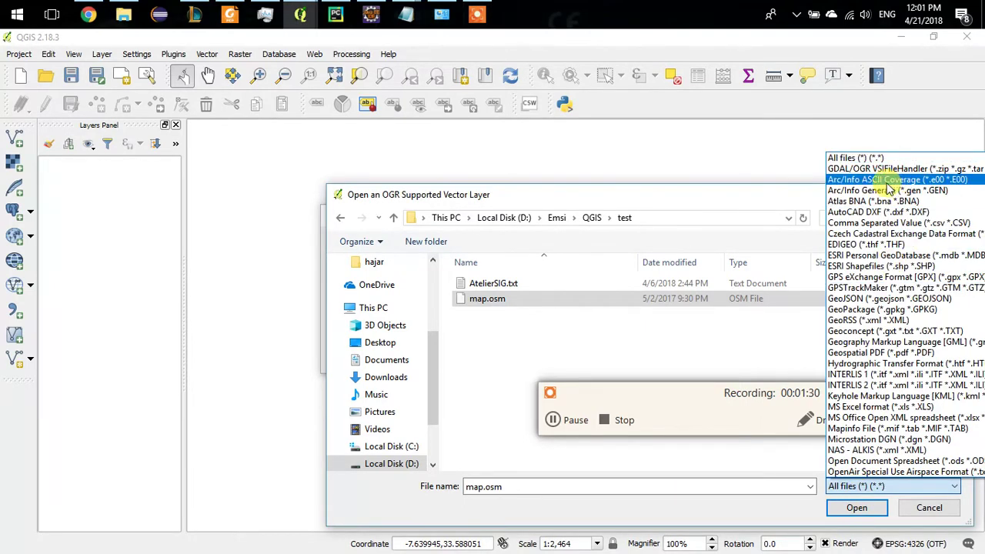
left_click(880, 160)
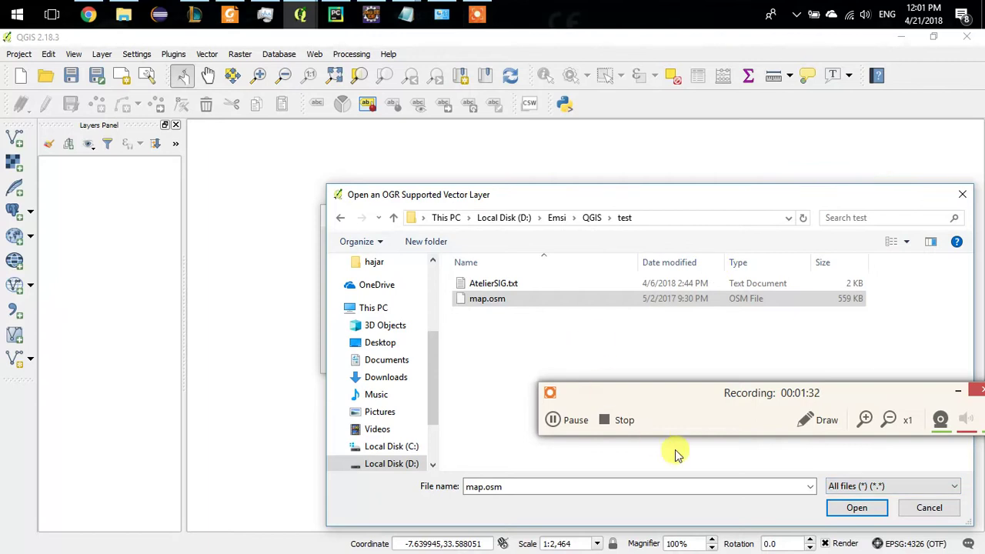
left_click(850, 510)
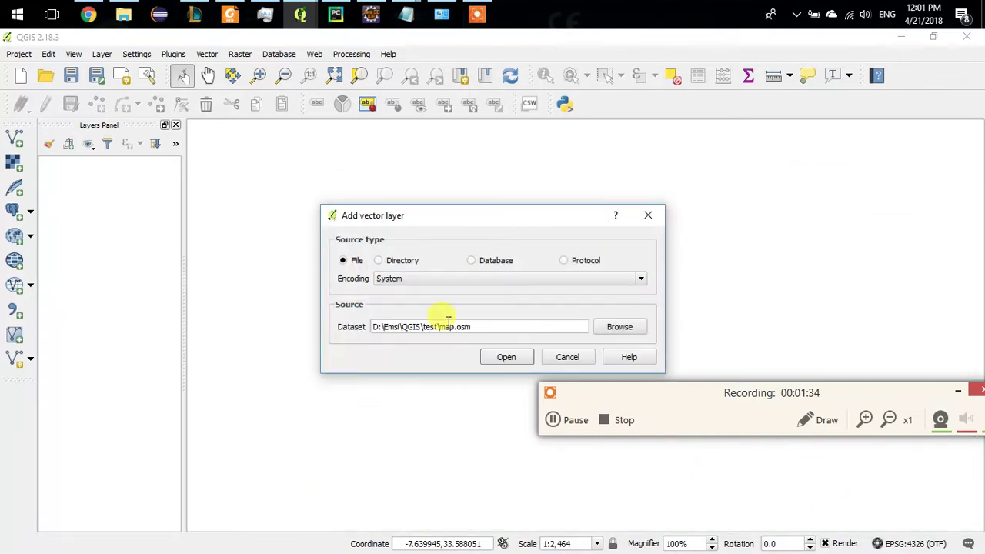
left_click(507, 358)
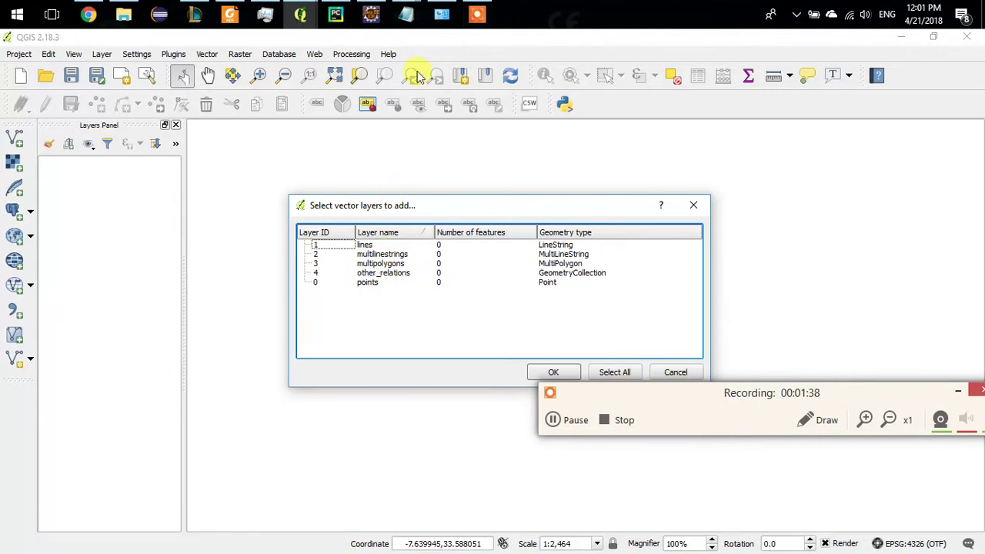
Switch to the AtelierSIG.txt notes in Notepad and review which layer types the exercise needs
left_click(407, 10)
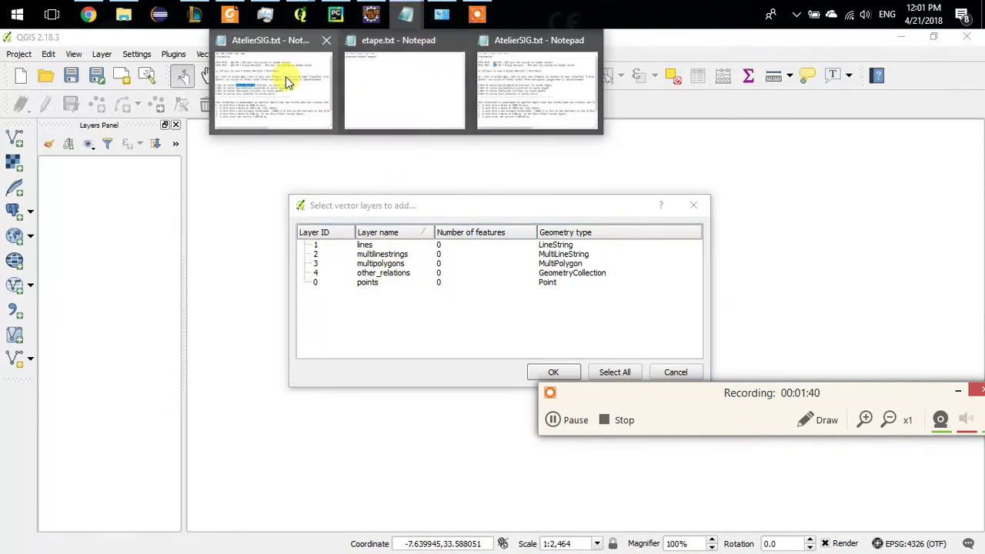
mouse_move(286, 76)
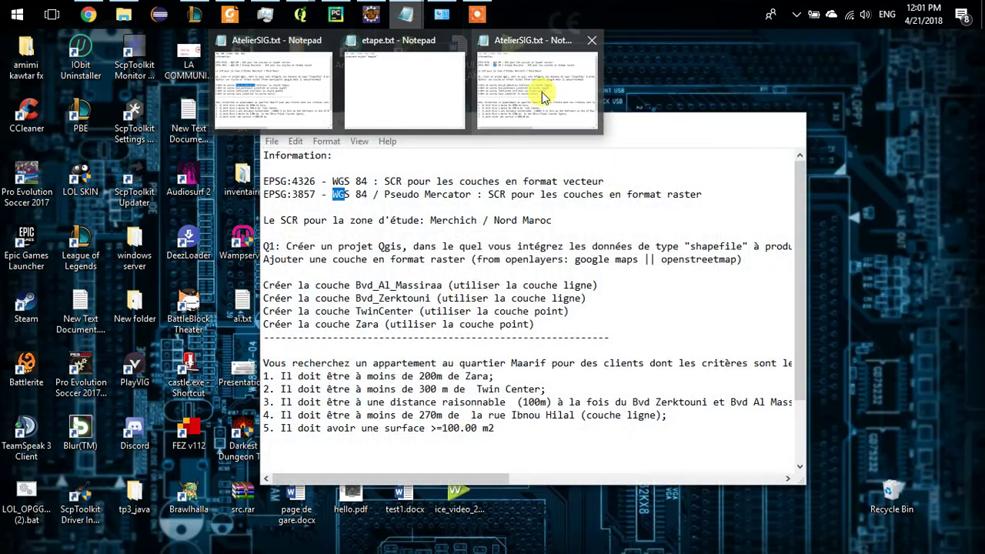
left_click(541, 92)
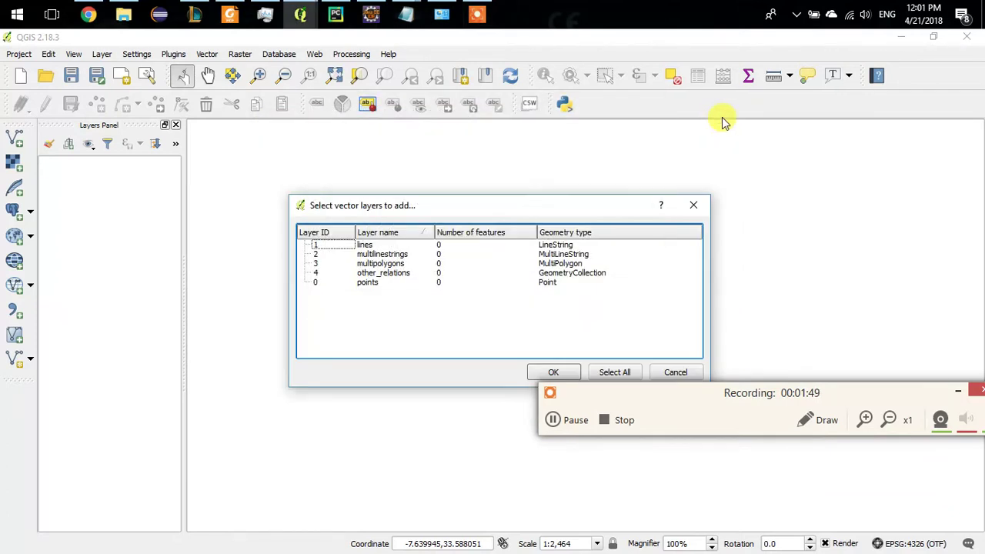
Add the lines, multipolygons and points layers of map.osm to the project
left_click(367, 246)
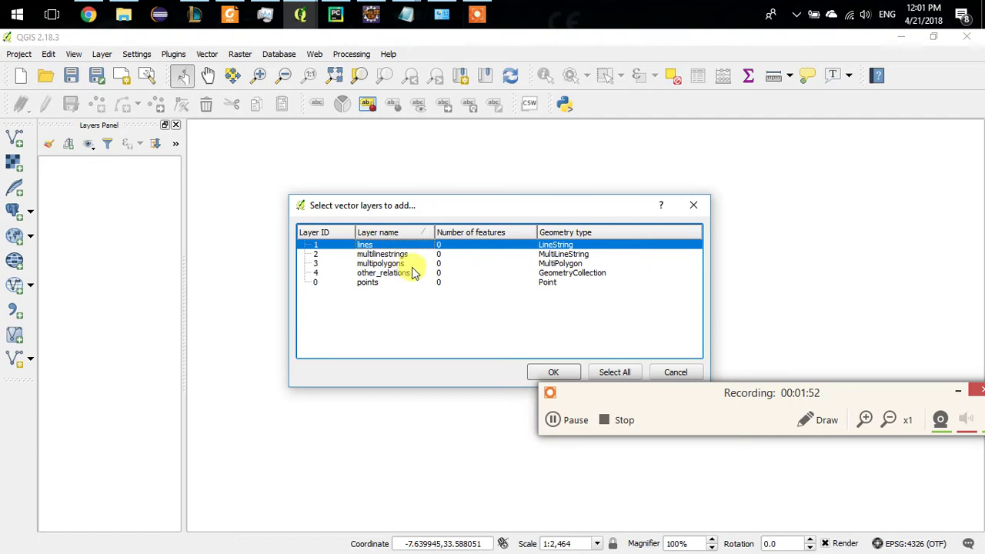
left_click(399, 264, "ctrl")
left_click(378, 282, "ctrl")
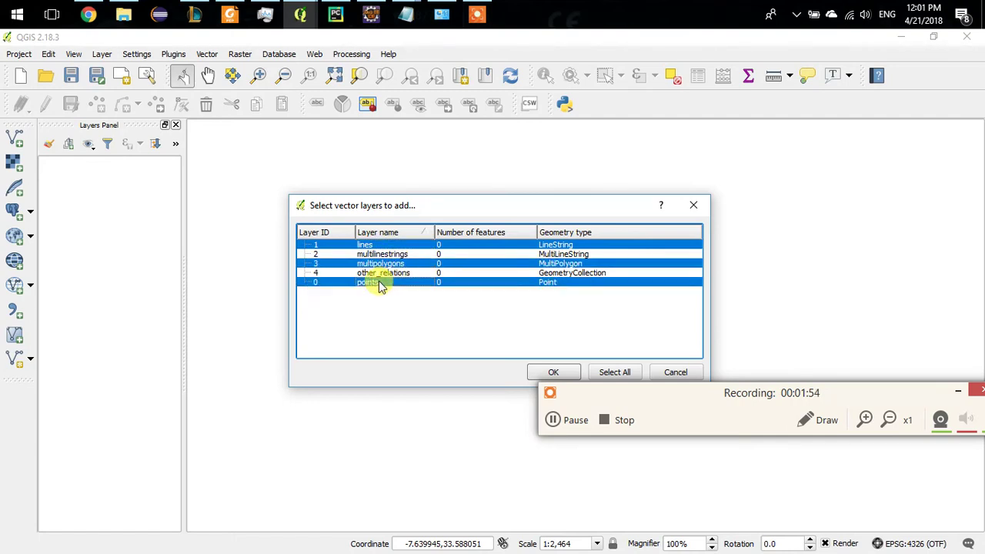
left_click(539, 378)
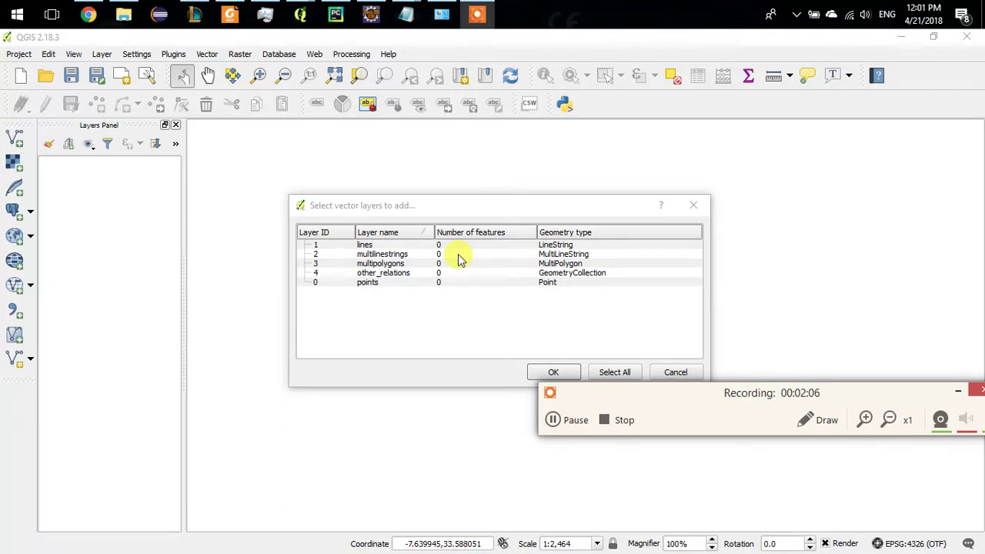
left_click_drag(631, 400, 623, 442)
left_click(557, 374)
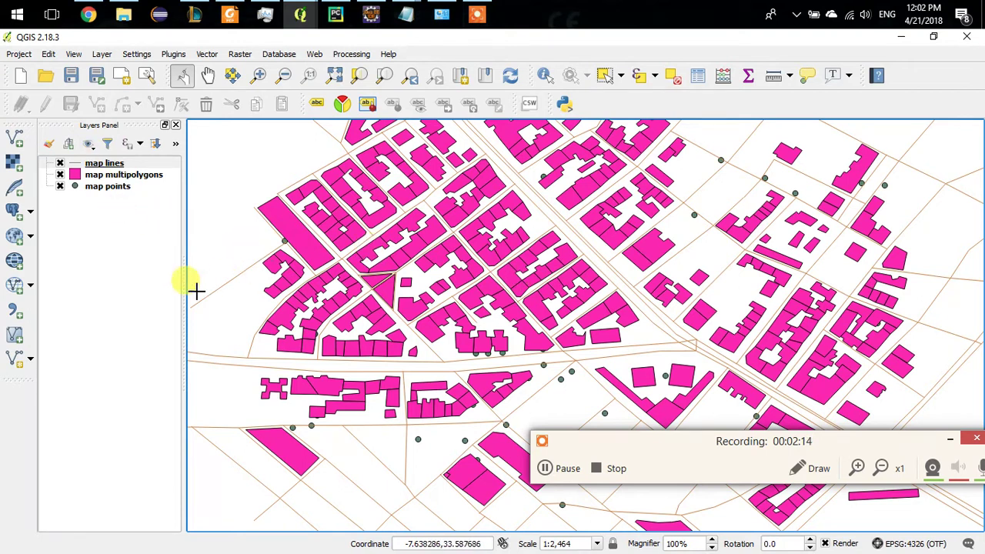
Create a layer group named DEFAULT and move the map lines, map multipolygons and map points layers into it
left_click(71, 146)
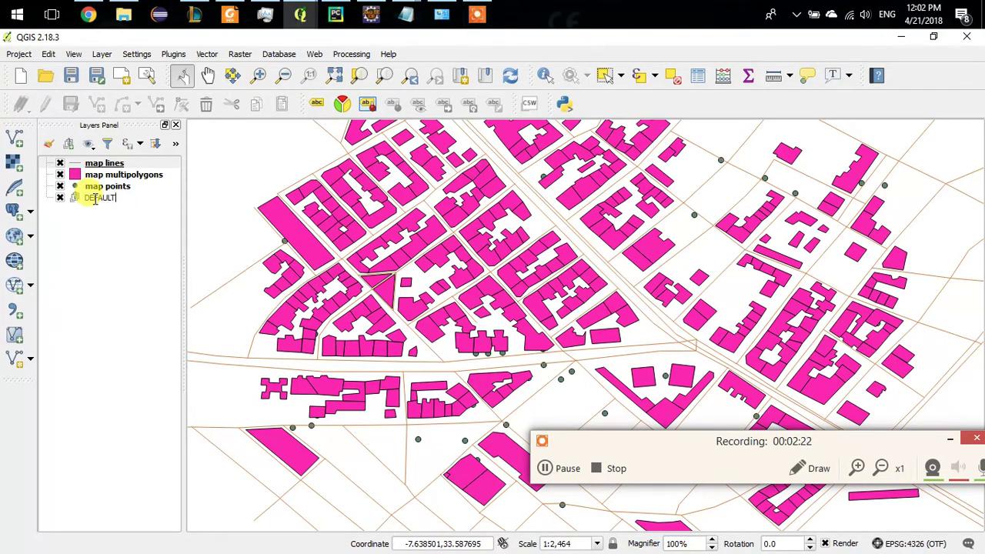
type("DEFAULT")
key("Return")
left_click(91, 167)
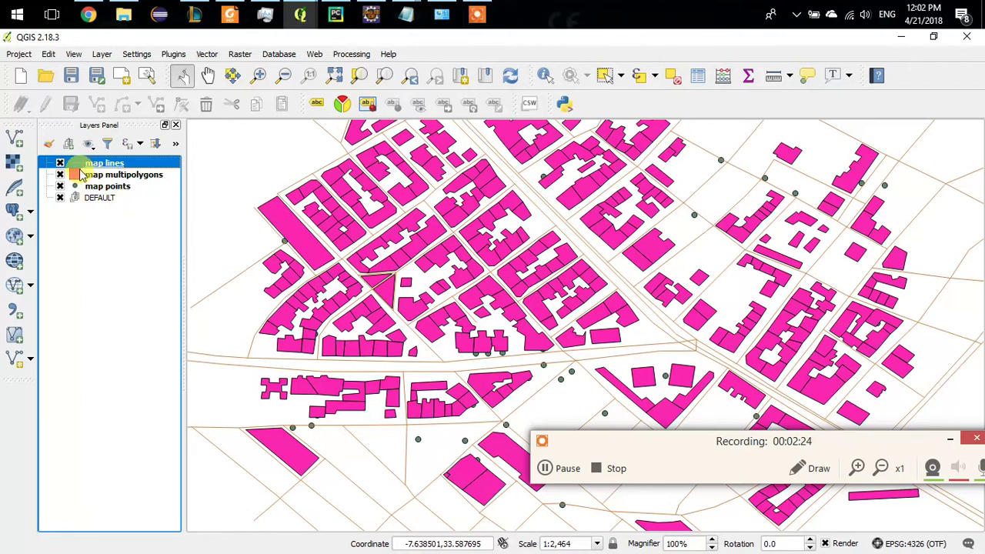
left_click_drag(71, 168, 97, 202)
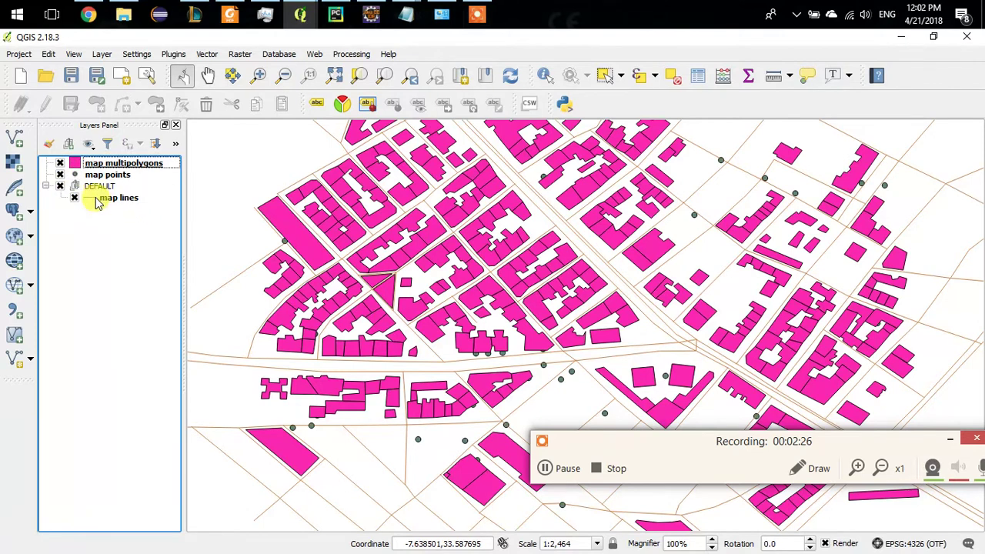
mouse_move(77, 163)
left_mouse_down()
mouse_move(61, 183)
mouse_move(90, 185)
mouse_move(94, 172)
mouse_move(86, 177)
left_mouse_up()
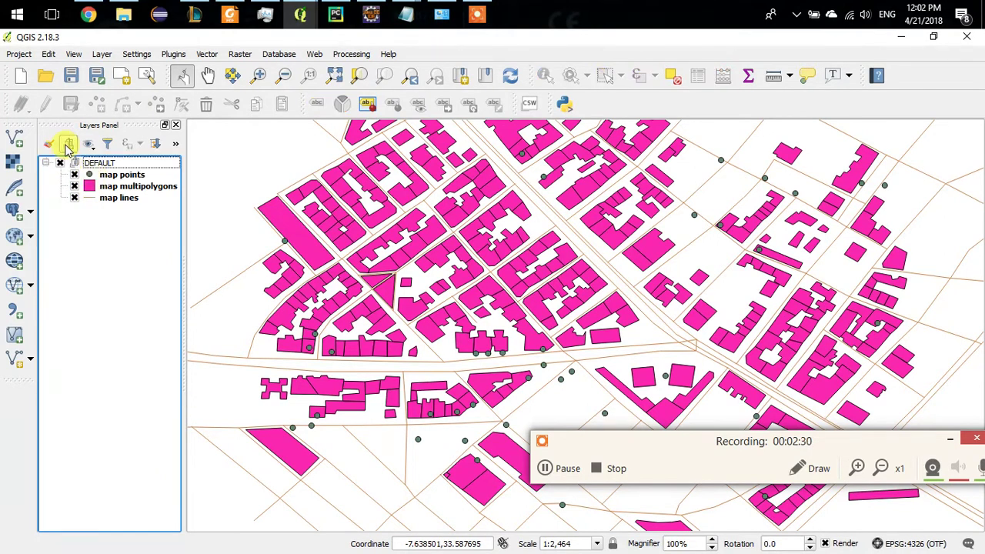
Add a second top-level layer group below DEFAULT and name it apper
left_click(67, 145)
left_click_drag(99, 214, 43, 223)
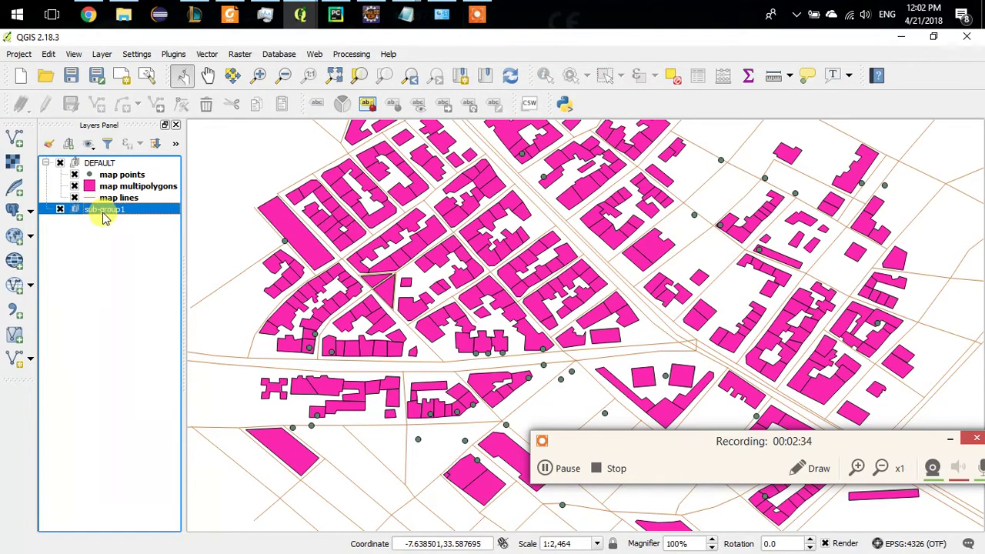
right_click(104, 216)
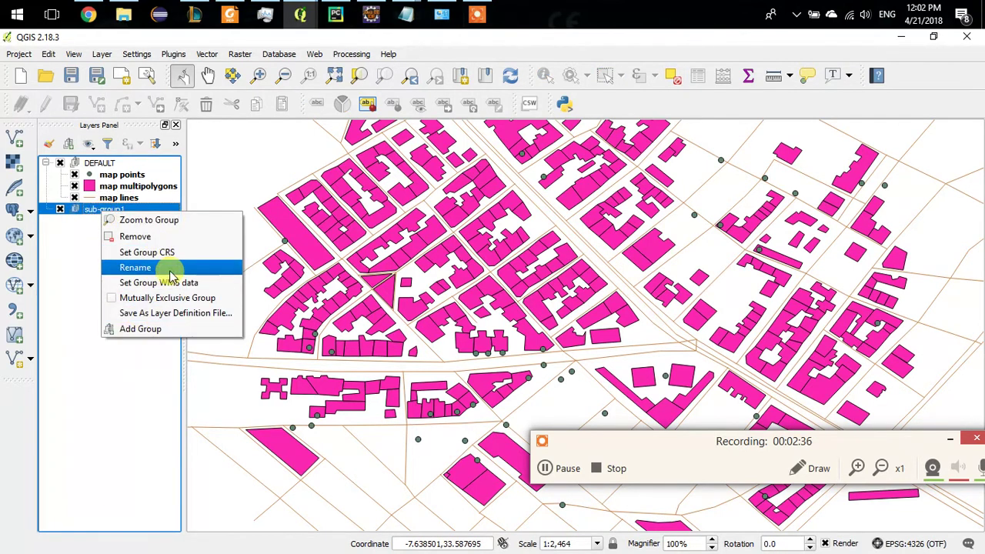
left_click(135, 268)
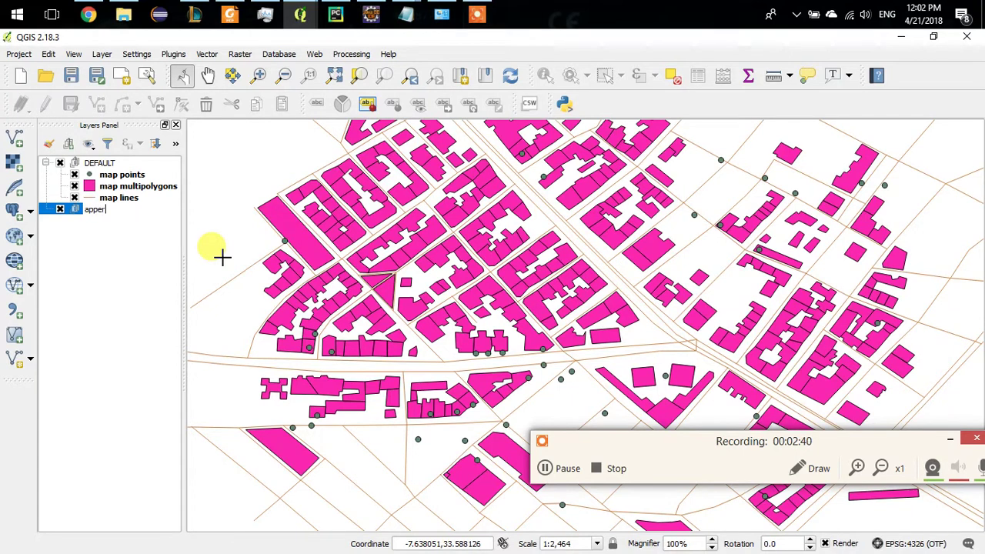
type("apper")
key("Return")
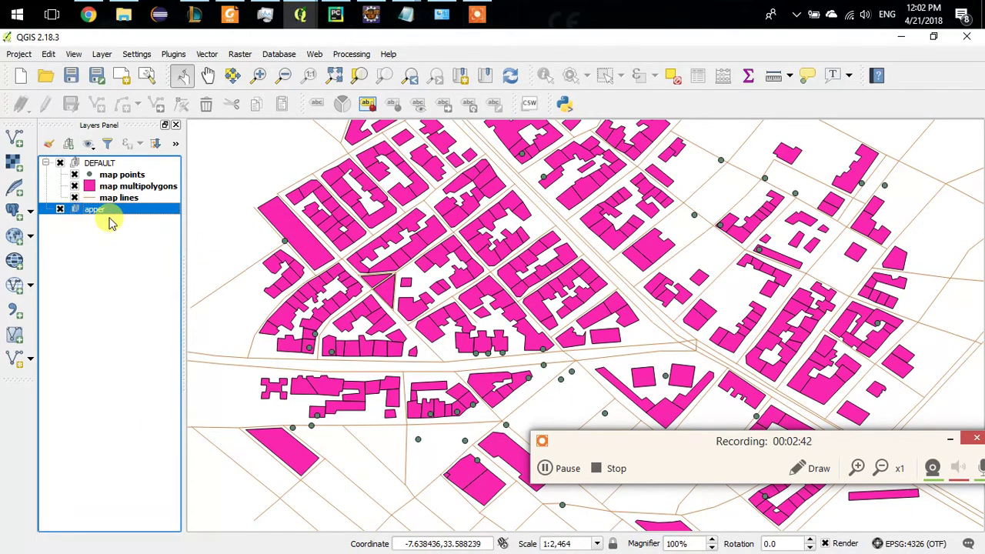
Add another layer group, move it out of apper to the top level and rename it poi
left_click(69, 145)
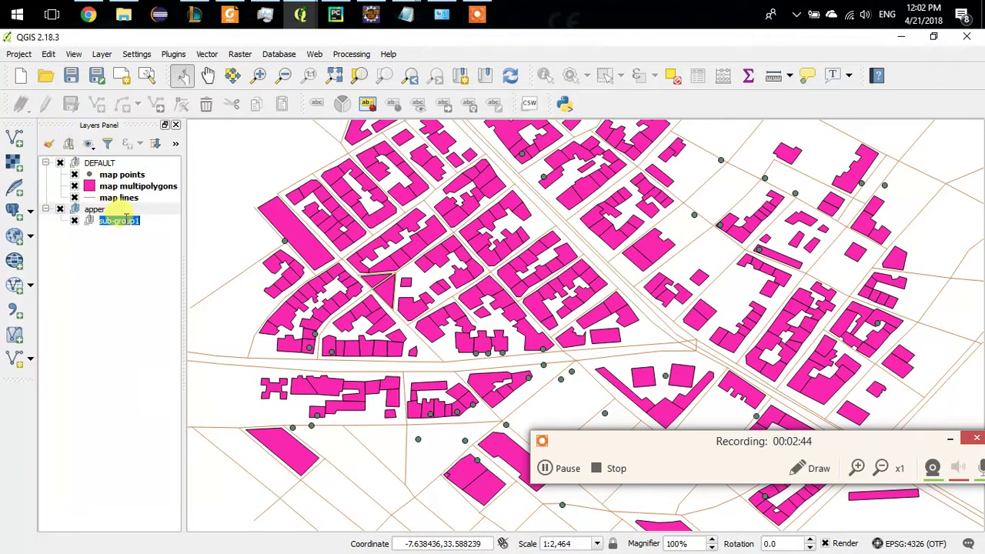
left_click_drag(64, 239, 85, 233)
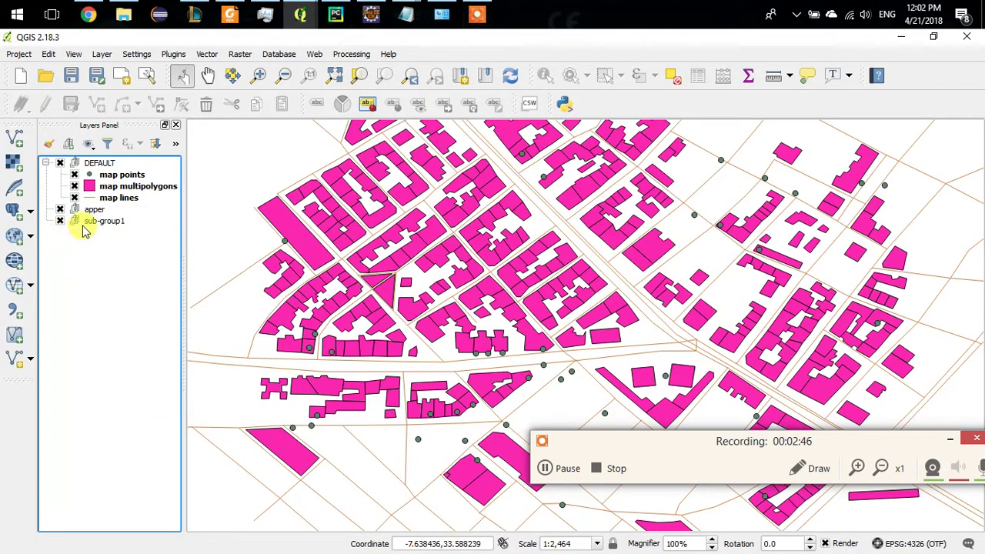
left_click(87, 223)
right_click(87, 223)
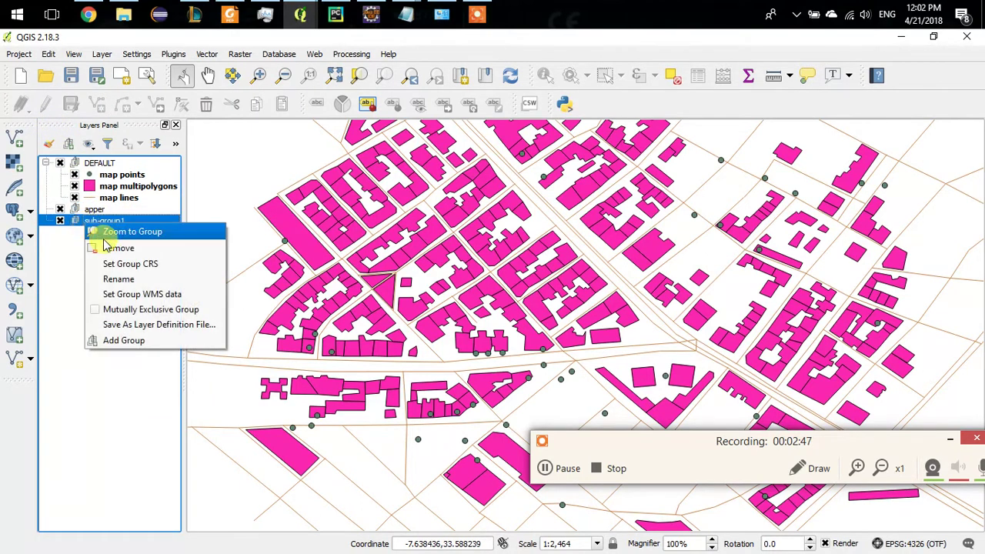
left_click(138, 278)
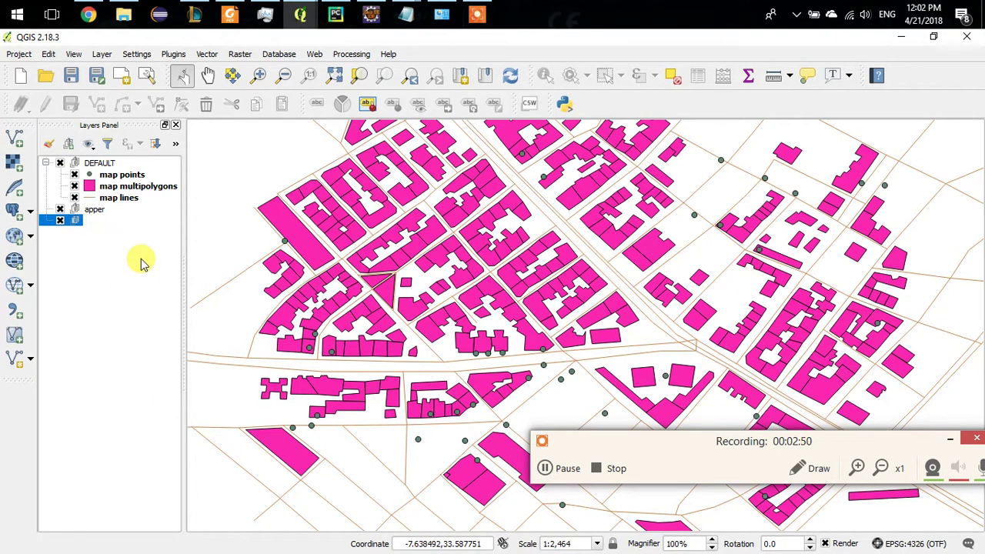
key("Return")
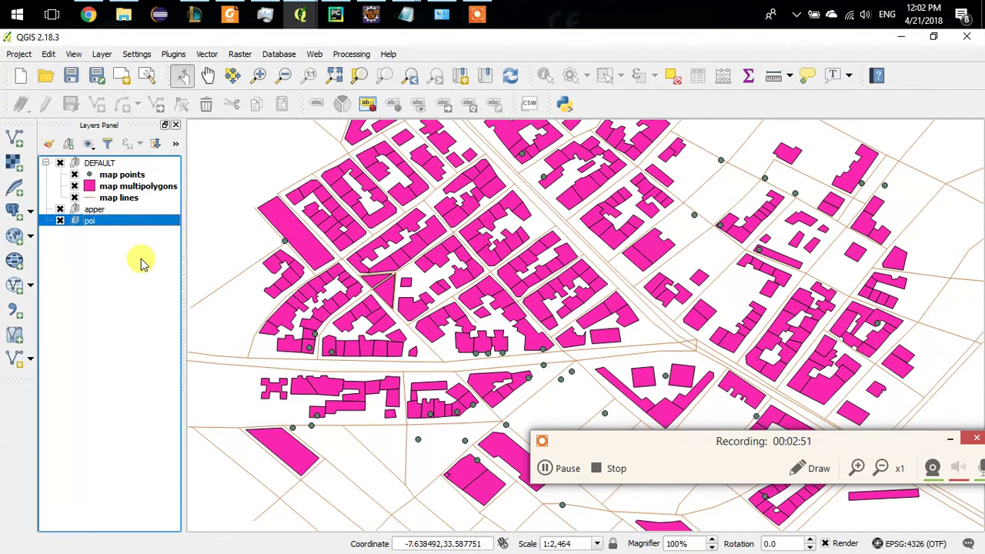
Add one more group at the top level below poi and rename it roads
left_click(70, 143)
left_click_drag(87, 234, 47, 245)
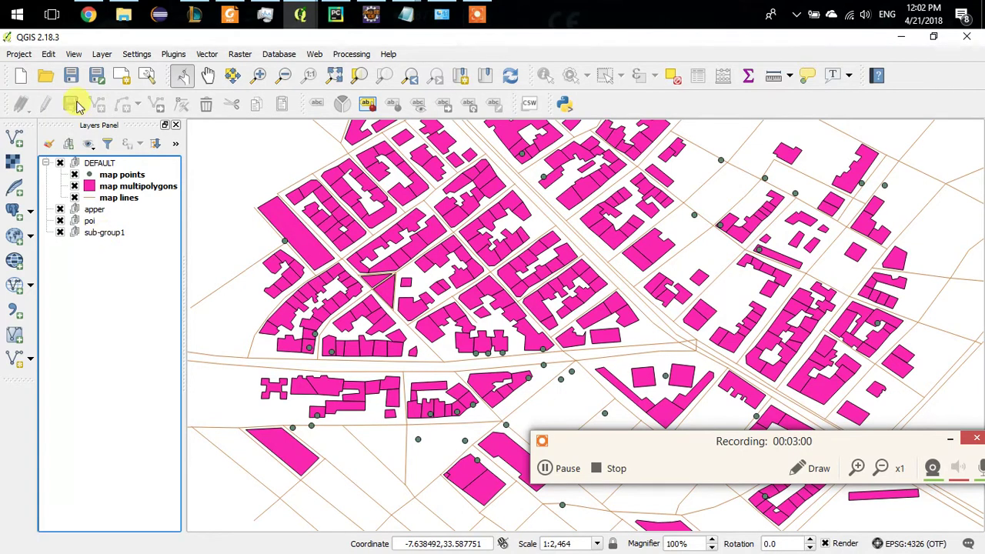
right_click(104, 235)
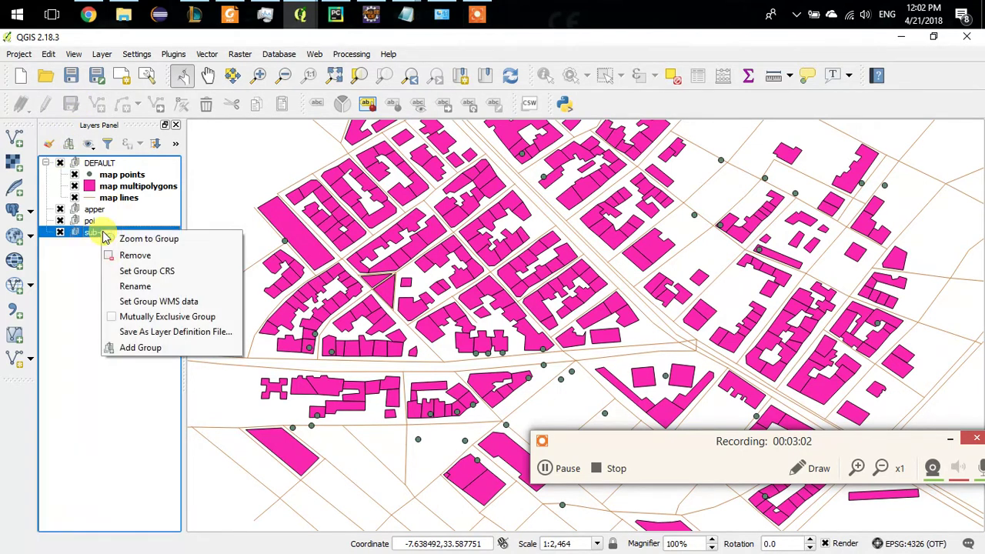
left_click(140, 288)
type("roads")
key("Return")
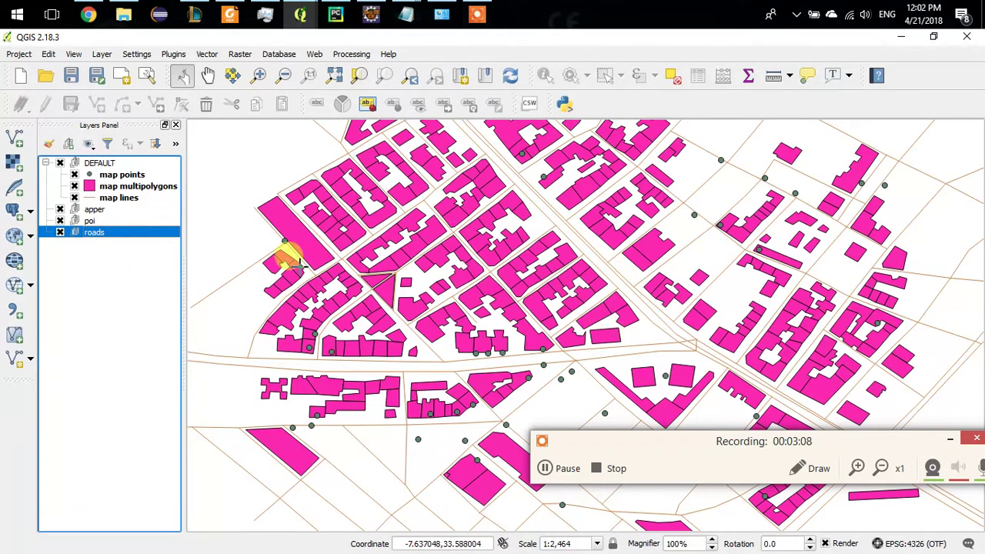
Review the AtelierSIG.txt notes in Notepad for the layers to create, and return to QGIS
left_click(414, 17)
mouse_move(505, 86)
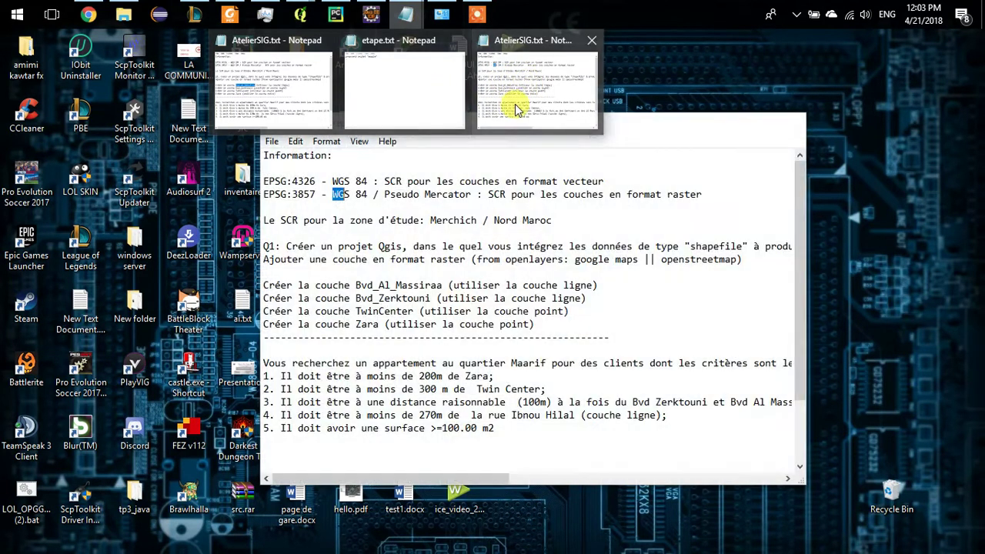
left_click(516, 108)
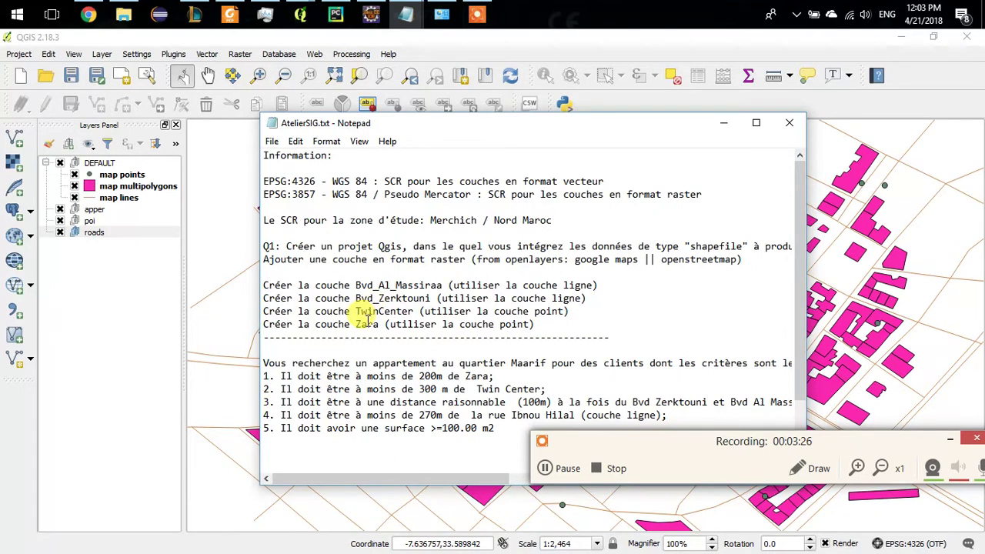
left_click(156, 339)
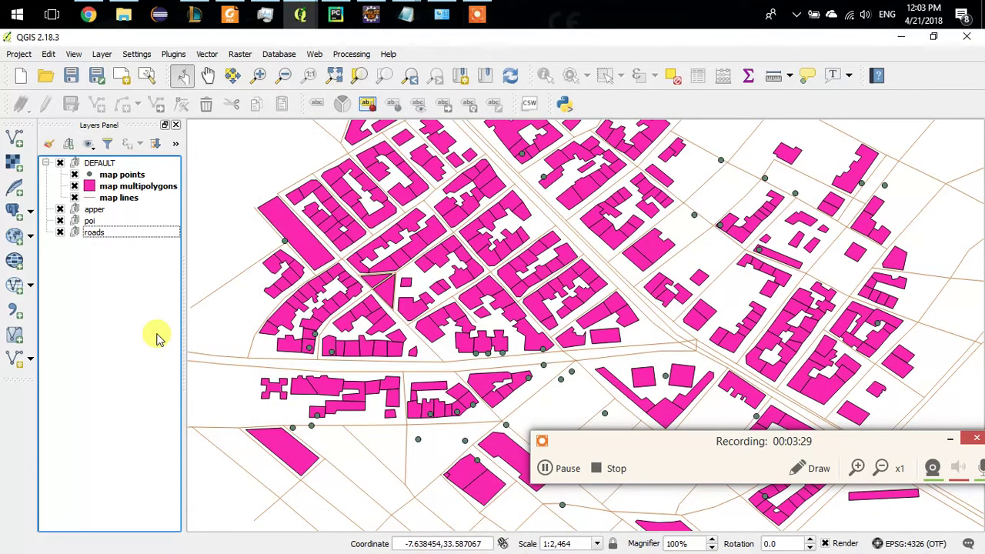
Open the properties of the map lines layer and start the Query Builder for its provider feature filter
left_click(123, 198)
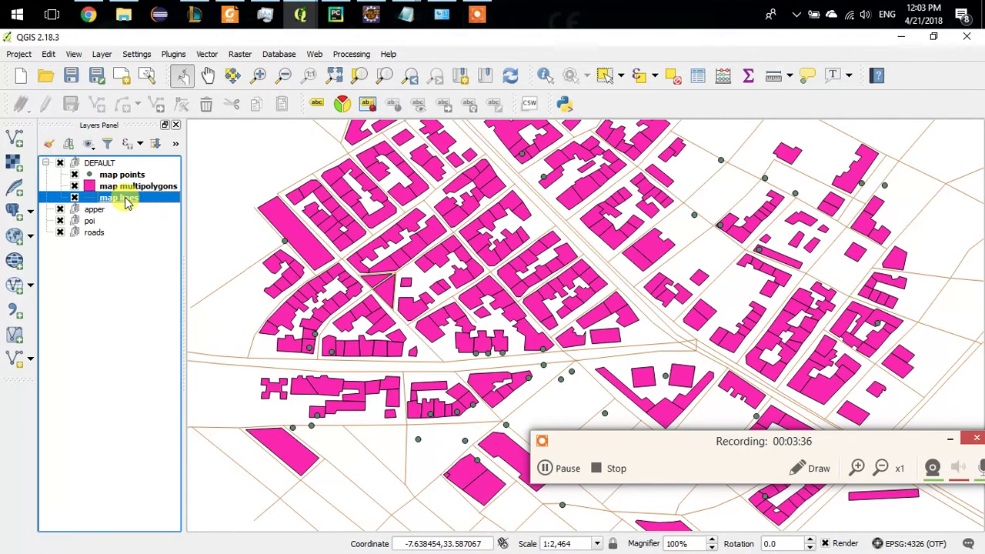
double_click(125, 199)
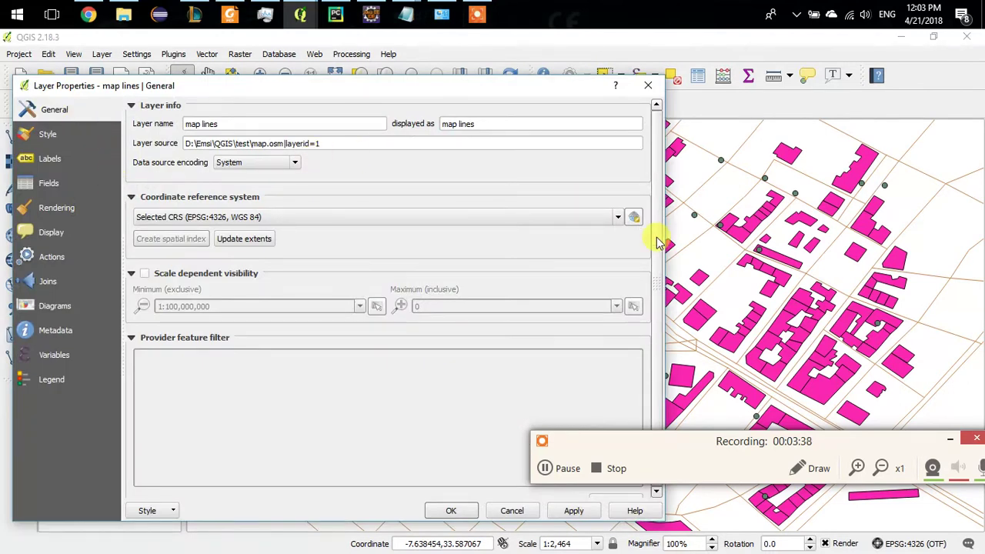
scroll(659, 243, "down", 1)
mouse_move(751, 441)
left_mouse_down()
mouse_move(786, 377)
mouse_move(752, 436)
left_mouse_up()
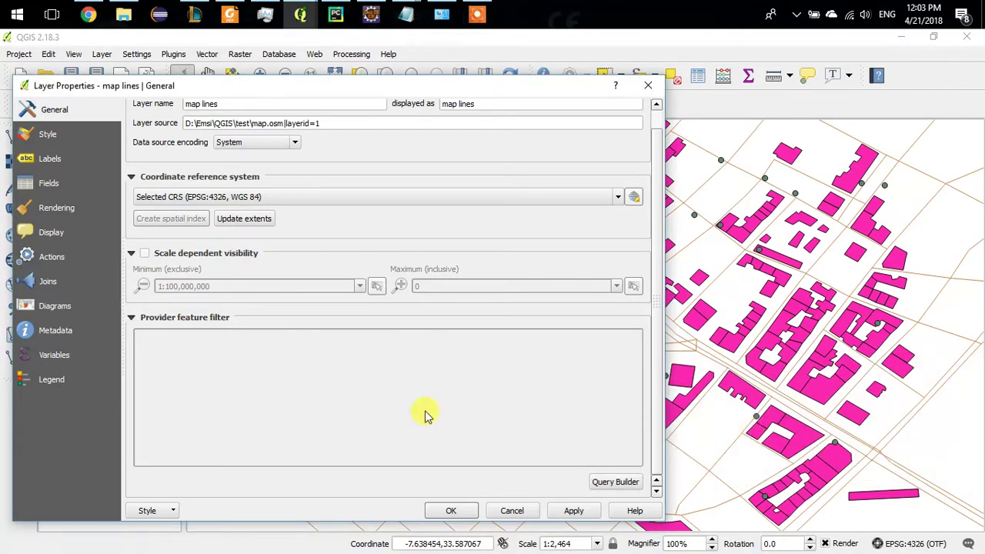
left_click(615, 482)
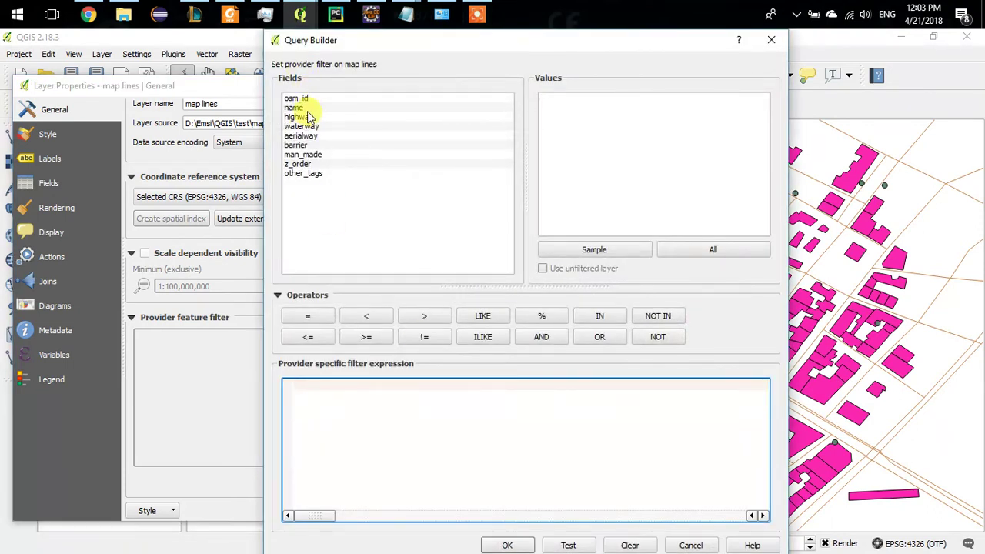
left_click(408, 17)
mouse_move(539, 88)
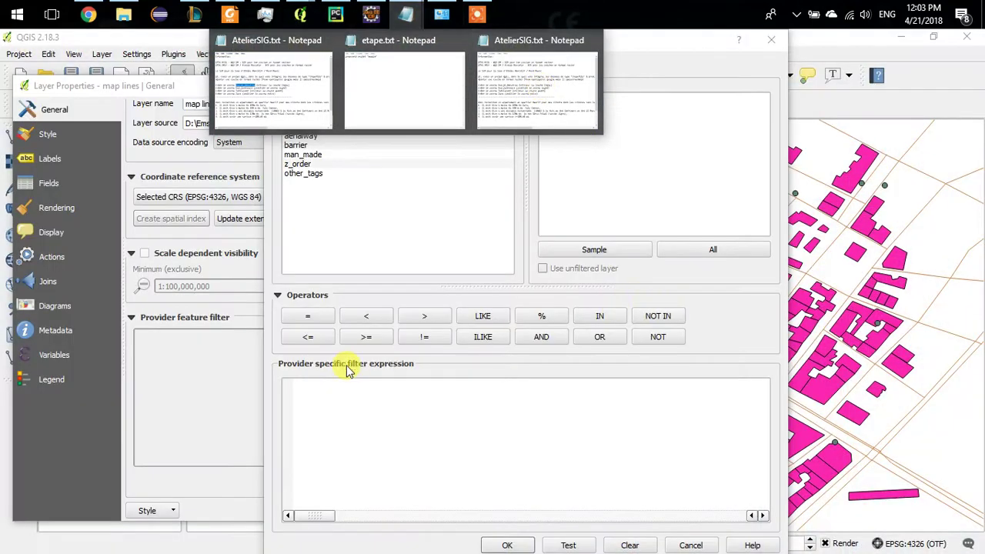
left_click(356, 175)
Build the filter expression "name" LIKE 'Boulevard al Massira al Khadra', picking the street from all values of the name field
double_click(294, 108)
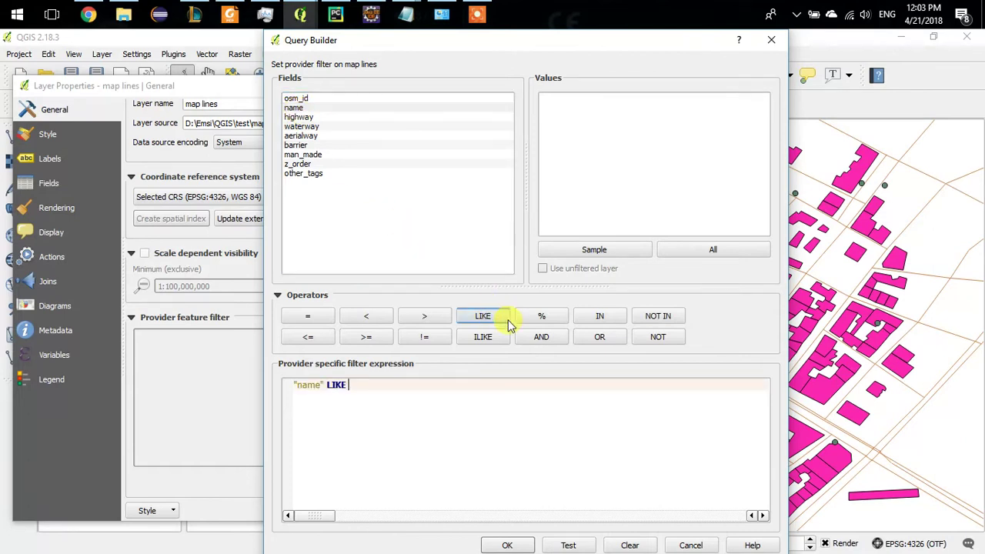
left_click(668, 254)
left_click(621, 164)
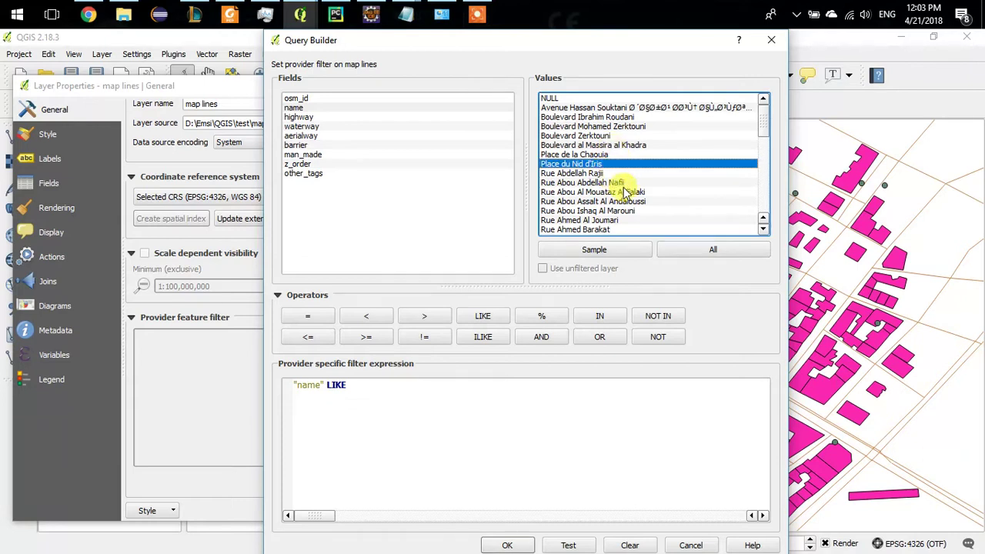
left_click(607, 145)
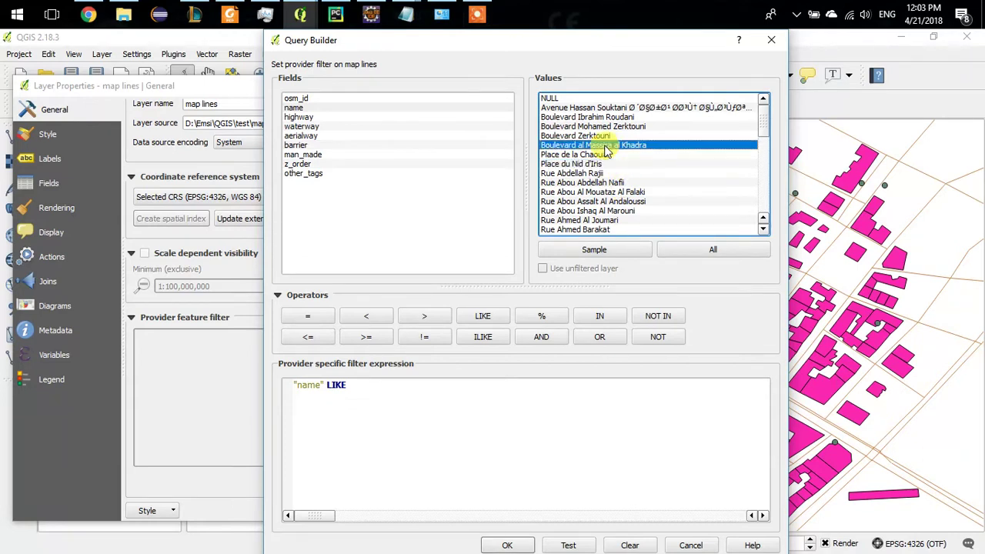
double_click(607, 145)
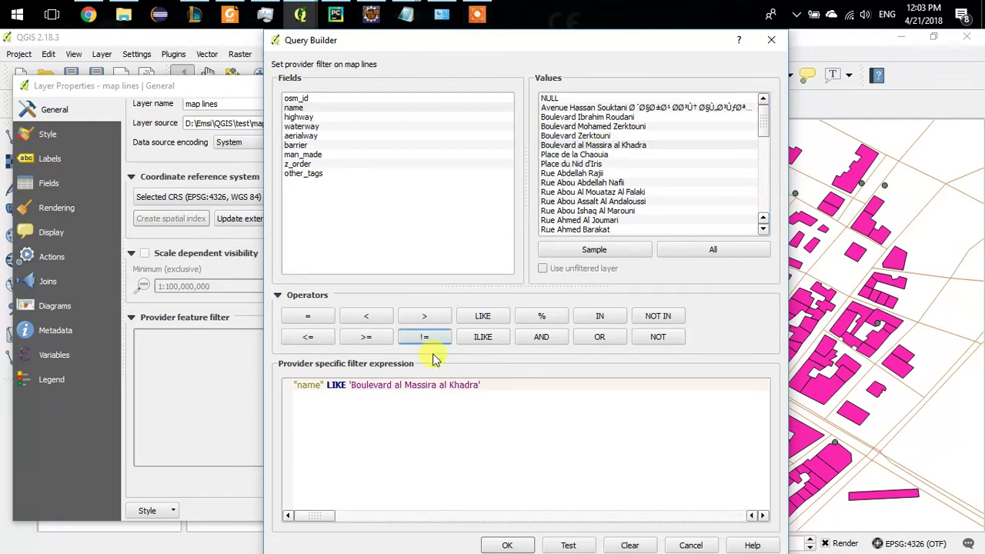
Test the filter expression and apply it to the map lines layer
left_click(576, 545)
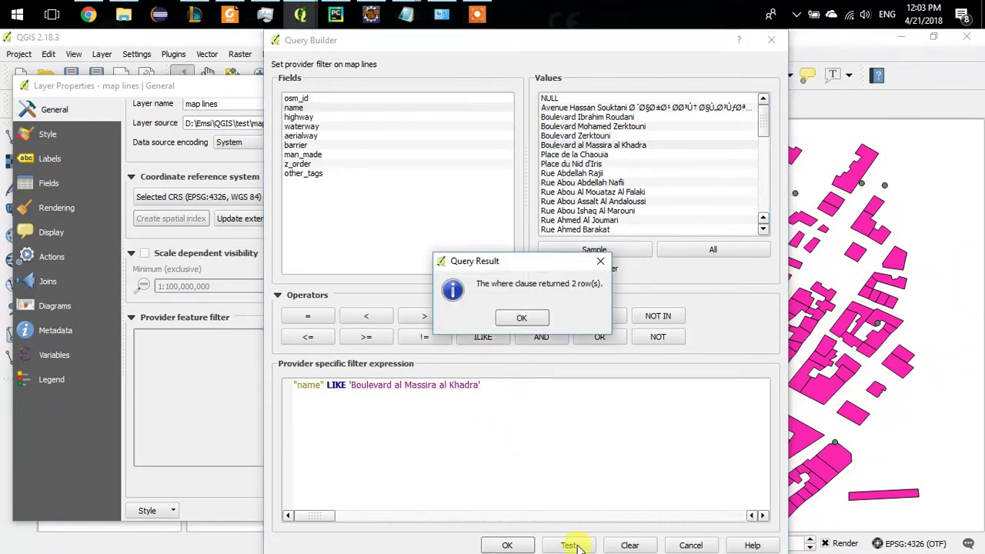
left_click(522, 317)
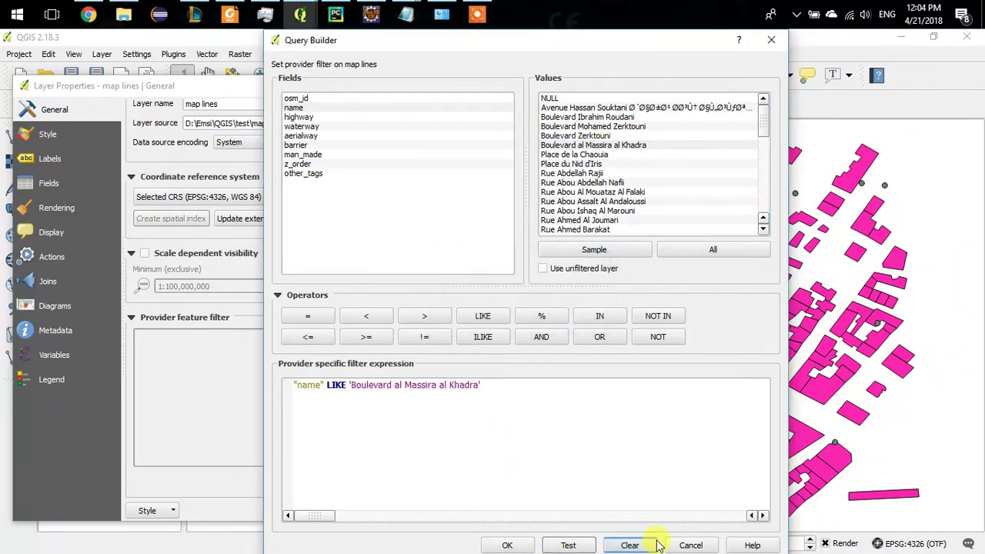
left_click(504, 545)
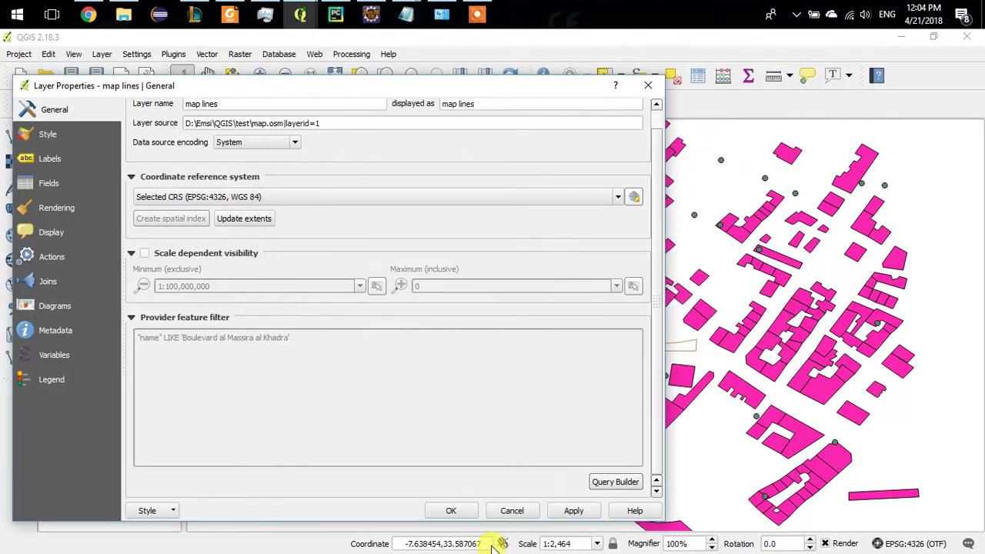
left_click(452, 512)
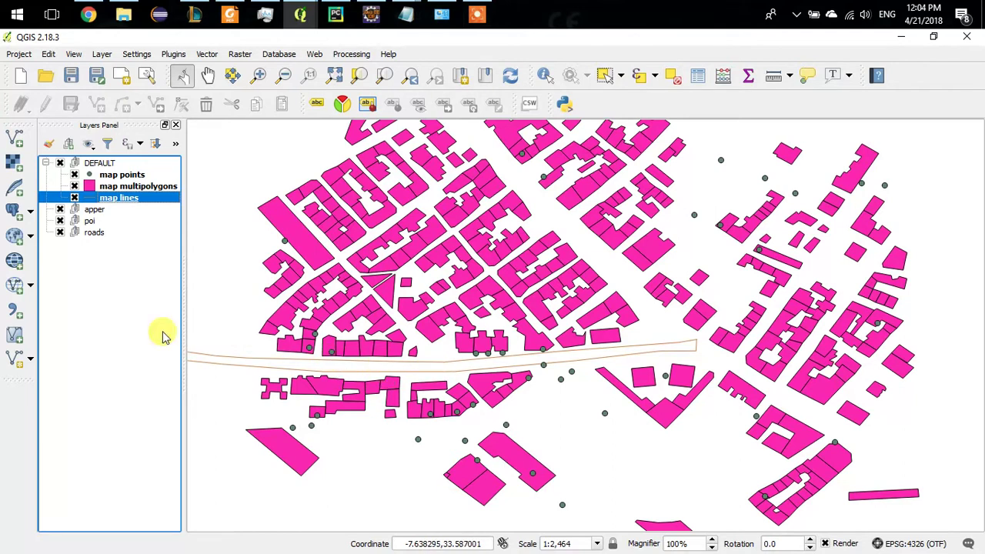
Start exporting the filtered map lines layer as an ESRI Shapefile
right_click(88, 198)
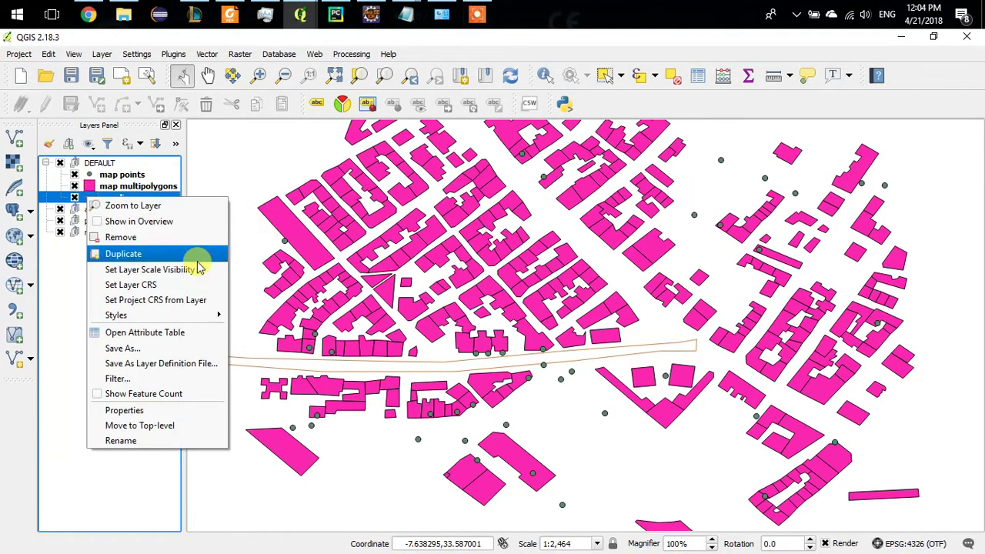
left_click(150, 349)
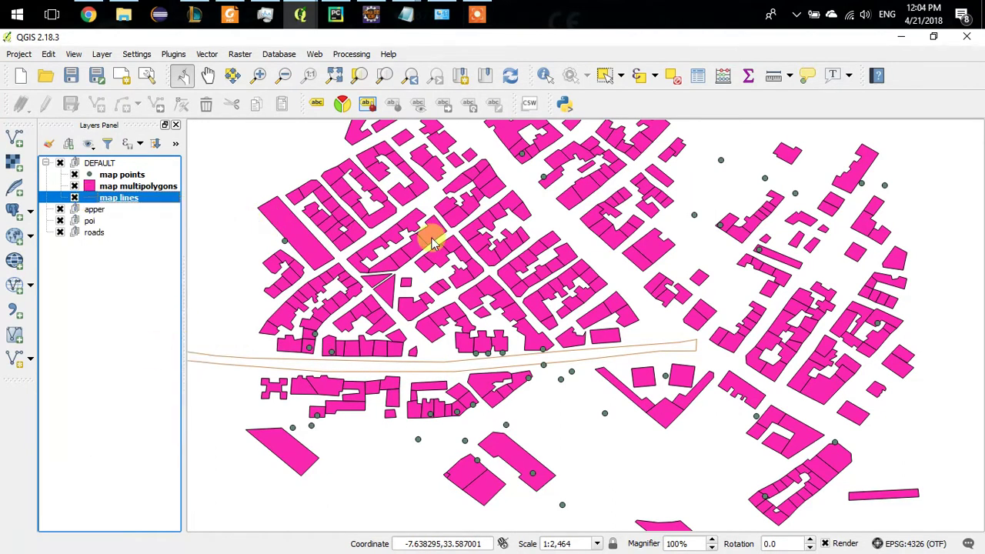
left_click(499, 163)
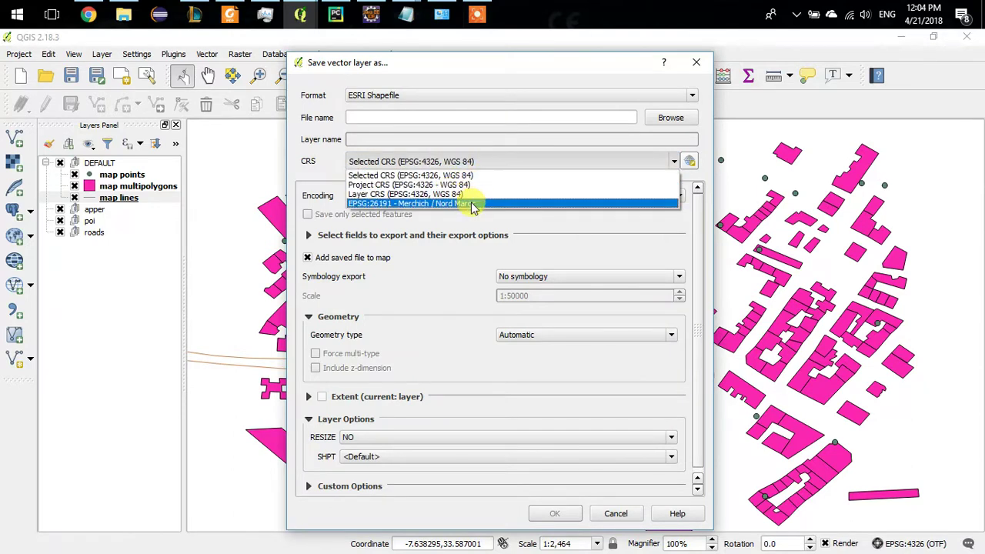
left_click(329, 168)
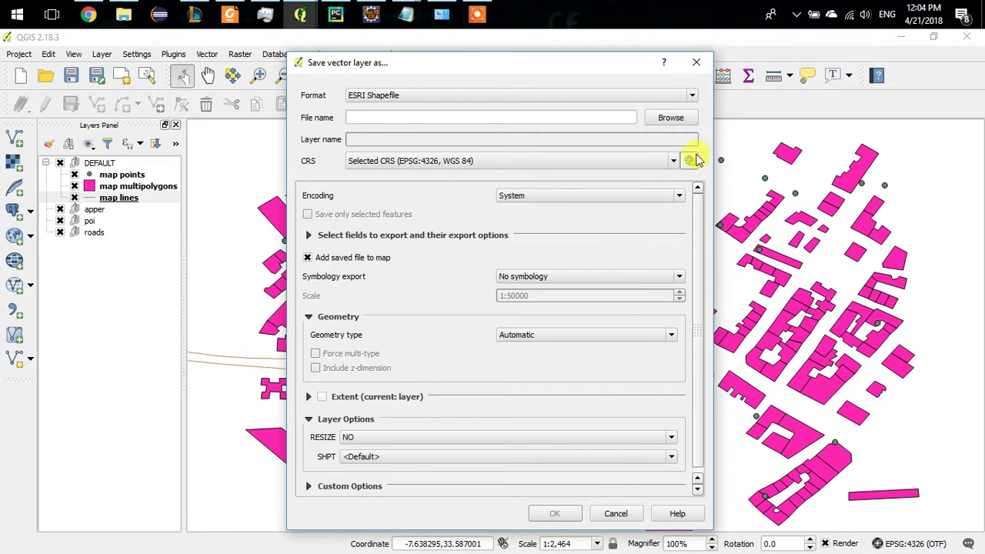
left_click(693, 159)
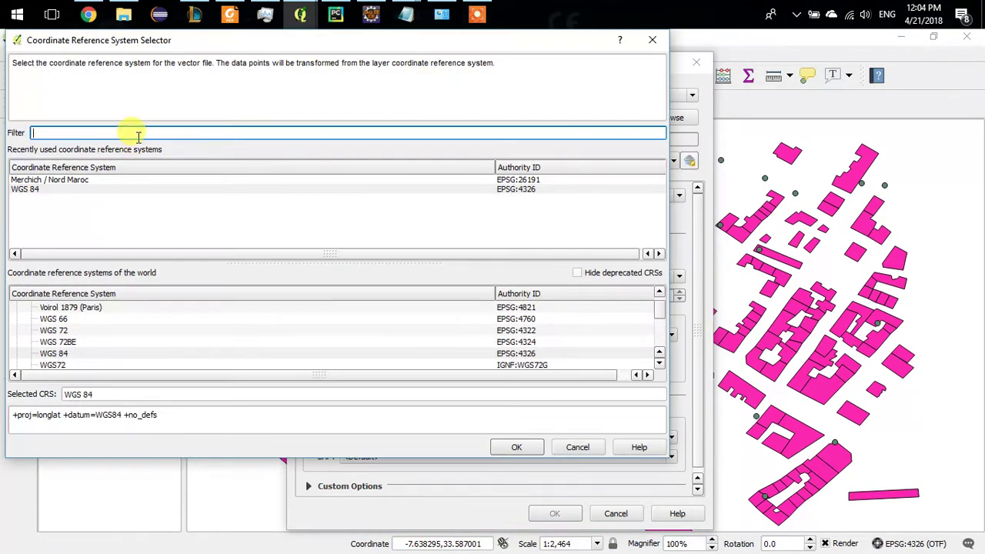
type("merchi")
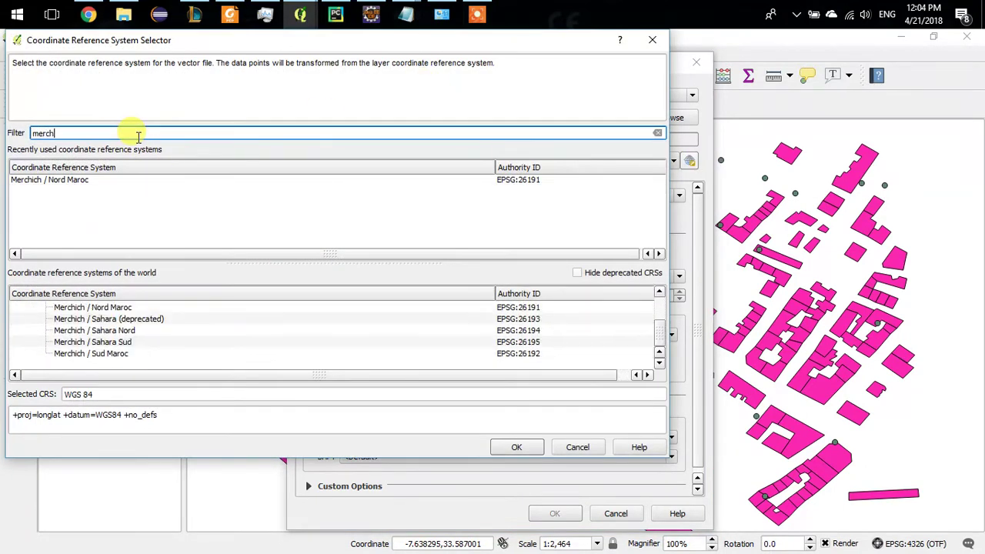
left_click(140, 310)
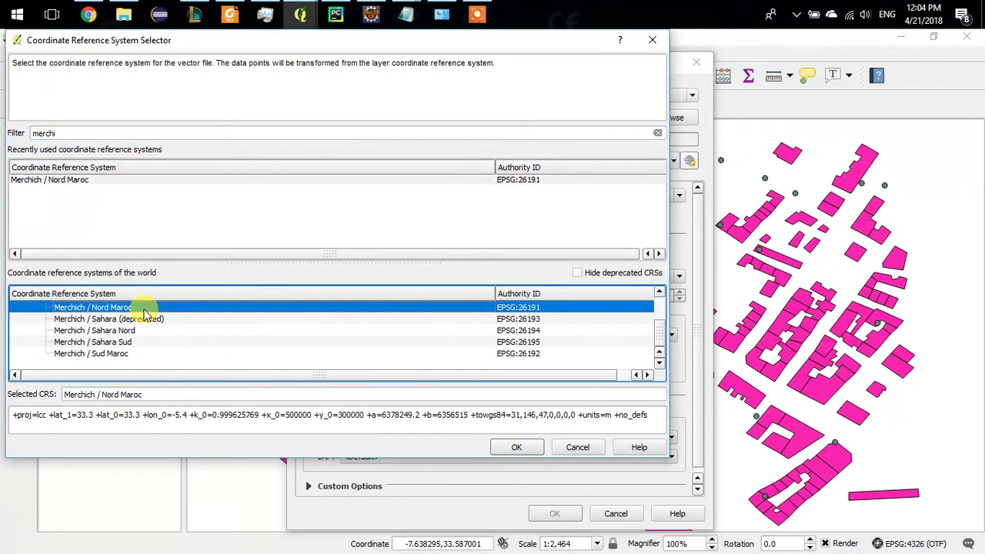
left_click(578, 450)
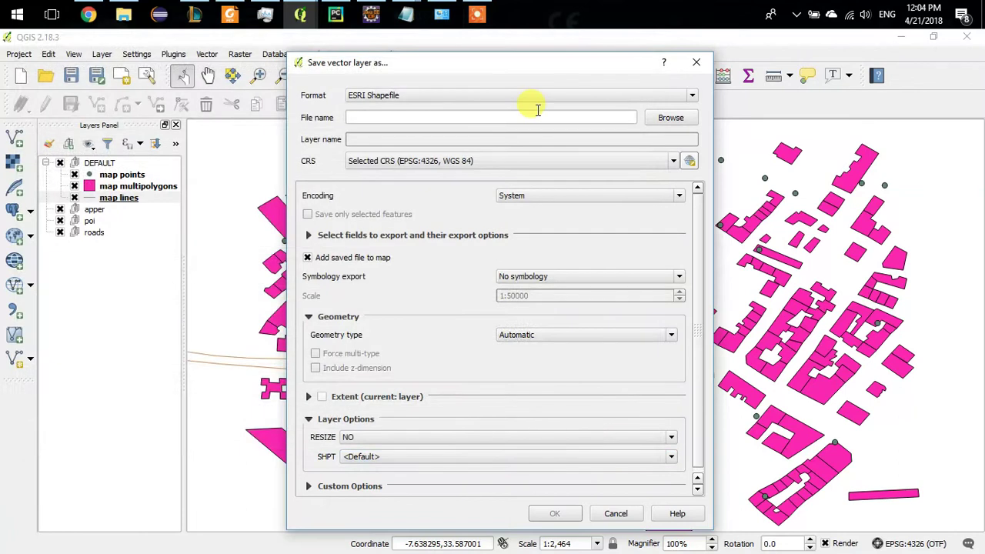
Set the export CRS to EPSG:26191 - Merchich / Nord Maroc and check it against the study-area CRS in the AtelierSIG.txt notes
left_click(488, 163)
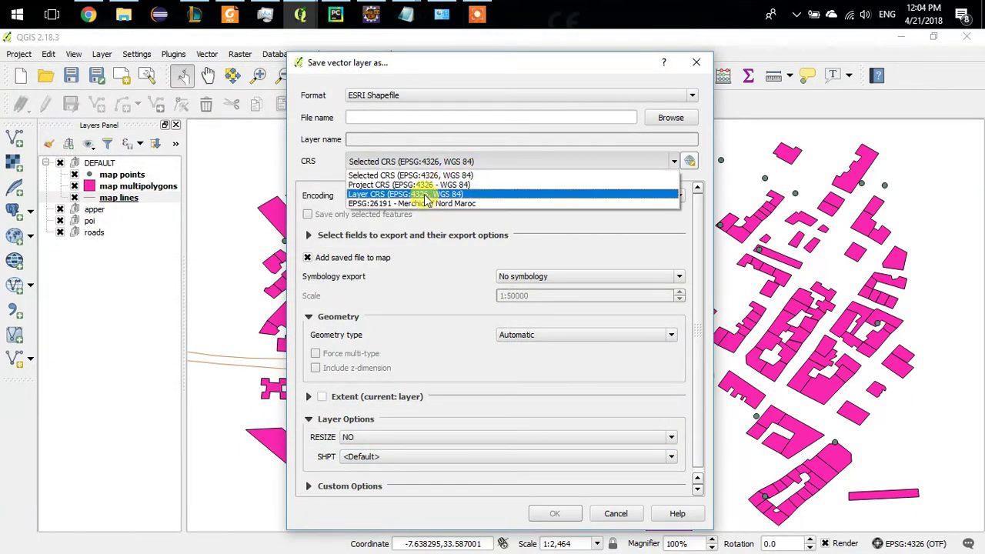
left_click(462, 205)
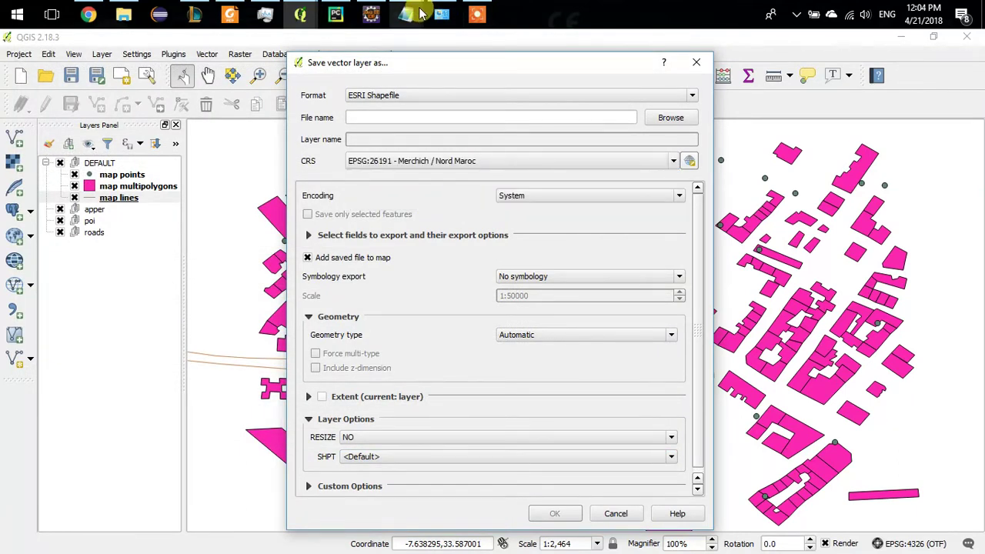
mouse_move(406, 14)
mouse_move(496, 68)
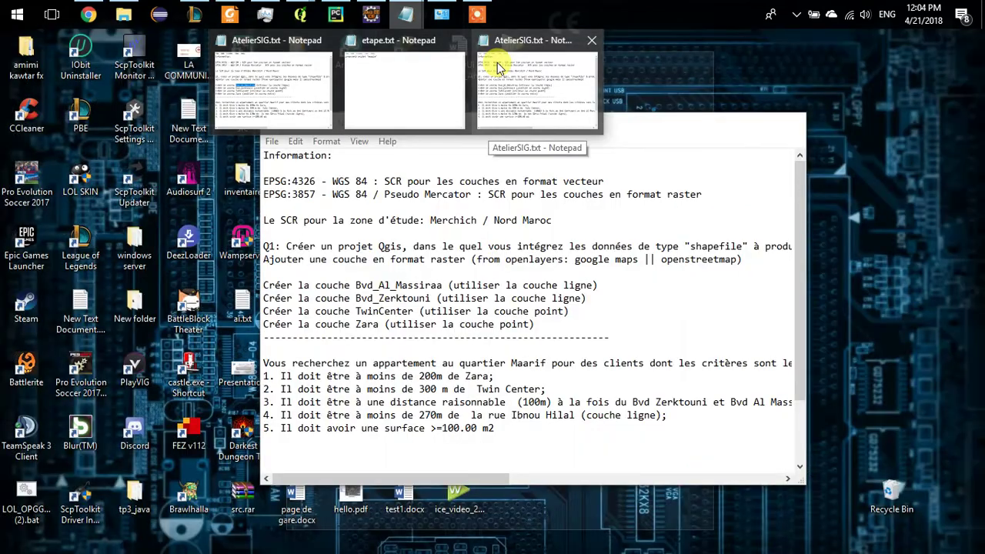
left_click(499, 68)
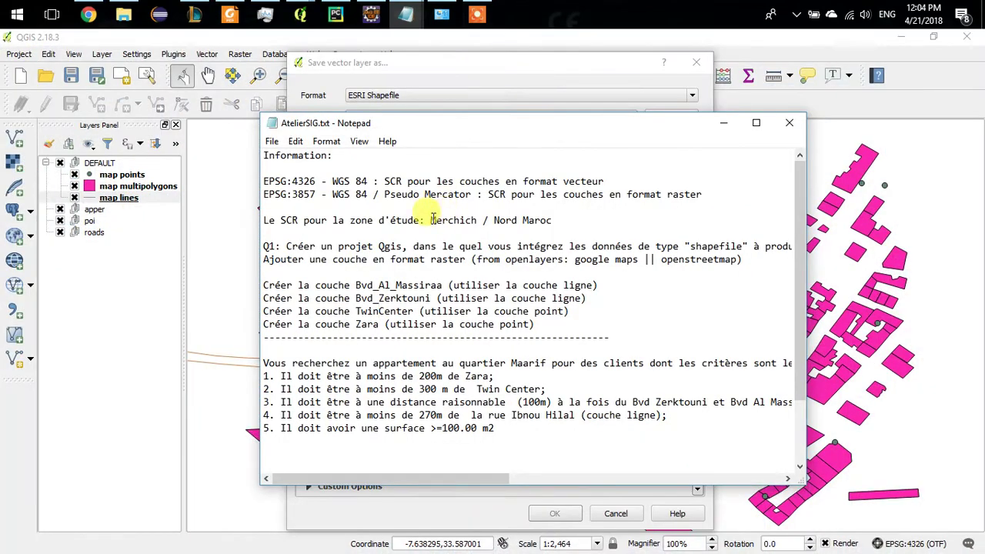
left_click_drag(465, 221, 545, 233)
left_click(724, 122)
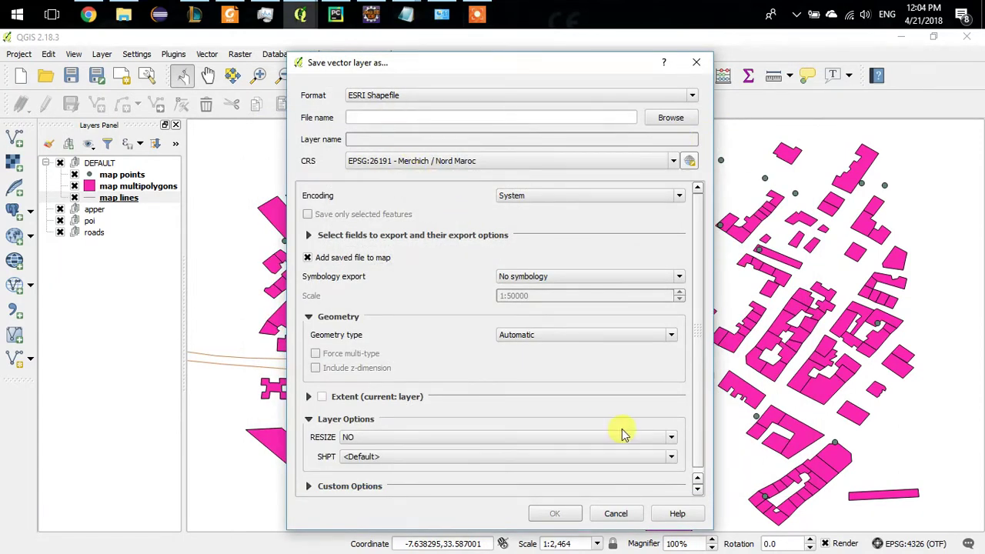
Start choosing the shapefile's destination, copy the layer name Bvd_Al_Massiraa from the AtelierSIG.txt notes, and return to QGIS
left_click(671, 118)
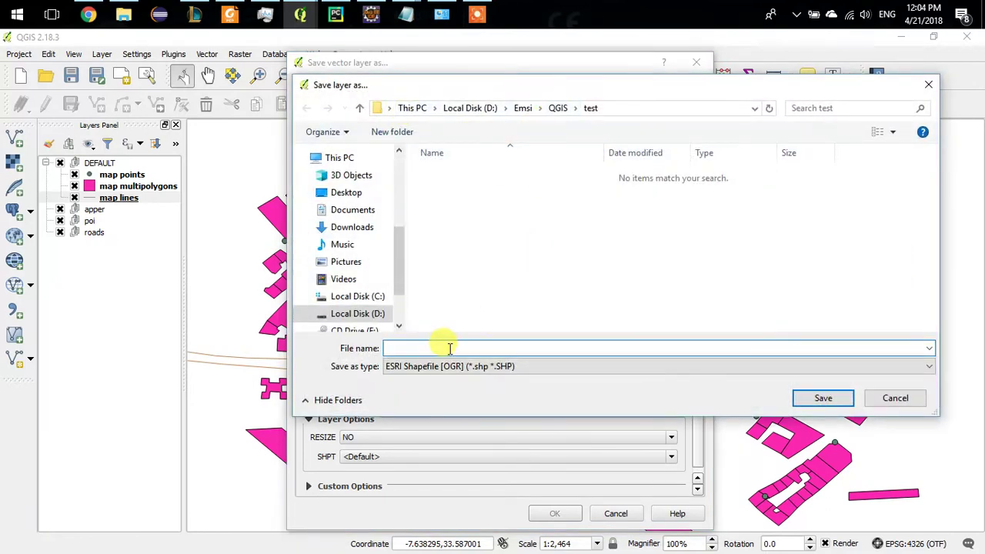
left_click(406, 14)
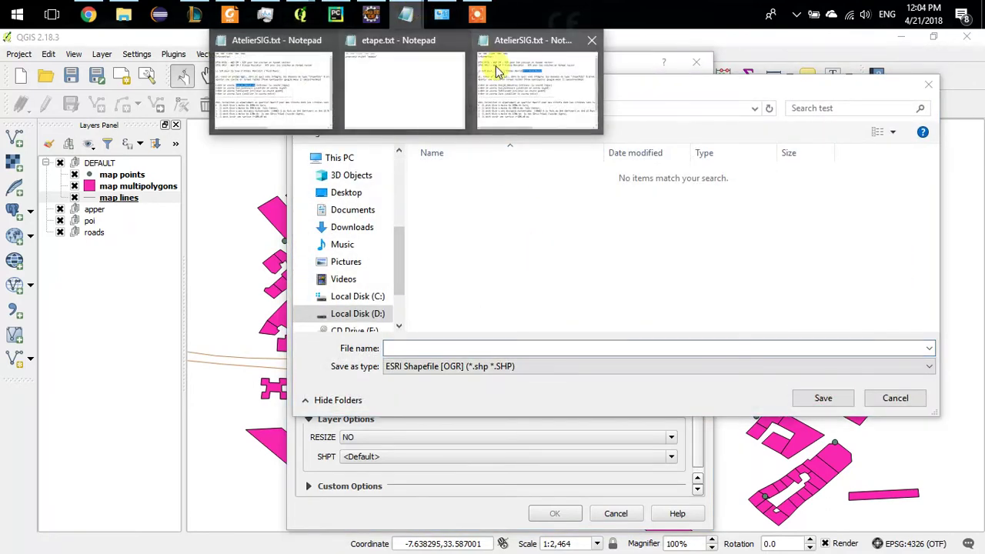
left_click(498, 66)
left_click_drag(356, 284, 445, 285)
key("ctrl+c")
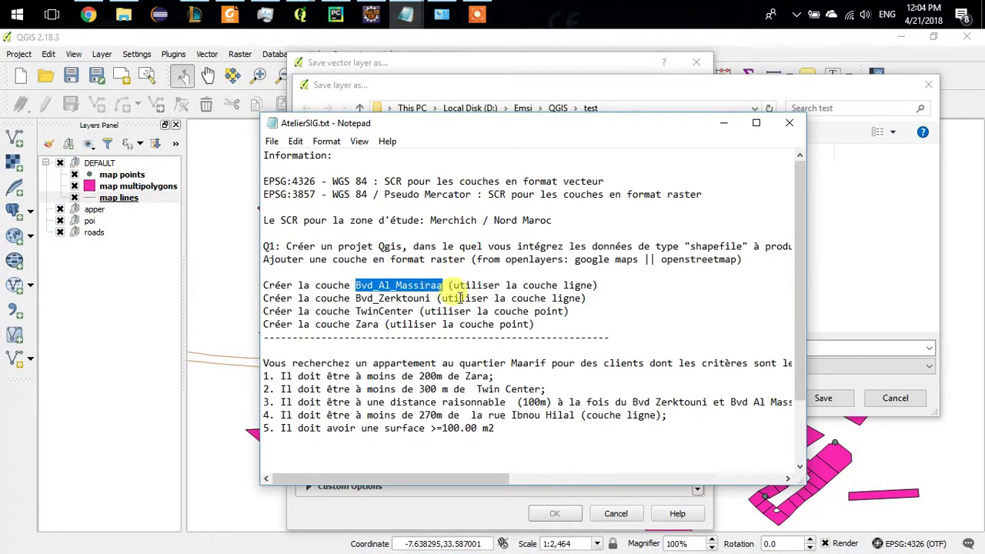
left_click(723, 123)
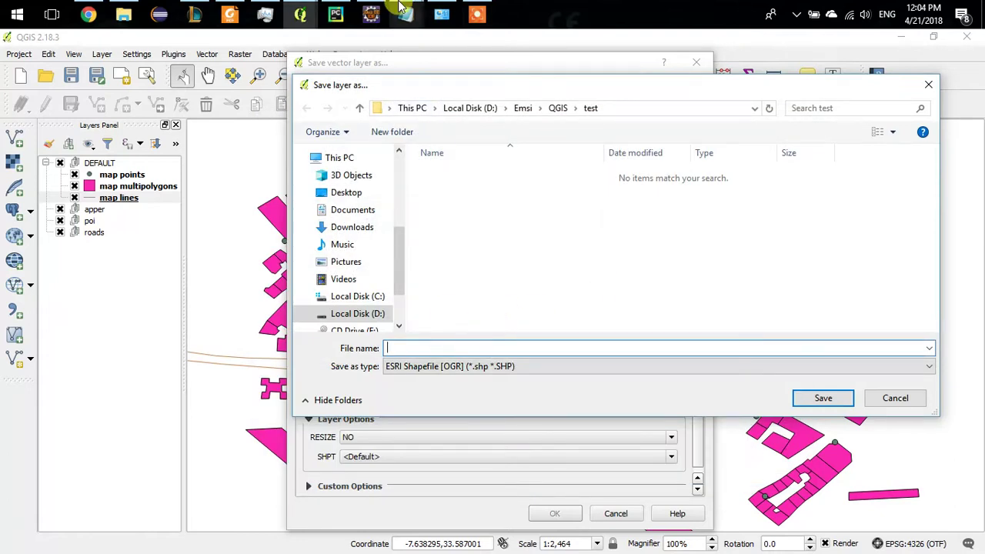
mouse_move(406, 14)
left_click(501, 112)
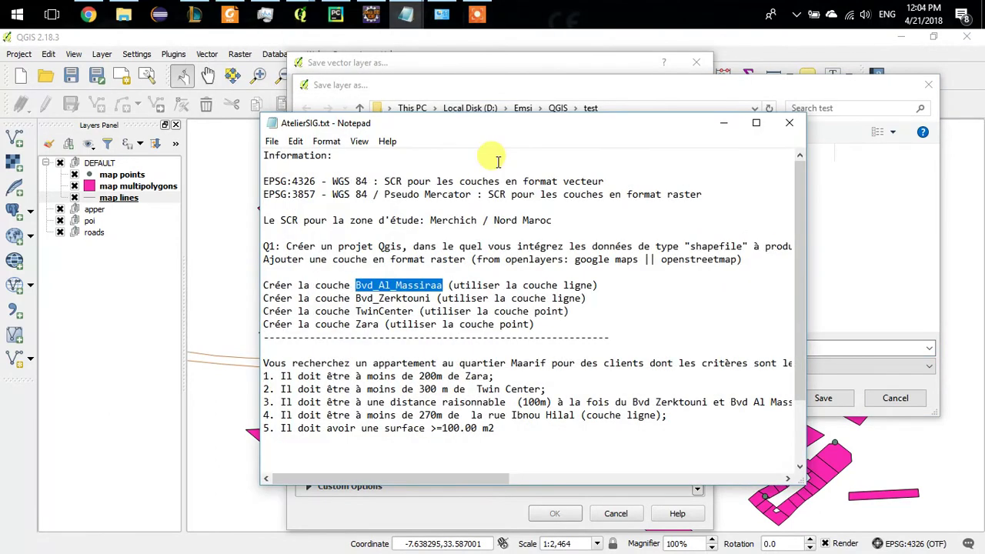
left_click(724, 123)
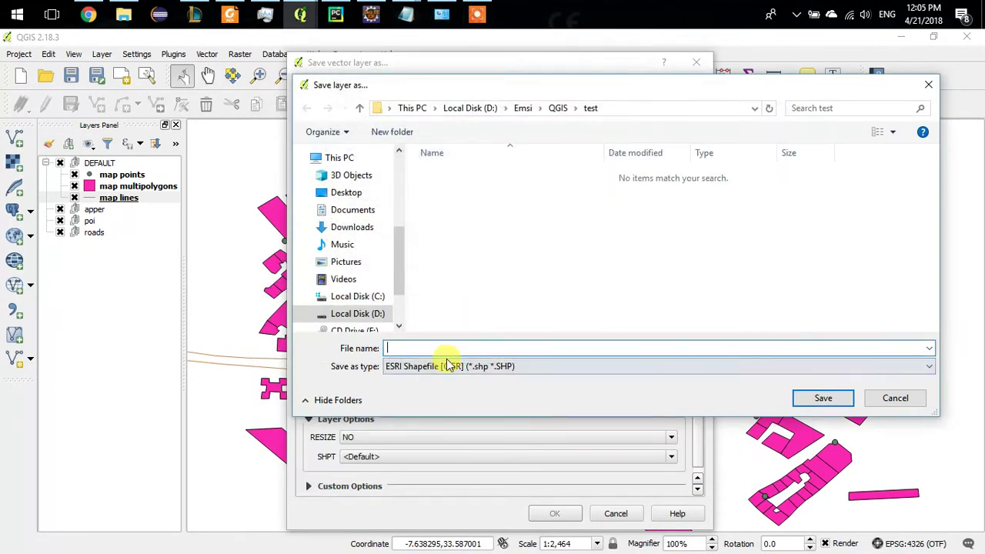
Export the shapefile as Bvd_Al_Massiraa in the test folder and move the new layer into the roads group
key("ctrl+v")
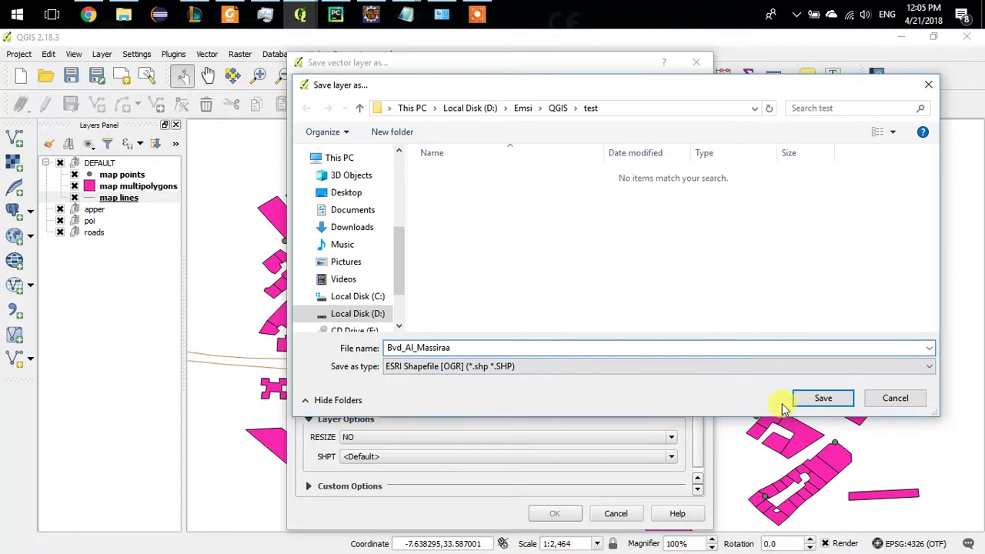
left_click(801, 401)
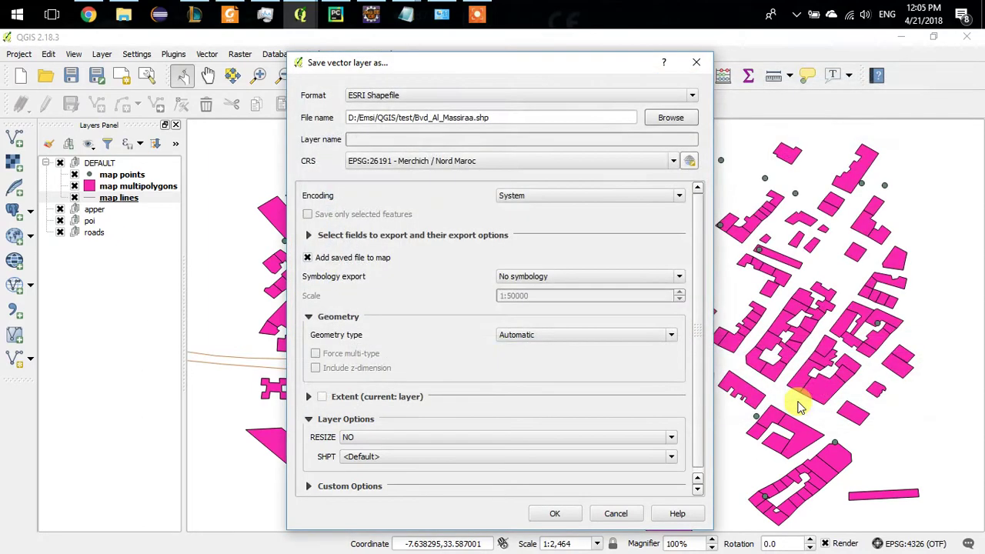
left_click(552, 514)
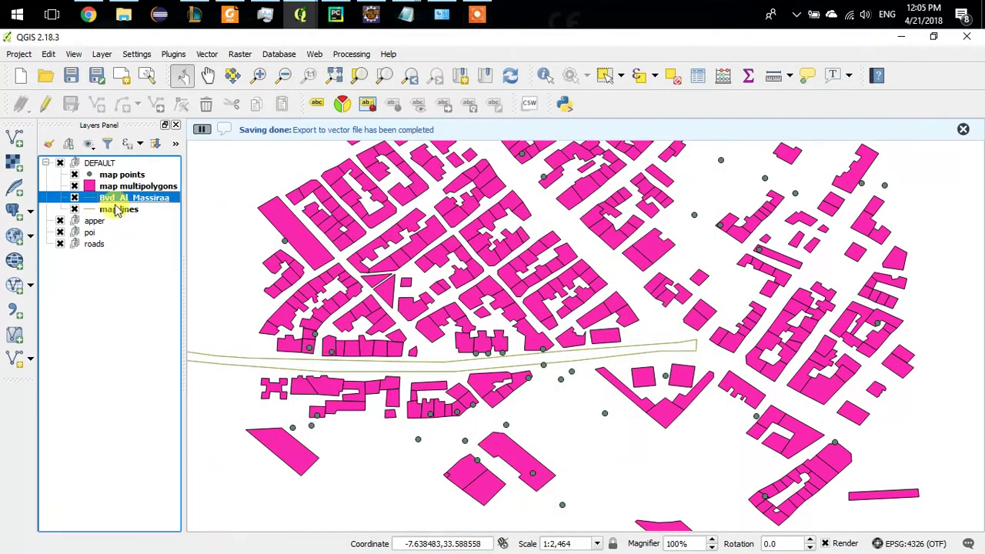
left_click_drag(121, 202, 69, 243)
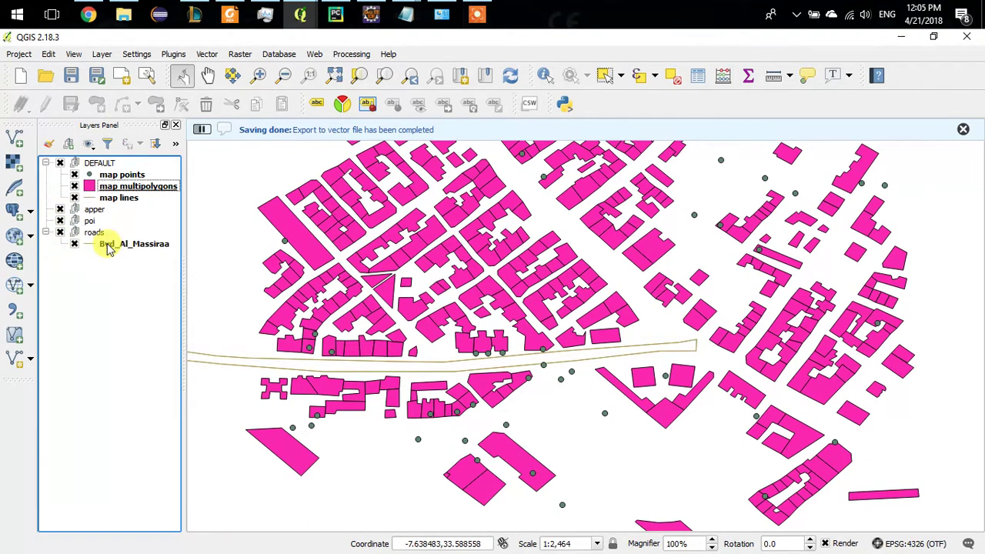
Open the Query Builder from the map lines layer's properties and clear the existing filter expression
left_click(97, 198)
right_click(94, 195)
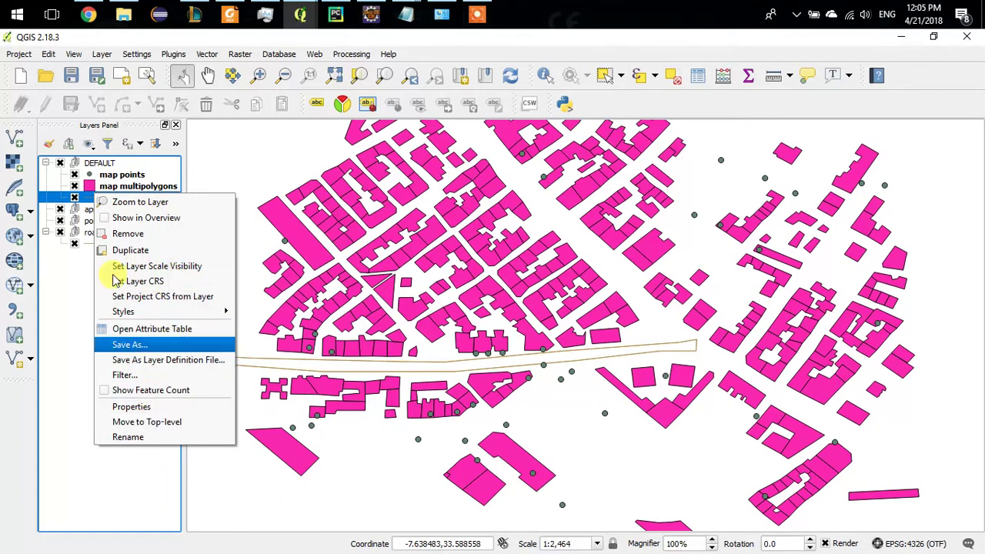
left_click(83, 197)
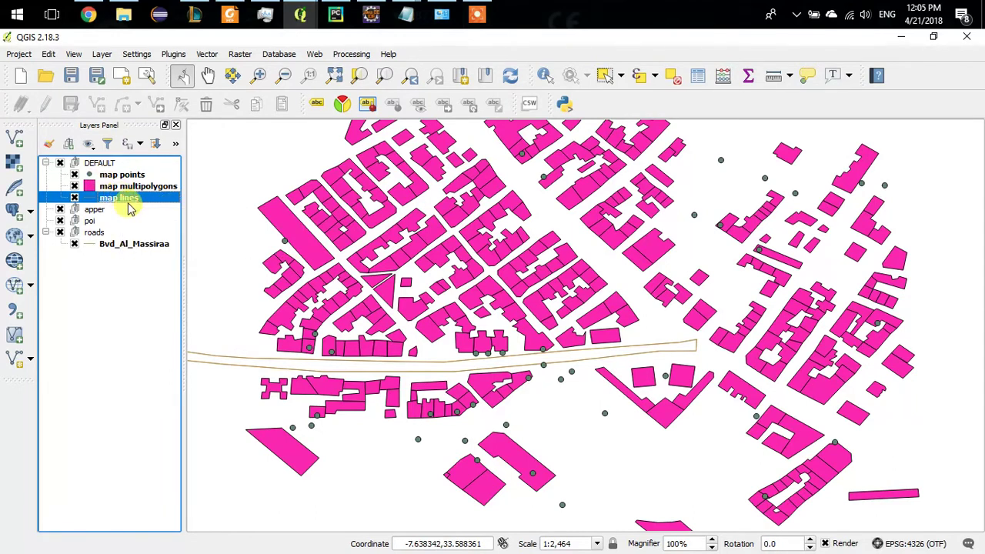
double_click(121, 199)
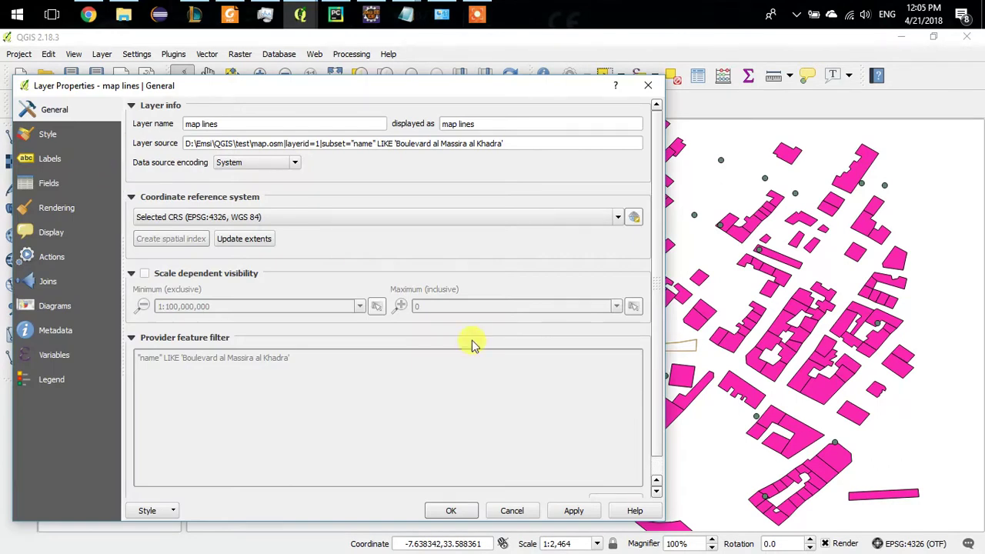
scroll(518, 317, "down", 1)
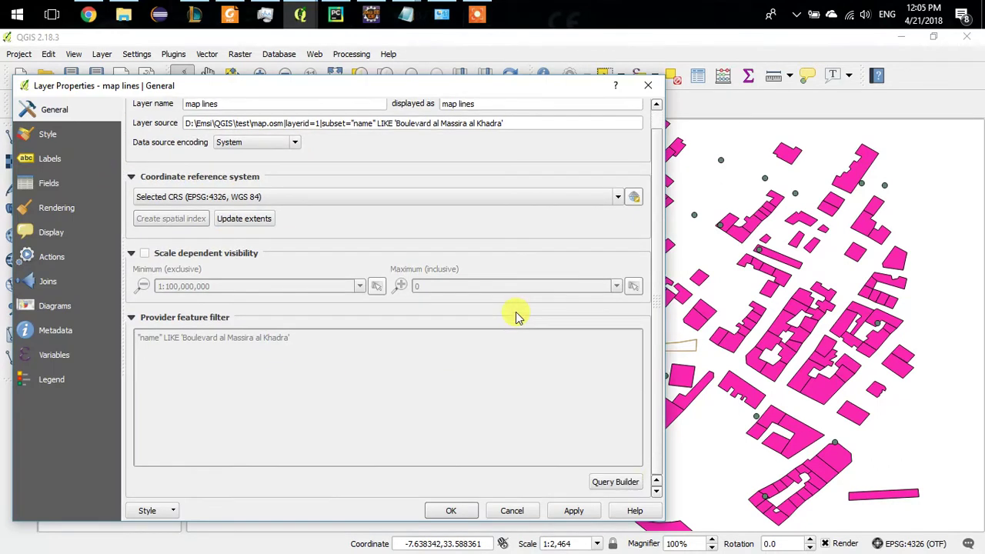
left_click(609, 482)
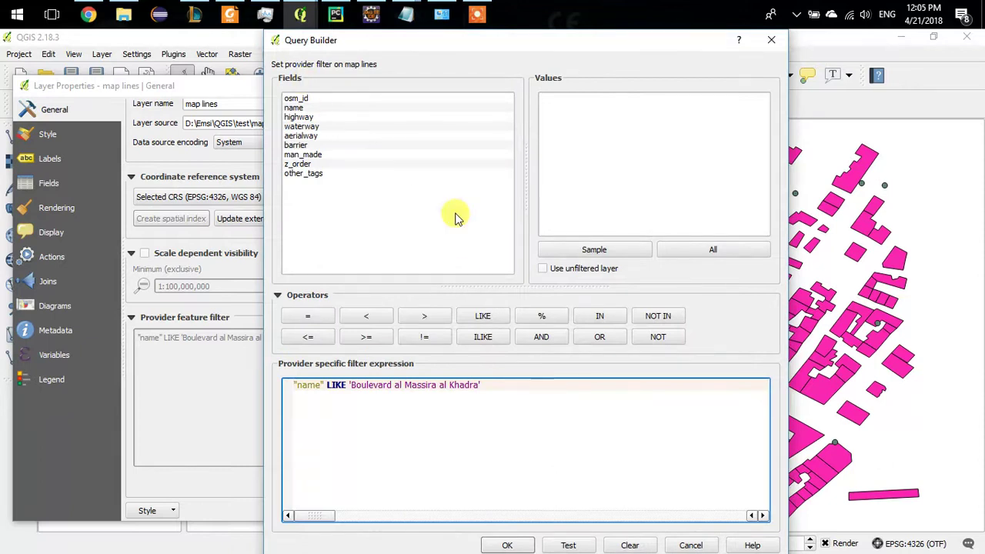
left_click(630, 545)
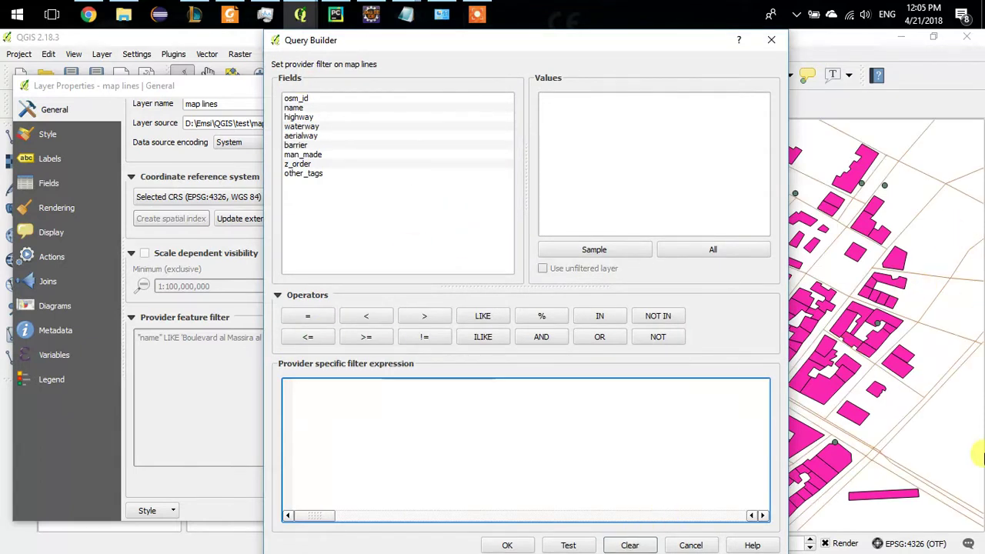
Begin the map lines filter with the condition "name" LIKE 'Boulevard Zerktouni', picking the value from the full list of field values
double_click(316, 108)
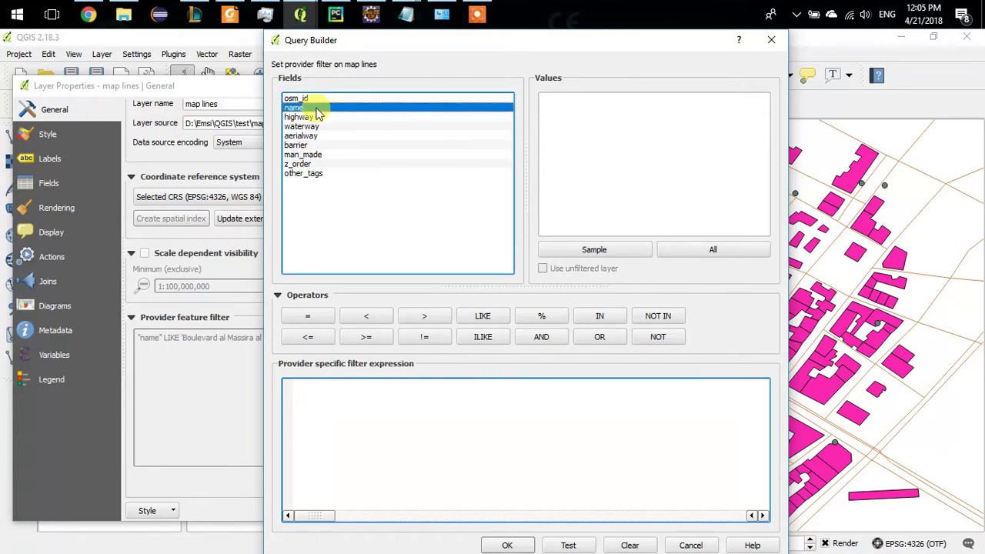
left_click(481, 319)
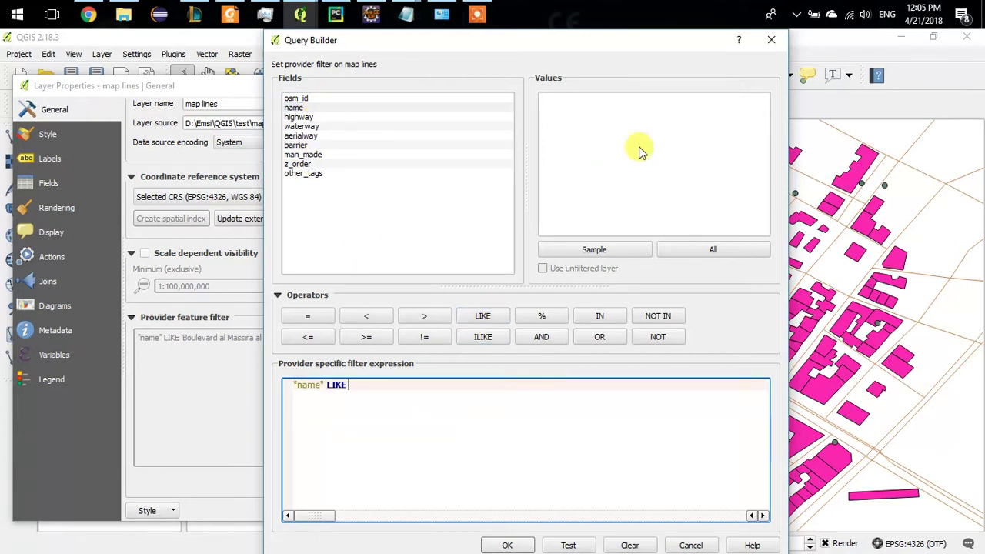
left_click(708, 253)
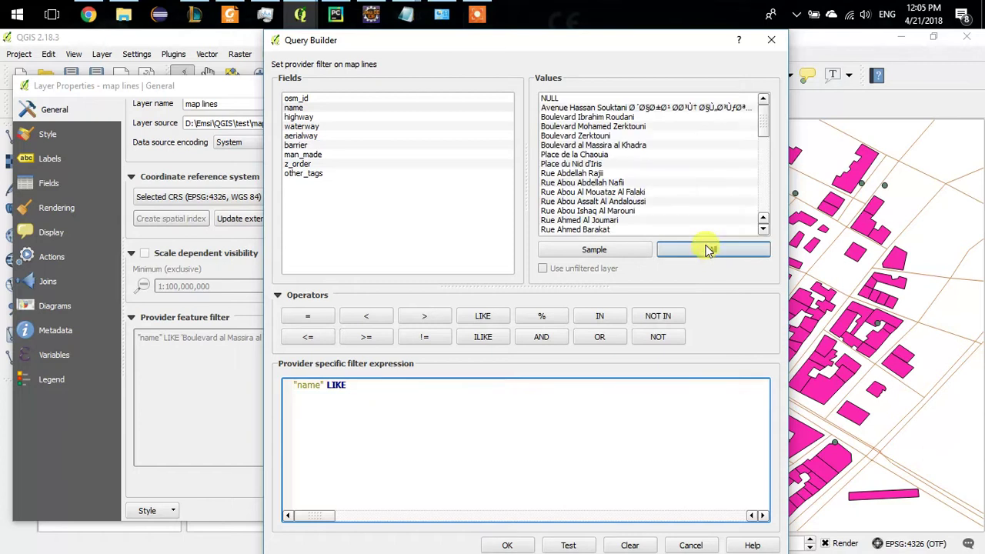
double_click(585, 136)
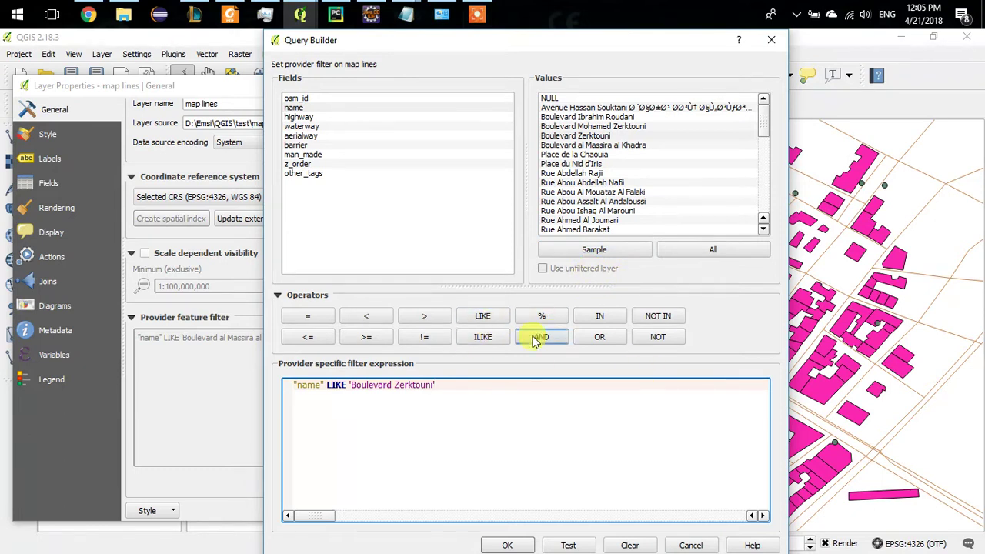
Add OR "name" LIKE 'Boulevard Mohamed Zerktouni' to the filter expression, test it, and apply it to the map lines layer
left_click(600, 336)
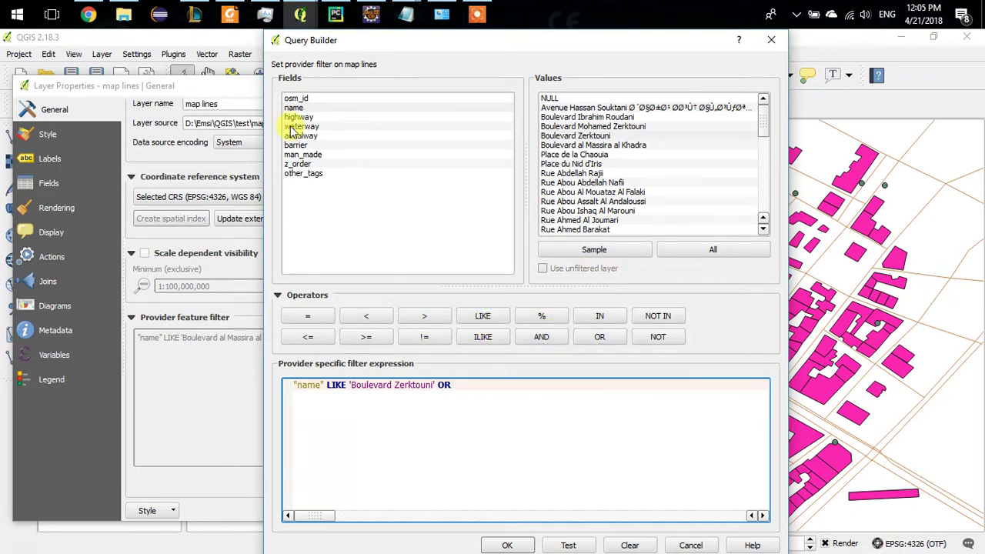
left_click(483, 317)
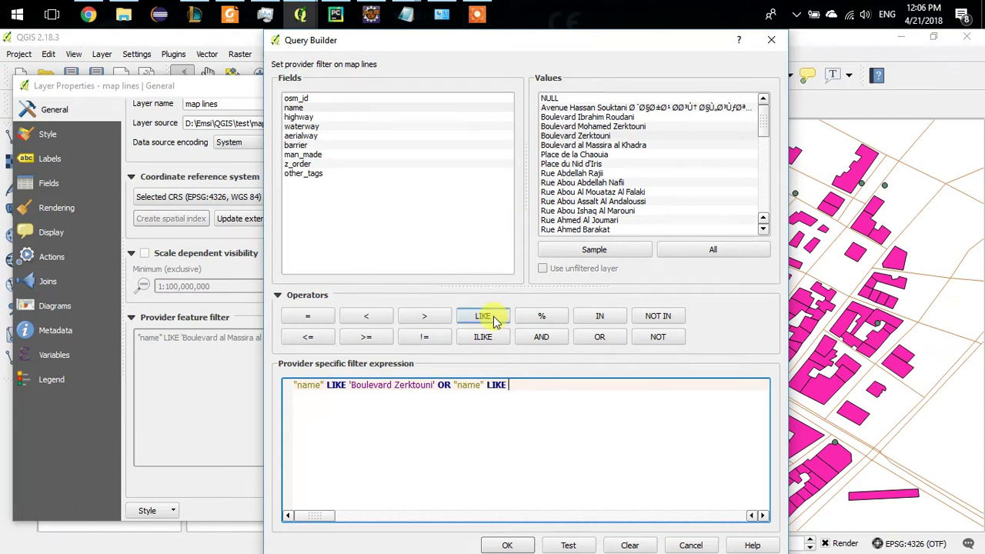
double_click(613, 127)
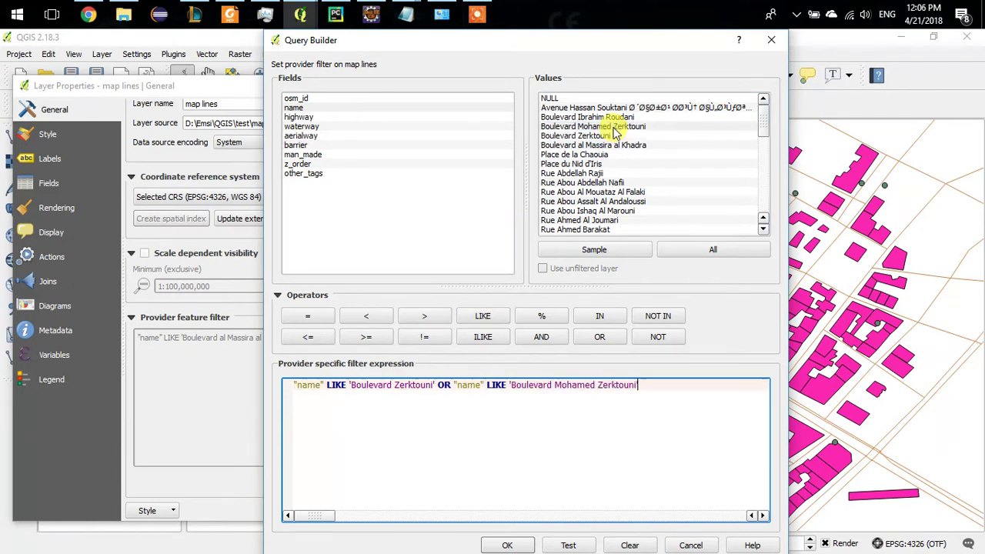
left_click(567, 545)
left_click(528, 323)
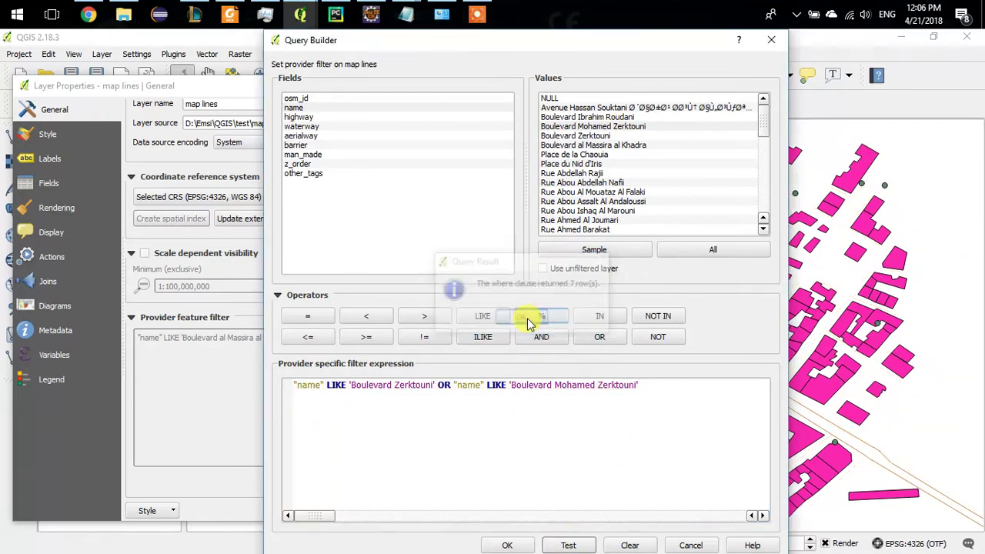
left_click(506, 546)
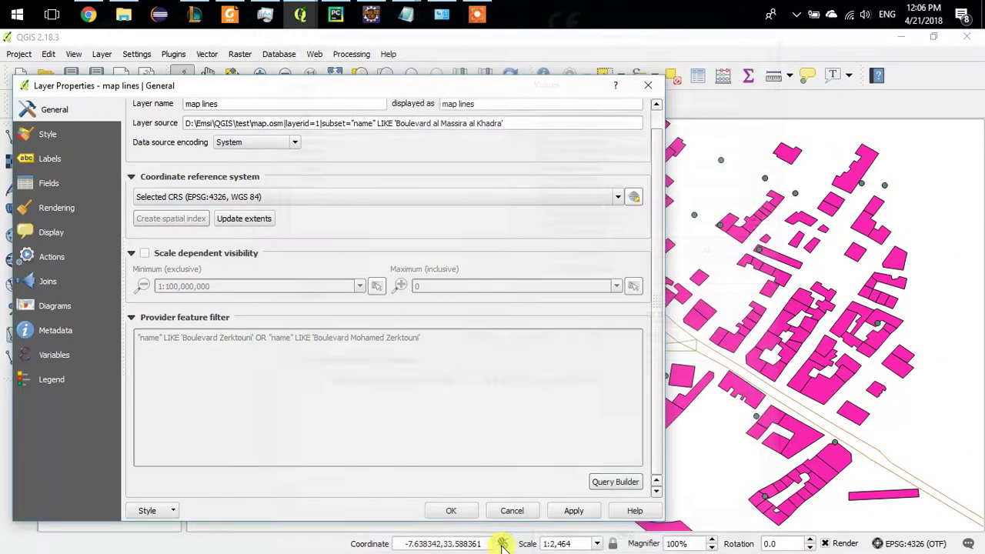
left_click(444, 512)
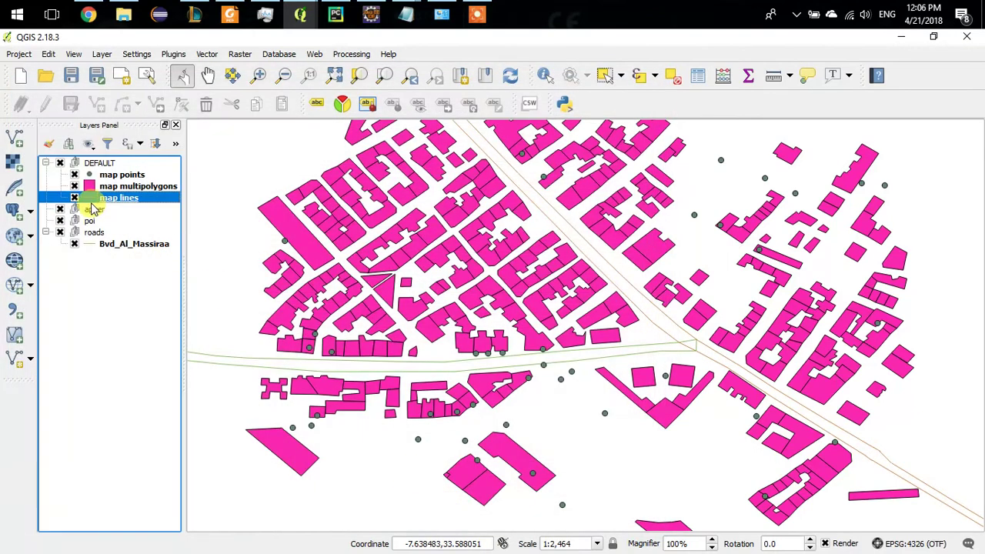
Start saving the filtered map lines layer as a new file, copy the name Bvd_Zerktouni from the AtelierSIG.txt notes, and return to QGIS
right_click(120, 199)
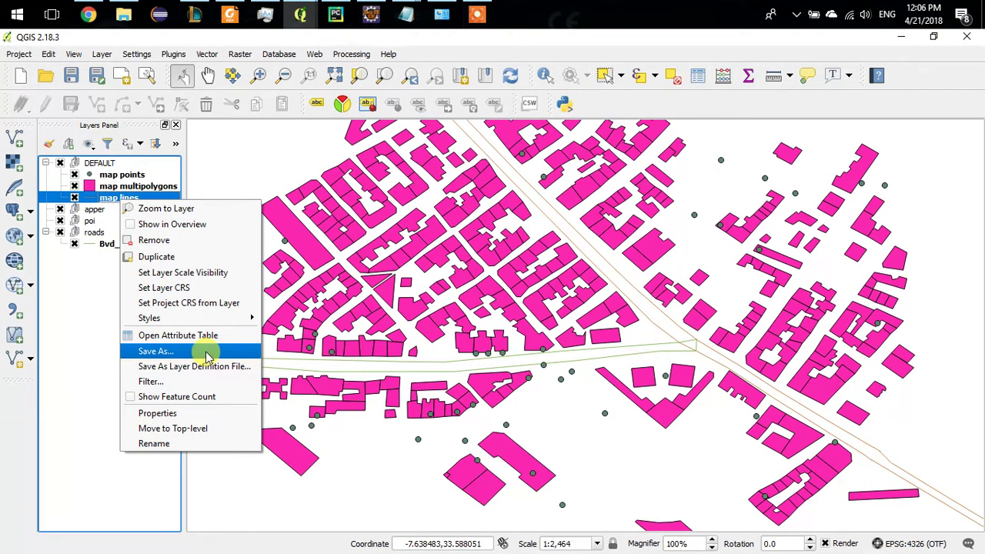
left_click(156, 351)
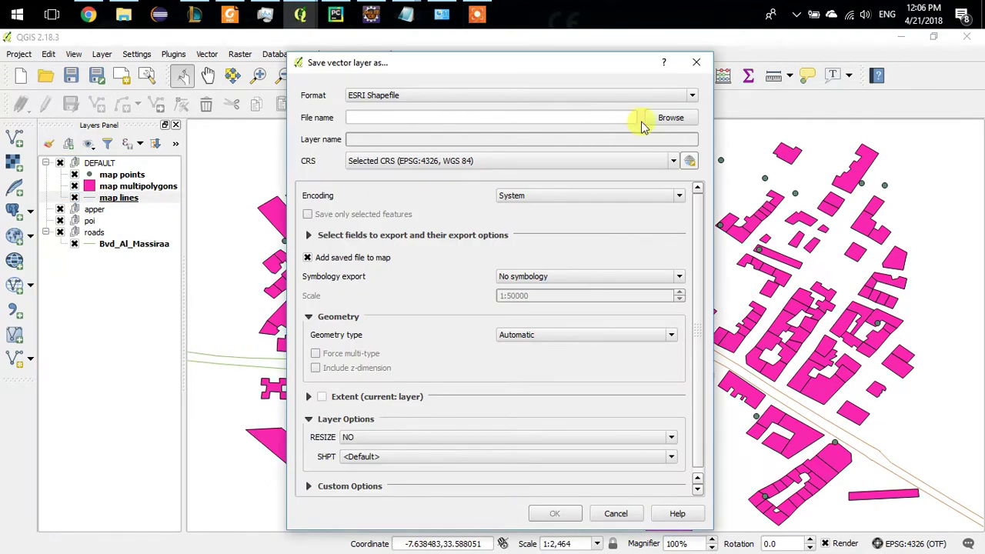
mouse_move(406, 13)
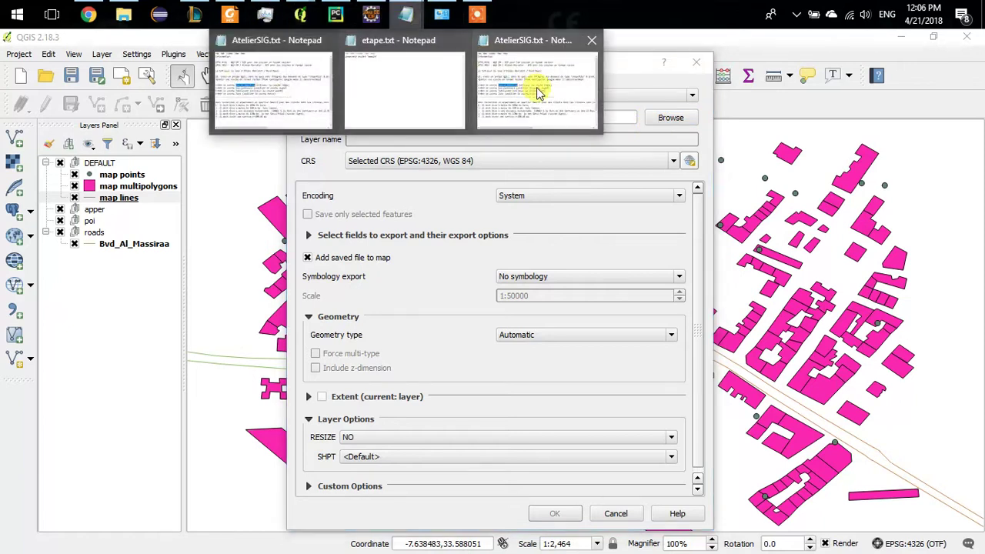
left_click(539, 93)
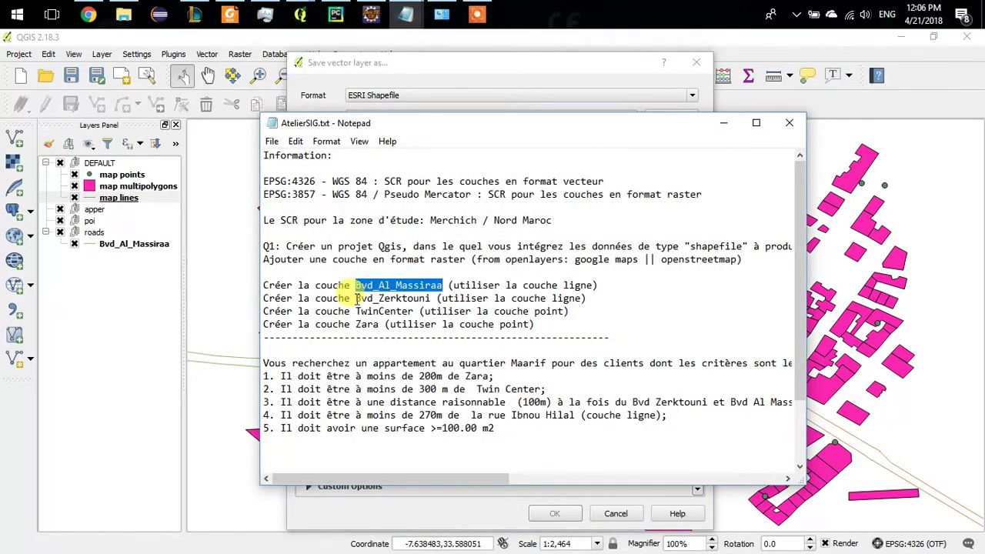
left_click_drag(356, 300, 416, 299)
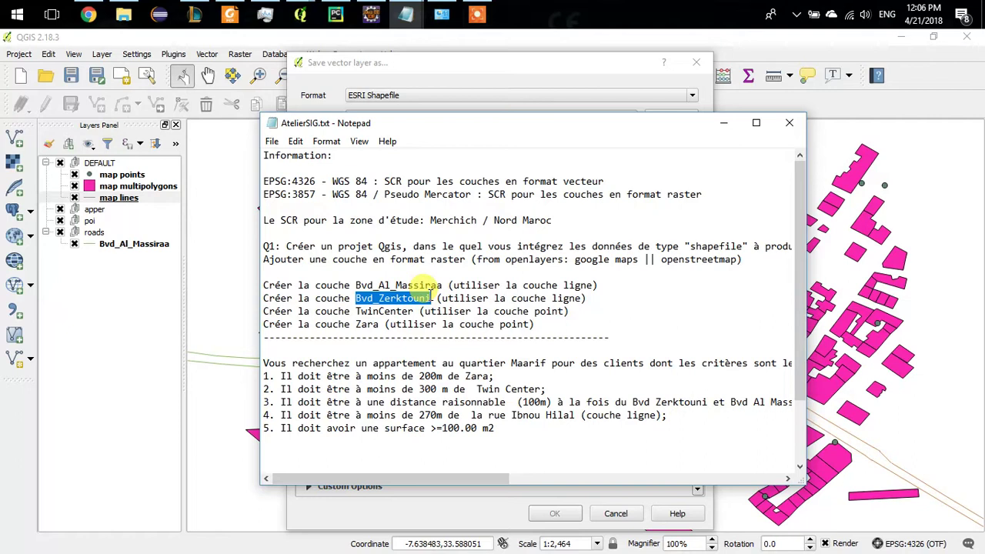
left_click(732, 124)
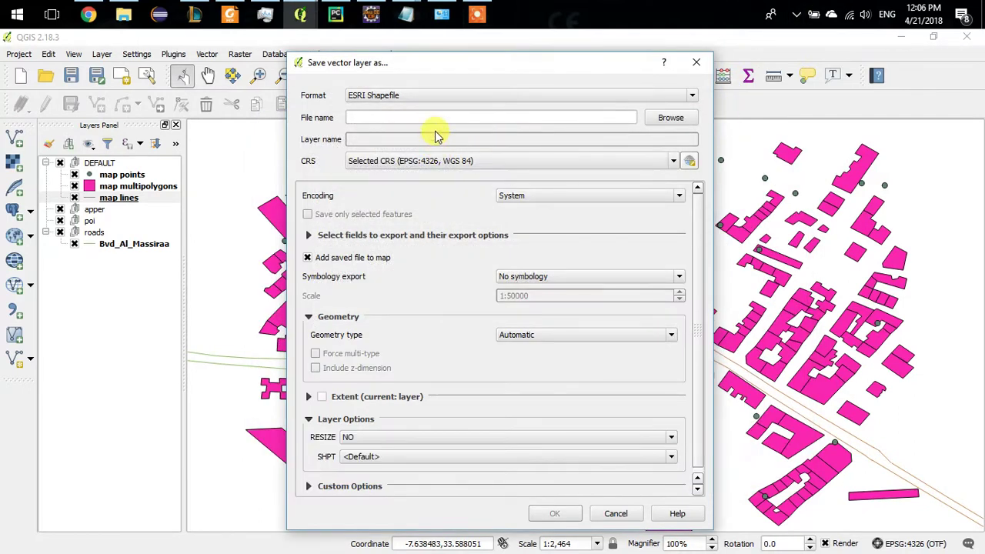
Export the shapefile as Bvd_Zerktouni in the test folder with CRS EPSG:26191 - Merchich / Nord Maroc and move the layer into the roads group
left_click(670, 118)
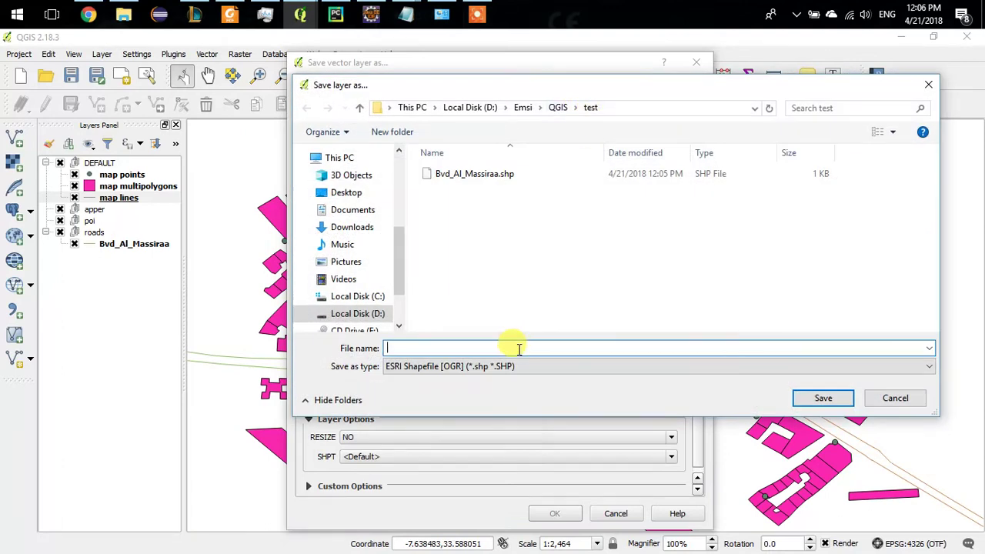
left_click(829, 401)
left_click(456, 162)
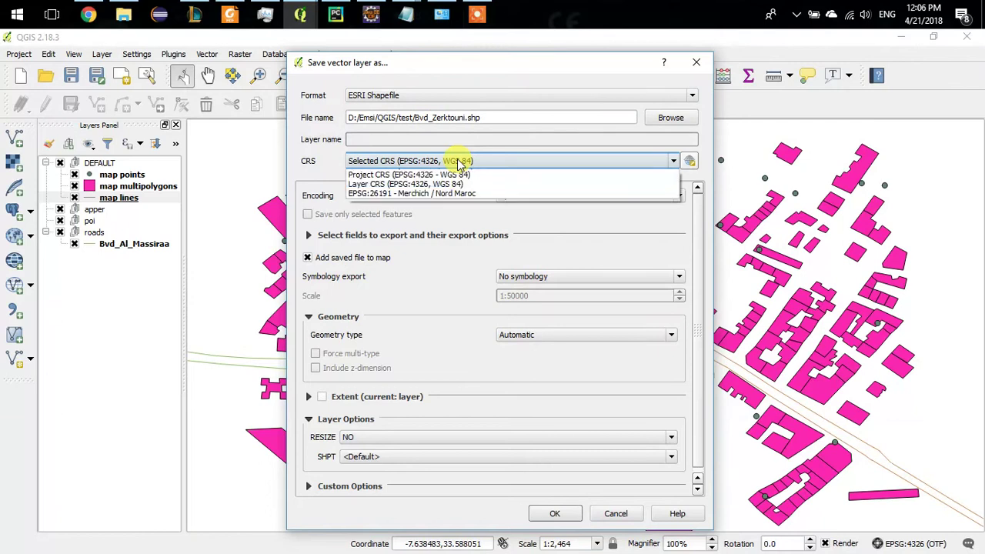
left_click(452, 204)
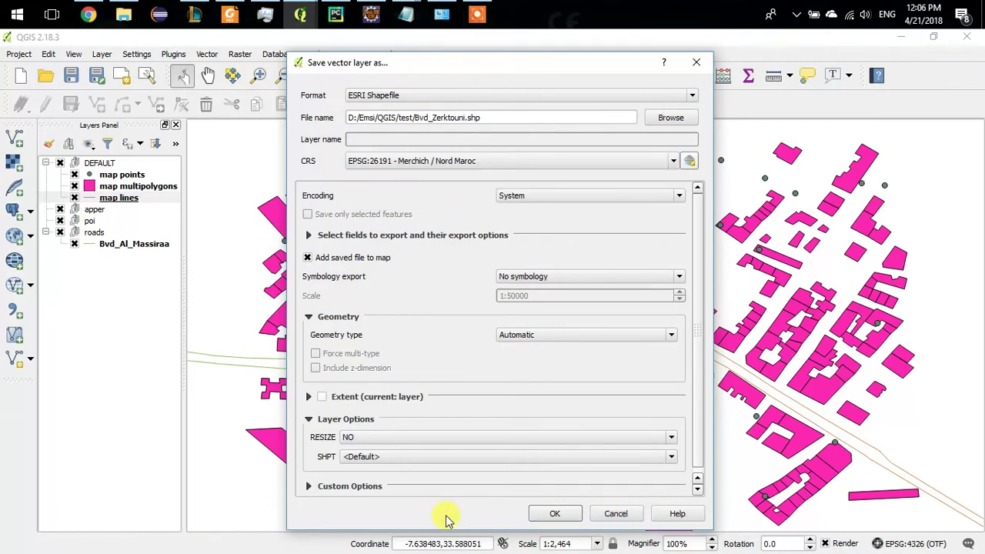
left_click(551, 514)
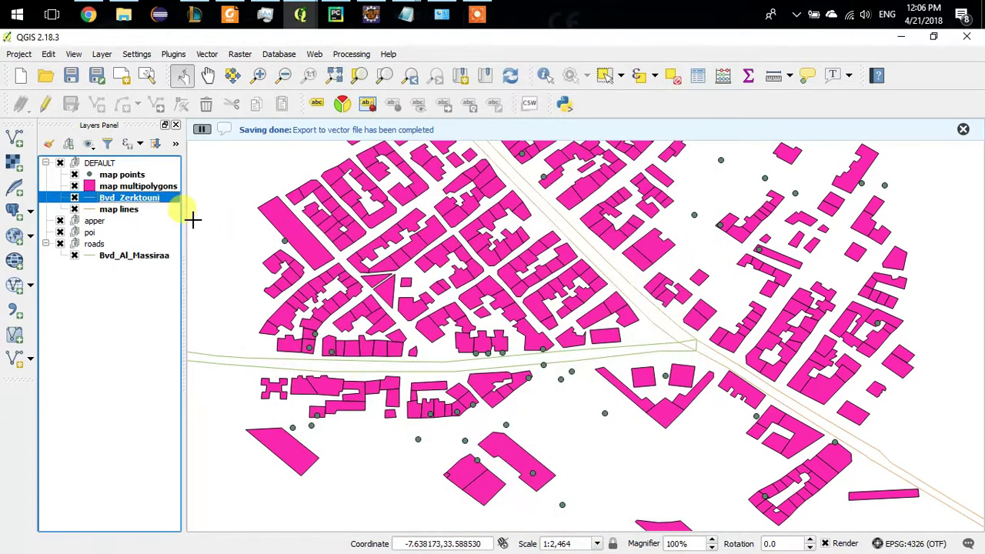
left_click_drag(113, 201, 66, 254)
left_click_drag(63, 241, 65, 243)
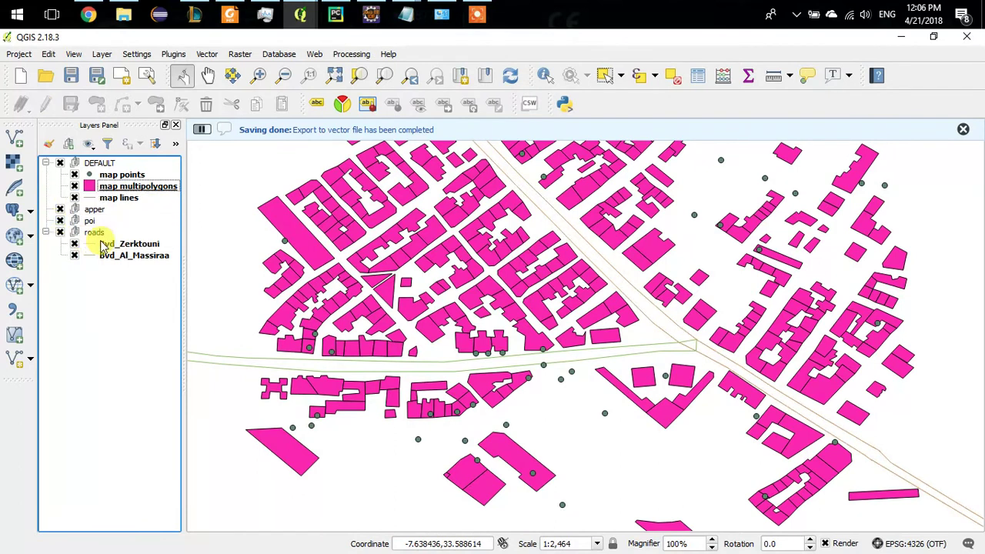
Clear the provider feature filter of the map lines layer, apply the change, and hide the layer on the map
left_click(131, 199)
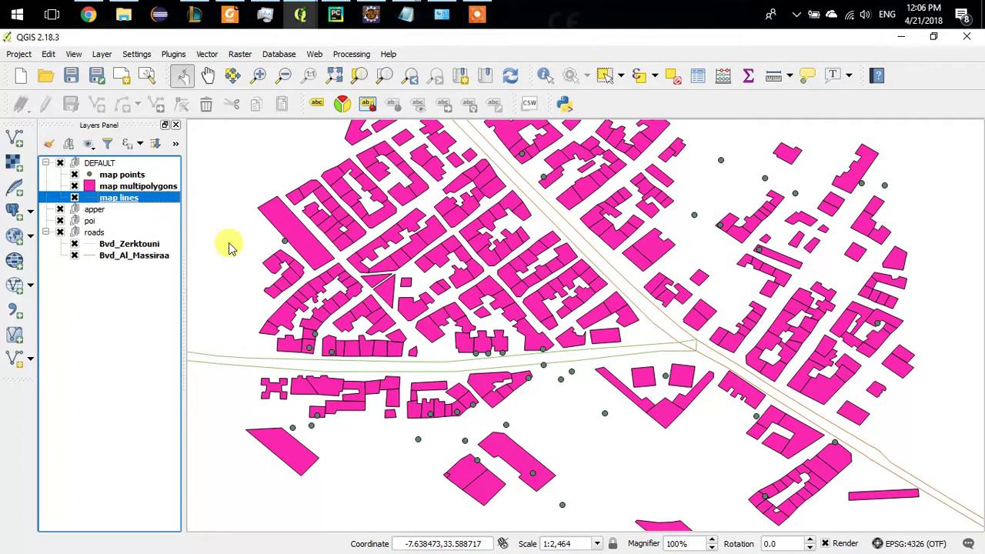
double_click(118, 198)
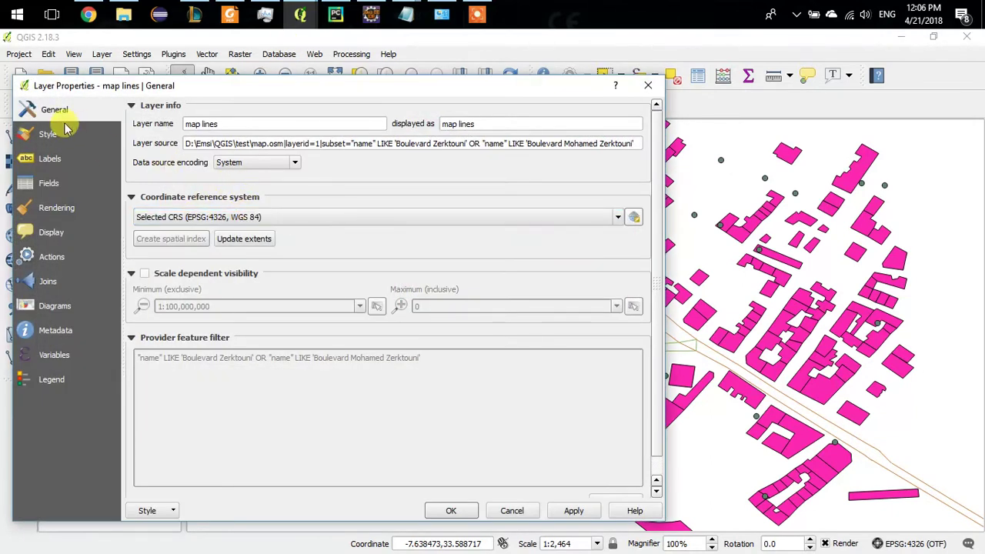
scroll(625, 454, "down", 1)
left_click(615, 483)
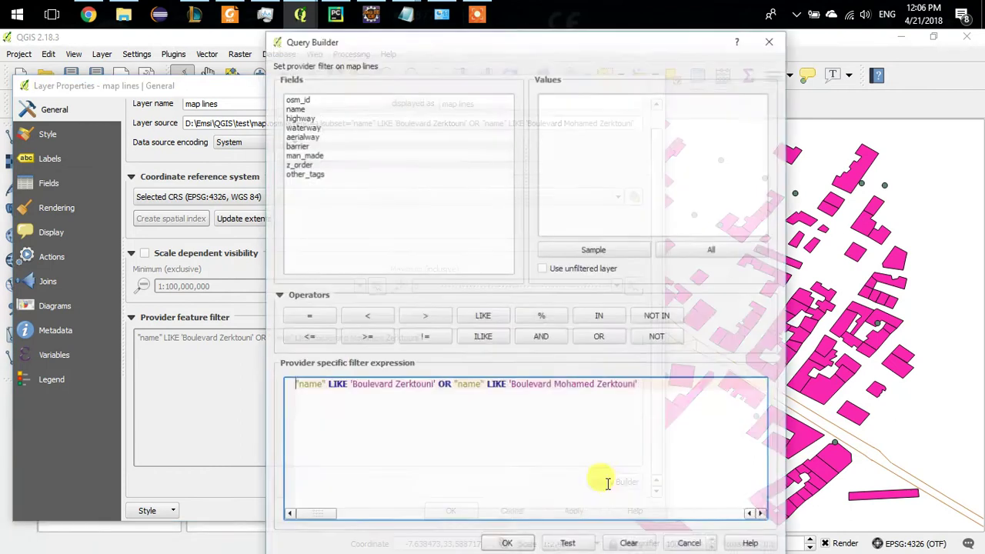
left_click(627, 545)
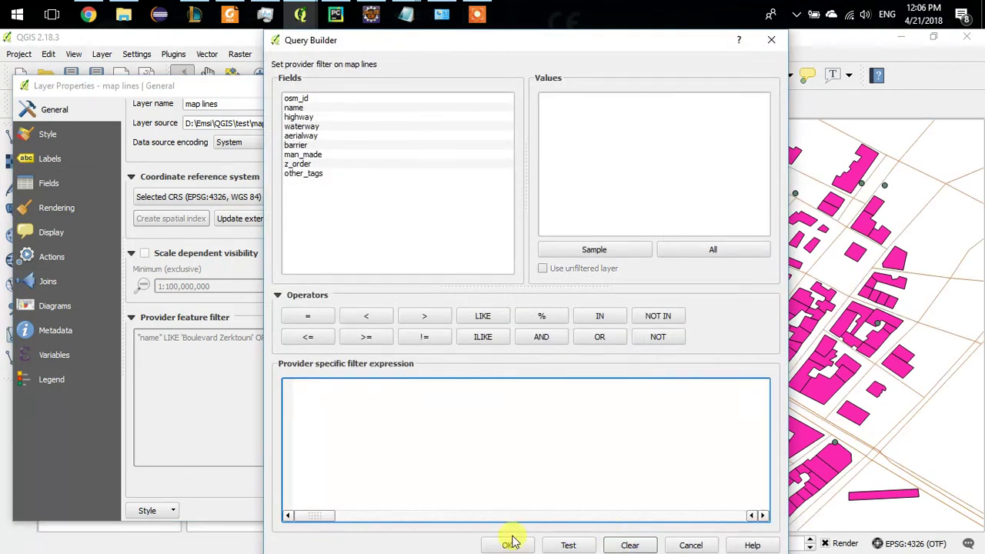
left_click(508, 544)
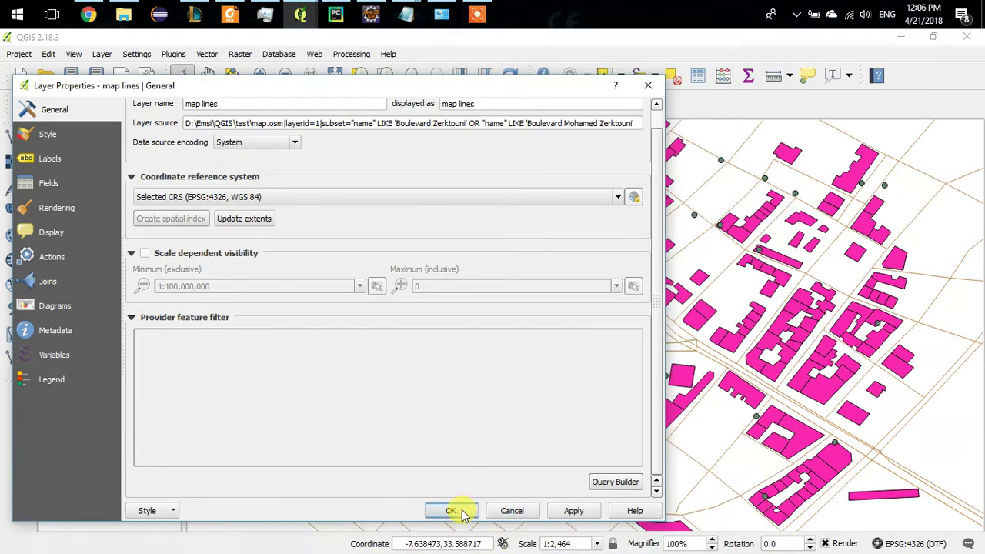
left_click(451, 511)
left_click(74, 198)
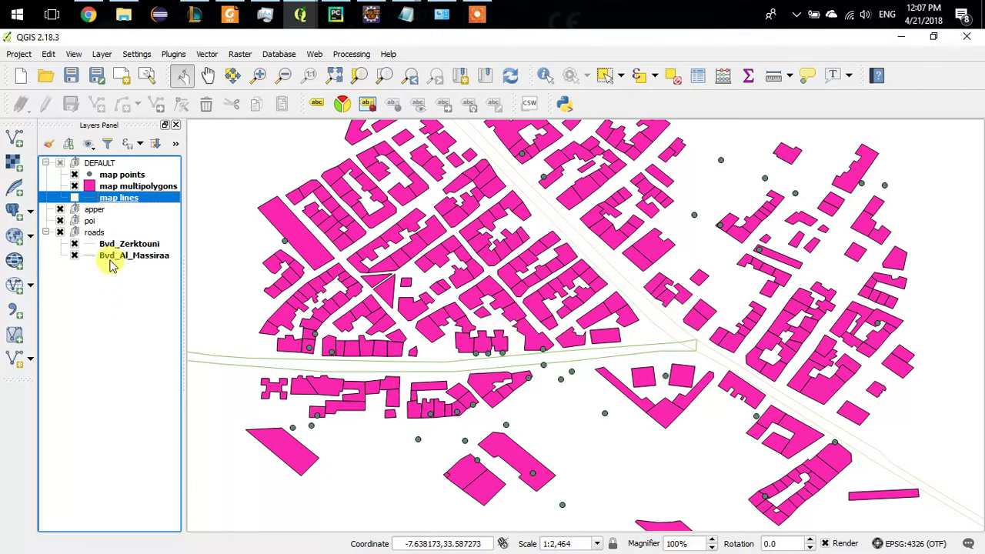
Open the Bvd_Zerktouni layer's style properties and set its line width to 0.86 mm
left_click(153, 251)
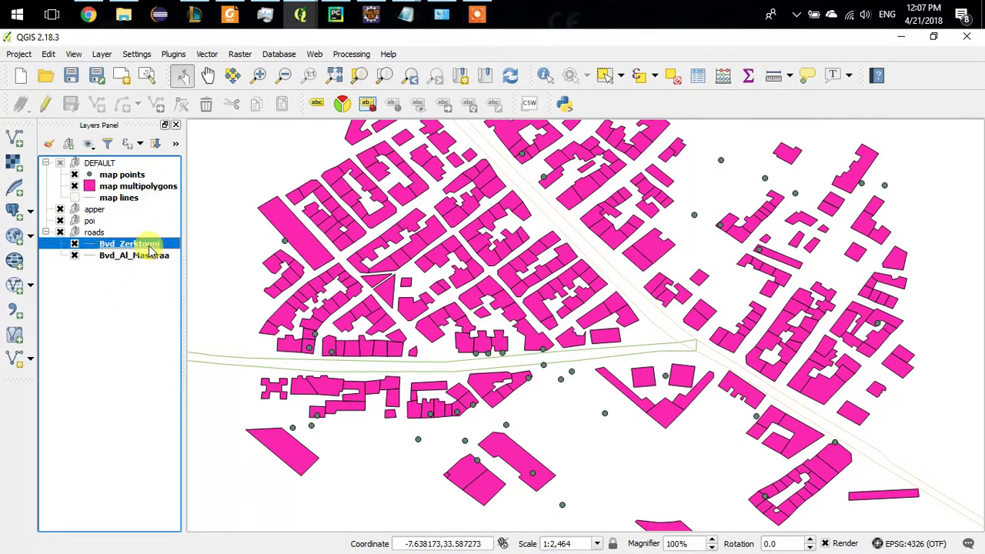
double_click(143, 246)
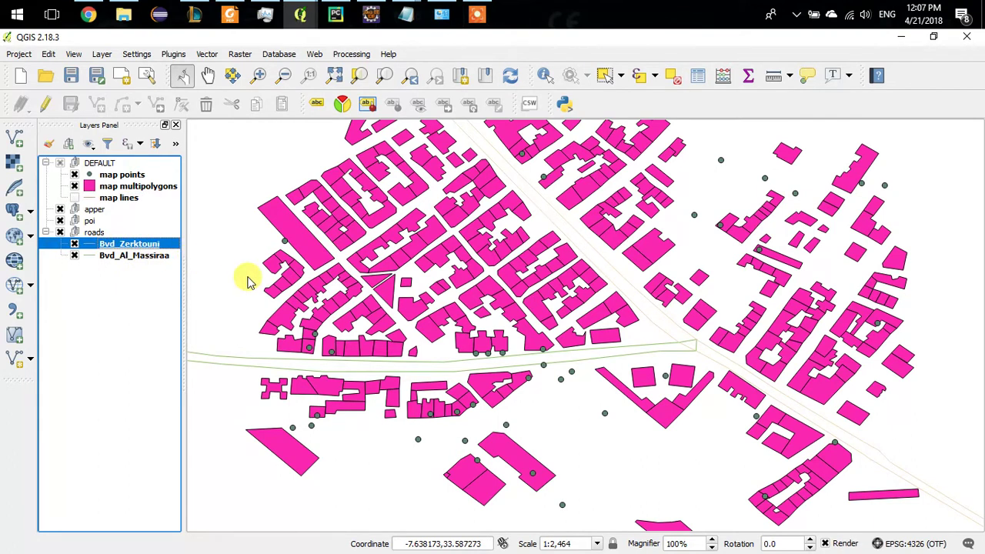
left_click_drag(345, 92, 420, 96)
left_click(148, 139)
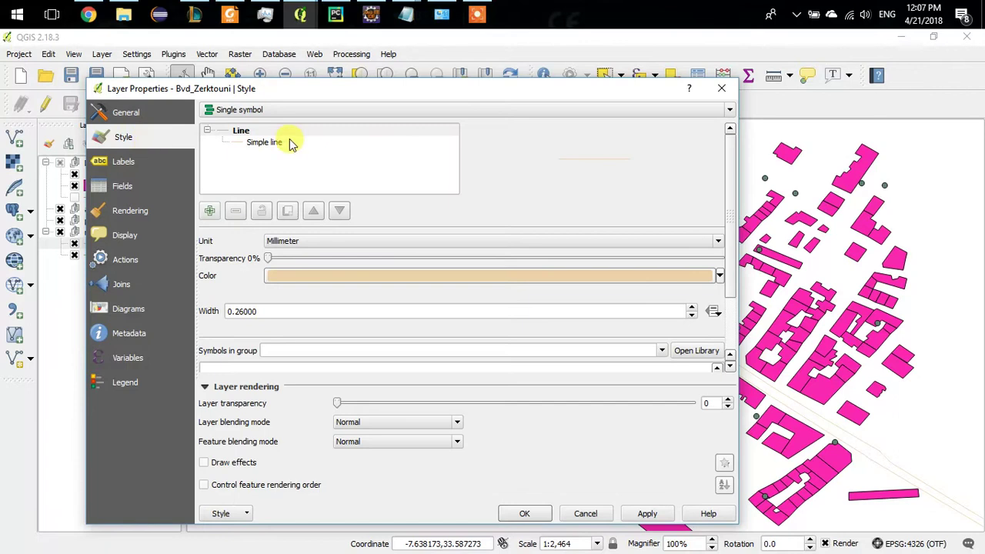
left_click(692, 308)
left_click(692, 307)
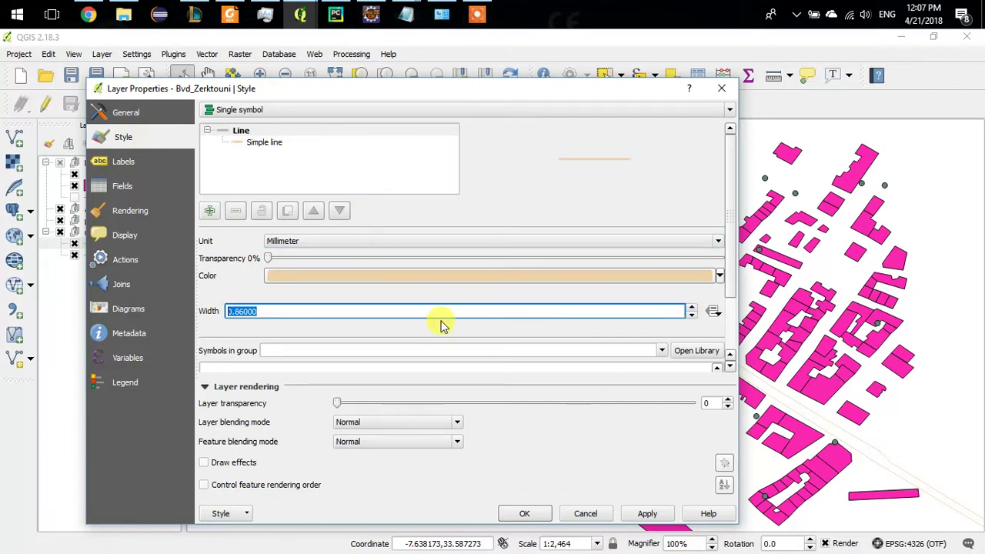
Show labels for the Bvd_Zerktouni layer using the name field and apply the layer properties
left_click(129, 162)
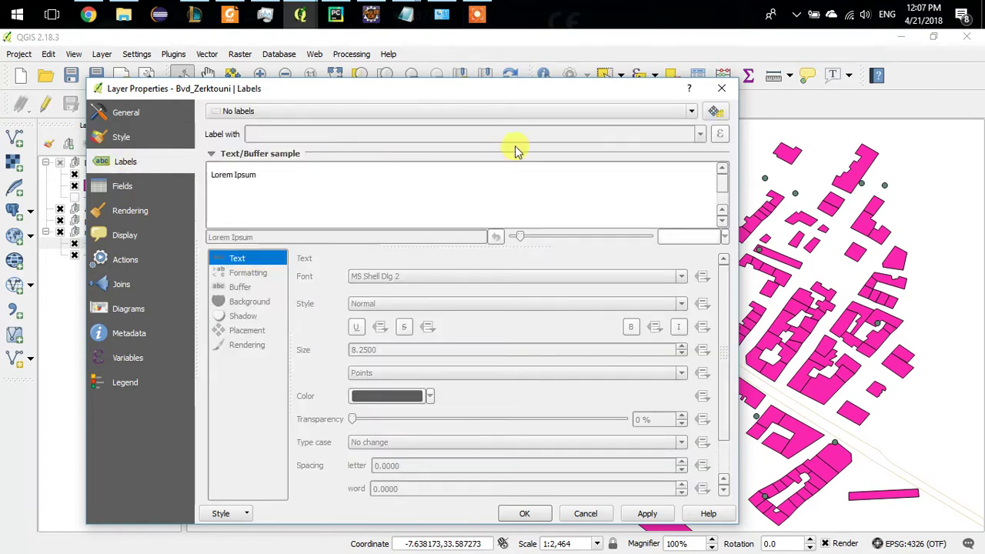
left_click(601, 113)
left_click(422, 136)
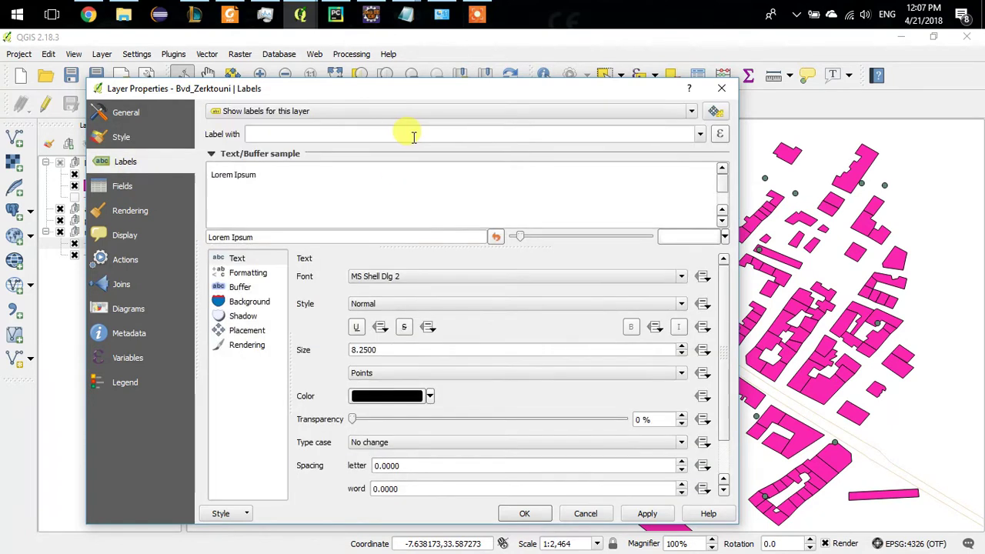
left_click(699, 135)
left_click(422, 162)
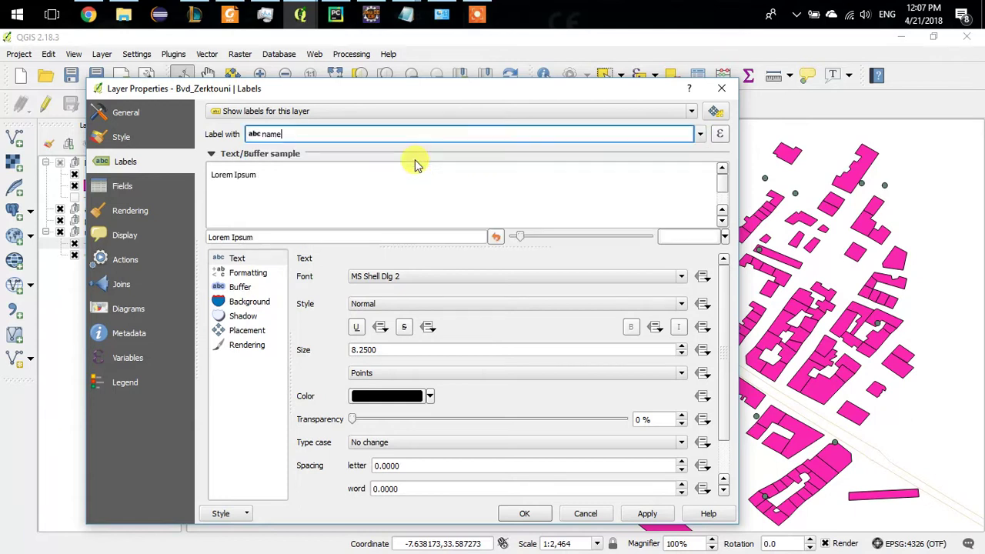
left_click(543, 517)
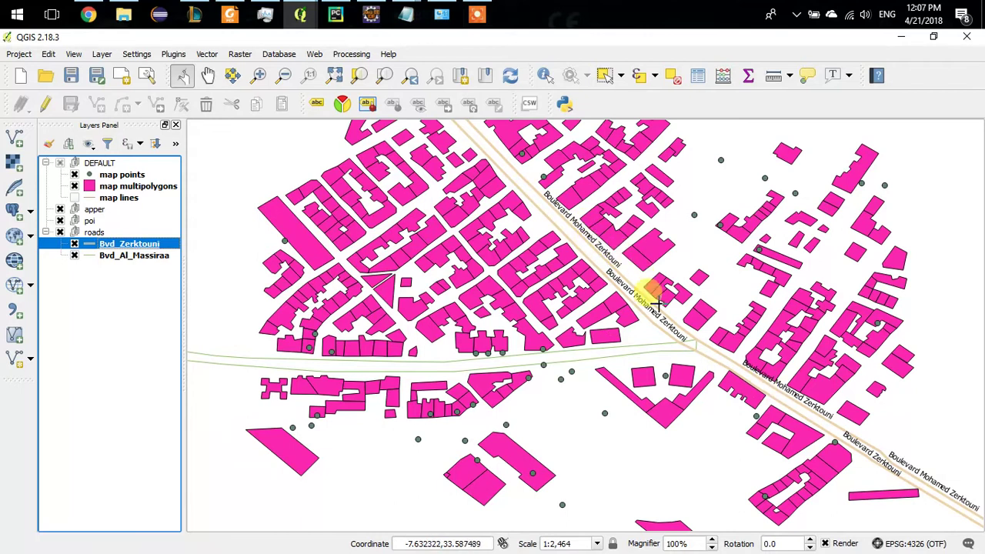
Show labels for the Bvd_Al_Massiraa layer using the name field and apply the layer properties
left_click(139, 256)
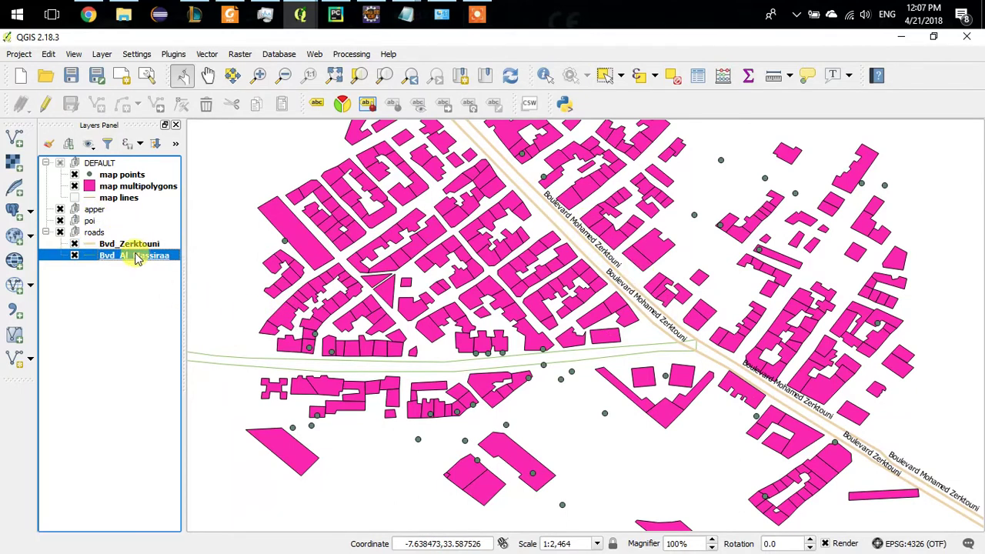
double_click(129, 255)
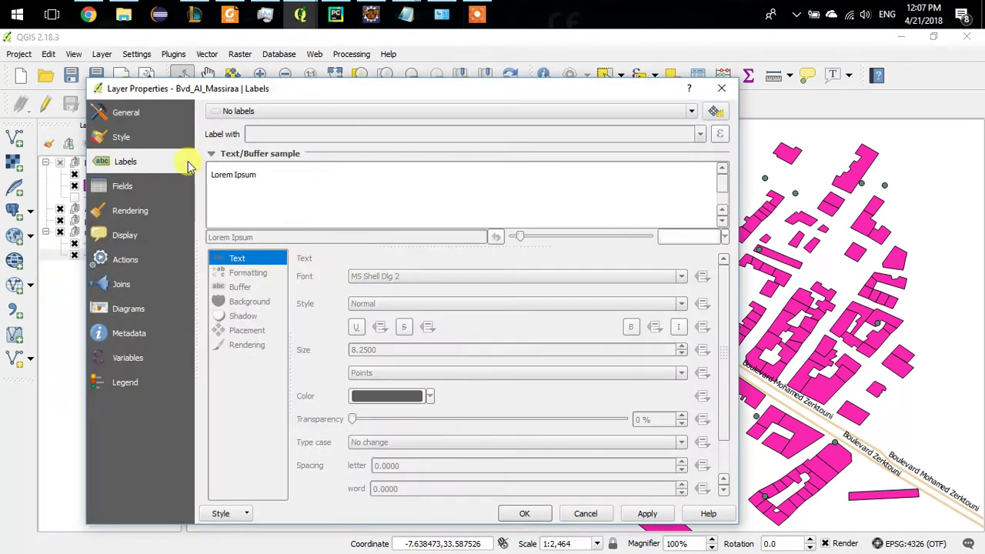
left_click(149, 136)
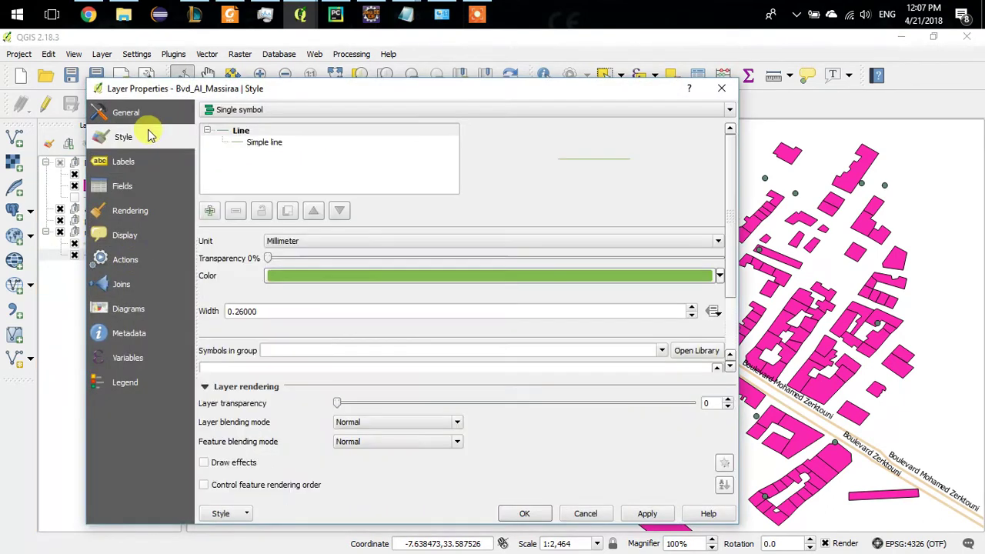
left_click(117, 163)
left_click(352, 111)
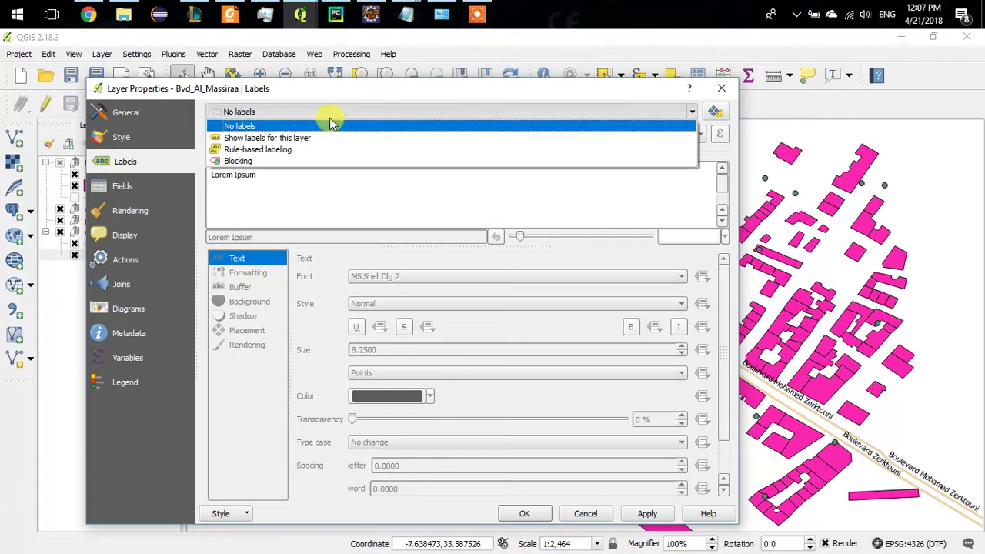
left_click(296, 138)
left_click(700, 134)
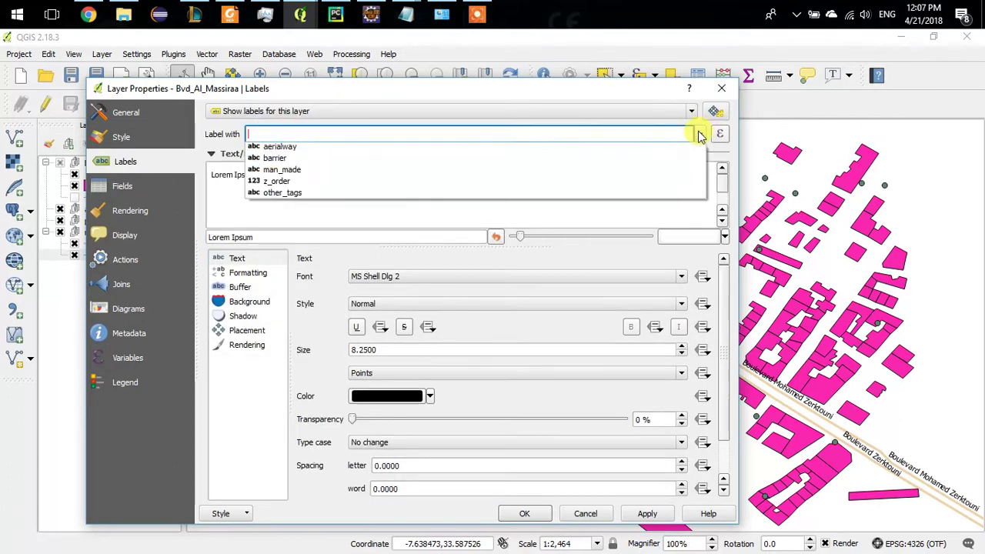
left_click(377, 162)
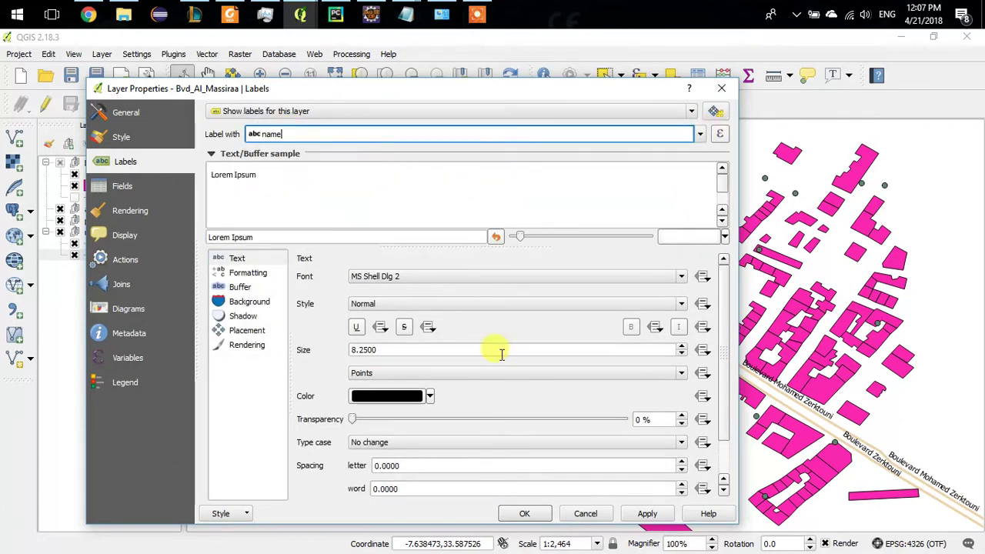
left_click(519, 514)
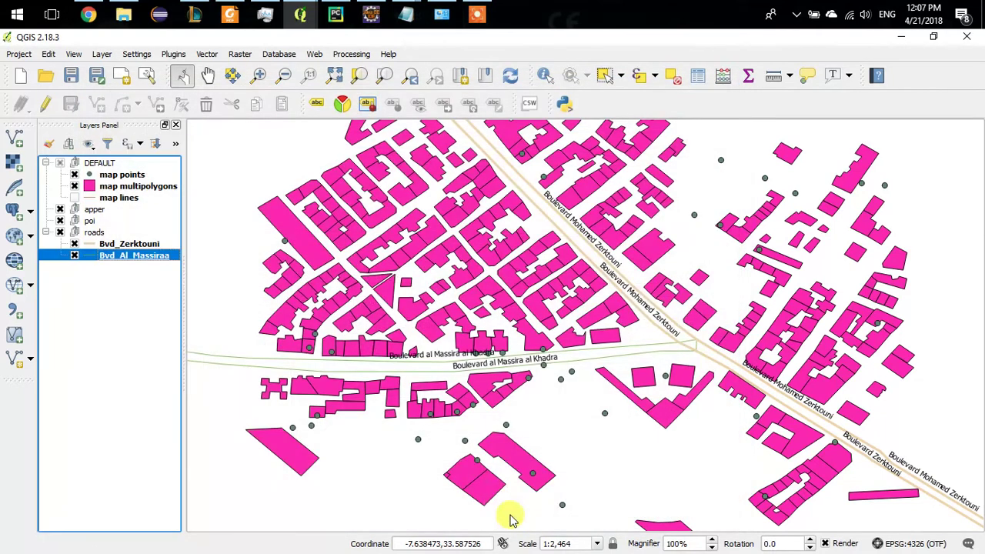
Hide the map points and map multipolygons layers, and select the TwinCenter layer name in AtelierSIG.txt in Notepad
left_click(74, 174)
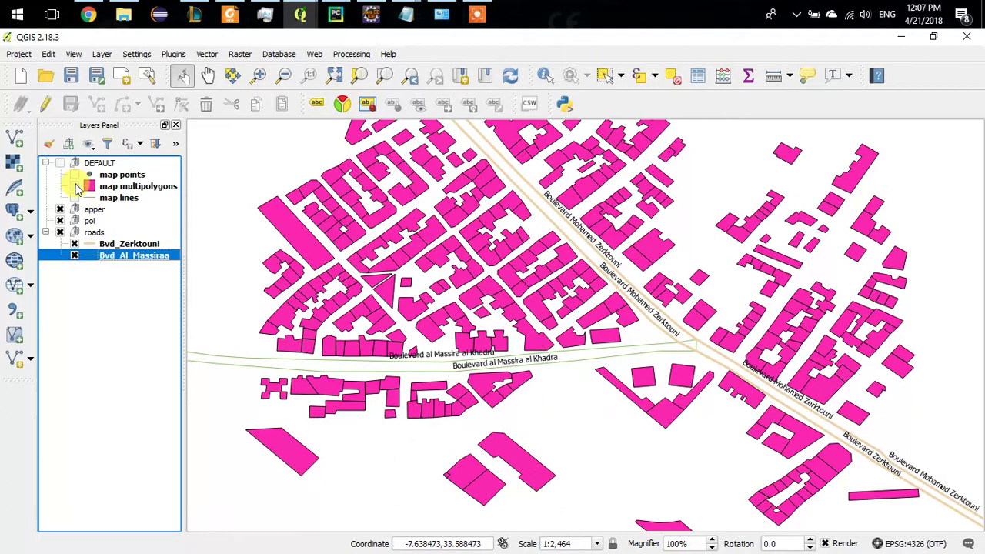
left_click(75, 187)
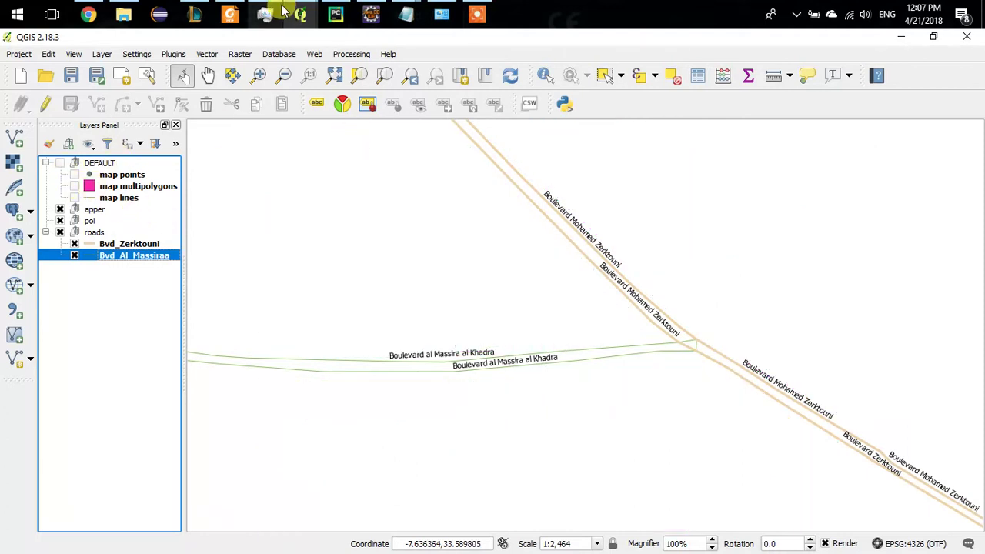
mouse_move(442, 14)
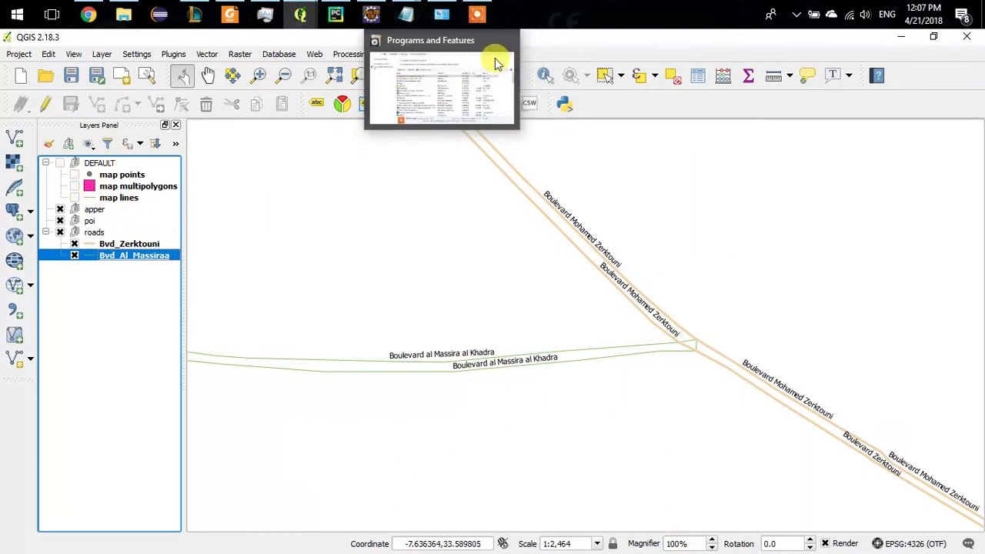
mouse_move(315, 8)
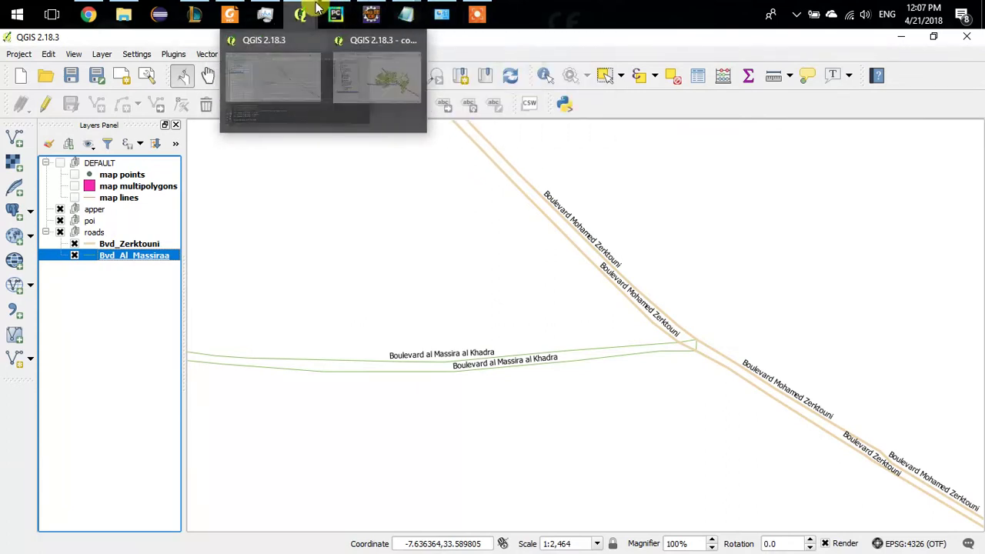
mouse_move(405, 14)
left_click(495, 96)
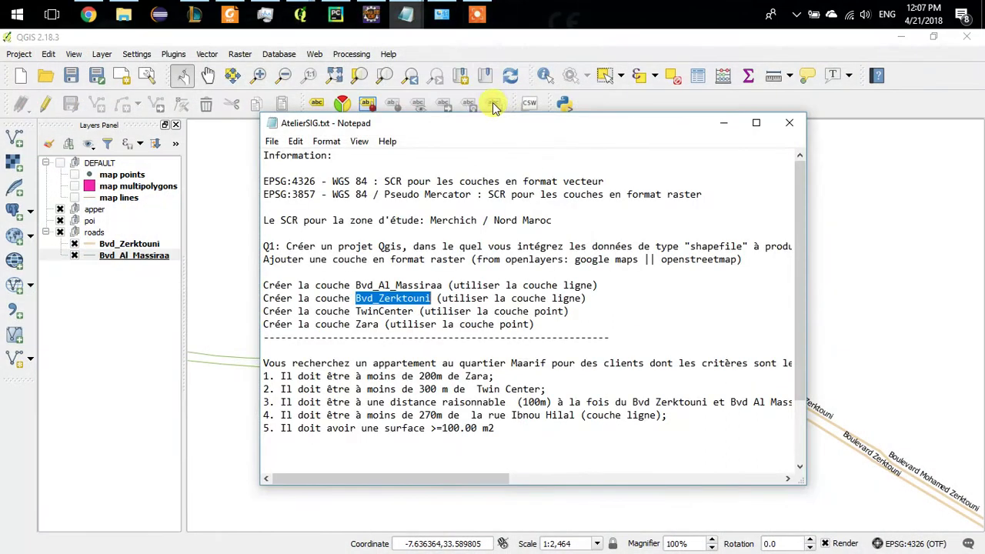
double_click(394, 311)
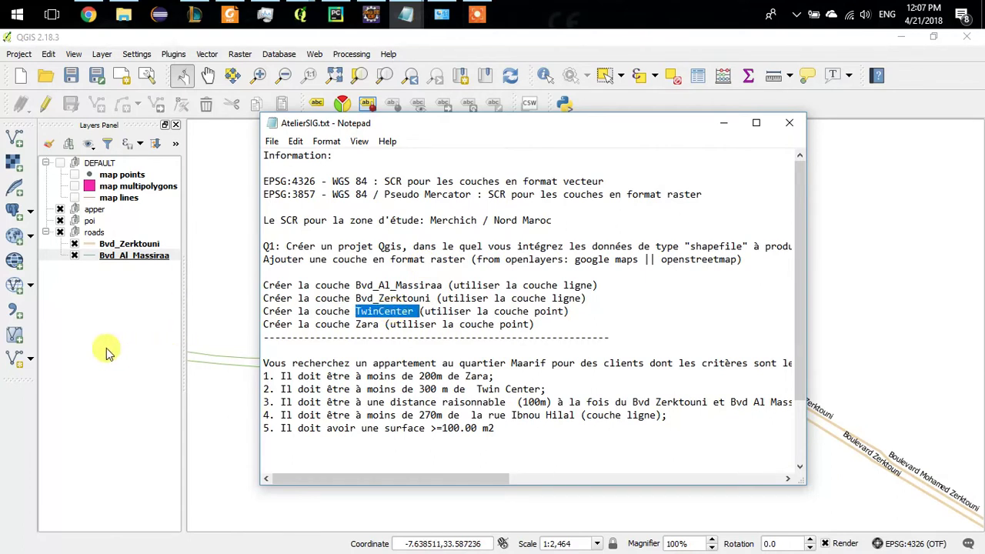
Return to QGIS, open the query builder for the map points layer's provider feature filter, and start the expression with the name field
left_click(115, 176)
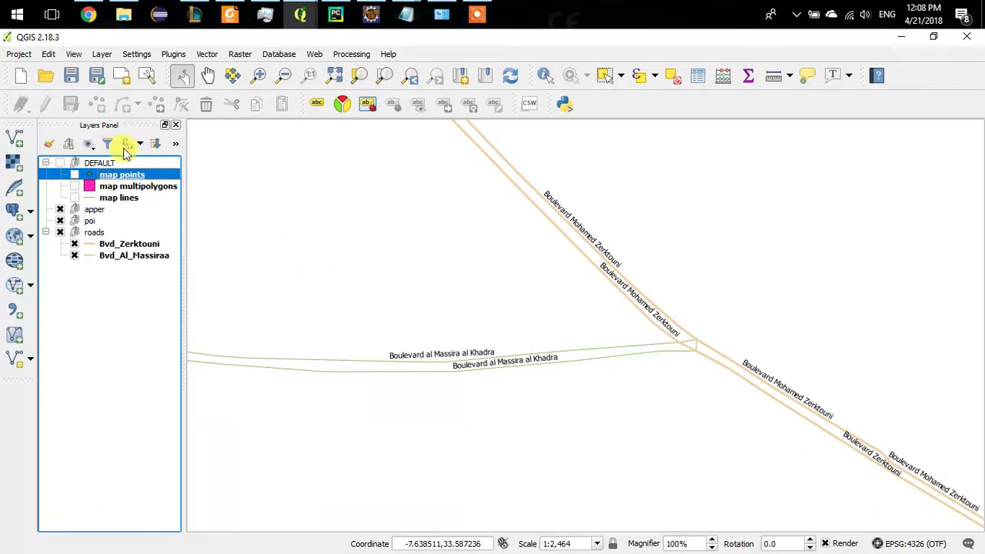
double_click(150, 177)
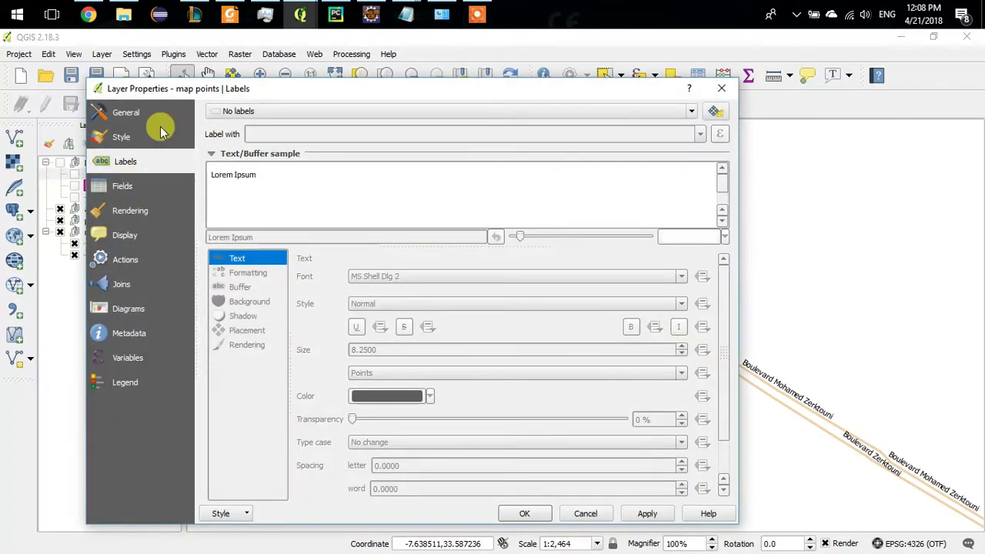
left_click(148, 140)
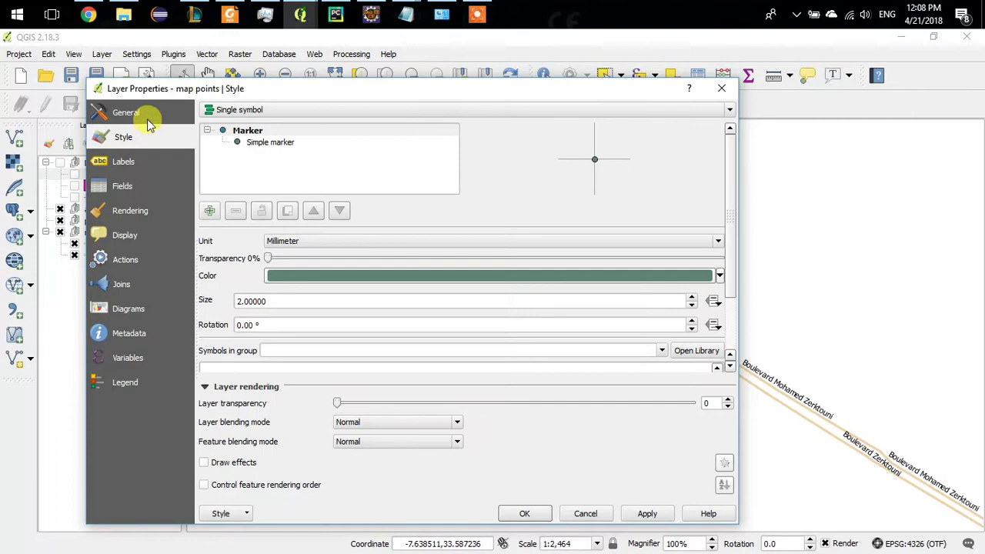
left_click(150, 111)
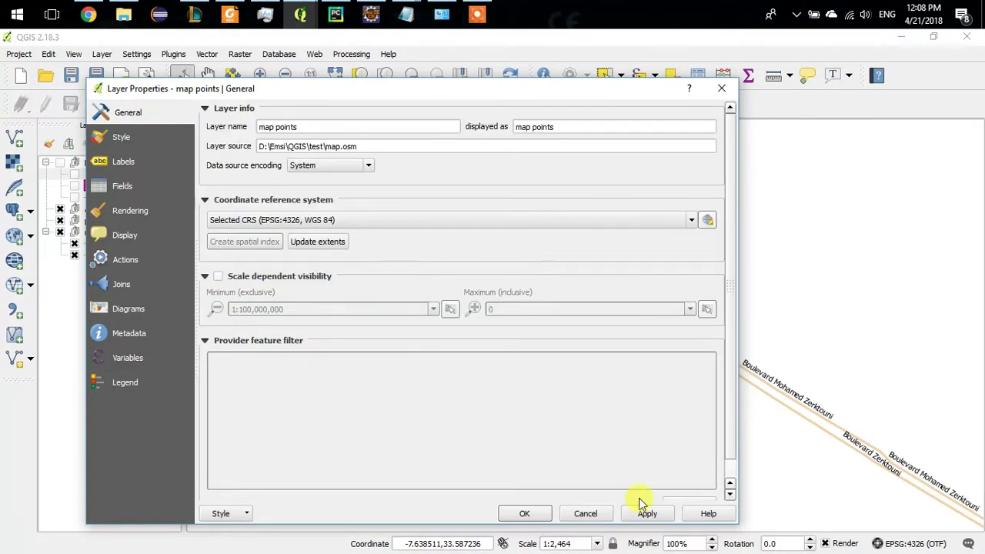
scroll(641, 497, "down", 1)
left_click(674, 492)
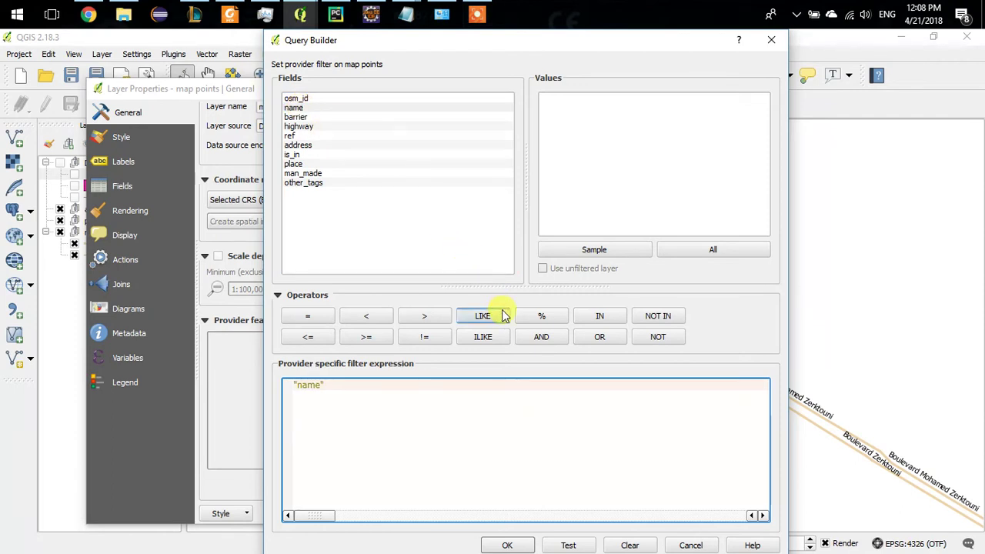
Complete the map points filter as "name" LIKE 'Twin Center', test it, and apply it to the layer
left_click(713, 249)
left_click(600, 156)
key("t")
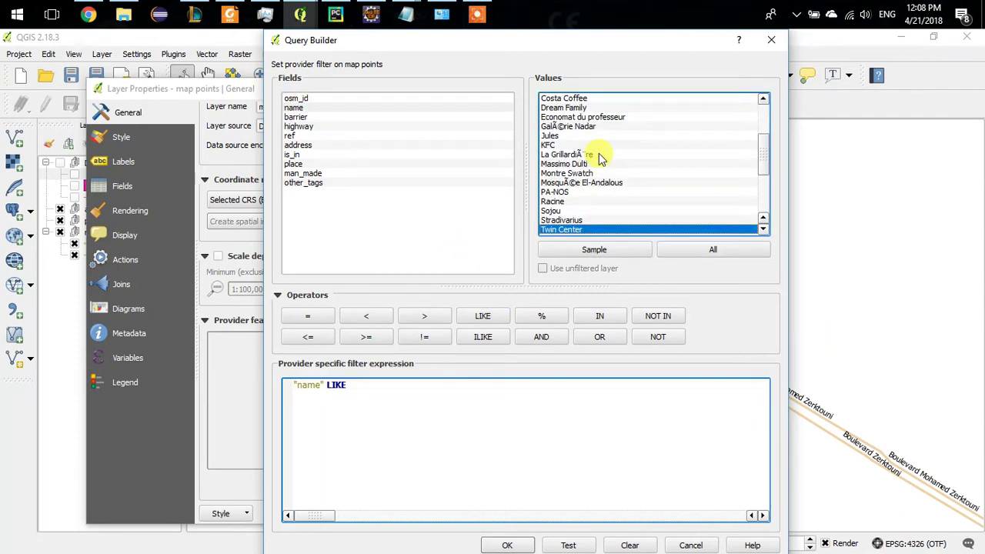
double_click(584, 230)
left_click(568, 545)
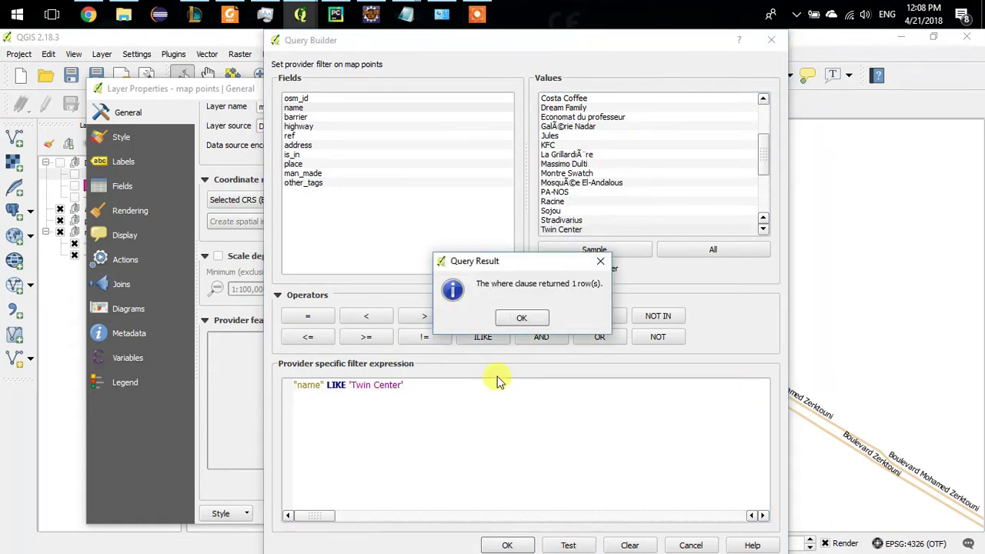
left_click(514, 318)
left_click(520, 543)
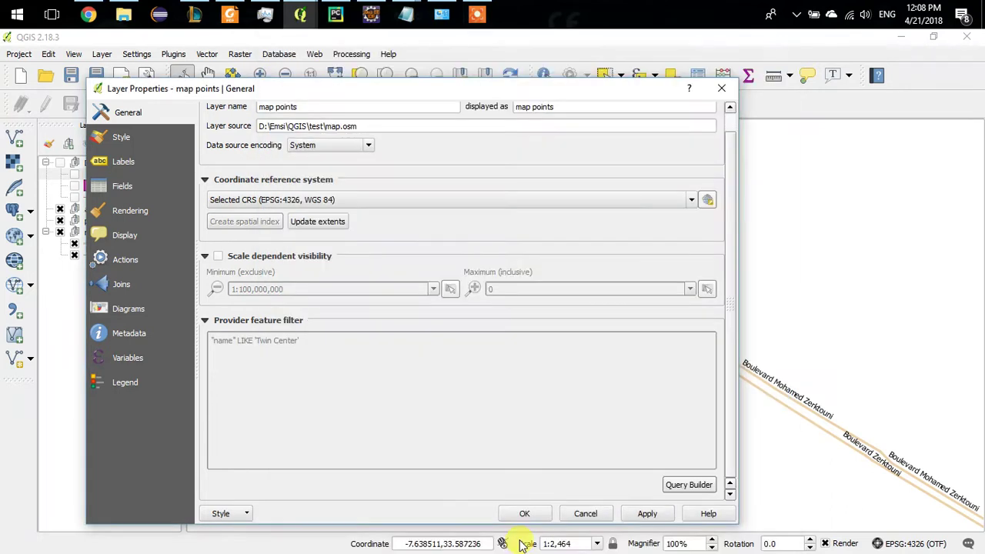
left_click(544, 516)
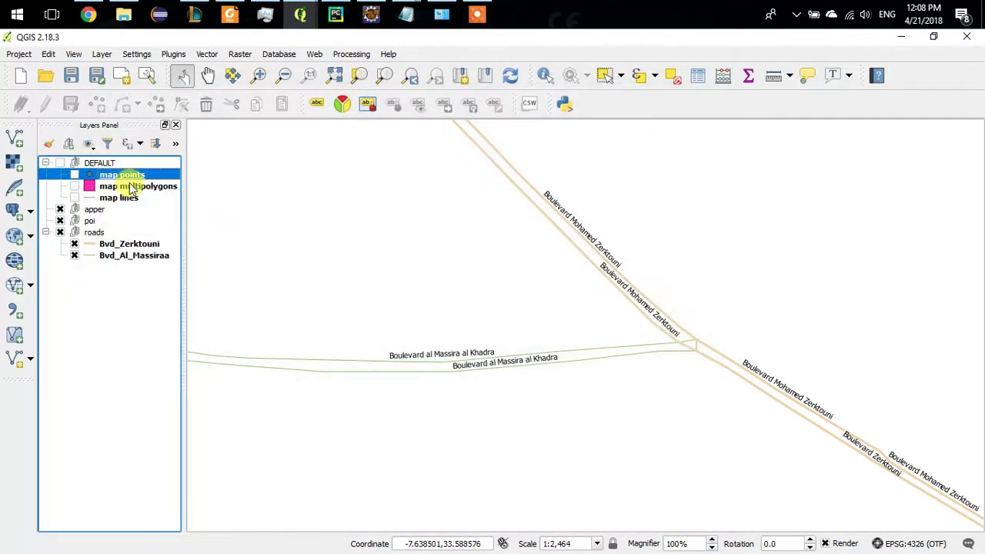
Export map points as the TwinCenter shapefile in the test folder with CRS EPSG:26191 - Merchich / Nord Maroc and move it into the poi group
right_click(123, 182)
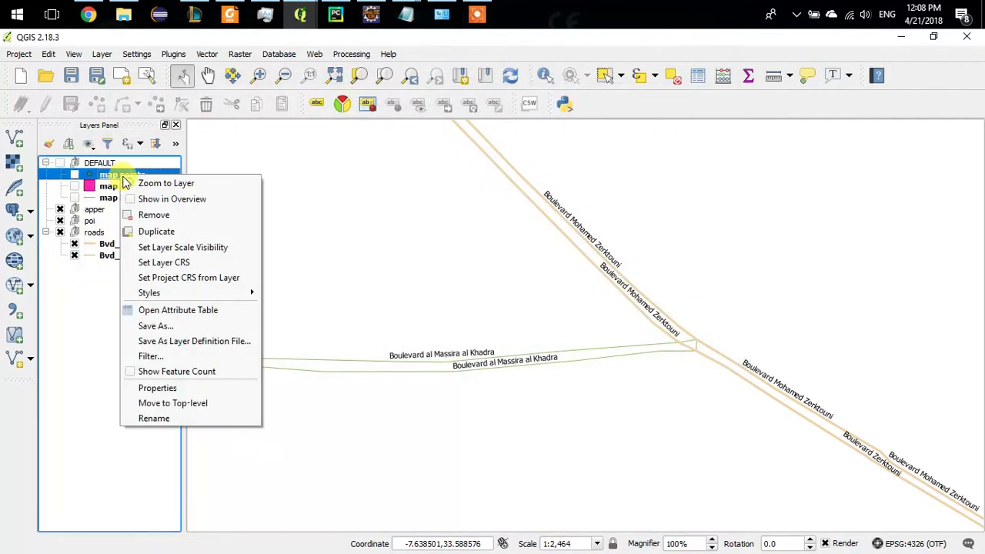
left_click(190, 327)
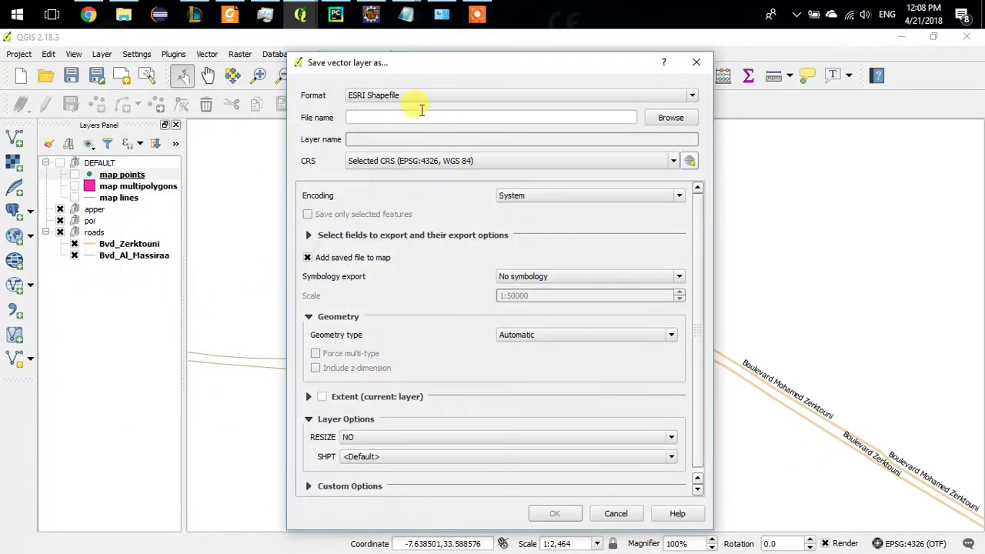
left_click(669, 118)
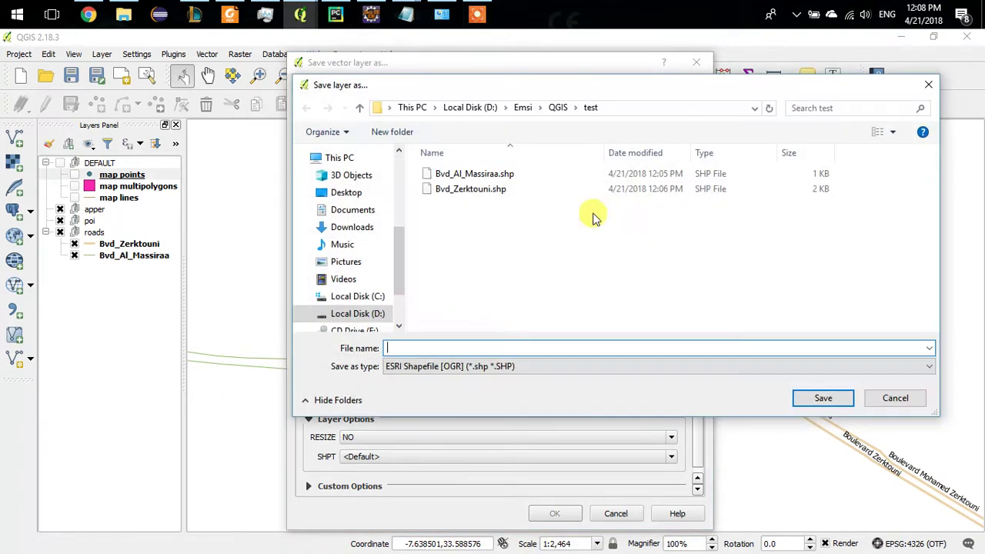
type("TwinCenter")
left_click(821, 397)
left_click(423, 168)
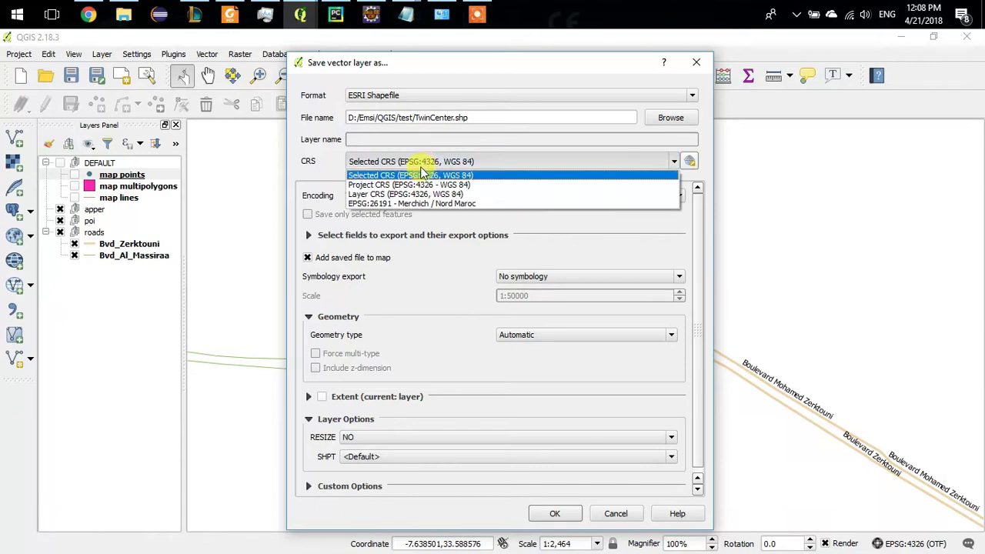
left_click(412, 203)
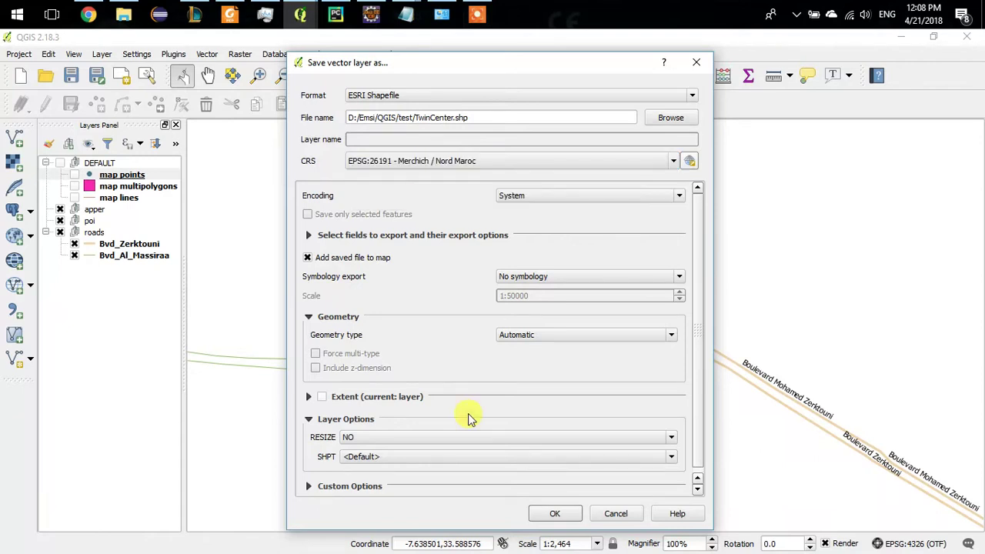
left_click(556, 513)
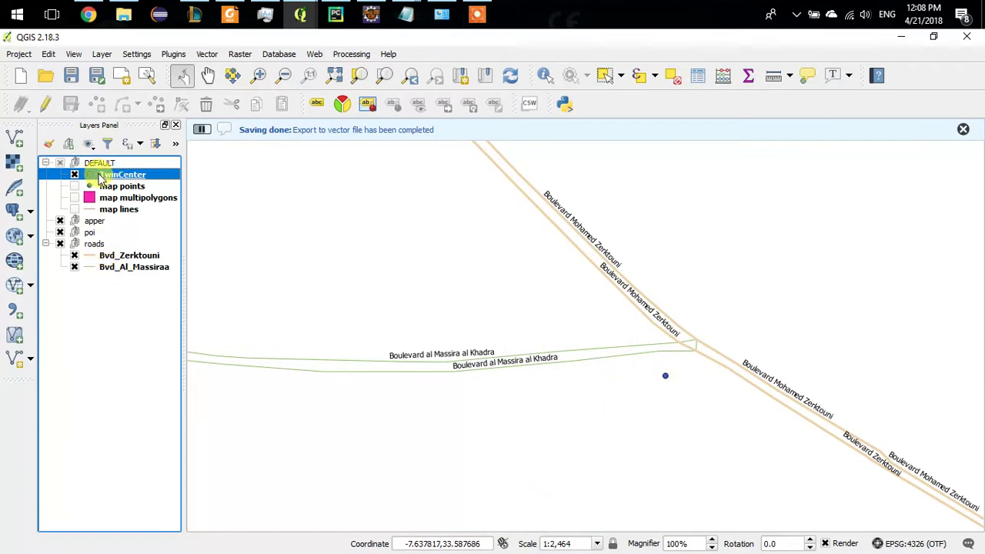
left_click_drag(100, 176, 96, 234)
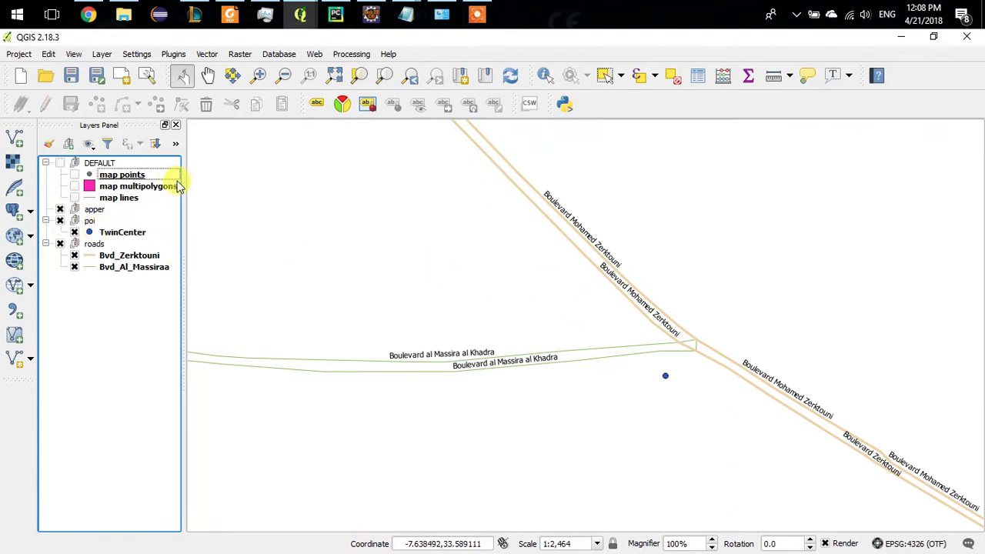
Reopen the map points layer's query builder and clear the Twin Center filter expression
left_click(107, 180)
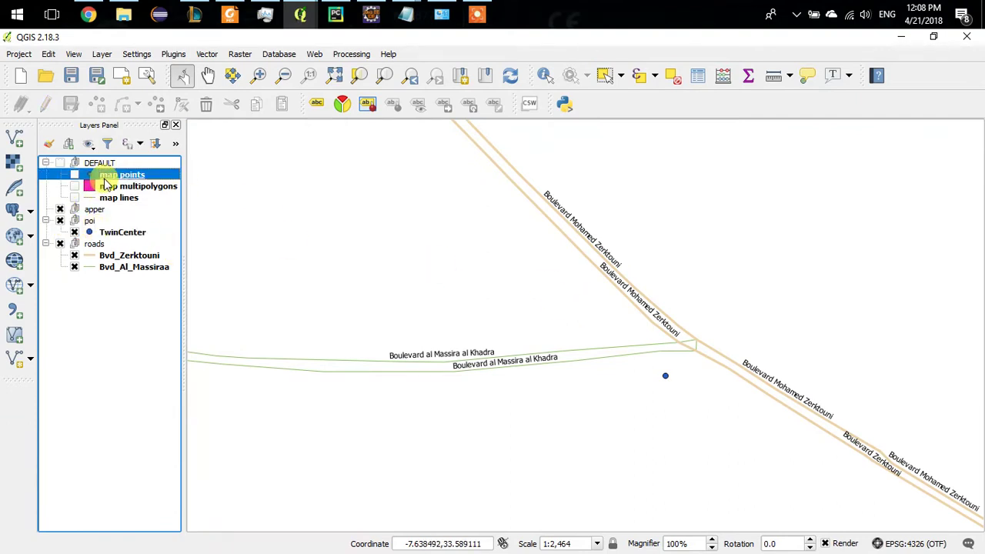
double_click(115, 181)
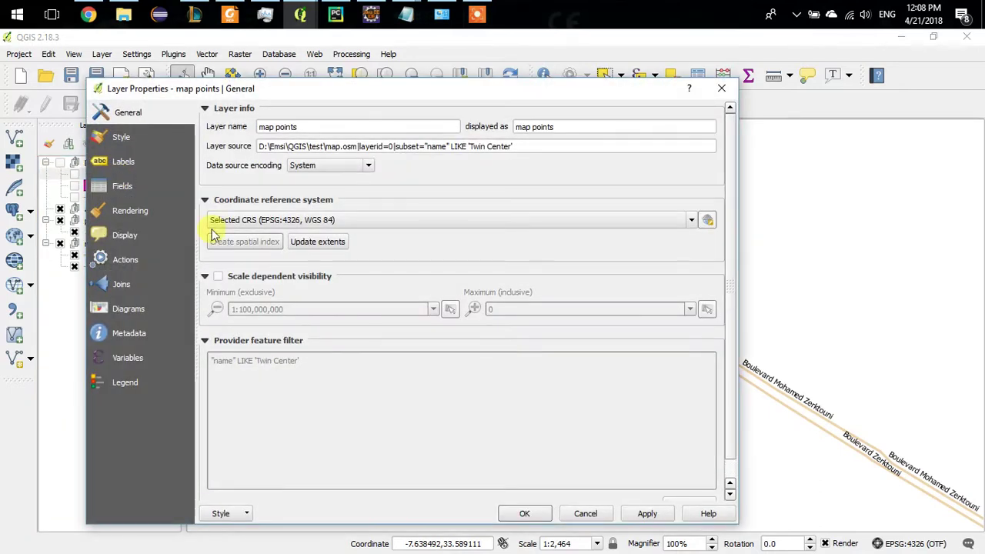
scroll(566, 381, "down", 1)
left_click(677, 485)
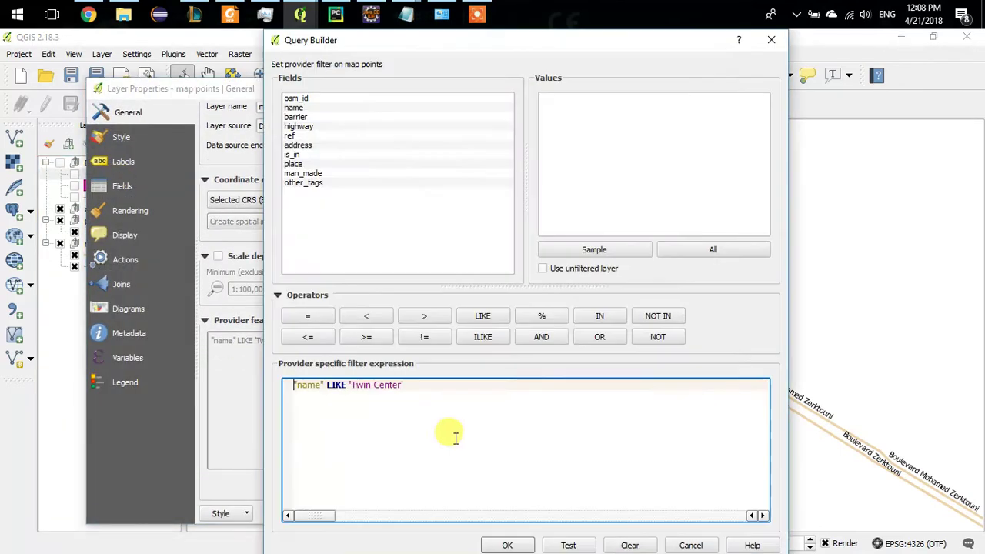
left_click(606, 546)
Build the map points filter "name" LIKE 'Zara' from the field's values, test it, and apply it to the layer
double_click(296, 108)
left_click(472, 318)
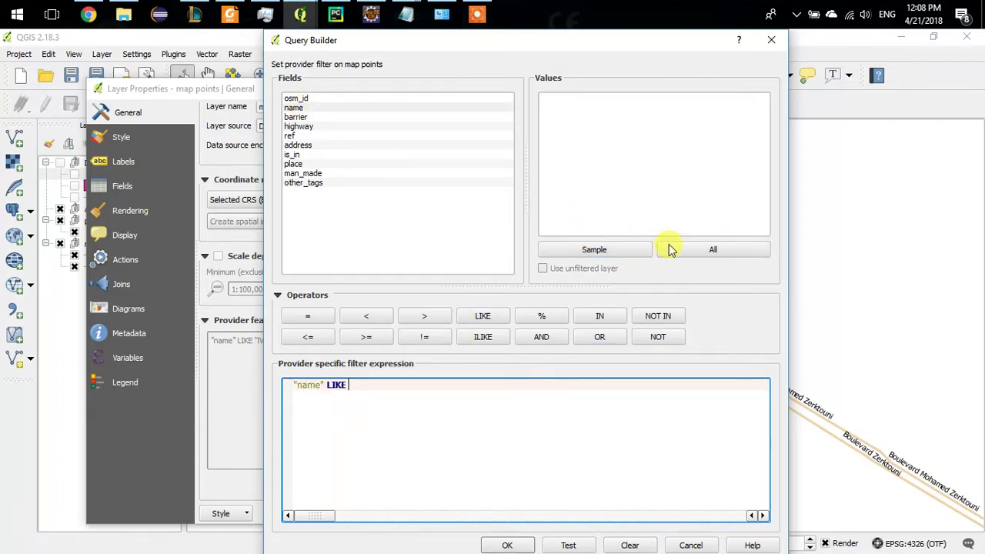
left_click(713, 249)
left_click(653, 174)
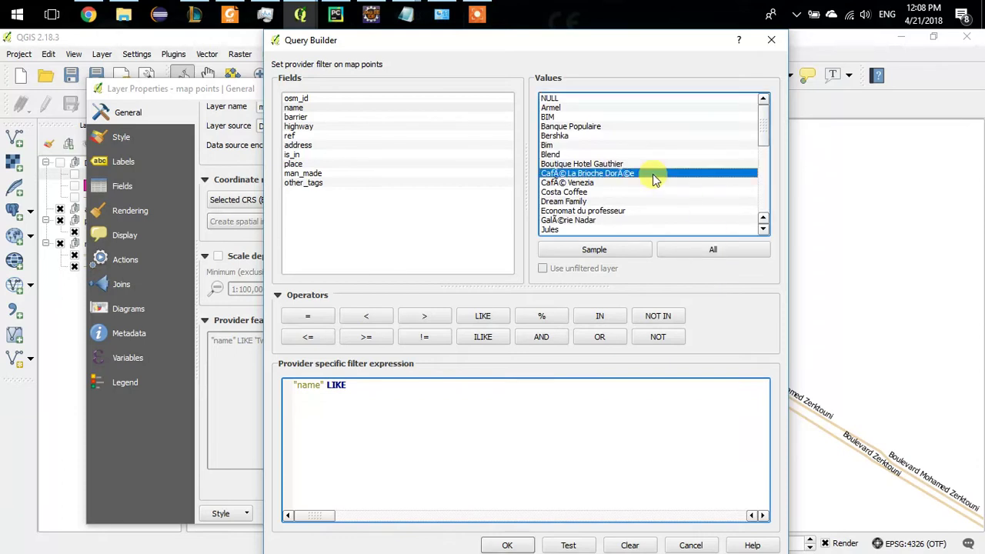
key("z")
double_click(552, 231)
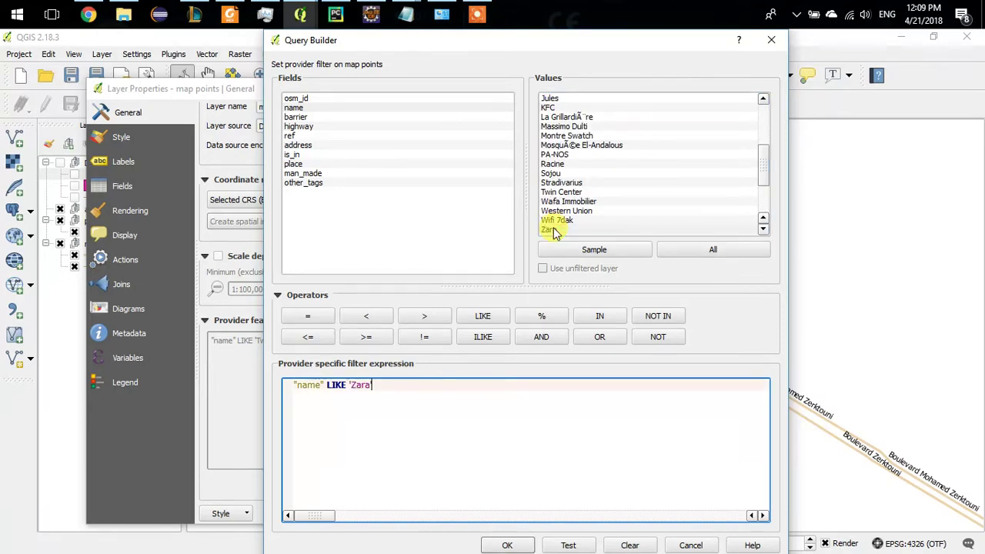
left_click(568, 545)
left_click(522, 315)
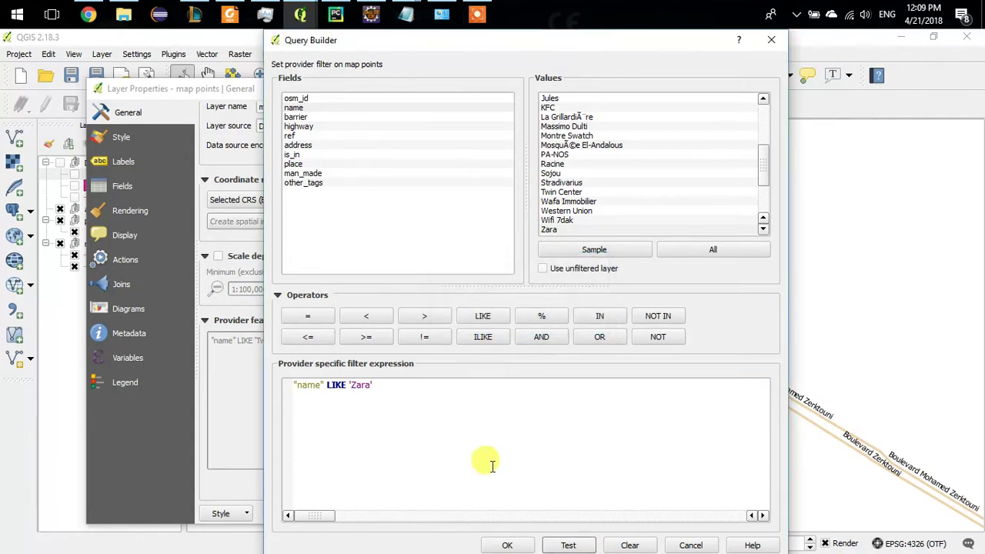
left_click(505, 545)
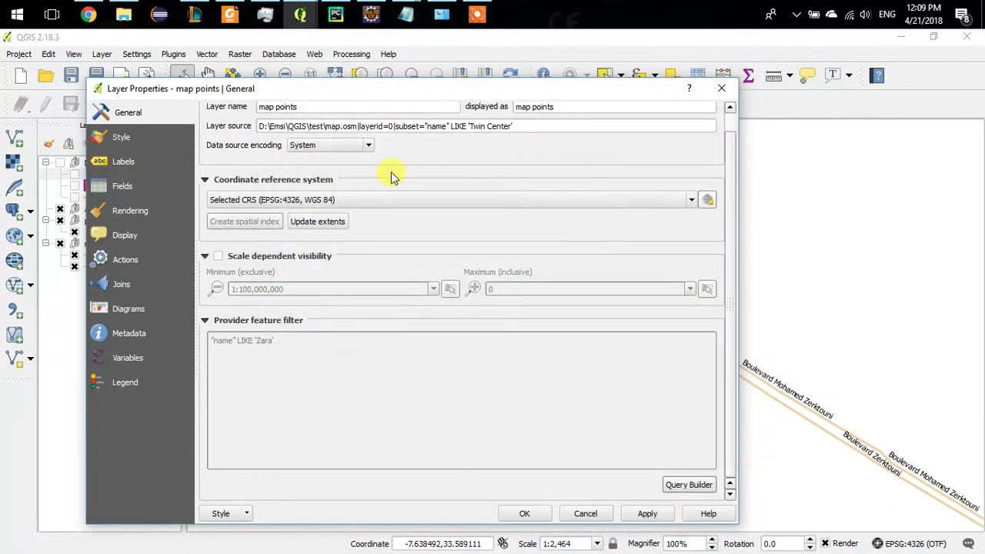
left_click(524, 515)
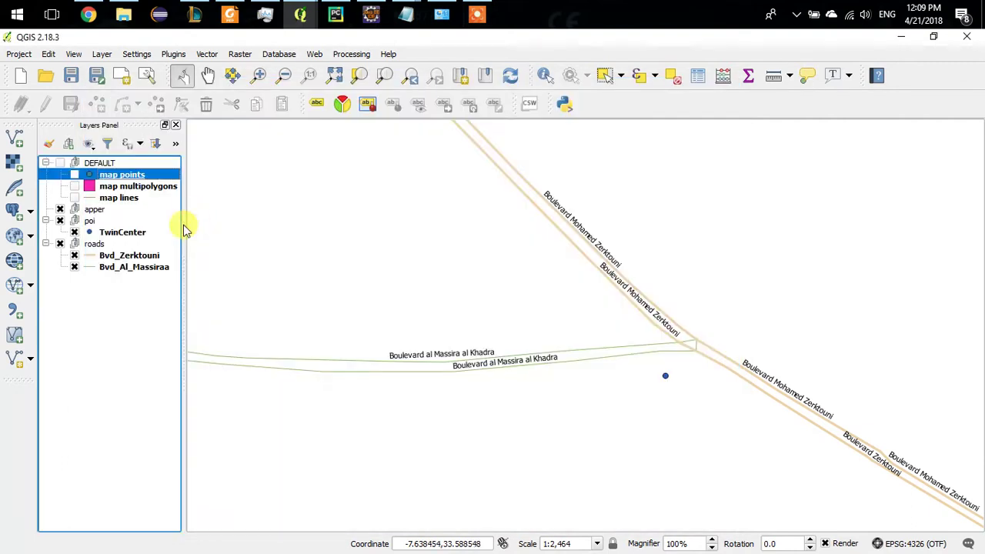
Export map points as the Zara shapefile in the test folder with CRS EPSG:26191 - Merchich / Nord Maroc and move it into the poi group
right_click(106, 174)
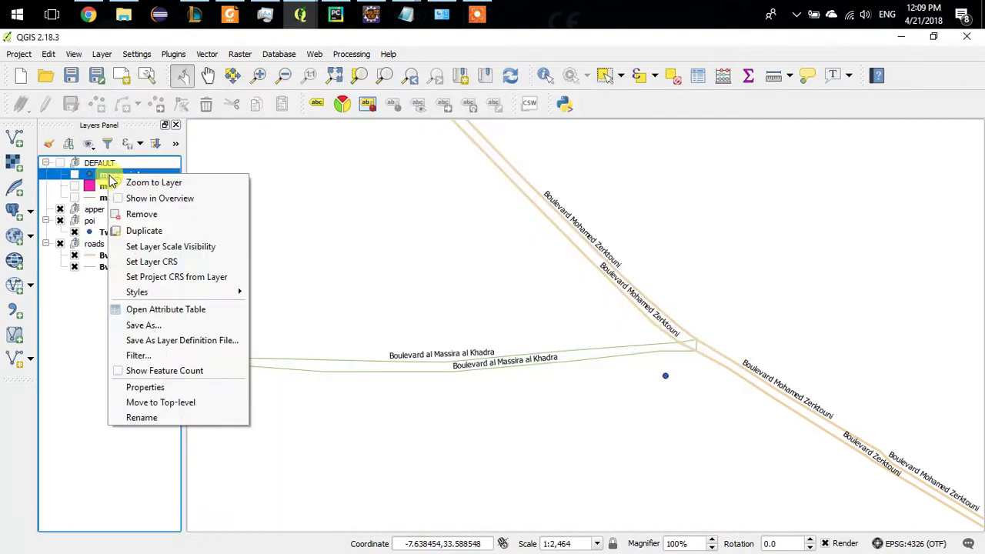
left_click(171, 325)
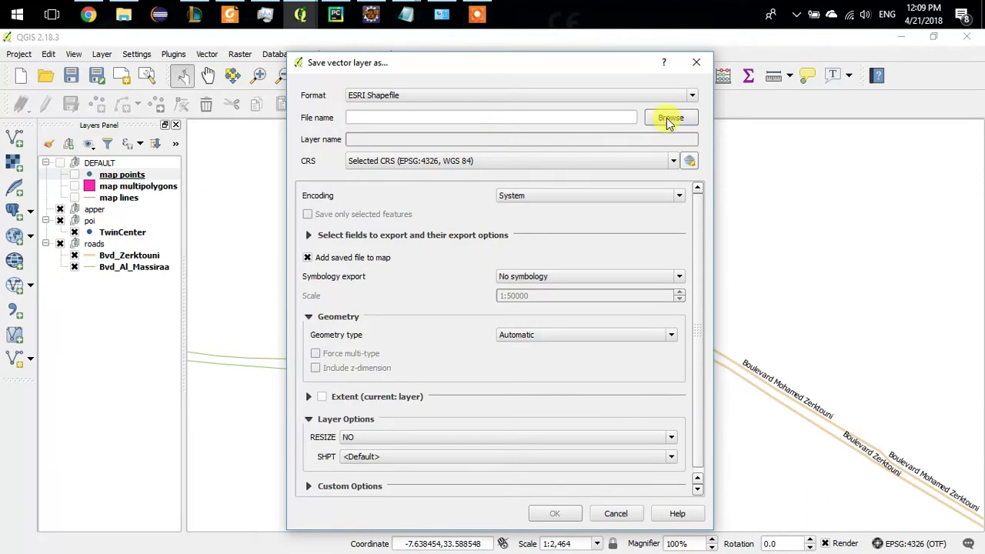
left_click(669, 121)
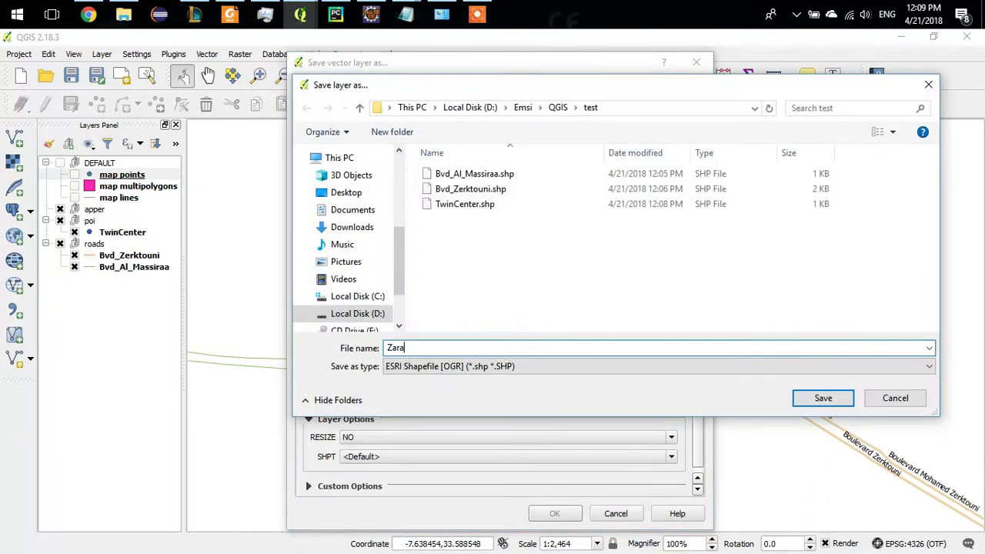
left_click(824, 399)
left_click(486, 158)
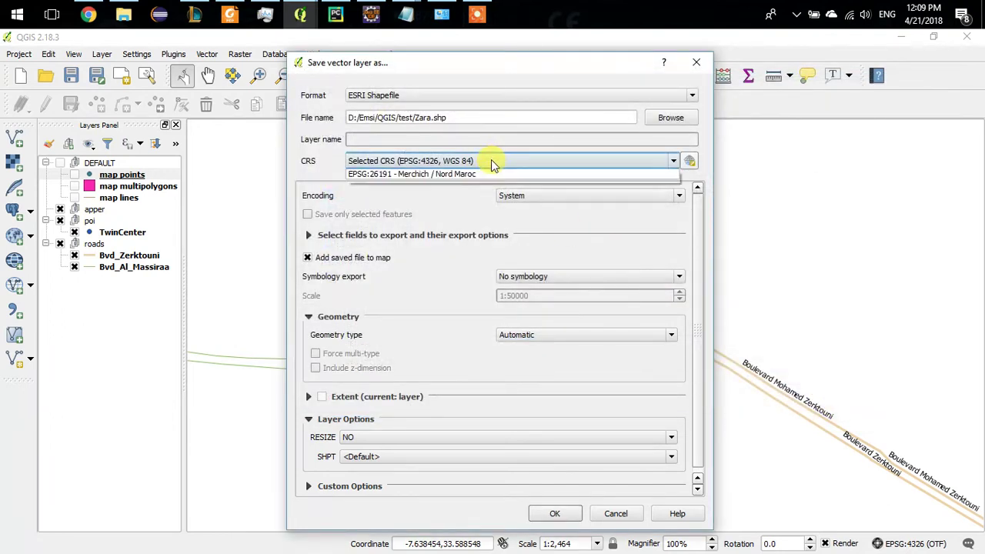
left_click(467, 202)
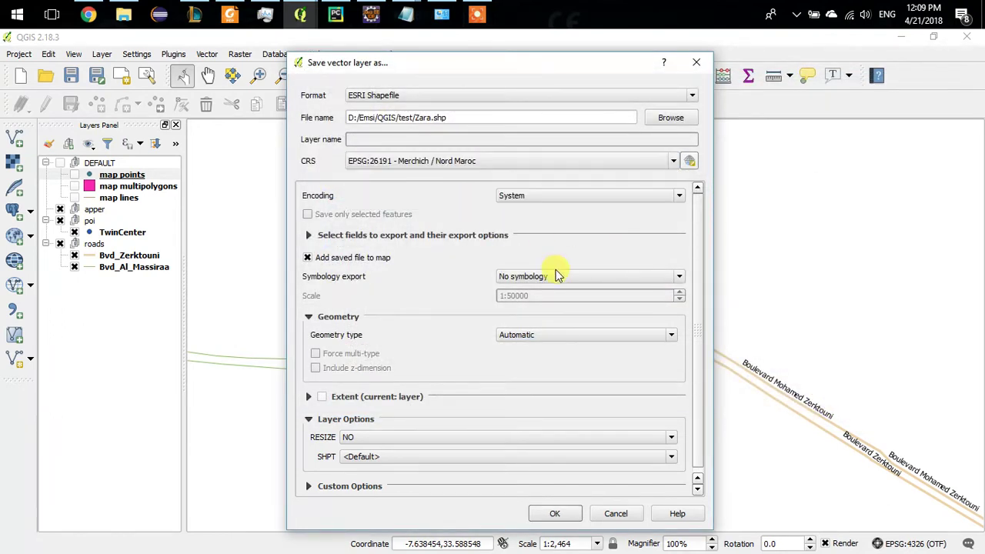
left_click(553, 513)
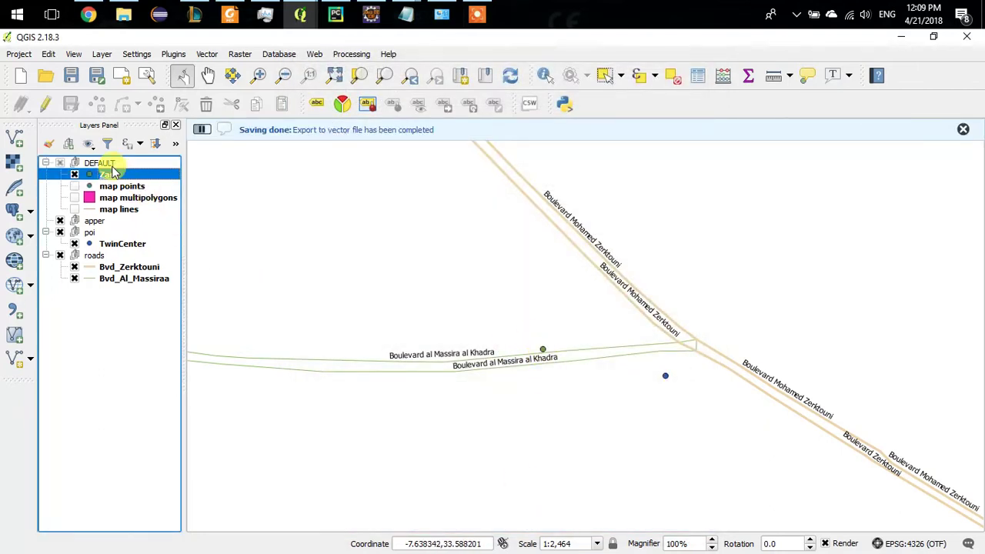
left_click_drag(112, 177, 61, 231)
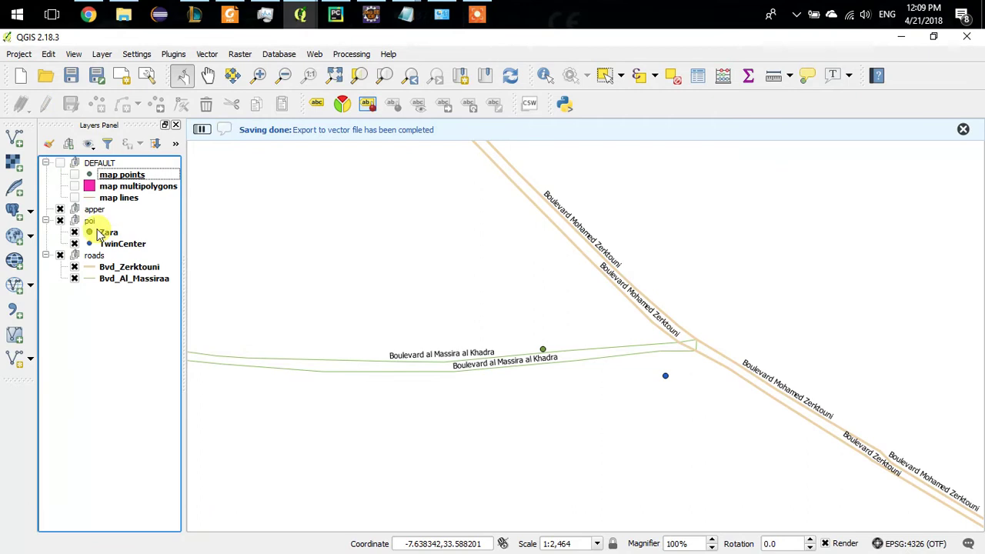
Clear the Zara provider feature filter from the map points layer and apply the change
left_click(90, 177)
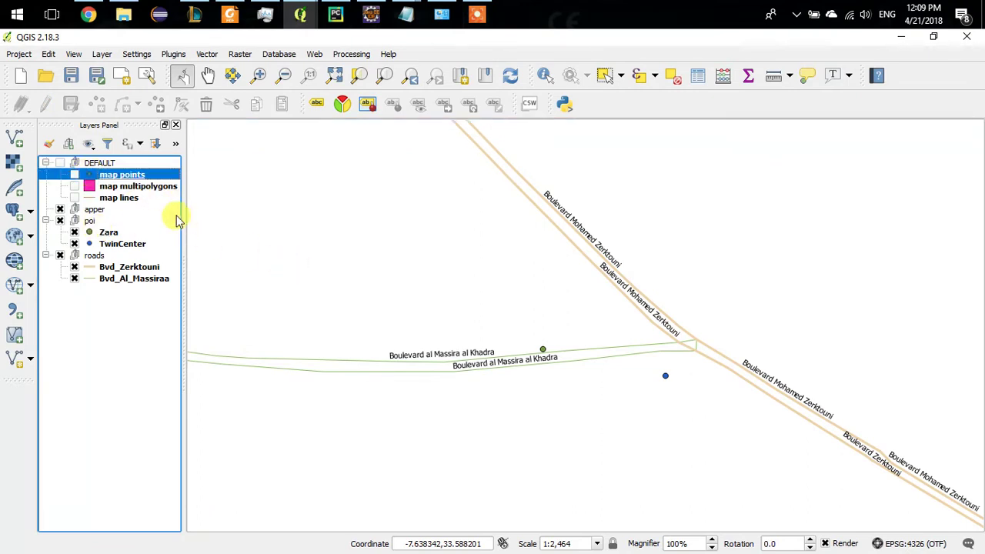
double_click(135, 176)
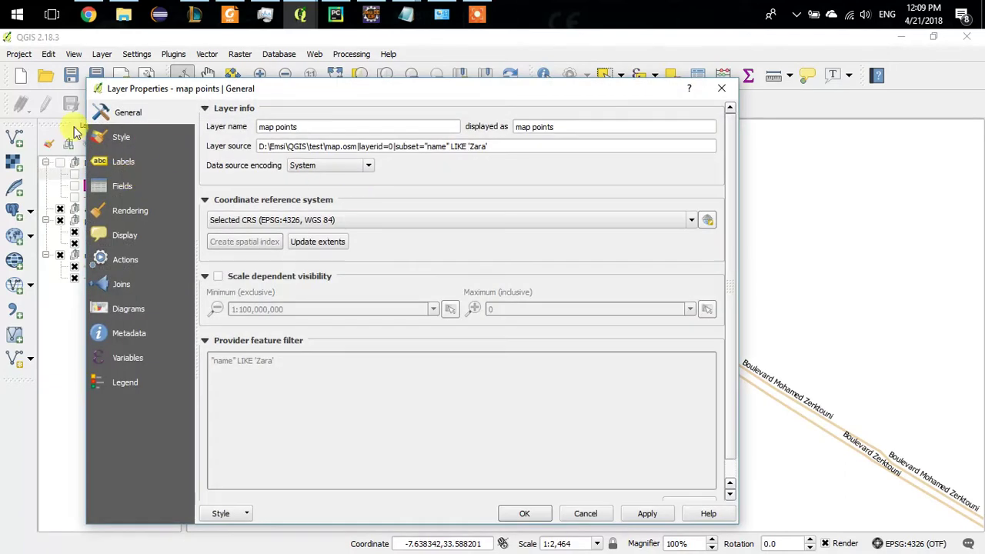
scroll(528, 360, "down", 1)
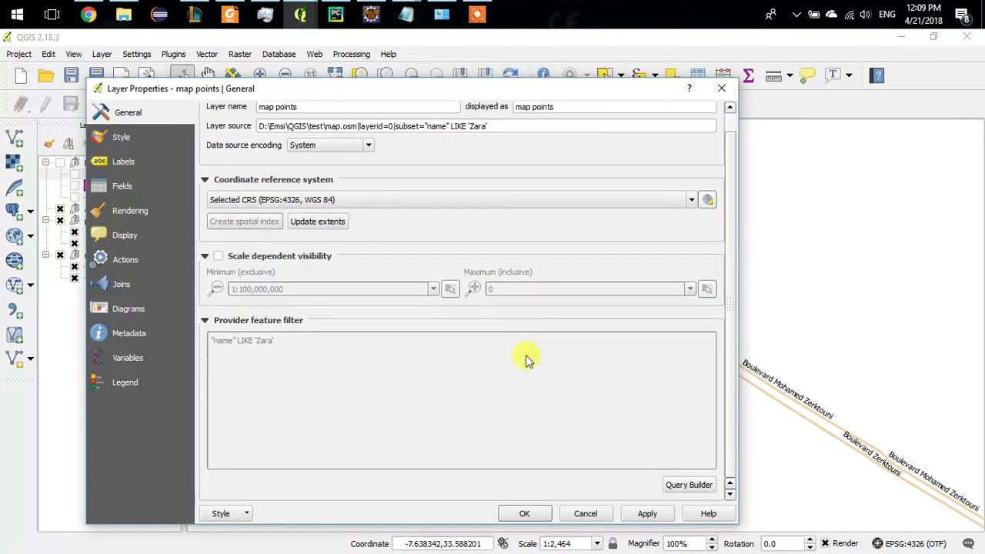
left_click(705, 487)
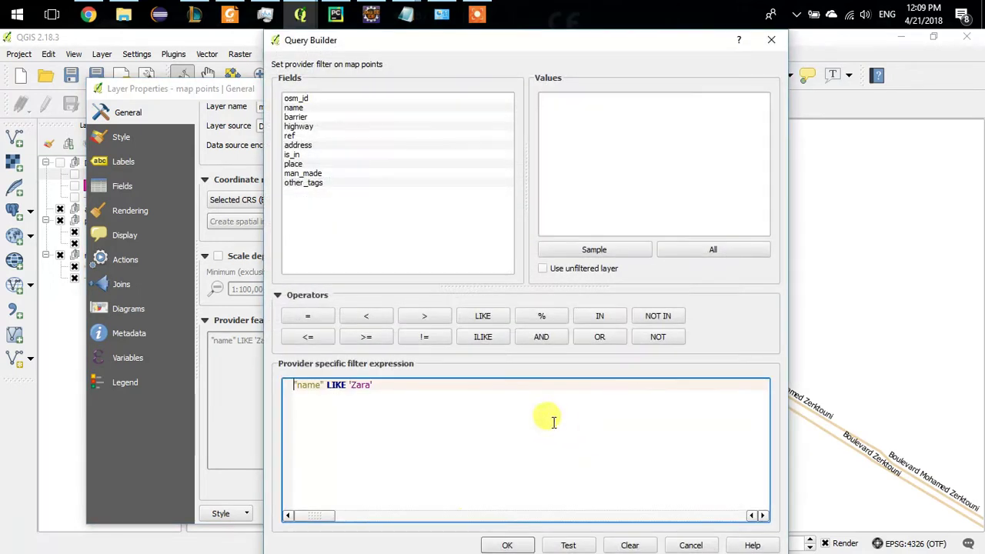
left_click(625, 545)
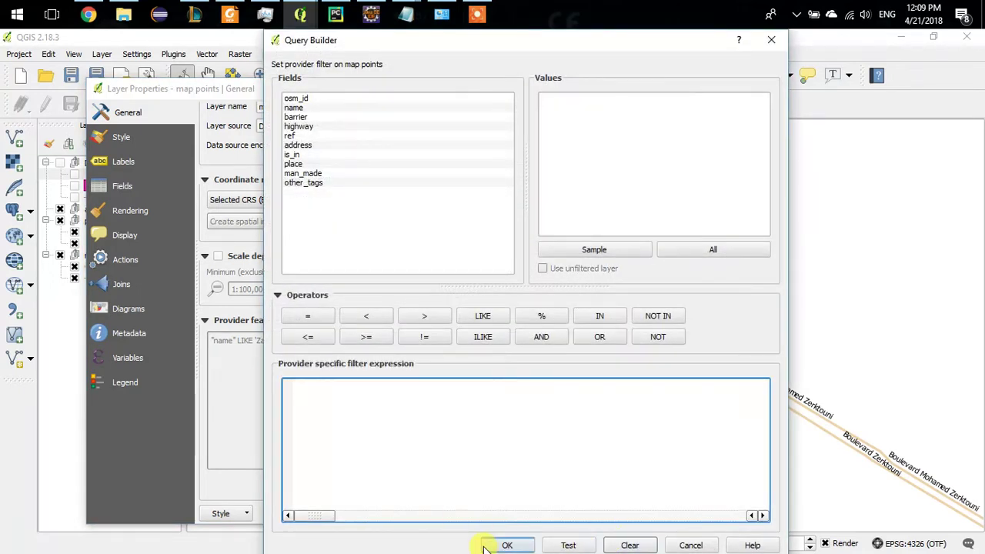
left_click(486, 547)
left_click(531, 514)
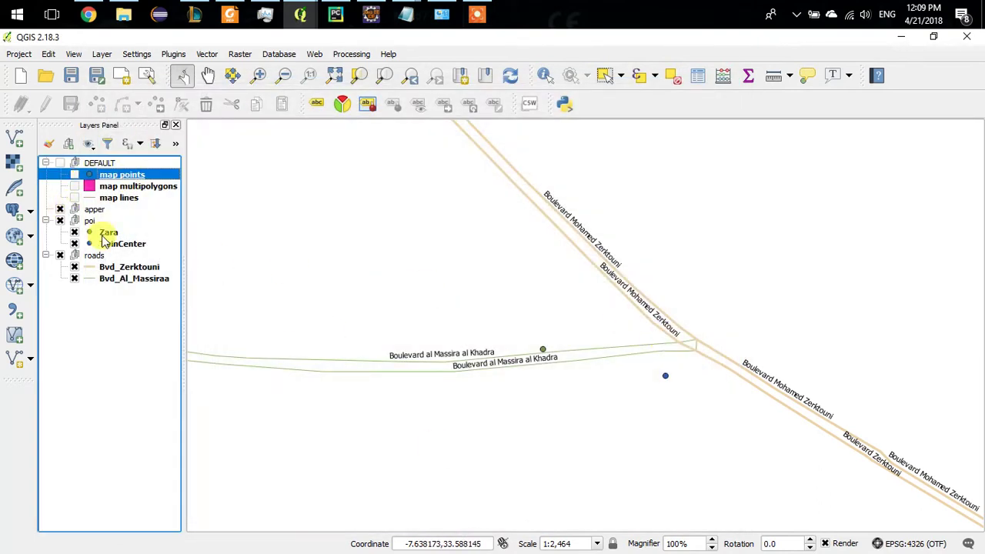
Turn on labels for the Zara layer using the name field and apply them
left_click(103, 235)
right_click(102, 235)
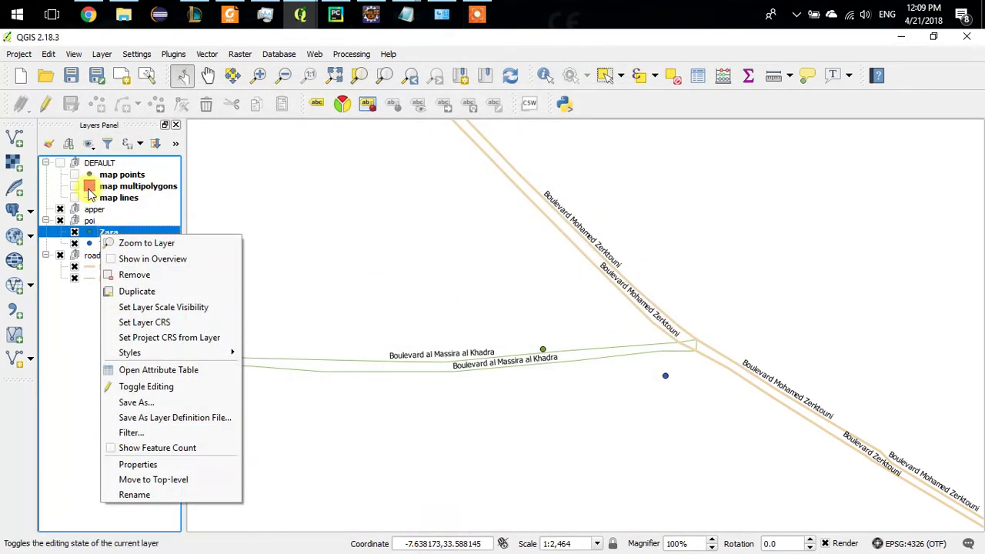
left_click(104, 231)
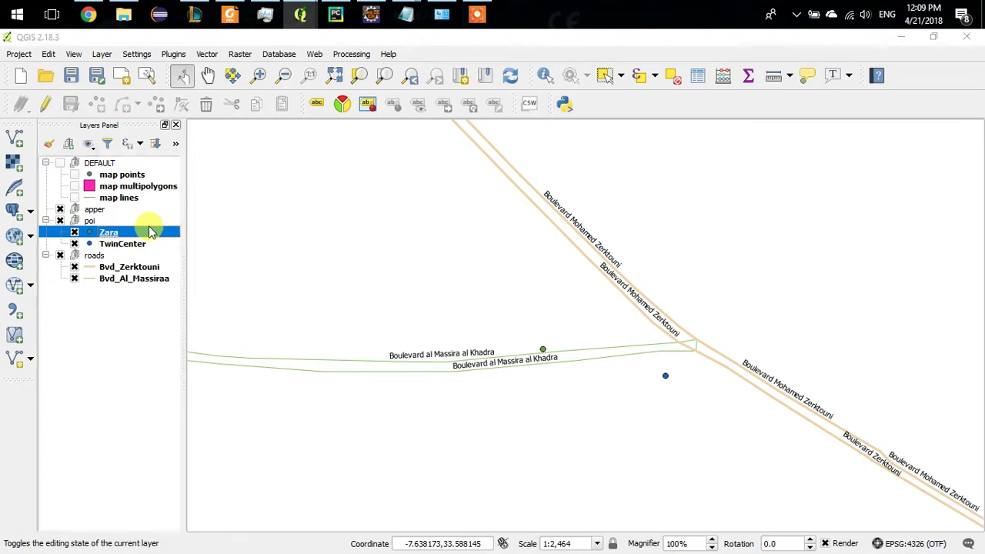
double_click(151, 232)
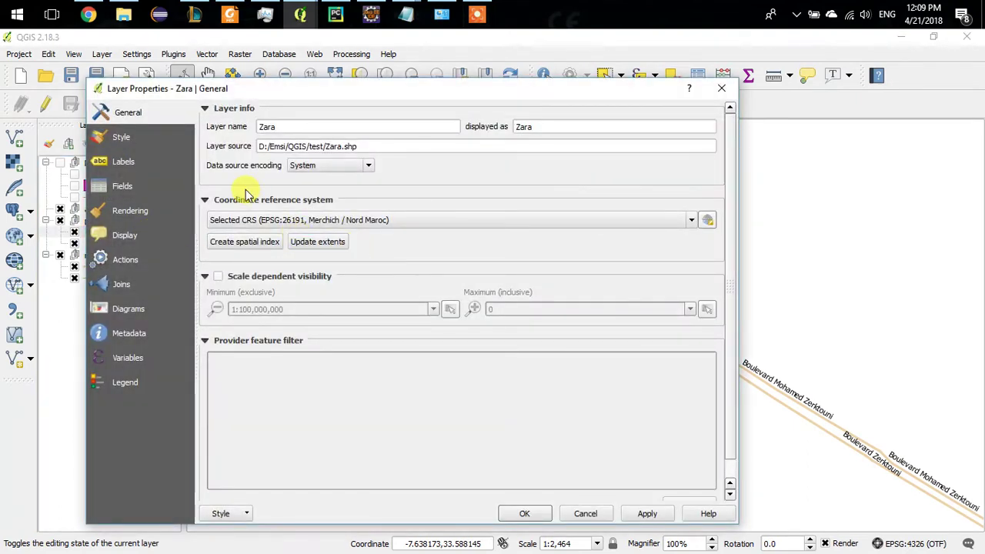
left_click(162, 160)
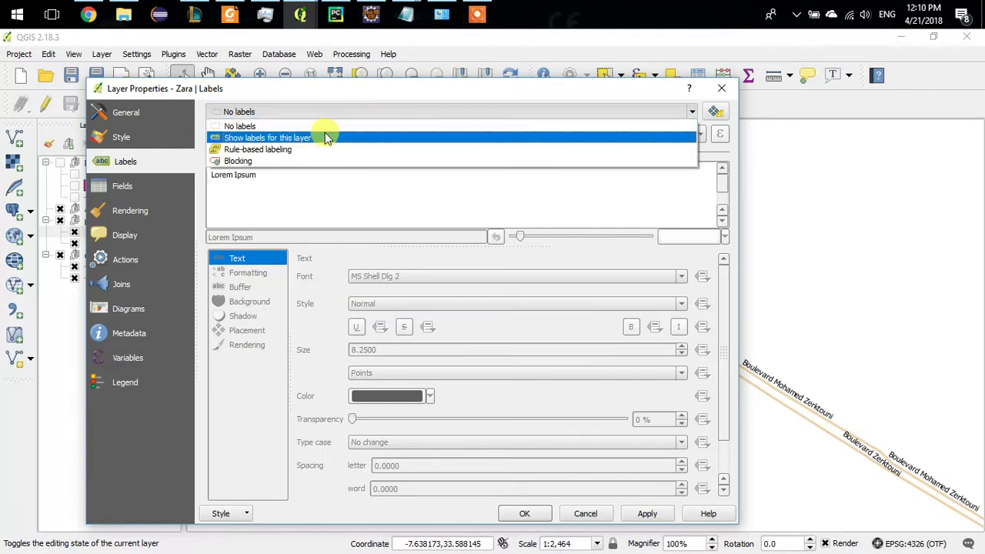
left_click(326, 137)
left_click(701, 136)
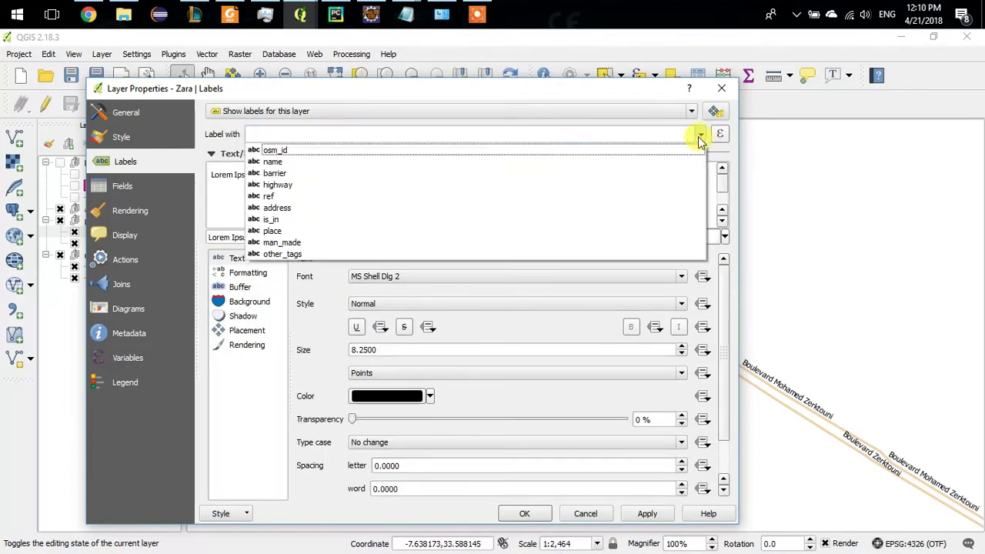
left_click(396, 161)
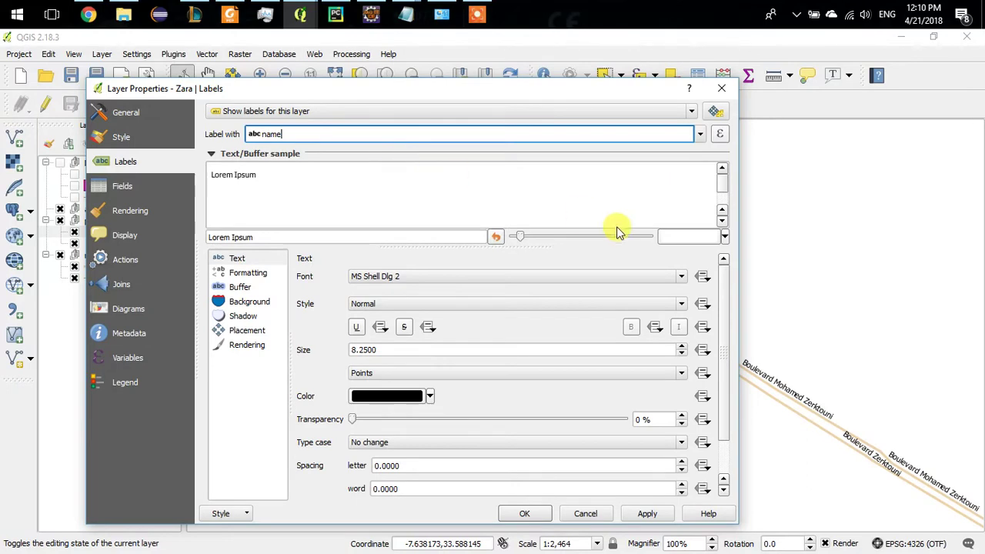
left_click(639, 514)
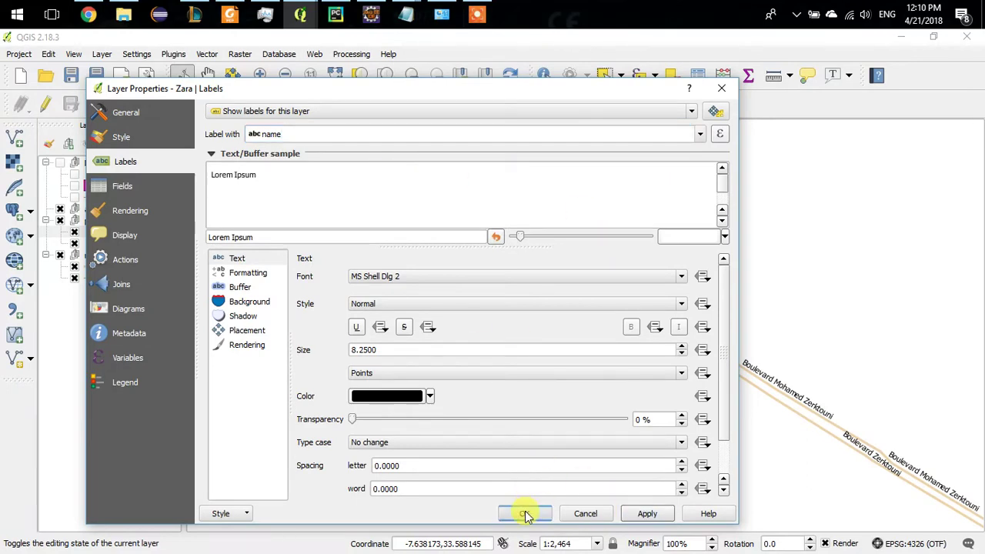
left_click(524, 513)
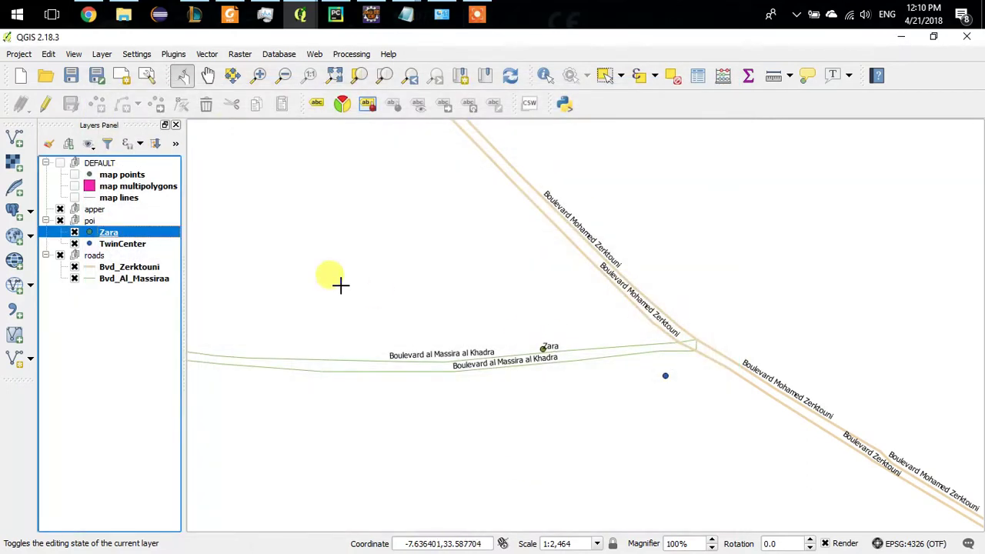
Turn on labels for the TwinCenter layer using the name field and apply them
left_click(127, 256)
left_click(125, 244)
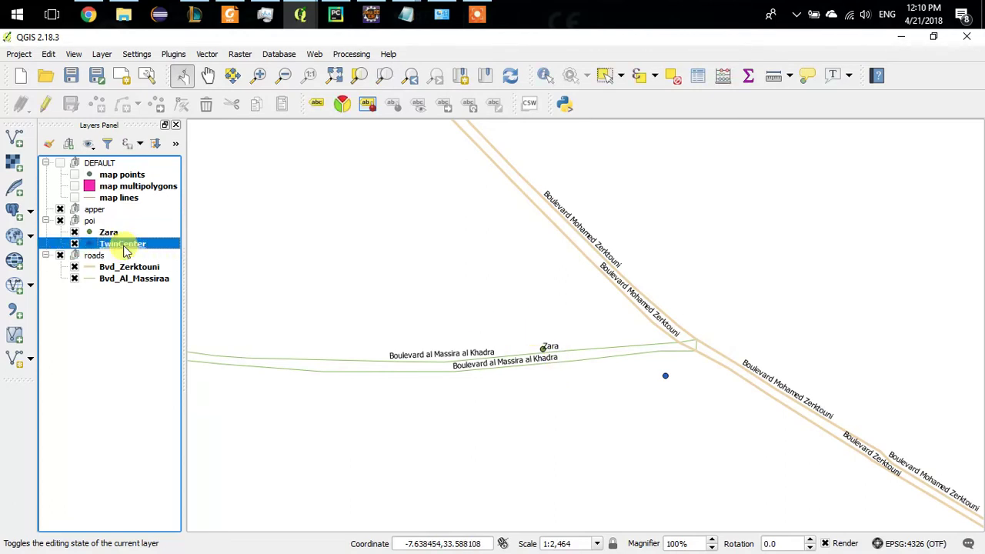
double_click(123, 244)
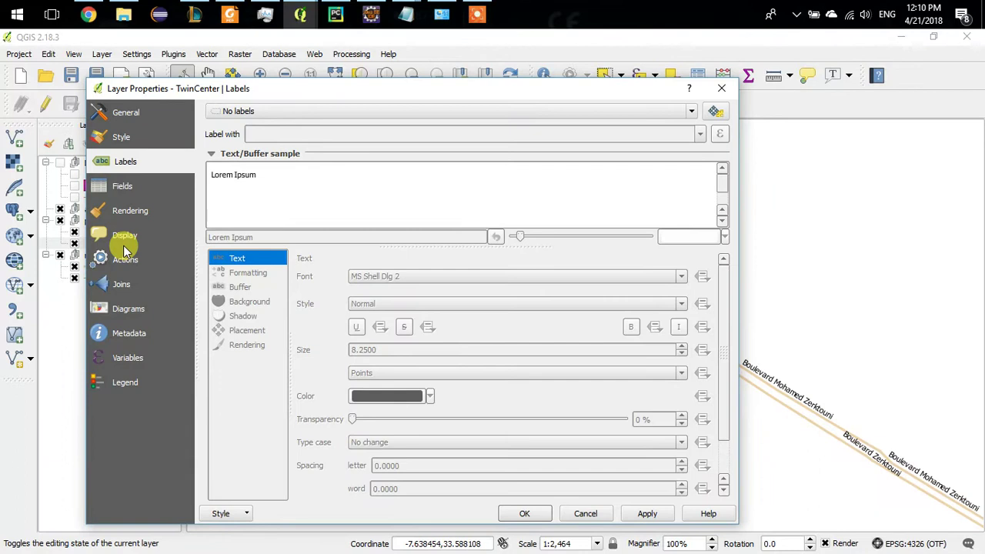
left_click(127, 139)
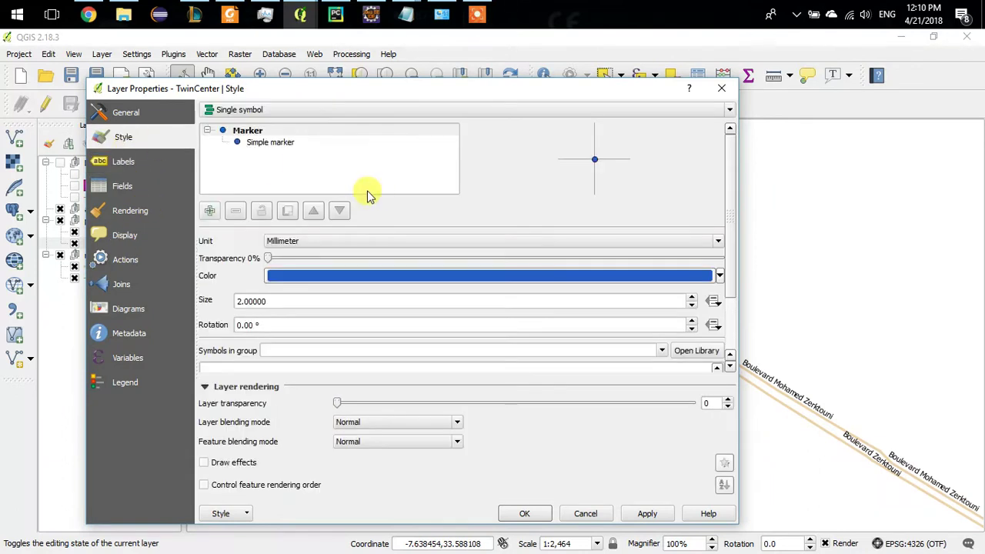
left_click(127, 161)
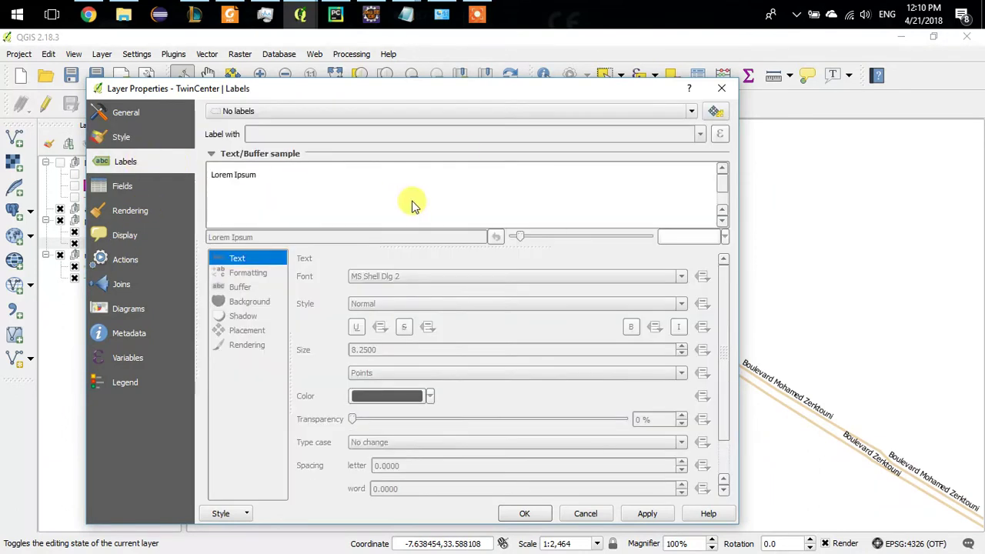
left_click(641, 110)
left_click(485, 134)
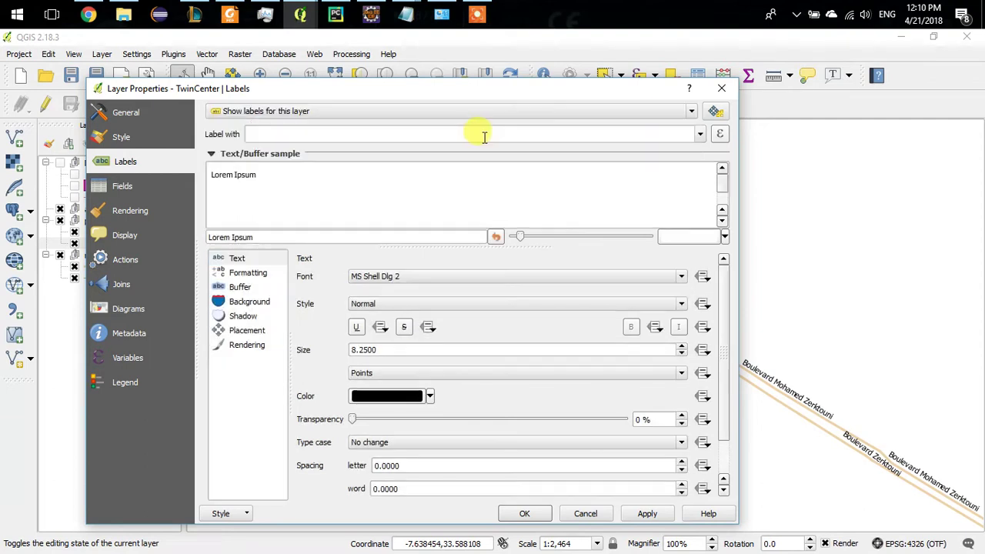
left_click(700, 133)
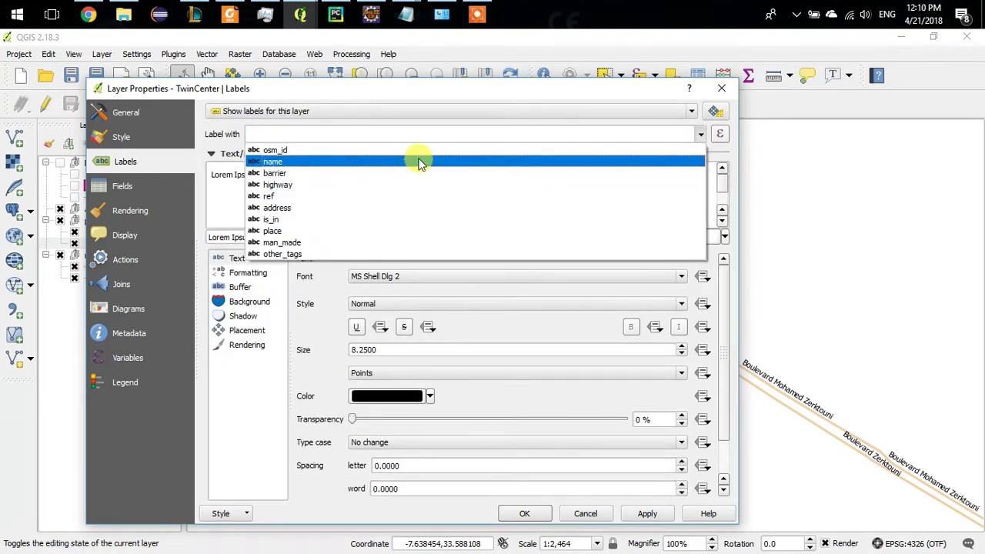
left_click(420, 163)
left_click(526, 513)
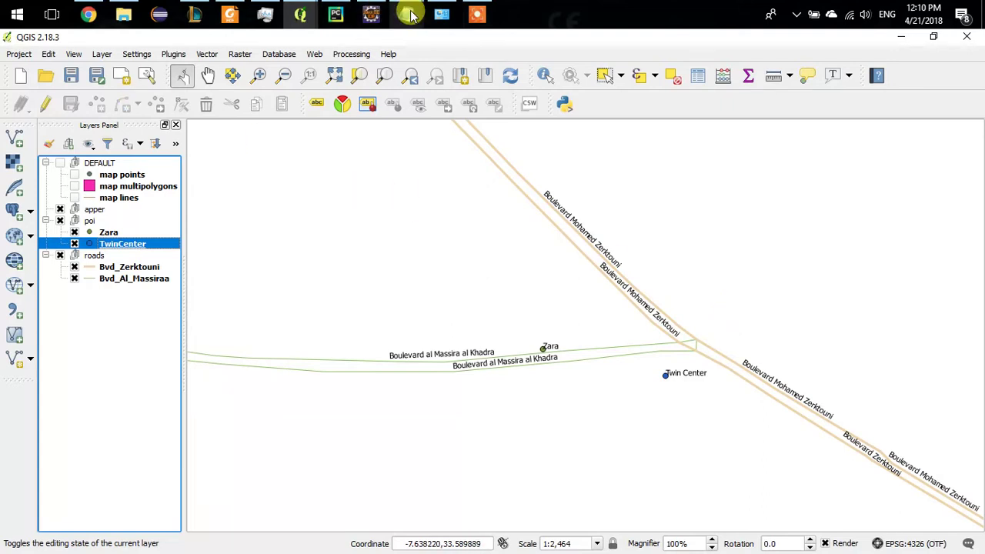
Switch to the AtelierSIG.txt notes in Notepad to check the required layers and apartment criteria
mouse_move(411, 14)
left_click(546, 92)
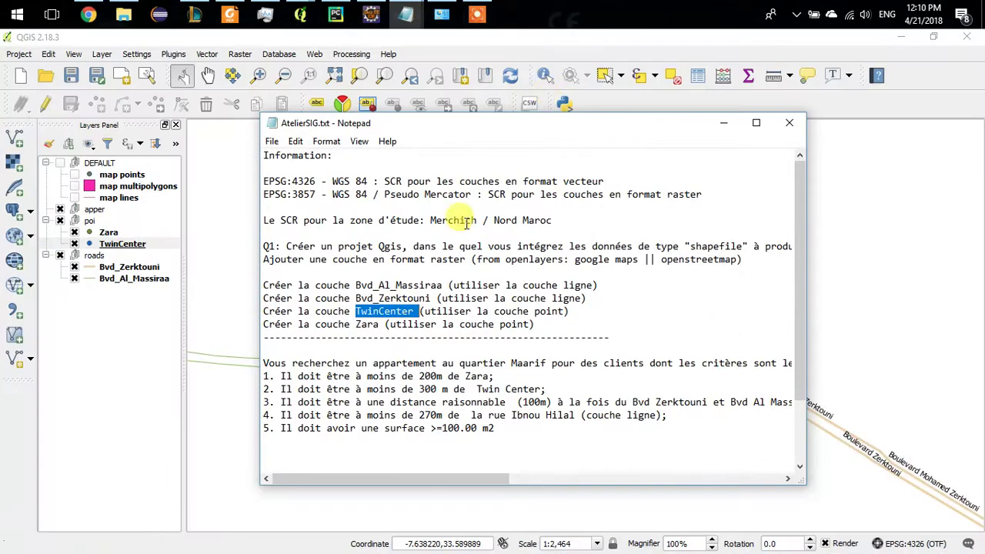
Review the required layers and the apartment distance and surface criteria in the notes, and return to QGIS
left_click_drag(437, 336, 366, 285)
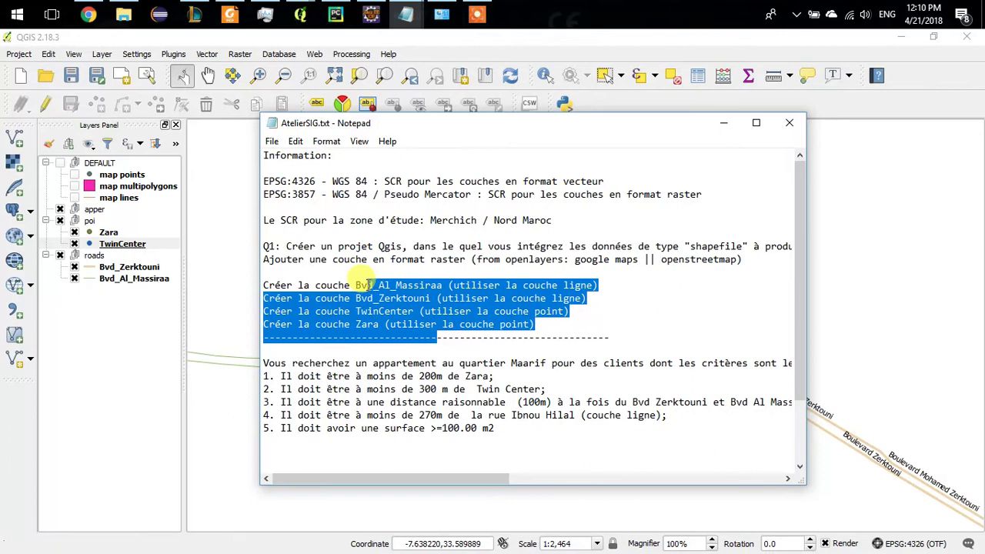
left_click(487, 347)
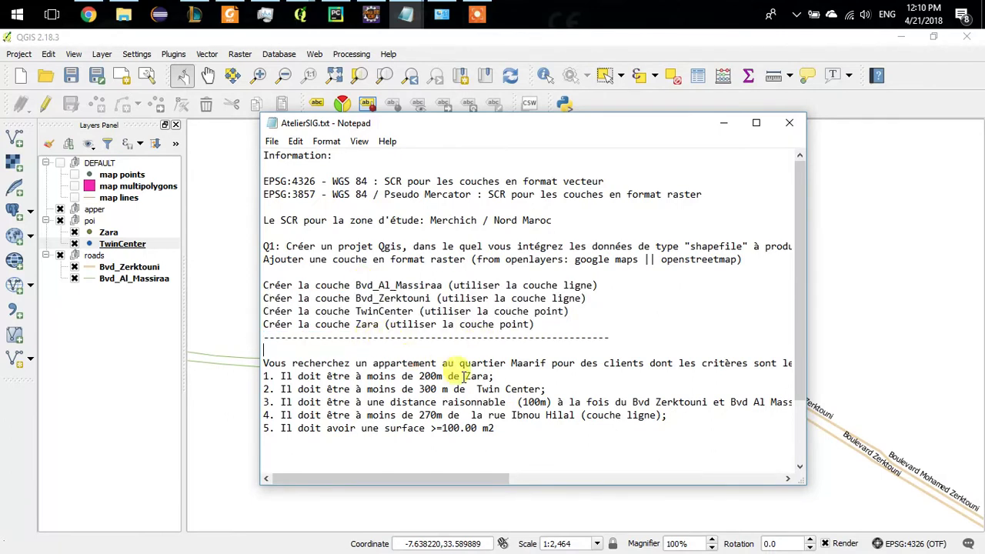
left_click_drag(498, 371, 546, 363)
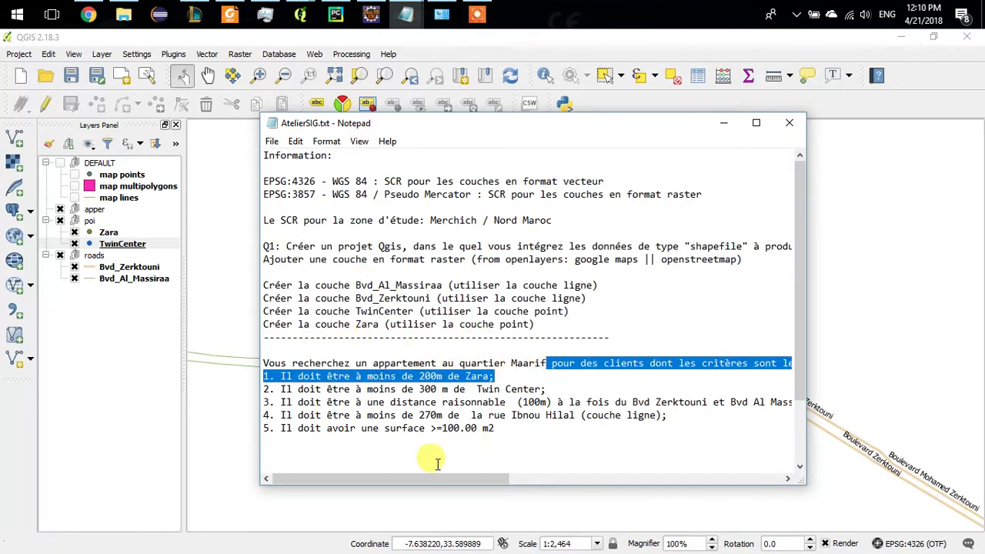
mouse_move(440, 477)
left_mouse_down()
mouse_move(492, 468)
mouse_move(440, 475)
left_mouse_up()
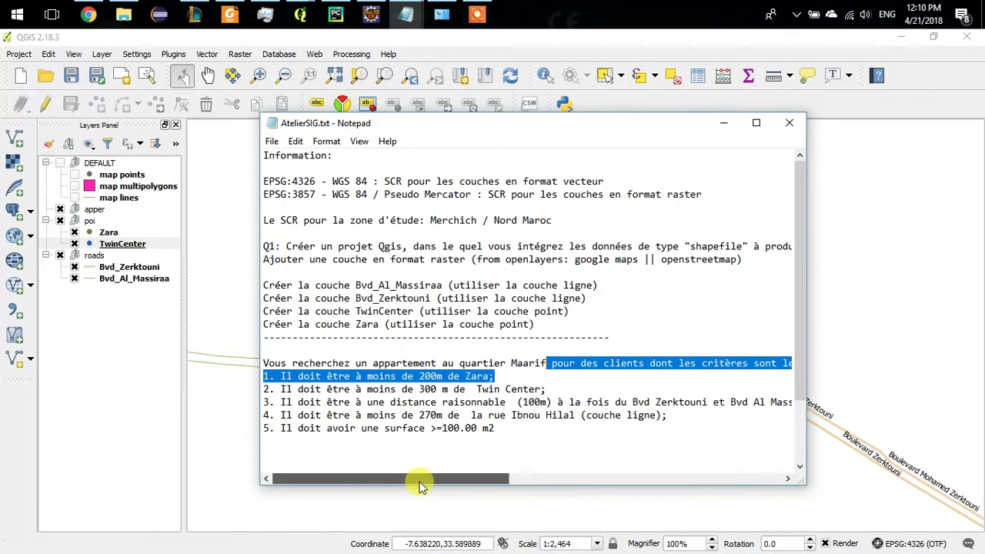
left_click(435, 453)
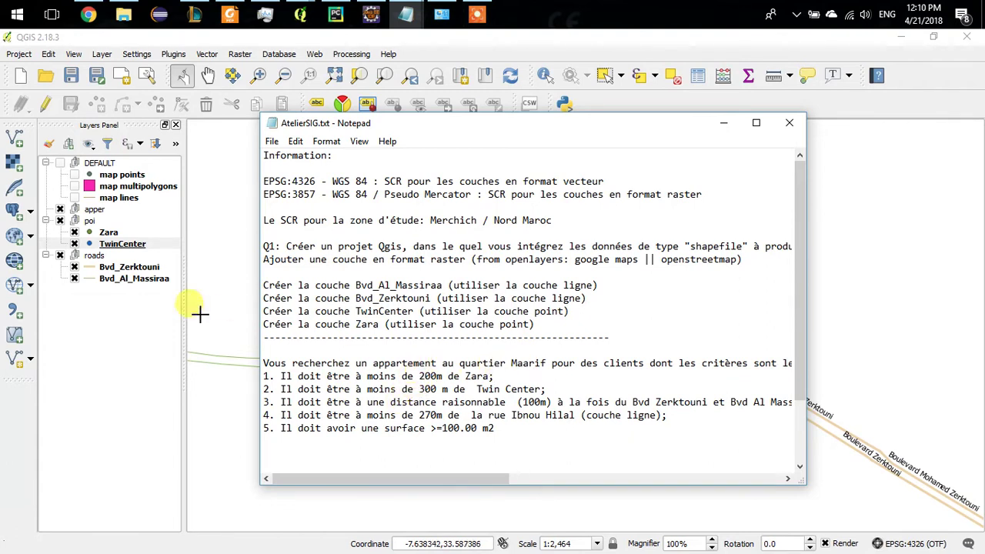
left_click(63, 389)
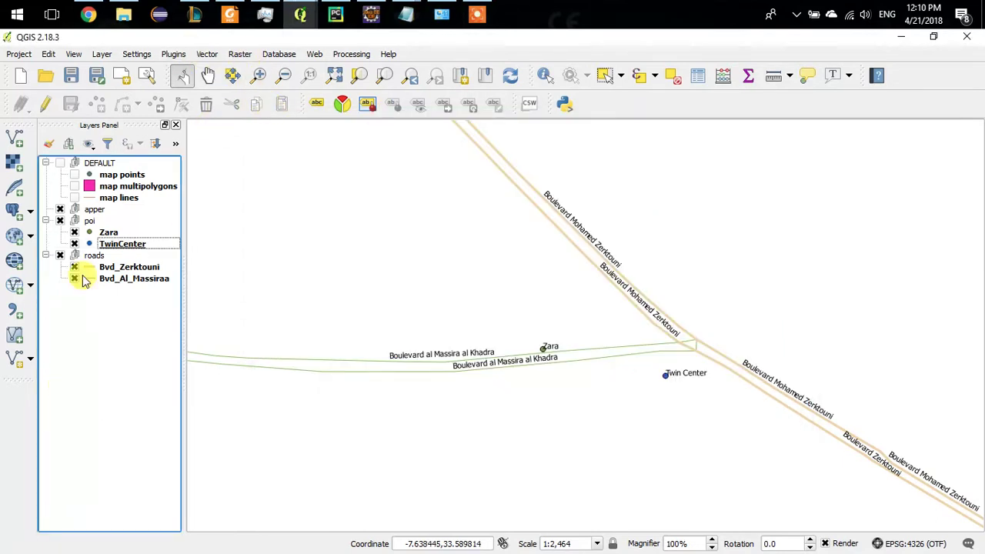
Set up a fixed distance buffer on the Zara layer with a distance of 200
left_click(210, 57)
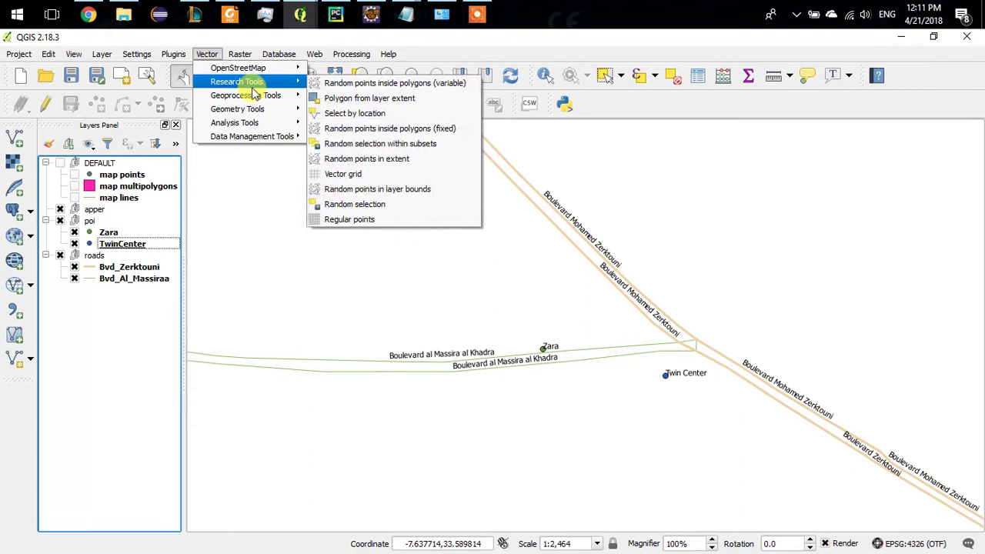
mouse_move(257, 95)
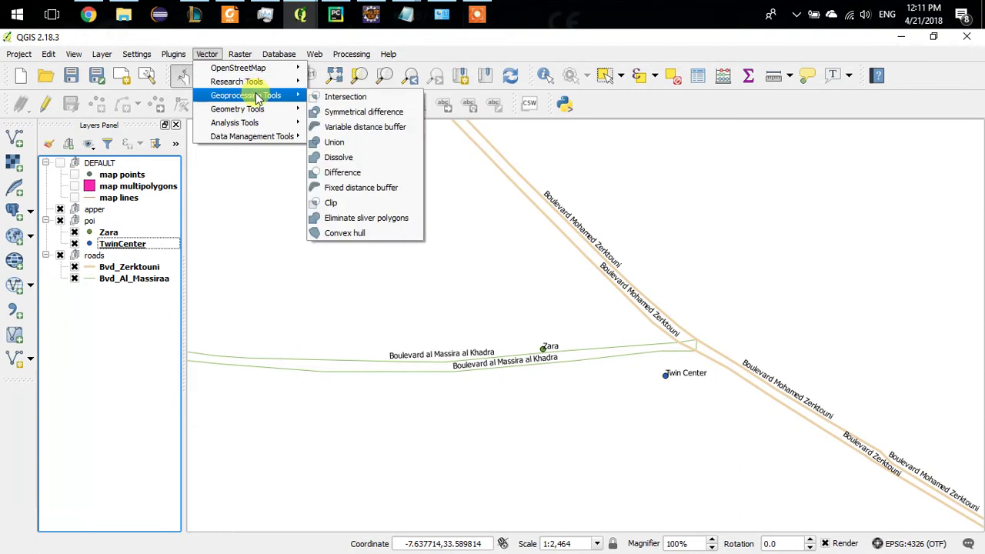
left_click(371, 187)
left_click(312, 181)
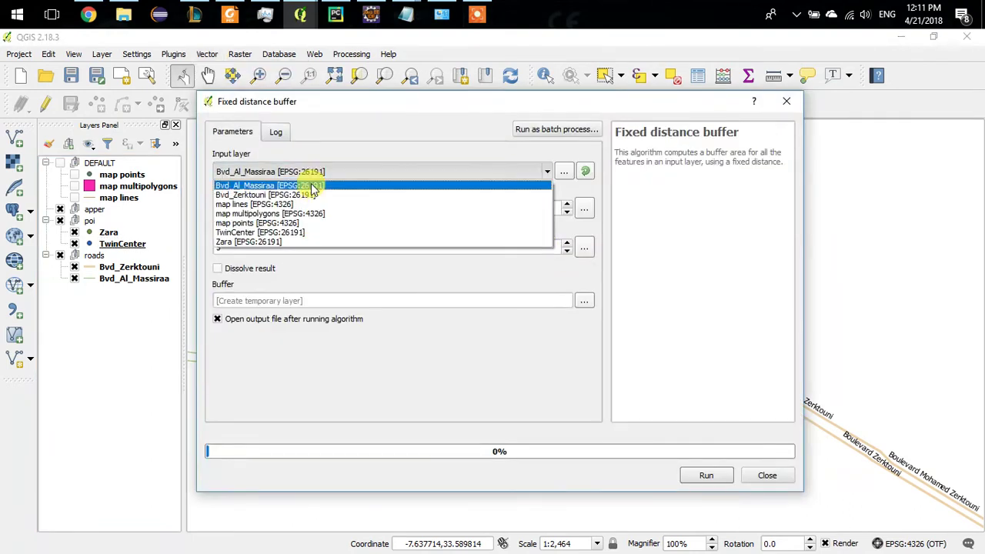
left_click(282, 242)
left_click(225, 208)
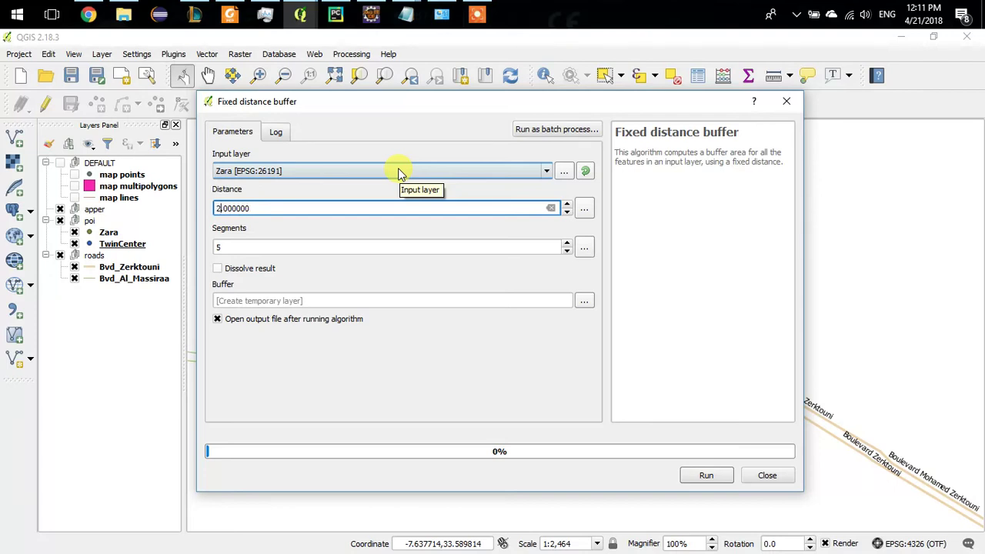
mouse_move(406, 14)
mouse_move(498, 106)
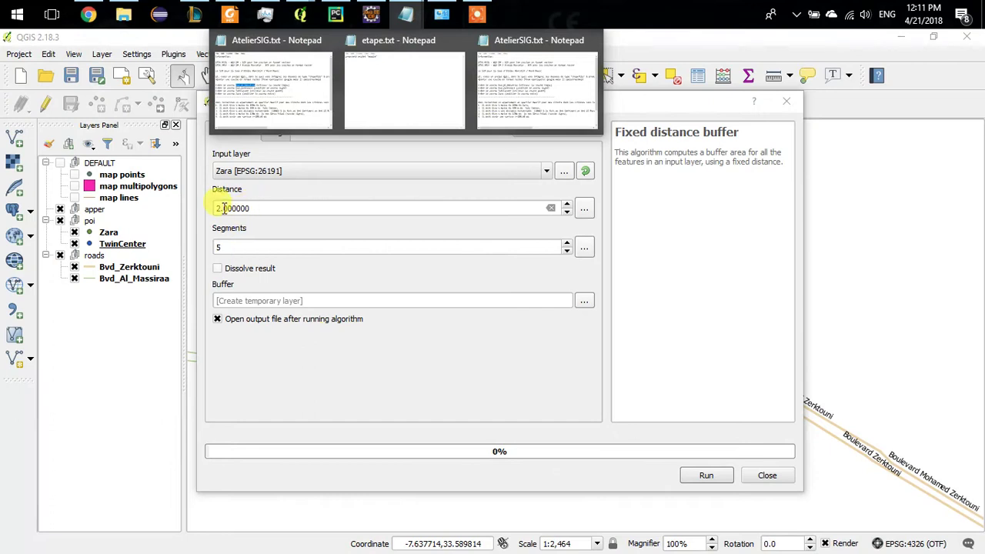
left_click(220, 208)
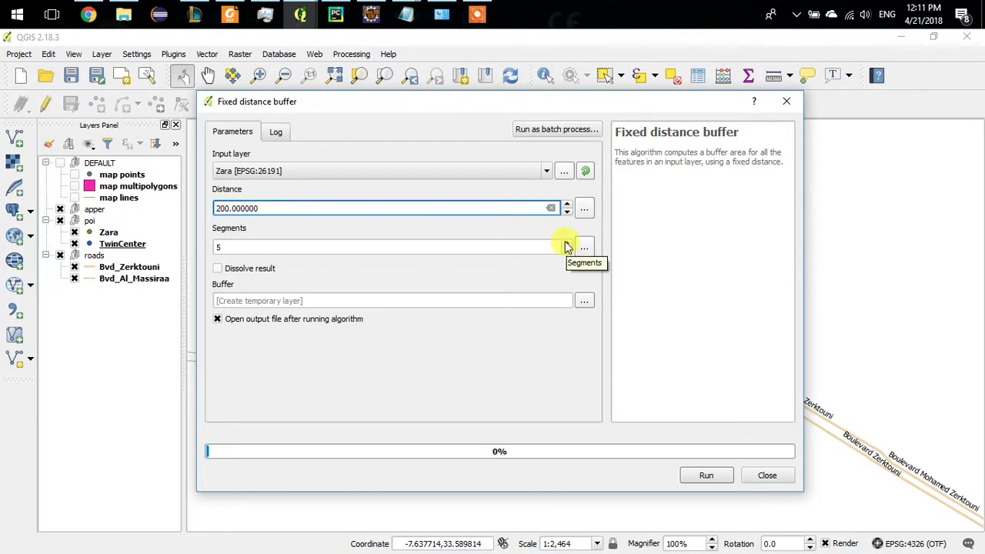
Set the Zara buffer's segments to 19 and run it as a temporary layer
left_click(567, 244)
left_click(567, 245)
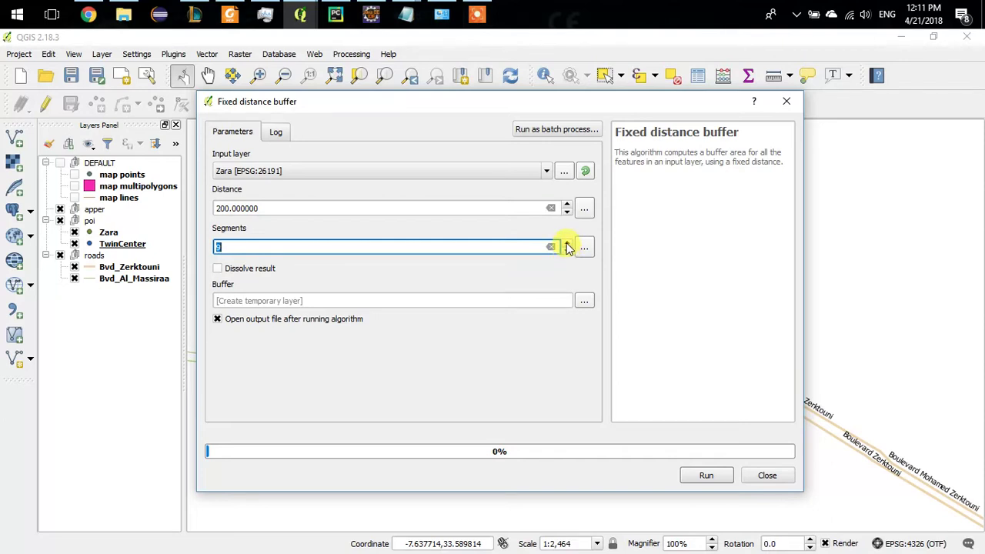
left_click(568, 244)
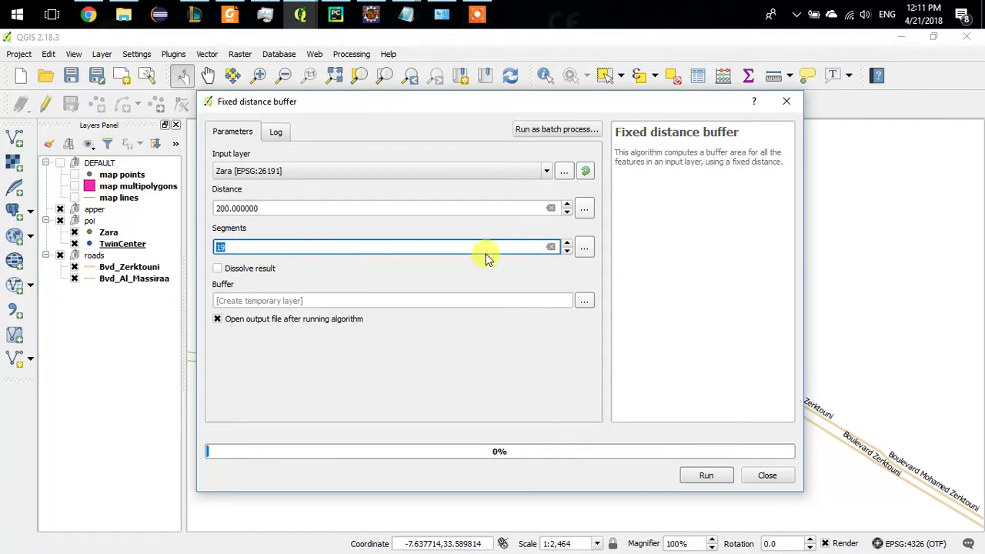
left_click(707, 476)
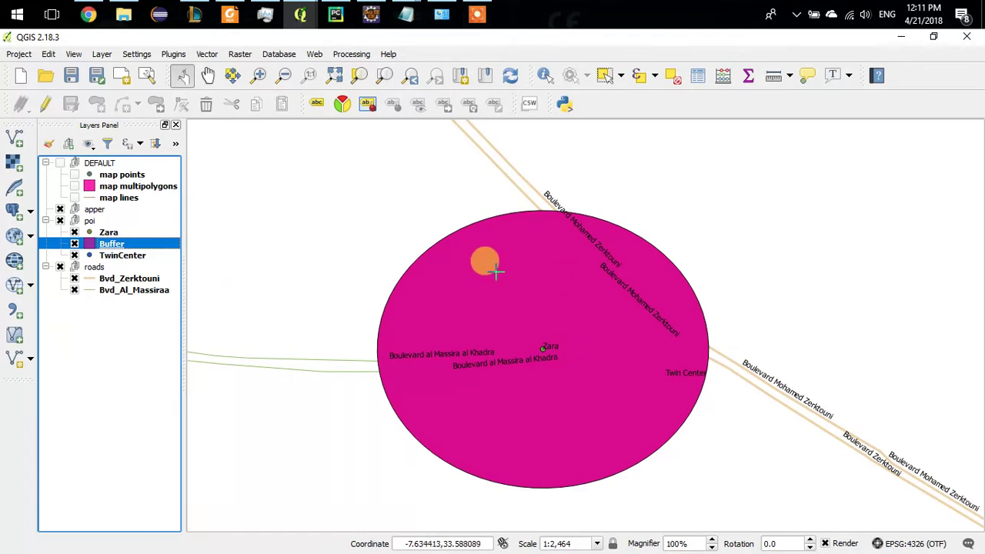
Add a new top-level layer group below the roads group and name it BUffers
left_click(69, 144)
left_click_drag(91, 271, 77, 323)
right_click(90, 307)
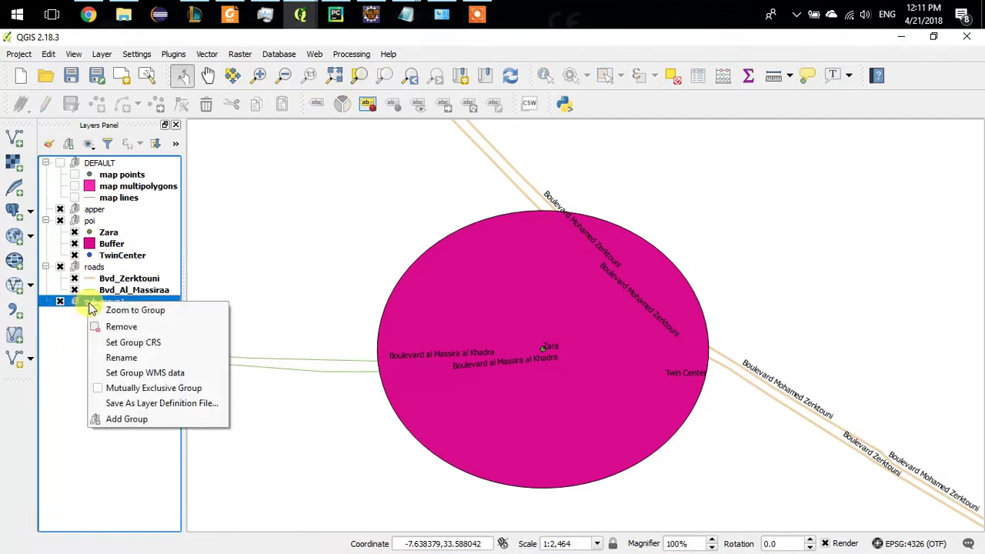
left_click(197, 357)
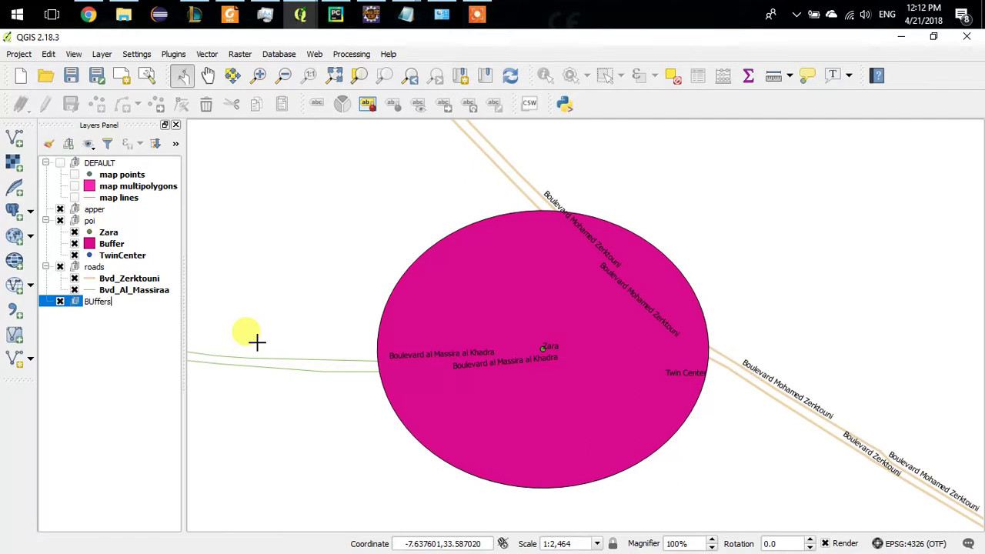
Move the Buffer layer into the BUffers group and rename it Buffer zara
left_click(110, 245)
left_click_drag(110, 245, 69, 303)
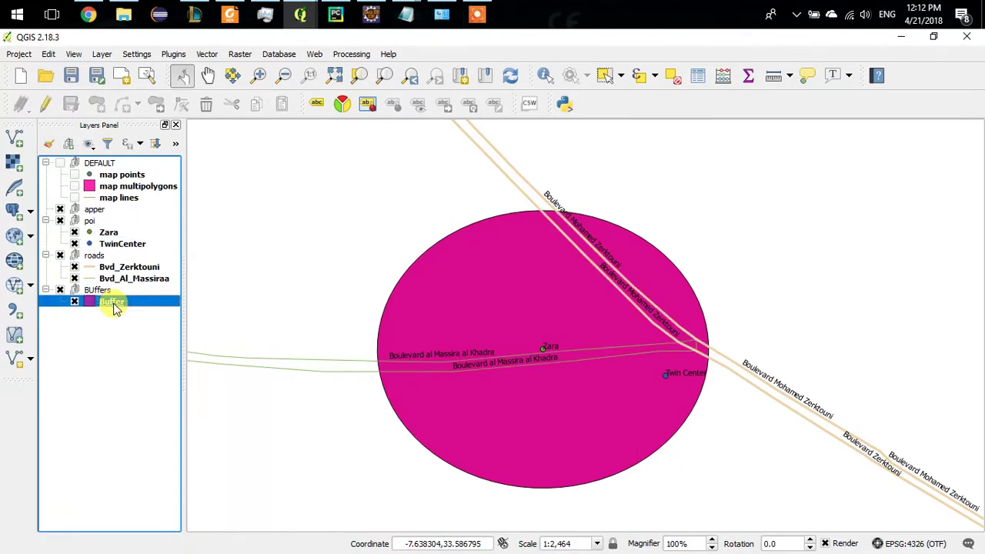
right_click(114, 306)
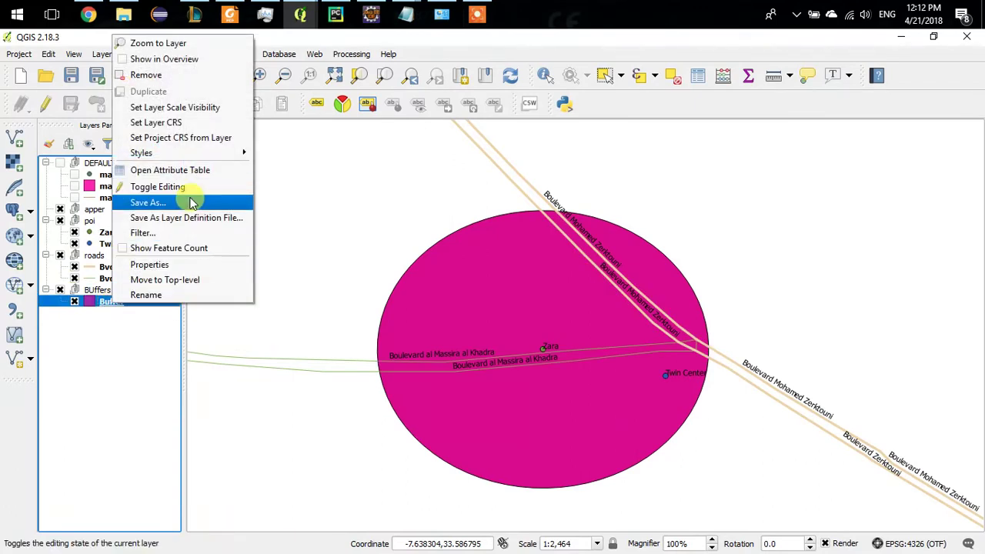
left_click(150, 295)
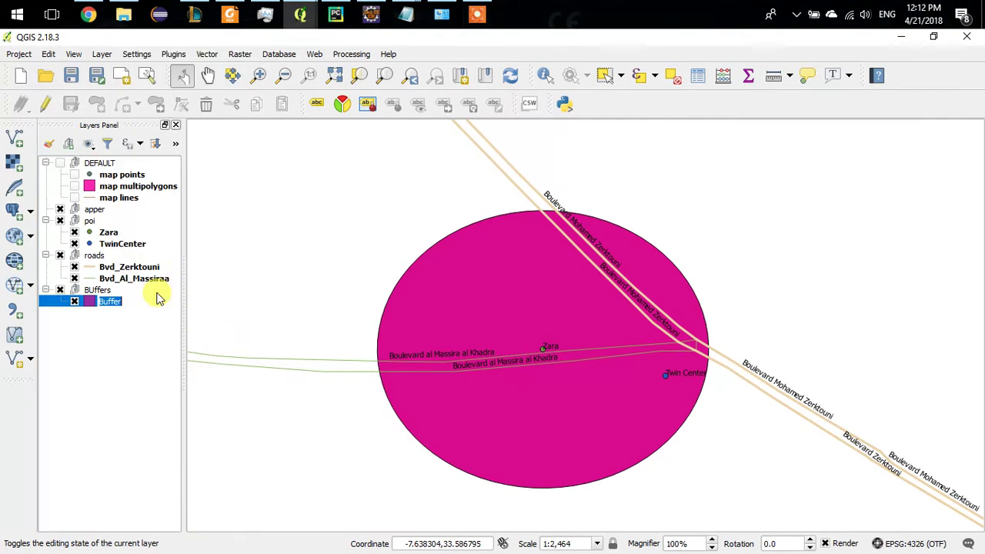
key("End")
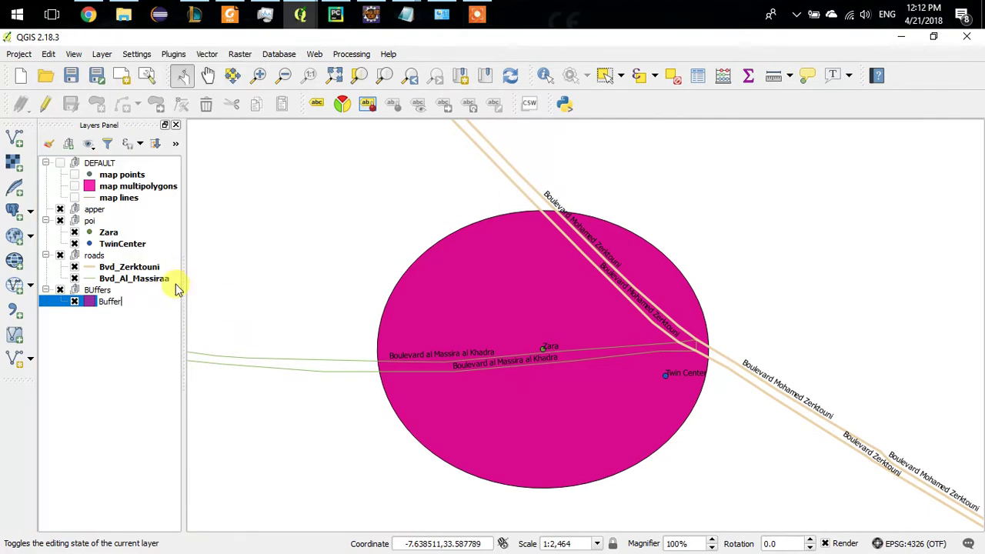
type("zara")
key("Return")
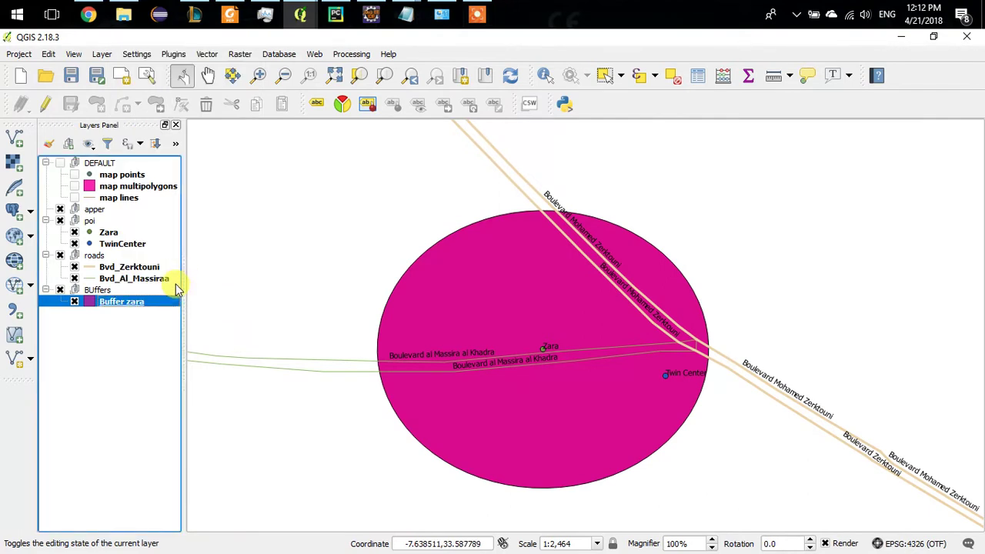
left_click(98, 321)
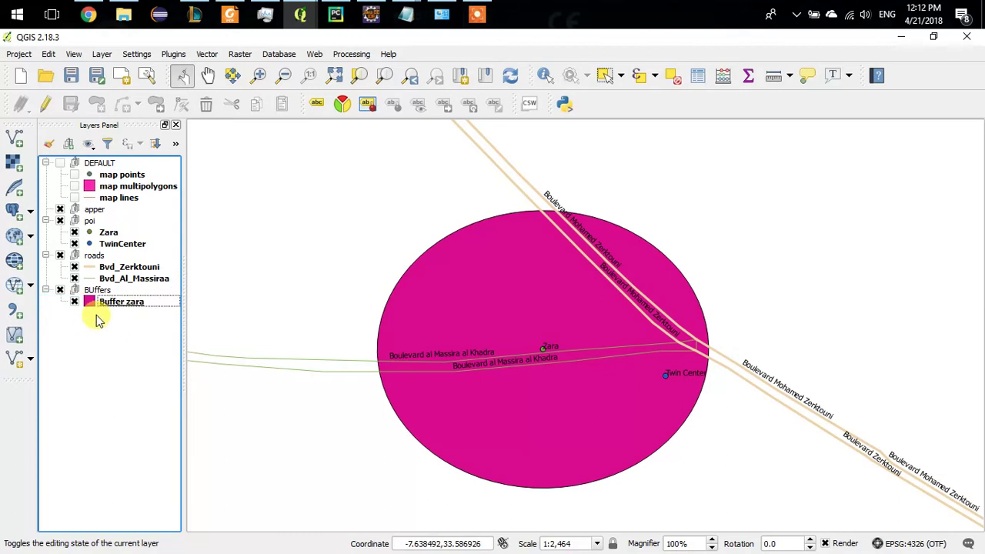
Set up a fixed distance buffer on the TwinCenter layer with a distance of 300
left_click(119, 245)
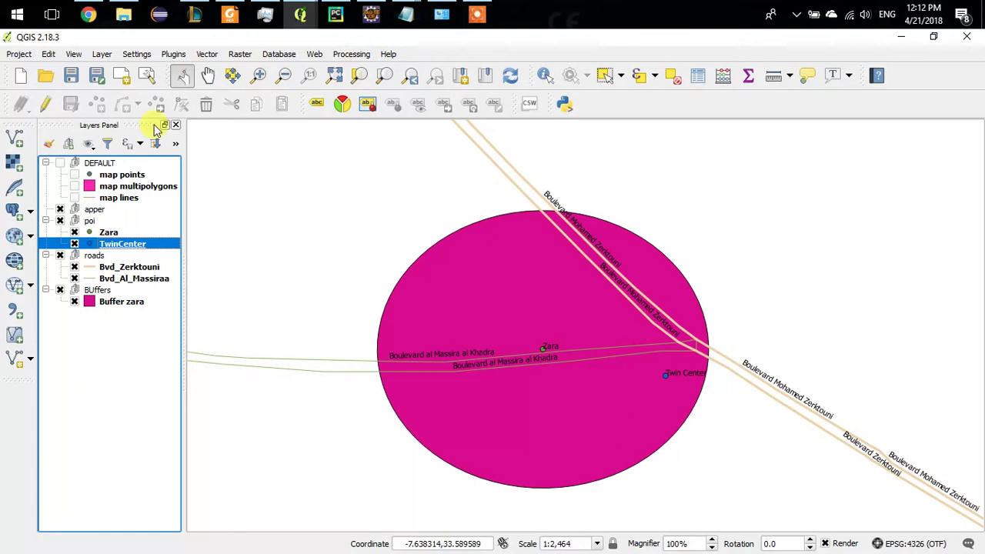
left_click(129, 231)
left_click(207, 53)
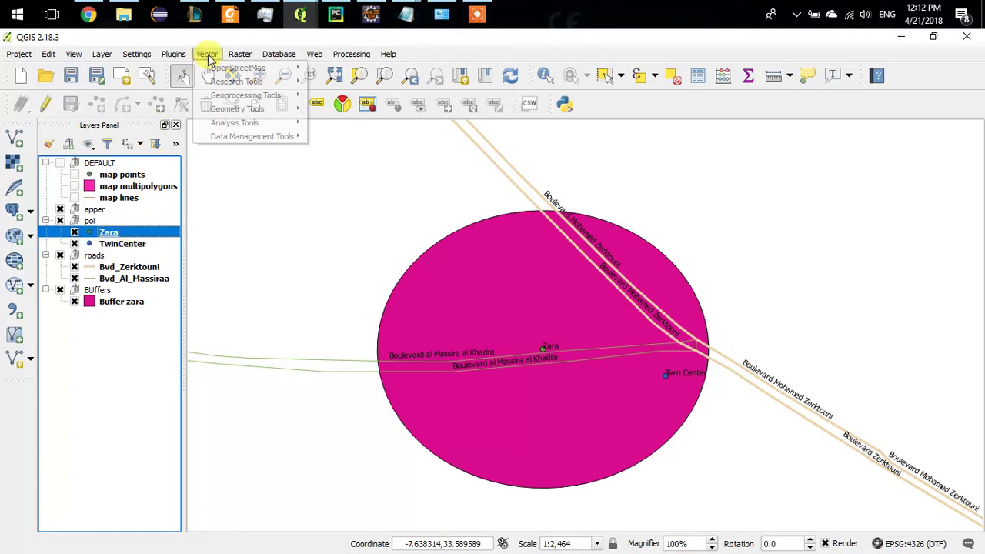
mouse_move(276, 110)
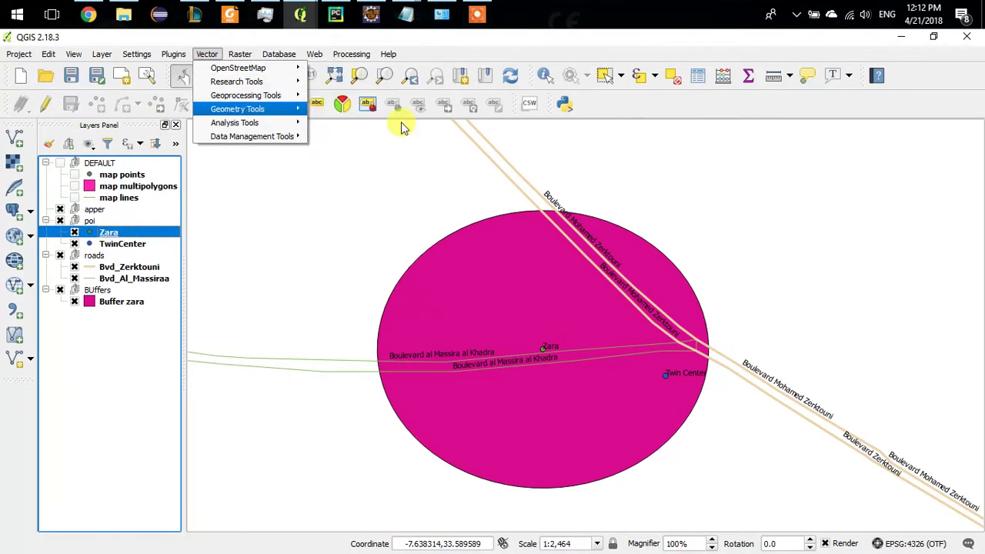
left_click(385, 188)
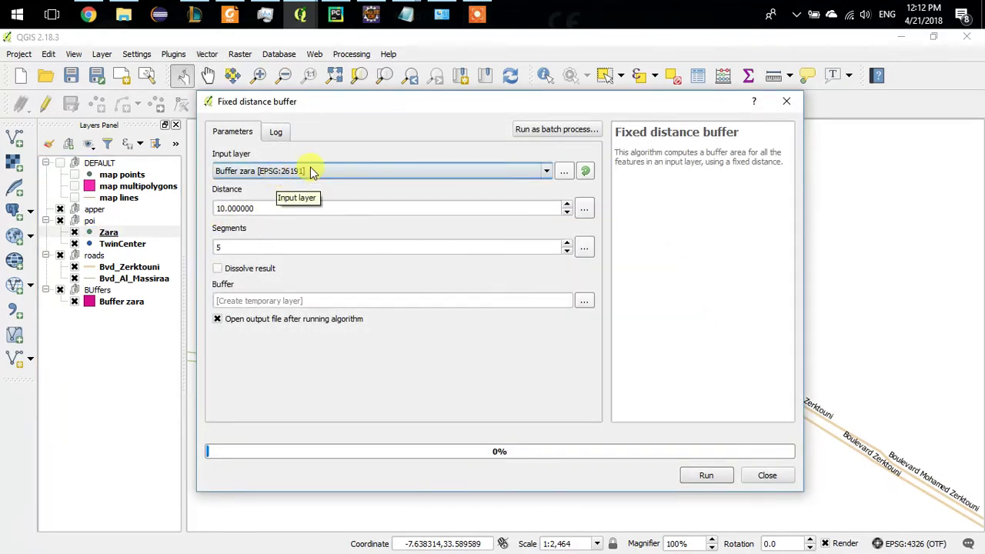
left_click(279, 175)
left_click(291, 241)
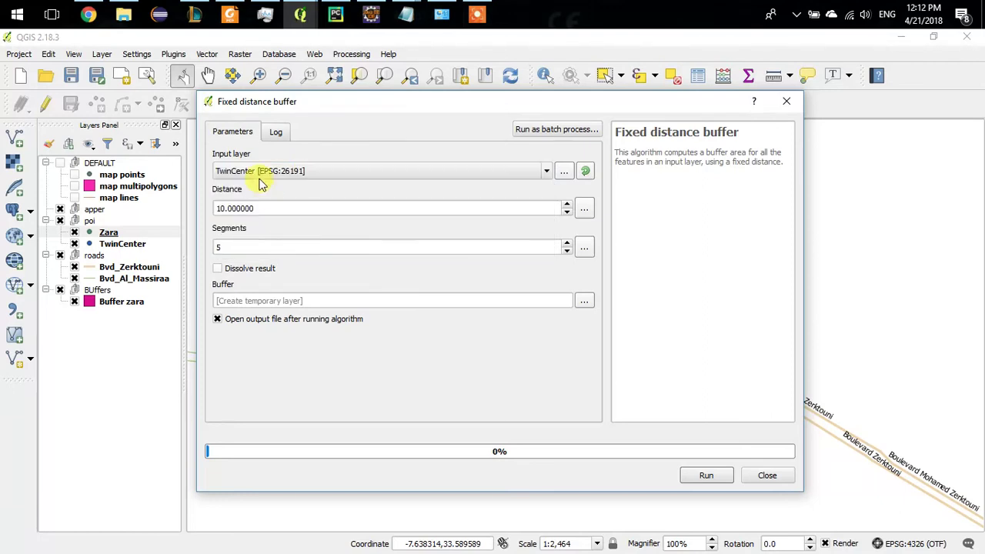
left_click(405, 14)
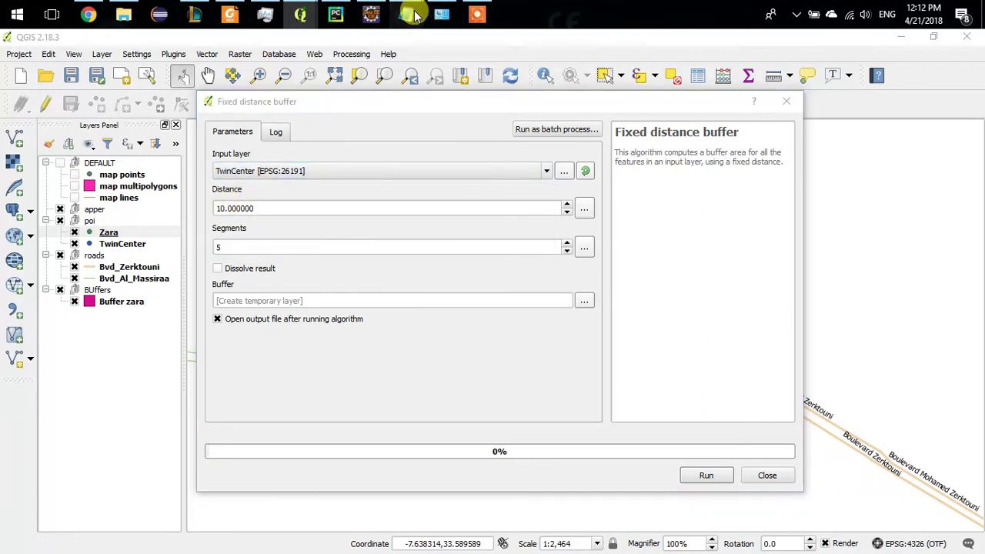
mouse_move(504, 79)
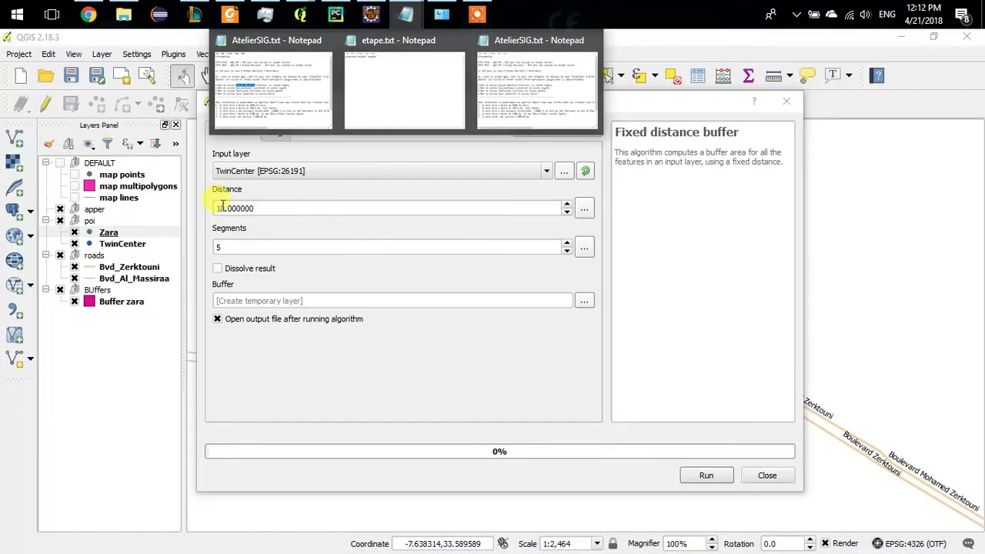
left_click(217, 210)
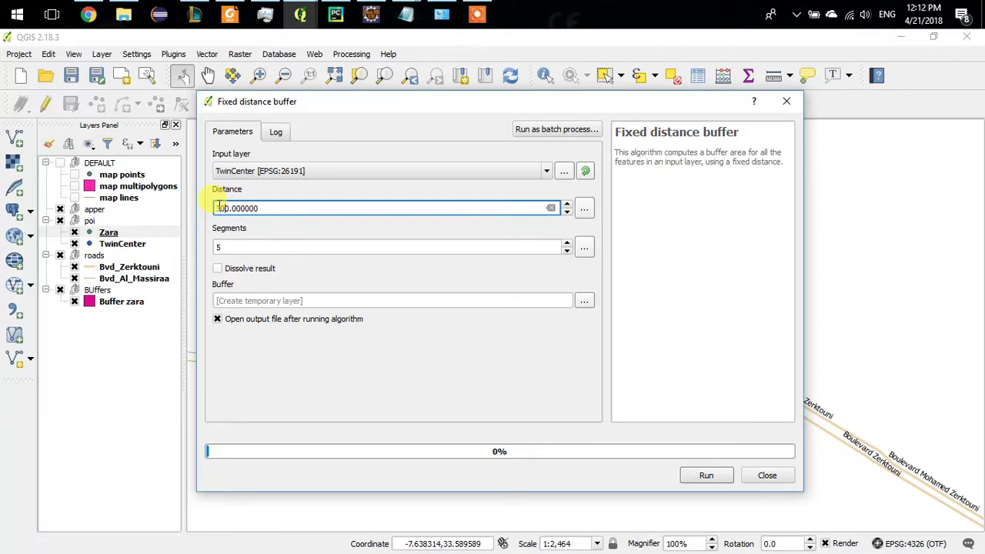
Create a temporary fixed distance buffer of 300 m with 5 segments around TwinCenter and move it into the BUffers group
left_click(567, 244)
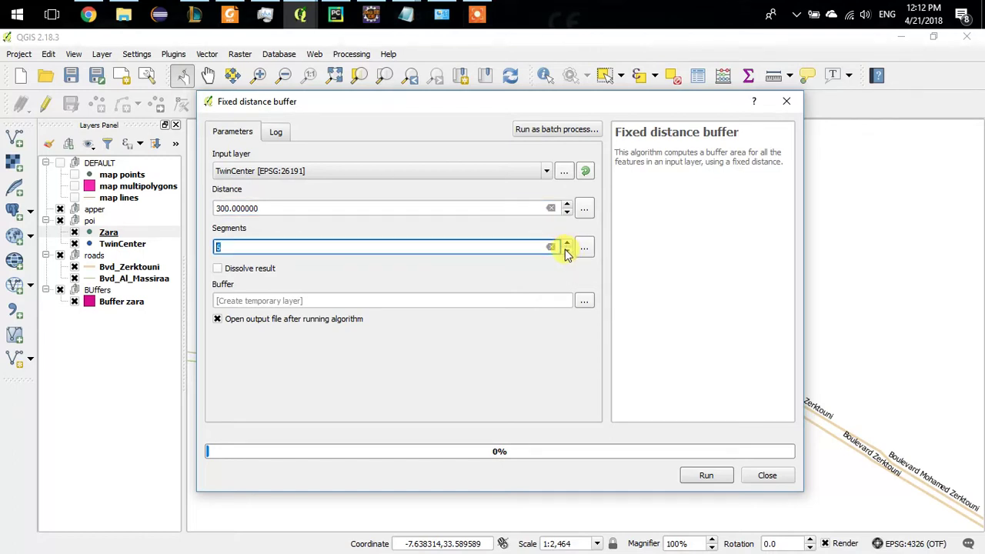
left_click(708, 475)
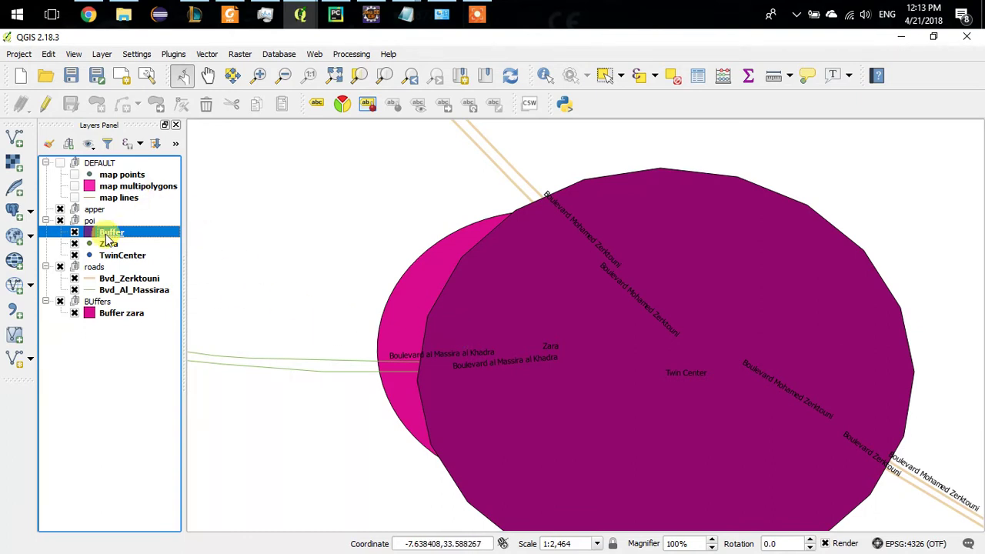
left_click_drag(112, 238, 99, 301)
Rename the new TwinCenter buffer layer to "Buffer Twin"
right_click(111, 300)
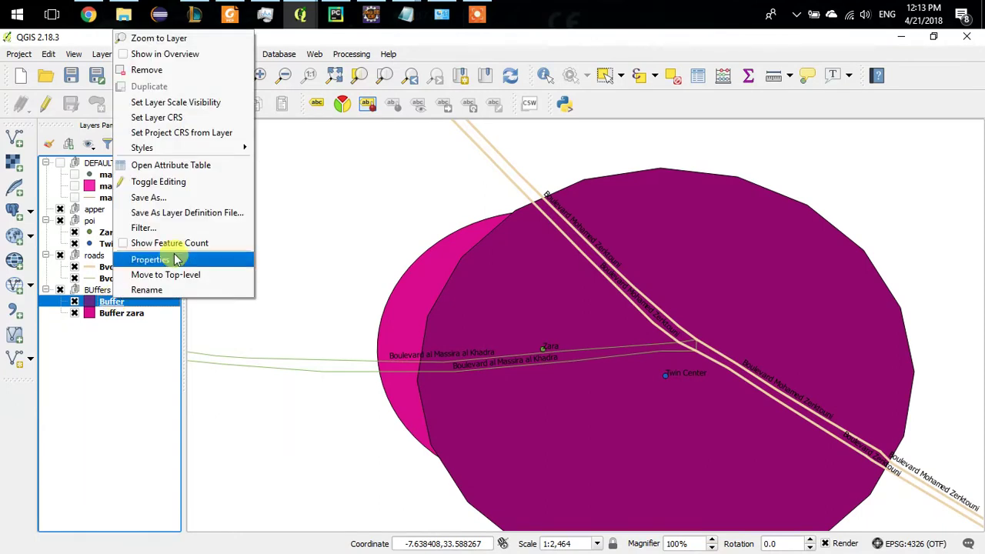
left_click(155, 289)
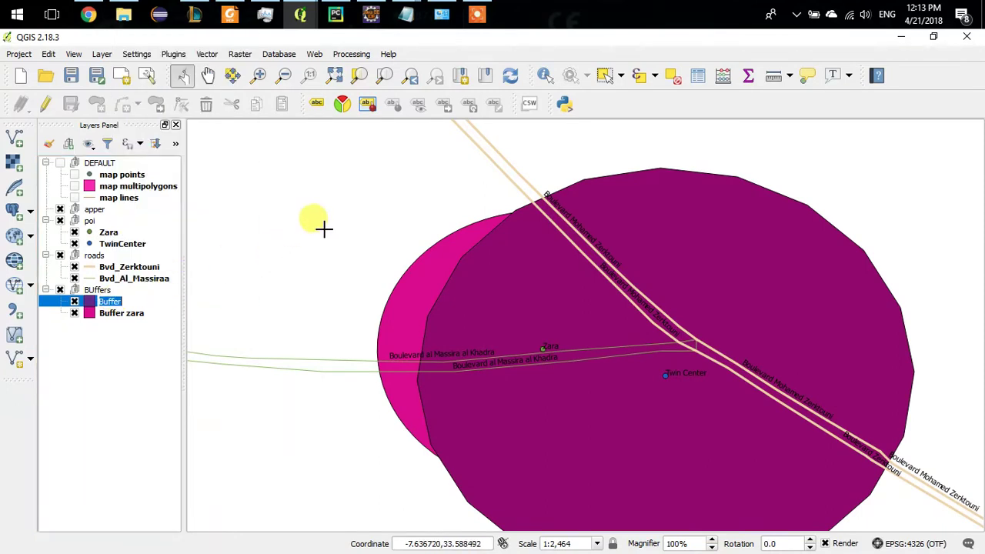
left_click(107, 315)
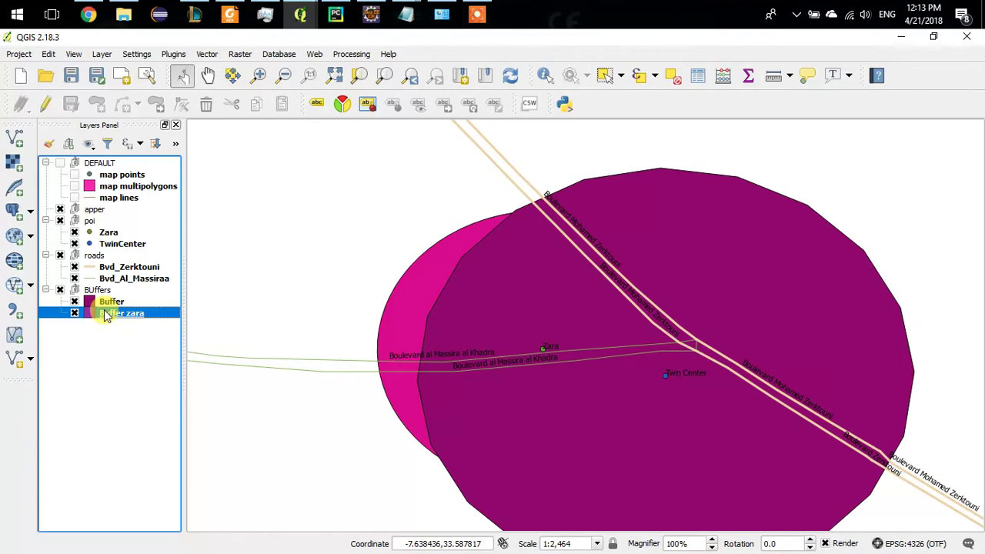
right_click(111, 302)
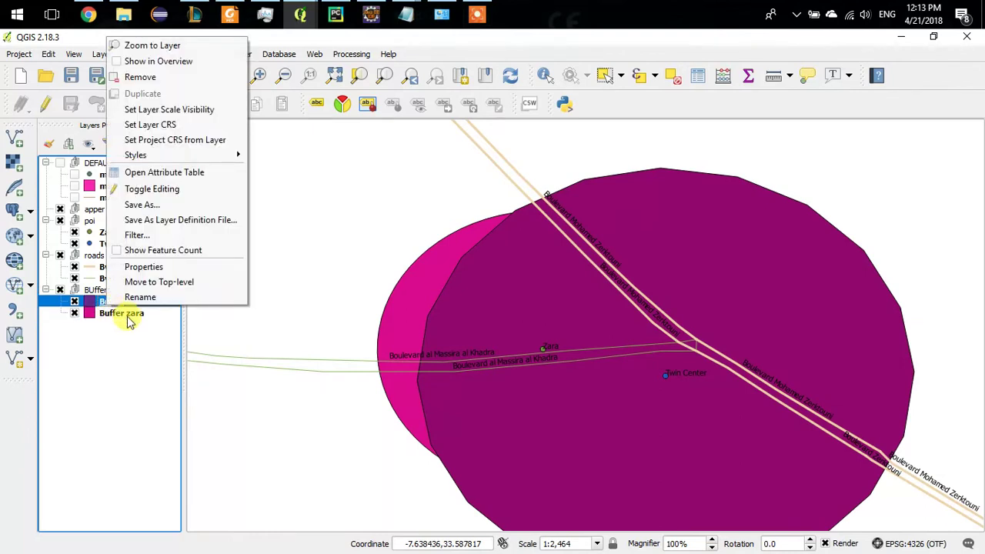
left_click(131, 294)
key("Right")
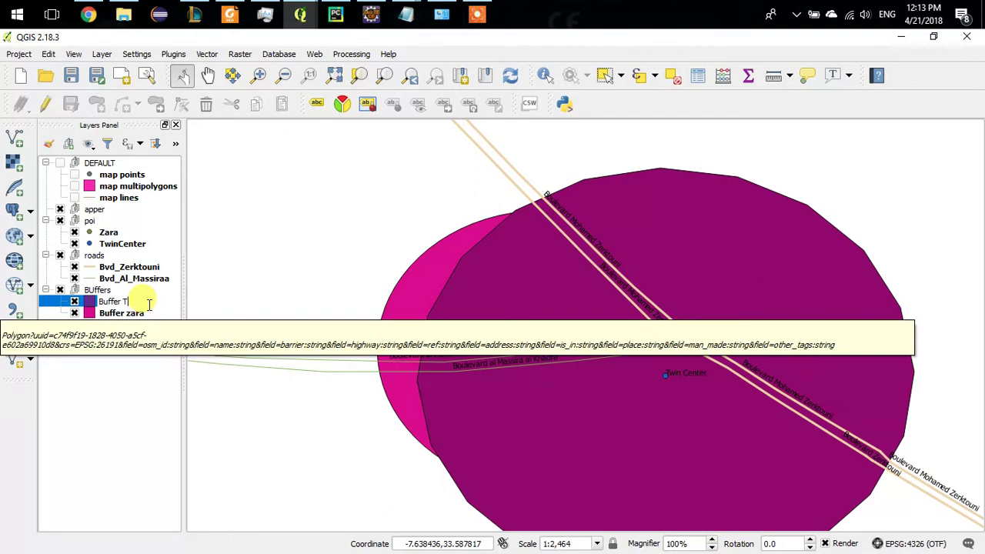
type("Twin")
key("Return")
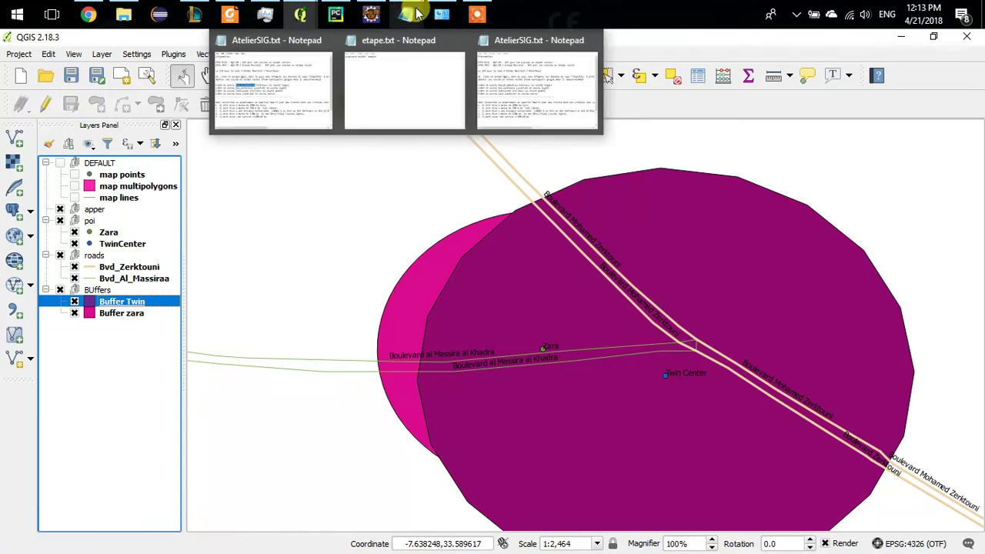
Check the apartment criteria in AtelierSIG.txt in Notepad and, back in QGIS, intersect Buffer Twin with Buffer zara into a temporary layer
left_click(515, 75)
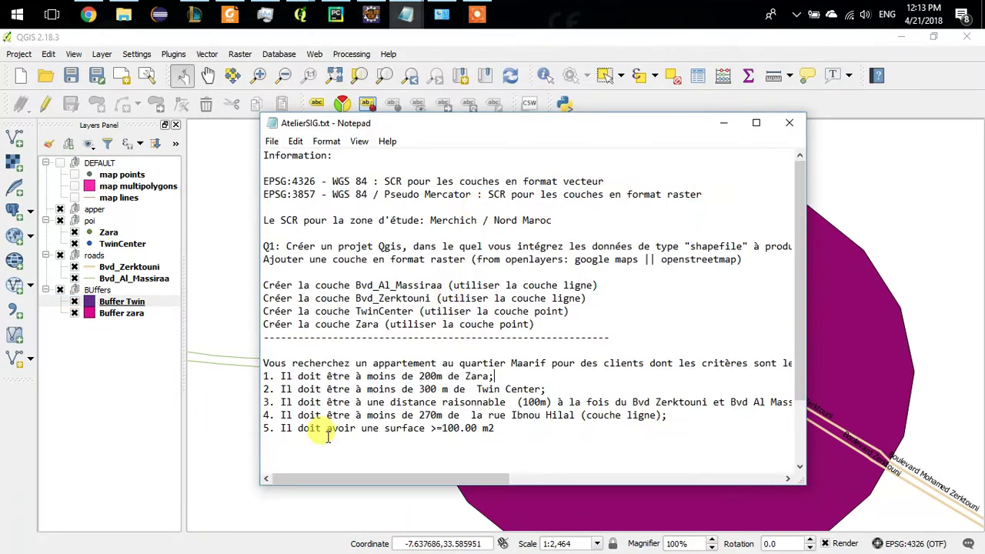
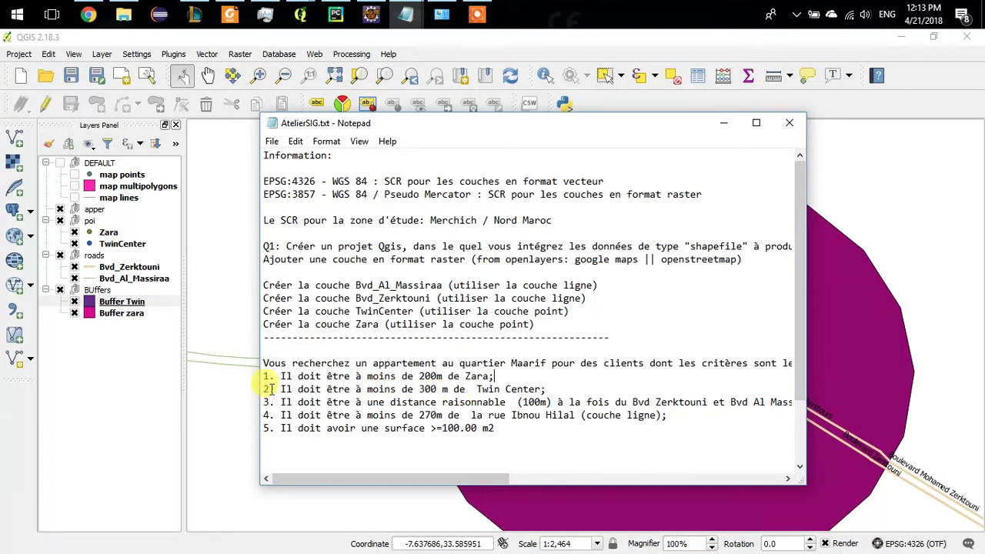
left_click(98, 372)
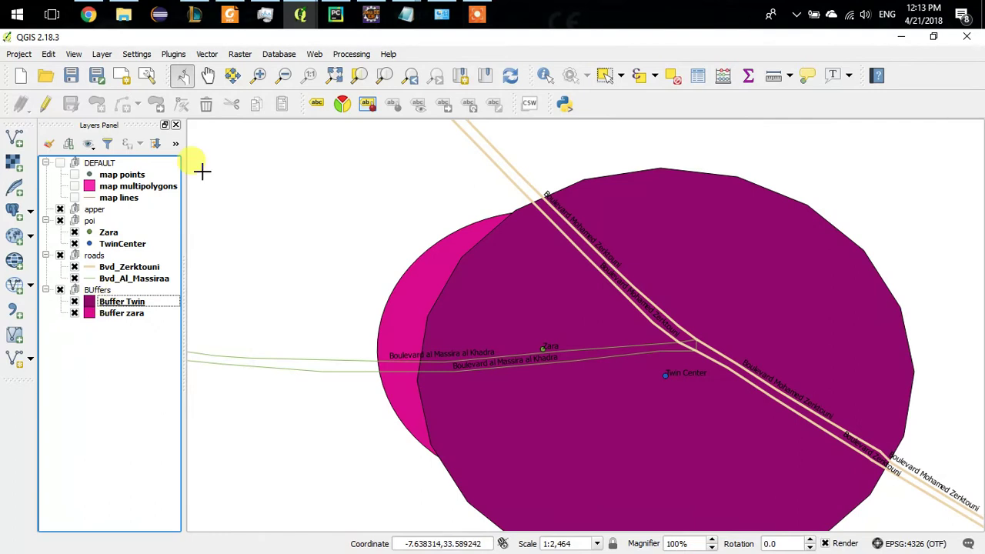
left_click(205, 55)
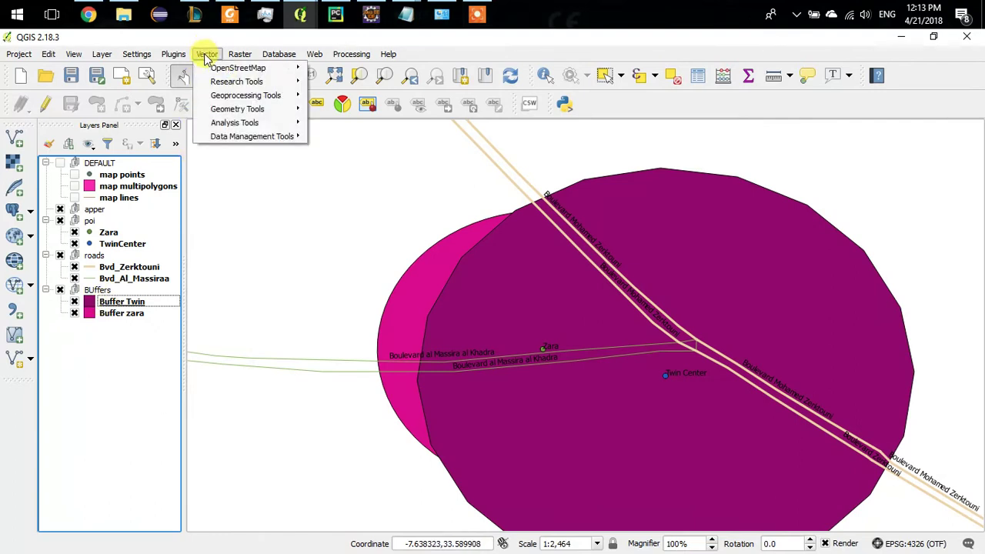
mouse_move(238, 94)
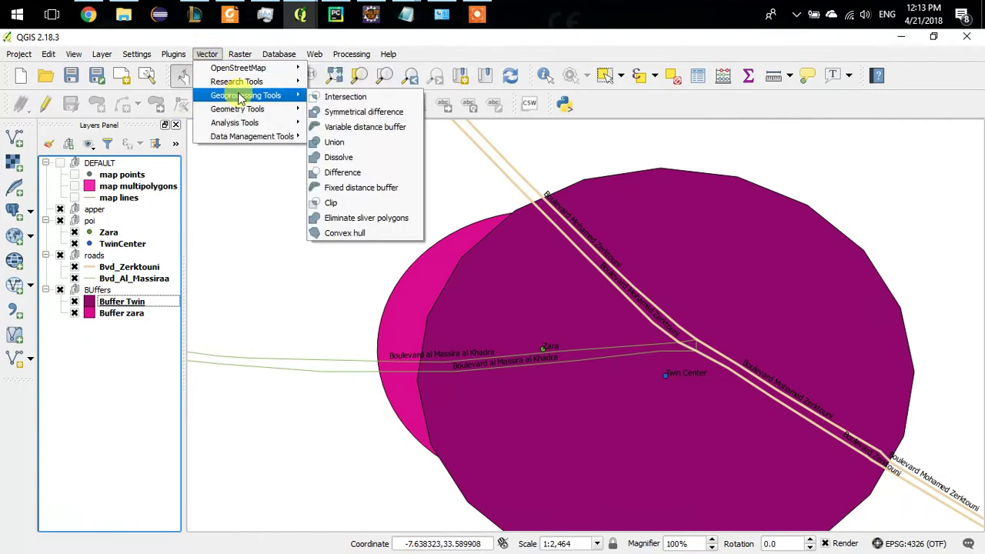
left_click(356, 98)
left_click(484, 173)
left_click(476, 178)
left_click(424, 207)
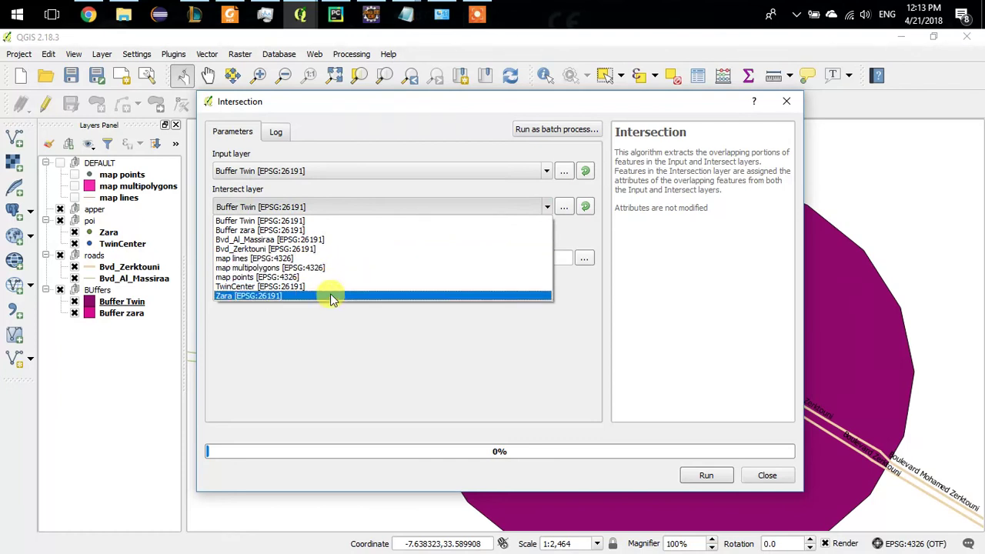
left_click(296, 230)
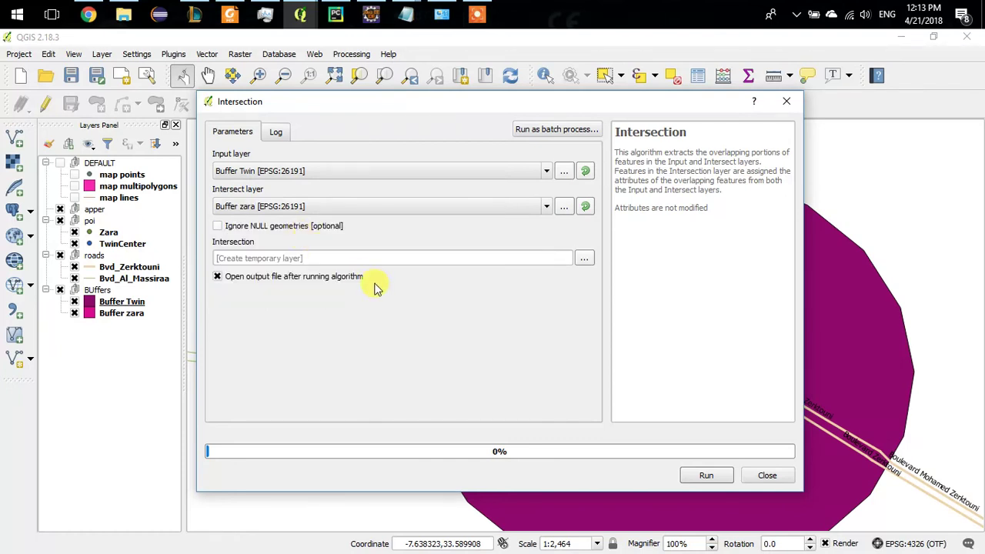
left_click(708, 475)
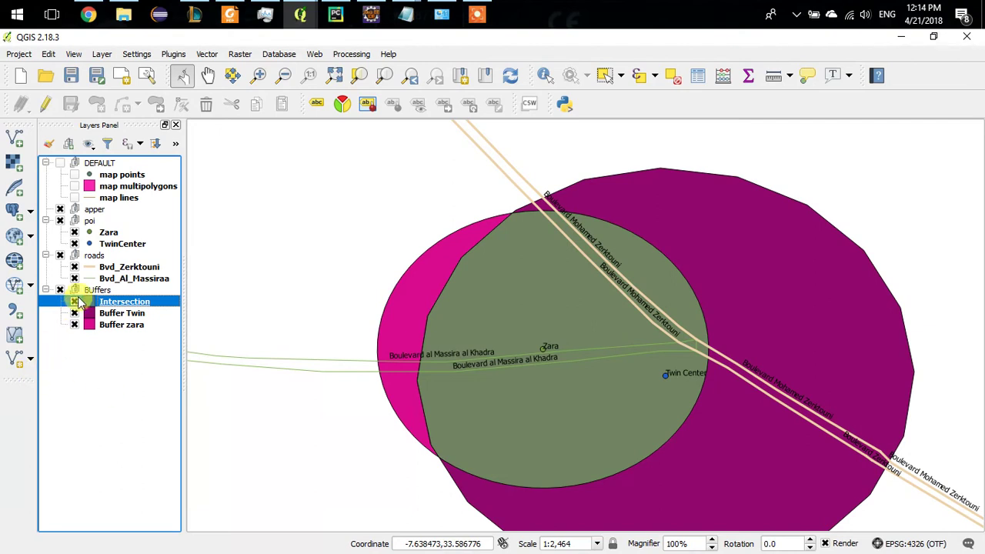
Create a top-level layer group named "Intersec" and move the Intersection layer into it
left_click(68, 143)
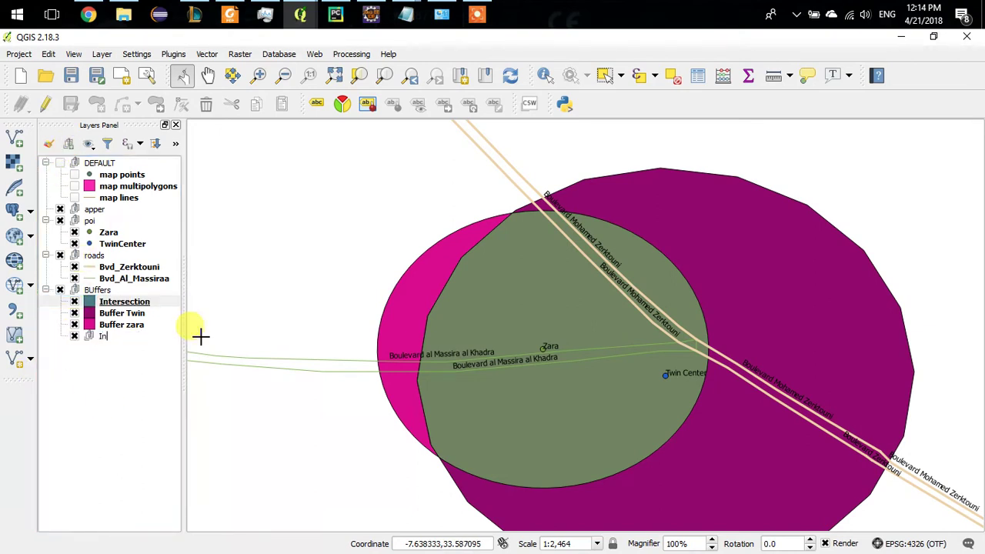
type("Intersec")
key("Return")
left_click_drag(123, 336, 38, 350)
left_click_drag(115, 301, 96, 343)
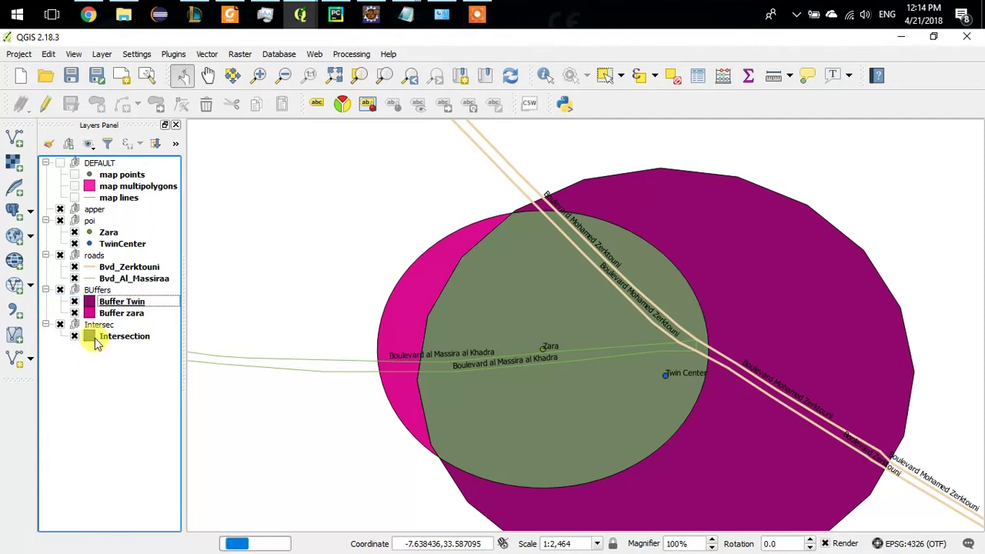
Hide the BUffers group and rename the Intersection layer to "Intersection Z T"
left_click(126, 338)
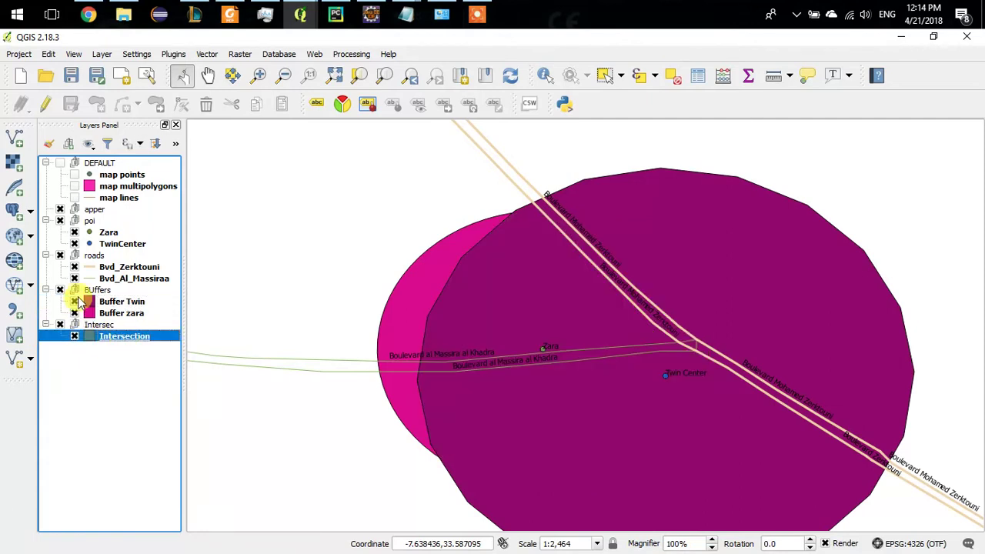
left_click(60, 291)
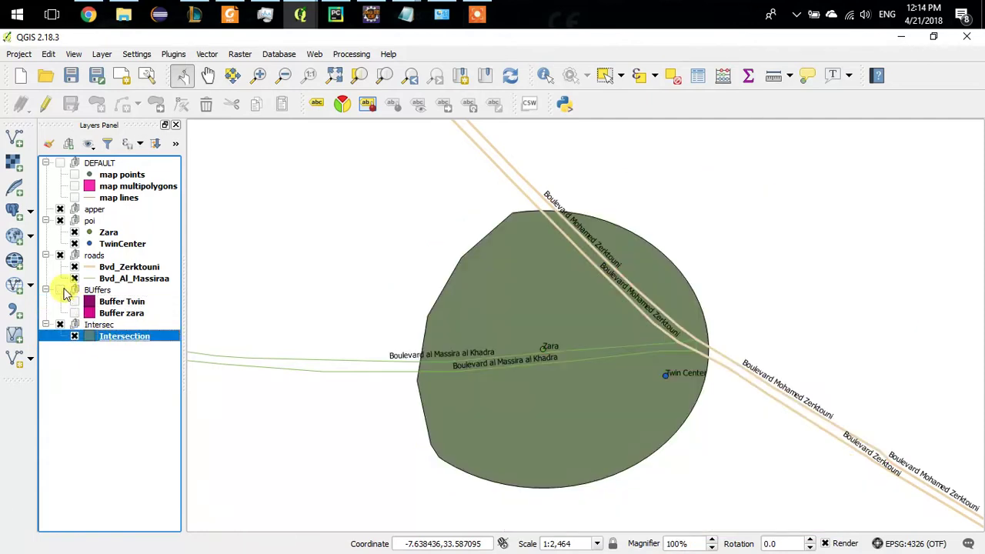
right_click(121, 342)
left_click(120, 330)
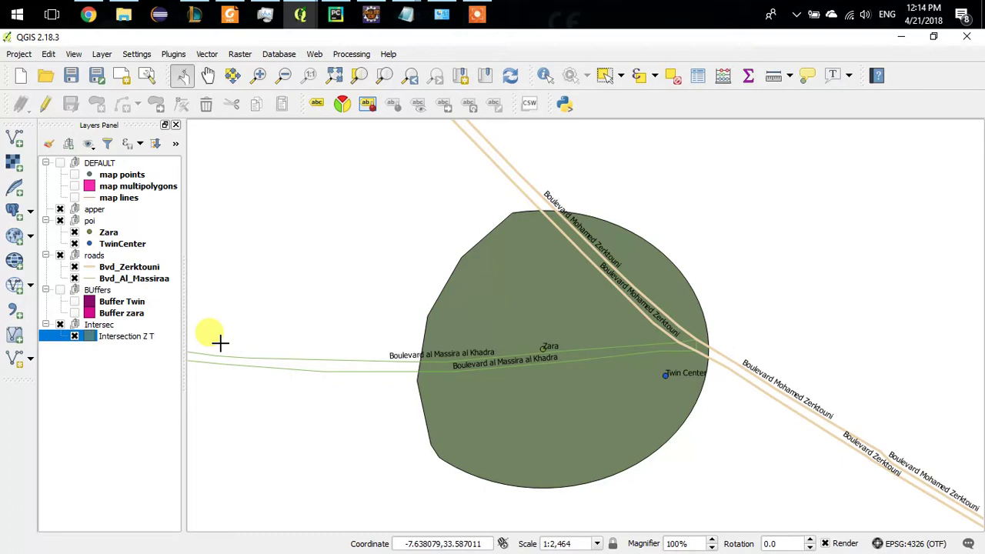
left_click(150, 383)
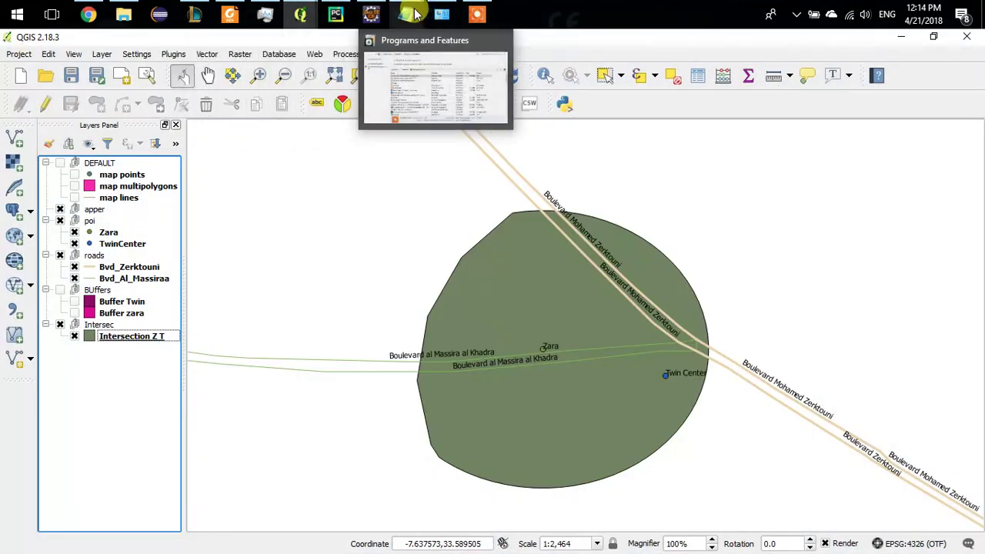
Switch to AtelierSIG.txt in Notepad, read the full distance criterion for the two boulevards, and return to QGIS
mouse_move(406, 14)
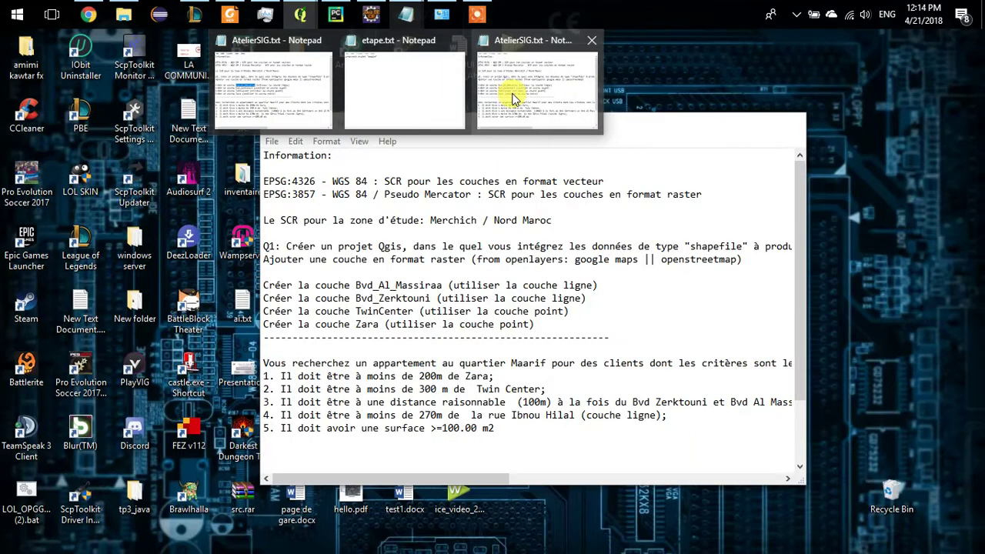
left_click(514, 98)
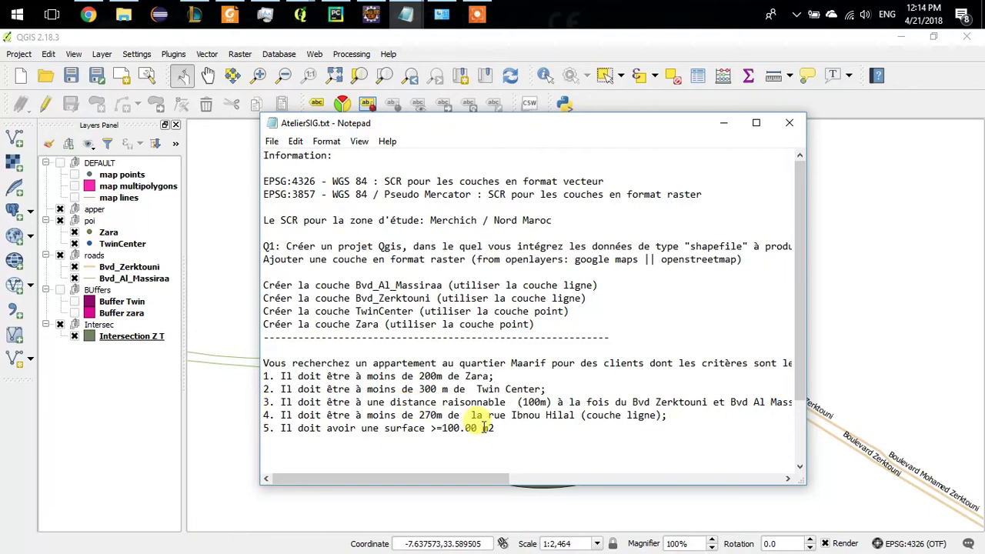
left_click_drag(471, 478, 504, 477)
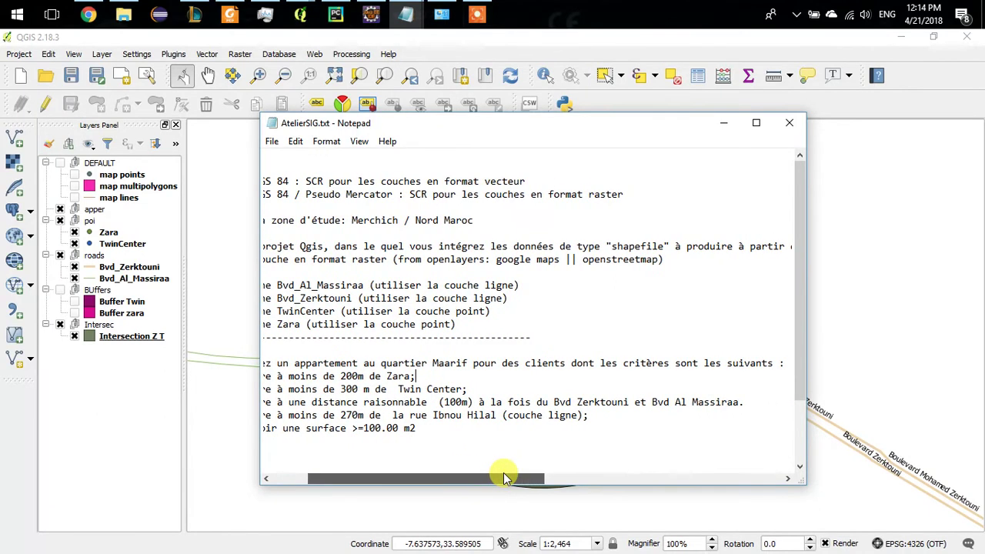
left_click_drag(394, 481, 359, 479)
left_click(114, 458)
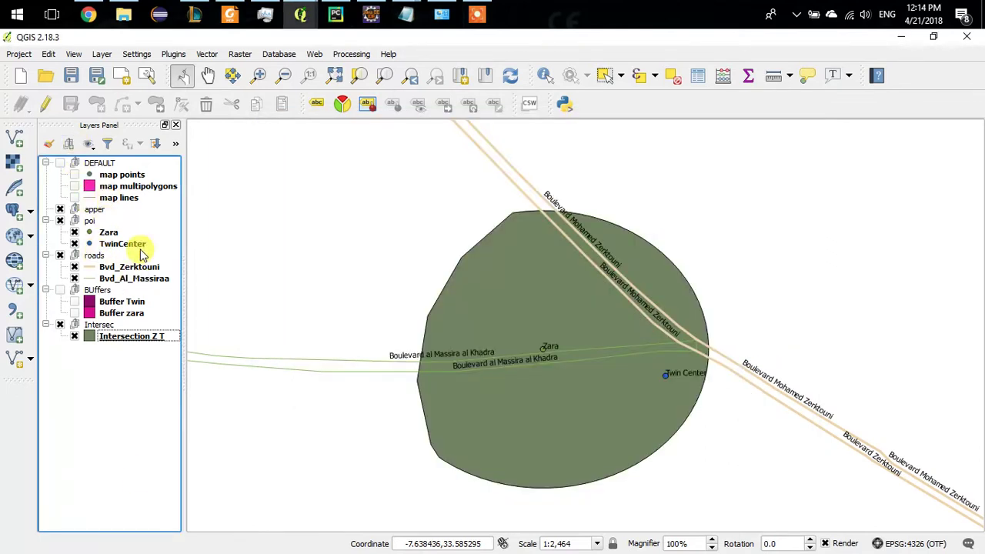
Create a temporary fixed distance buffer of 100 m around Bvd_Al_Massiraa and move it into the BUffers group
left_click(211, 56)
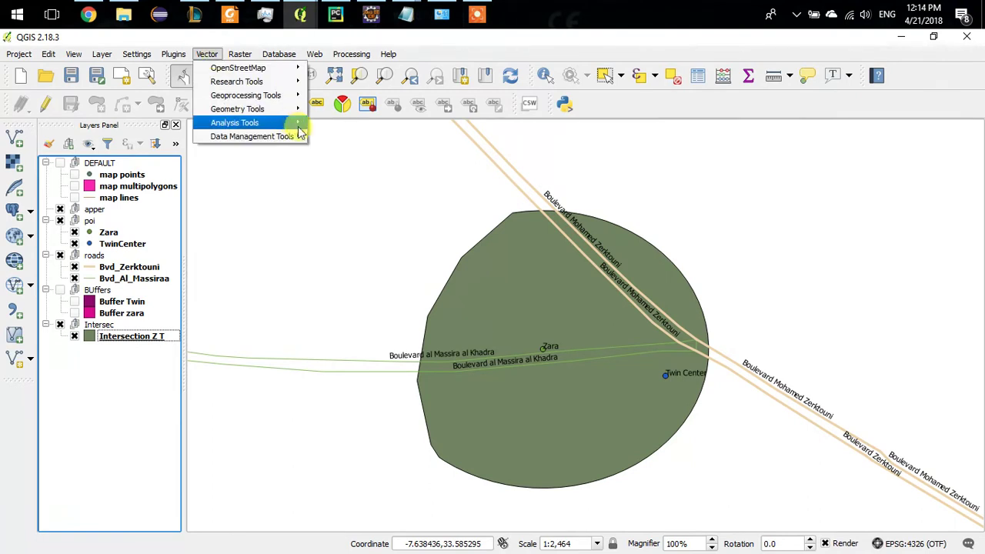
mouse_move(284, 98)
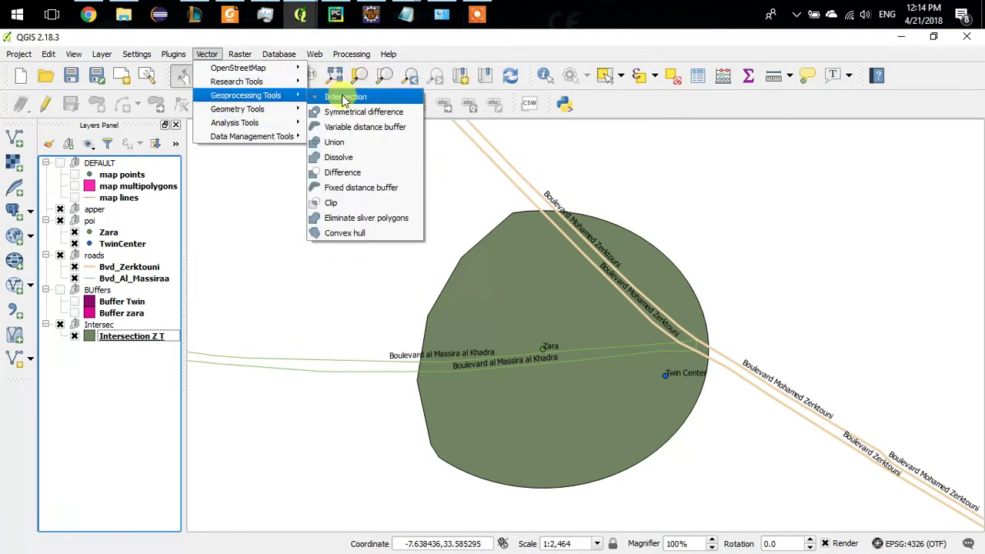
left_click(385, 192)
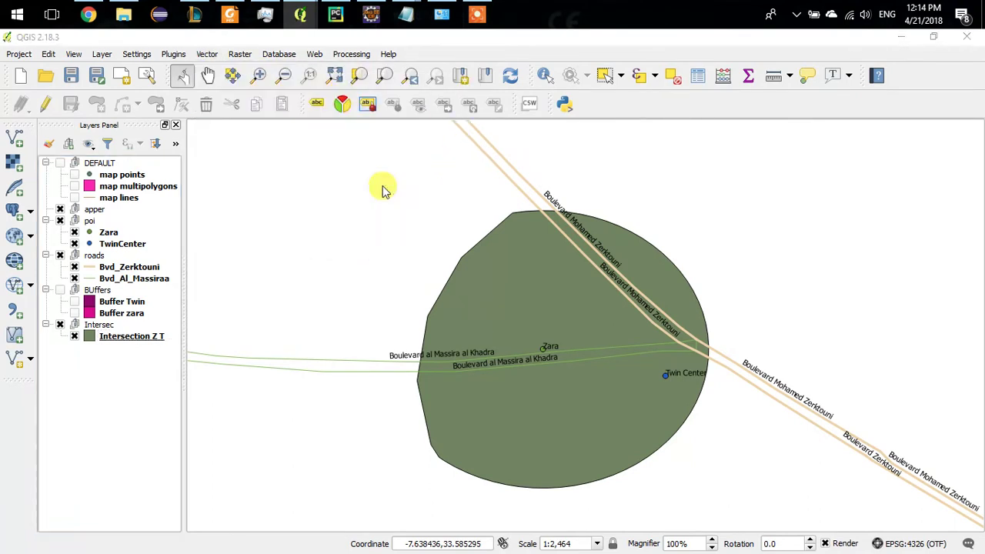
left_click(351, 174)
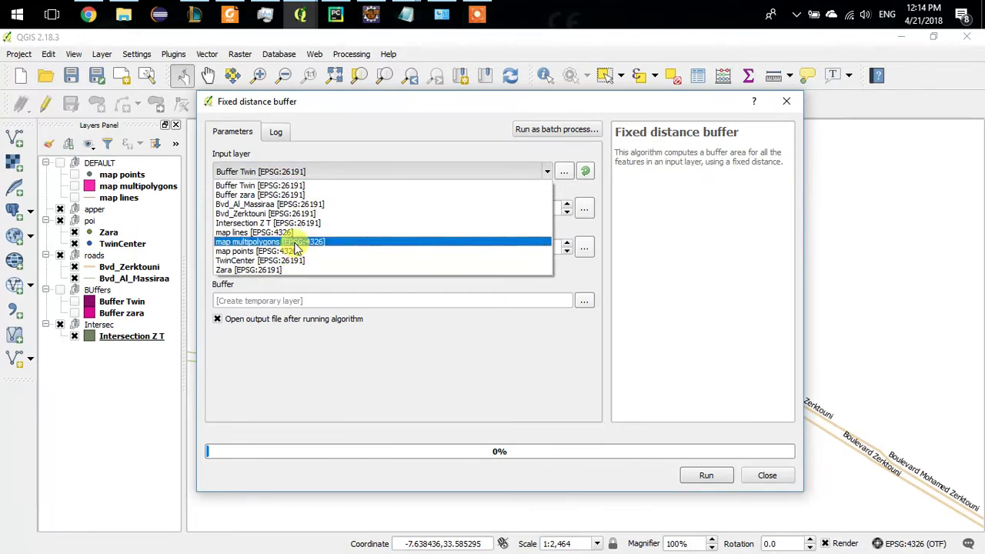
left_click(291, 204)
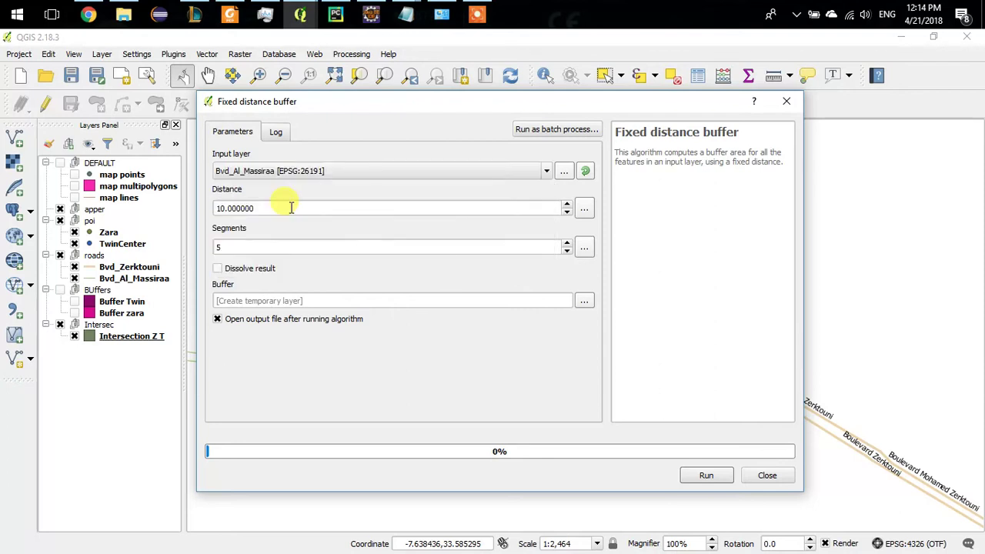
left_click(229, 208)
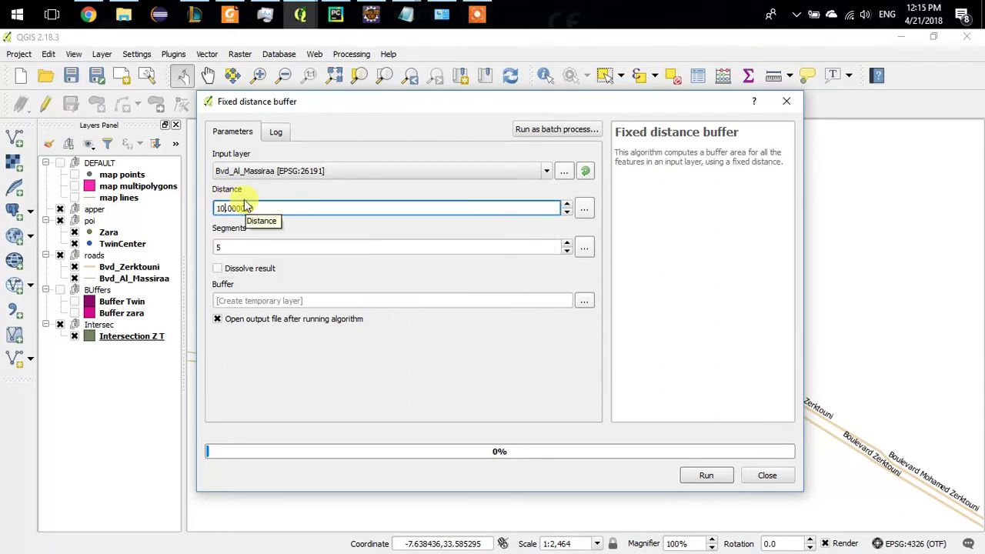
left_click(702, 475)
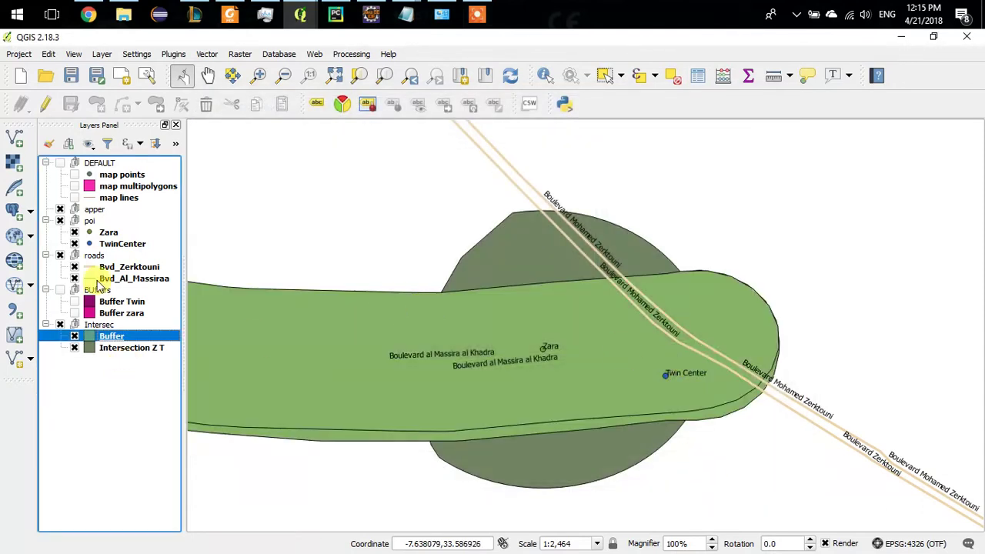
left_click_drag(90, 339, 84, 289)
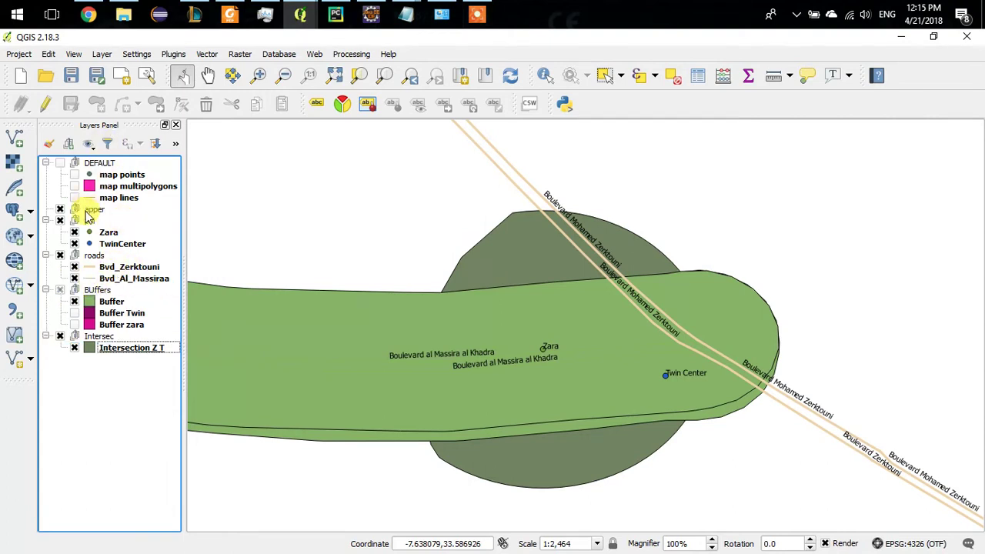
Create a temporary fixed distance buffer of 100 m around Bvd_Zerktouni
left_click(206, 54)
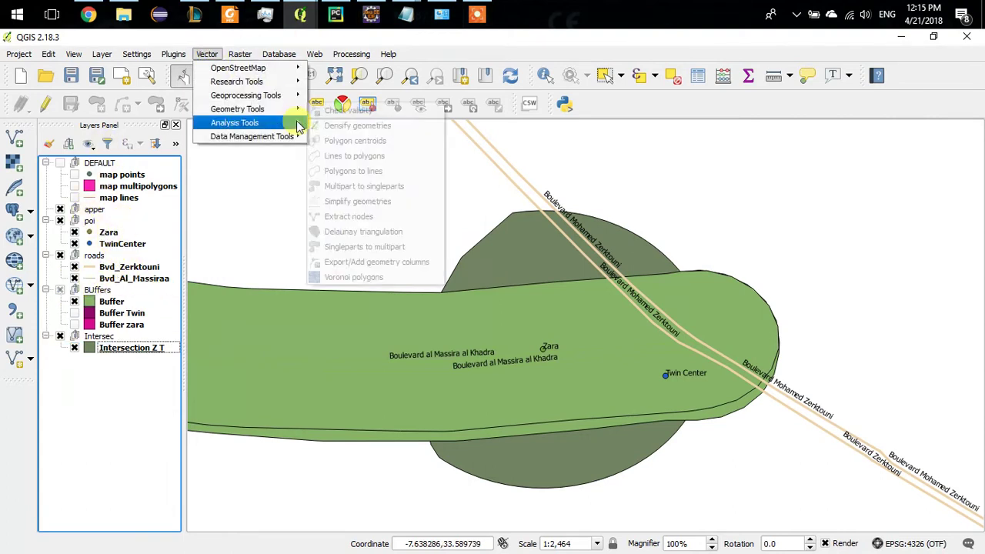
mouse_move(245, 95)
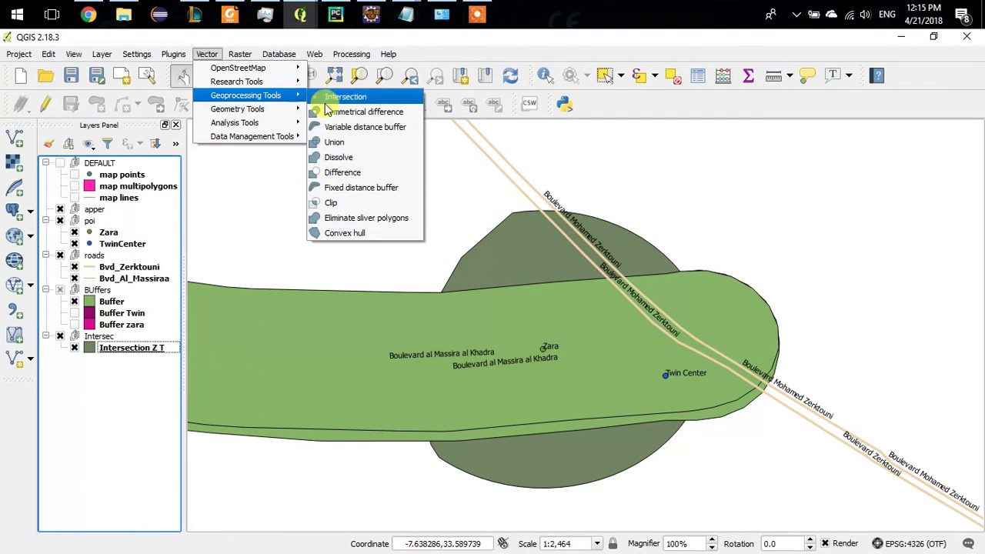
left_click(359, 186)
left_click(254, 169)
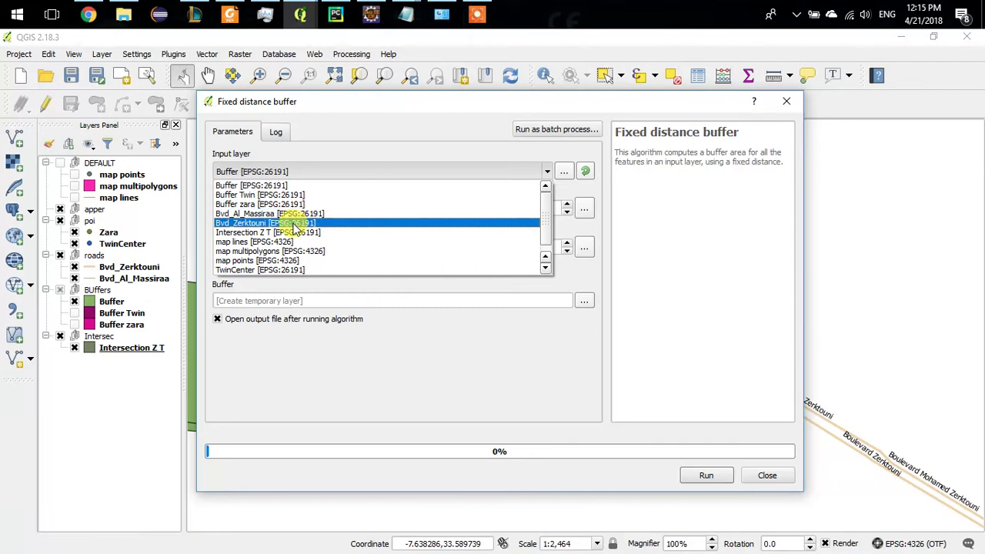
left_click(299, 223)
left_click_drag(571, 93, 376, 113)
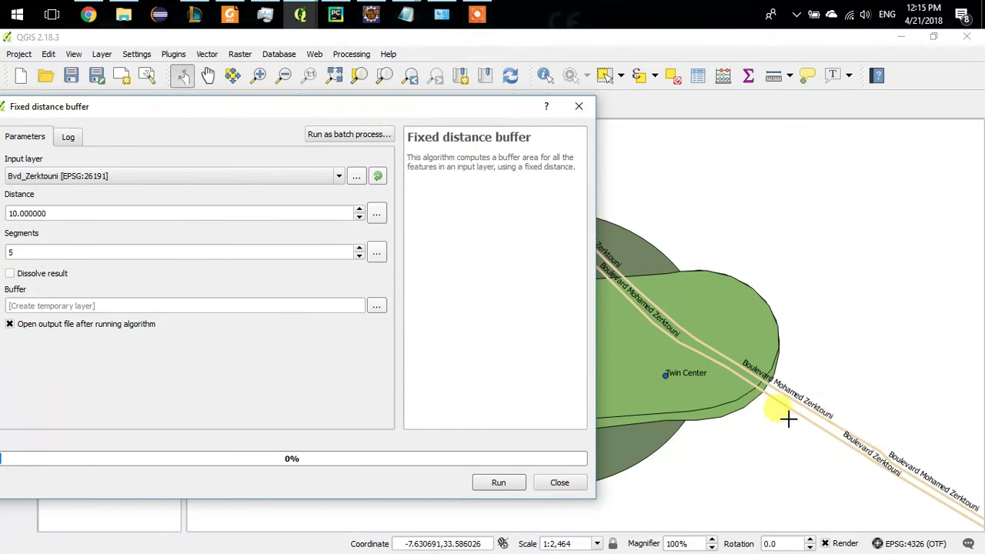
left_click_drag(262, 110, 466, 123)
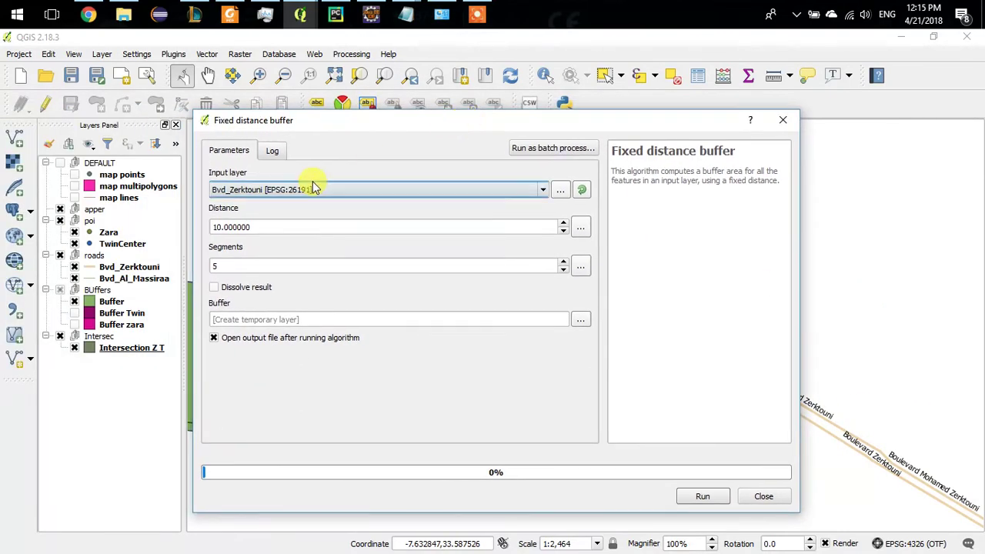
left_click(217, 225)
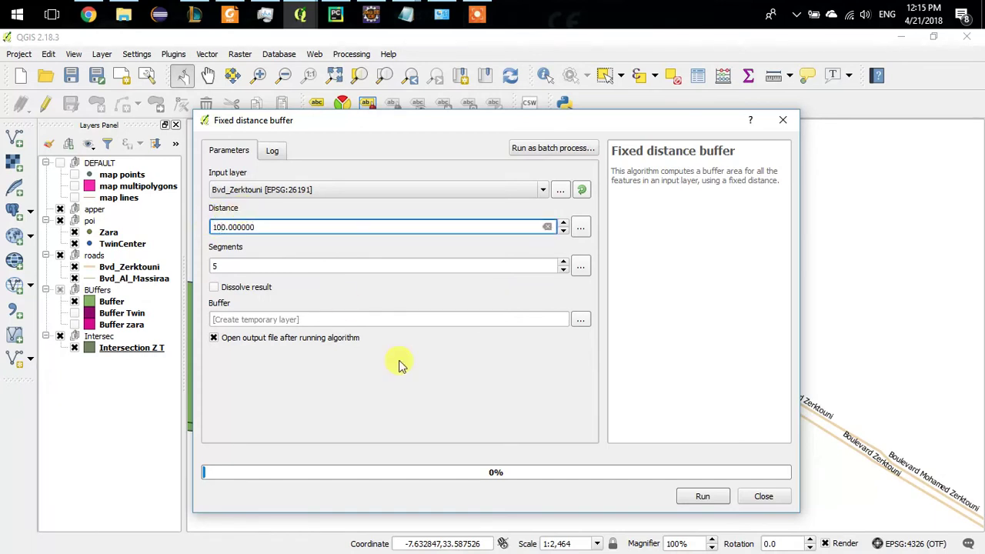
left_click(687, 495)
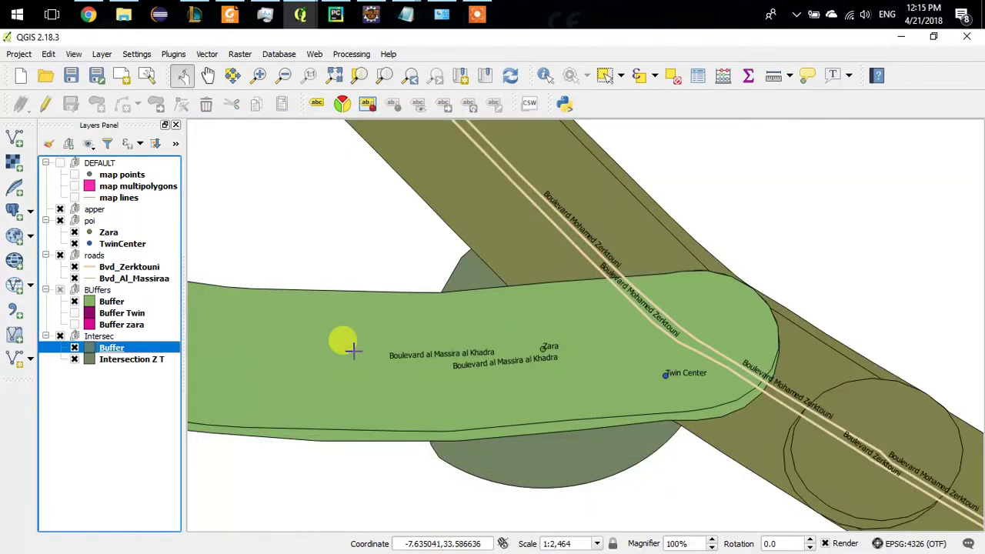
Rename the new Zerktouni buffer layer to "Buffer zer" and move it into the BUffers group
right_click(91, 348)
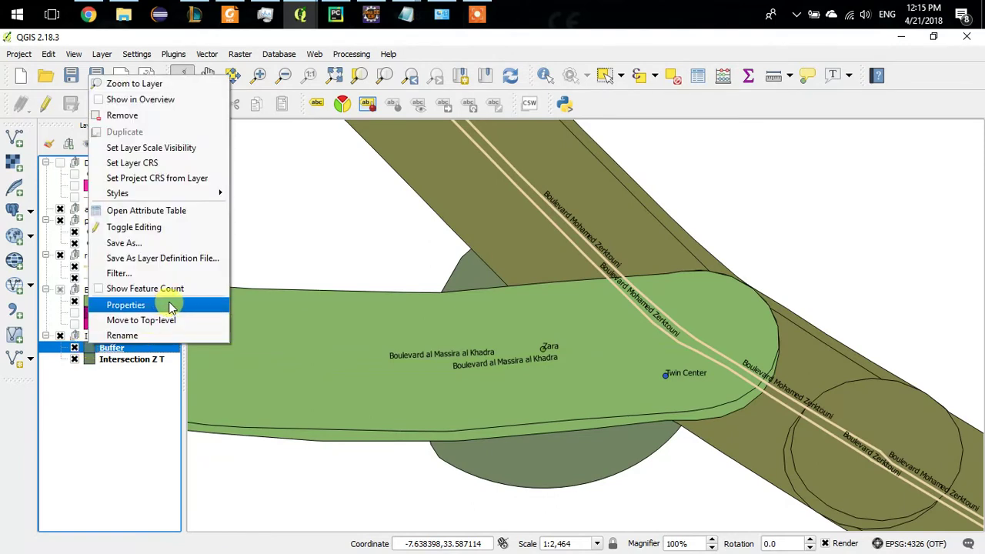
left_click(154, 335)
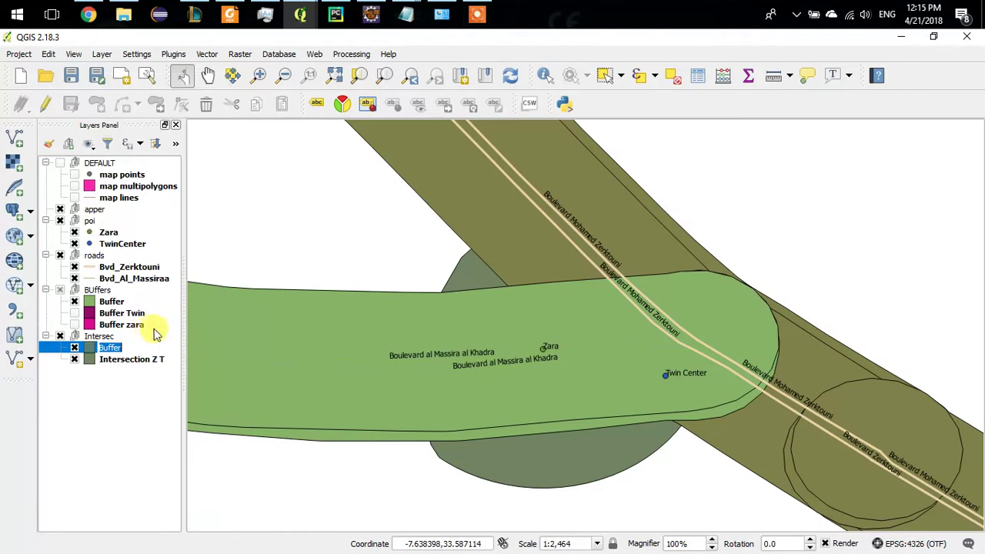
type("Buffer zer")
key("Return")
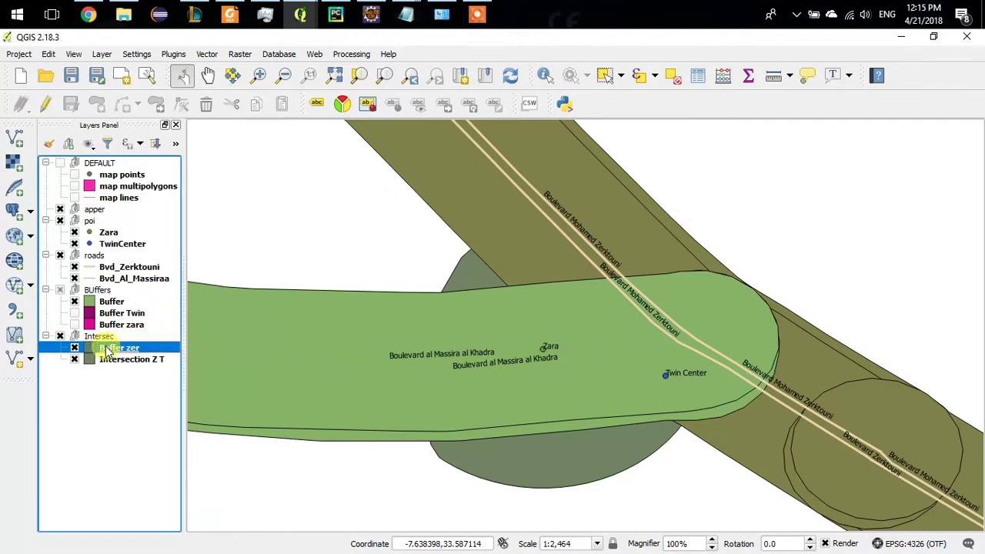
left_click_drag(100, 350, 80, 296)
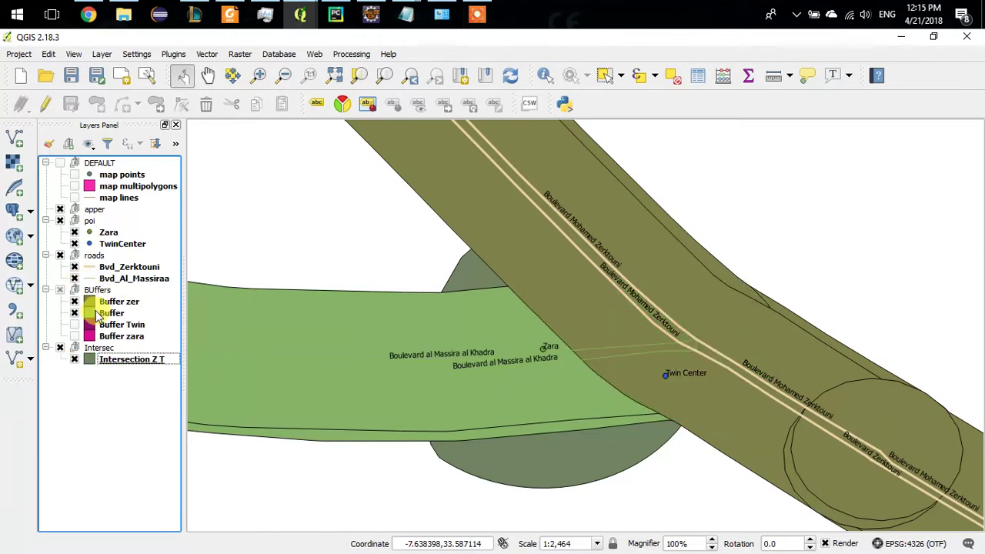
Rename the Al Massiraa buffer layer to "Buffer masira" and hide both boulevard buffers
left_click(100, 315)
right_click(100, 314)
left_click(107, 302)
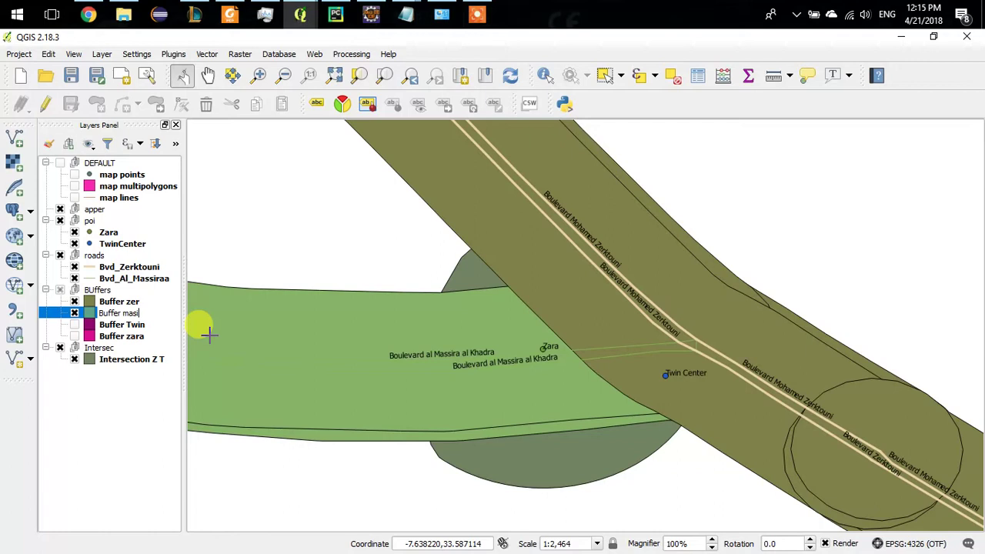
type("Buffer masira")
key("Return")
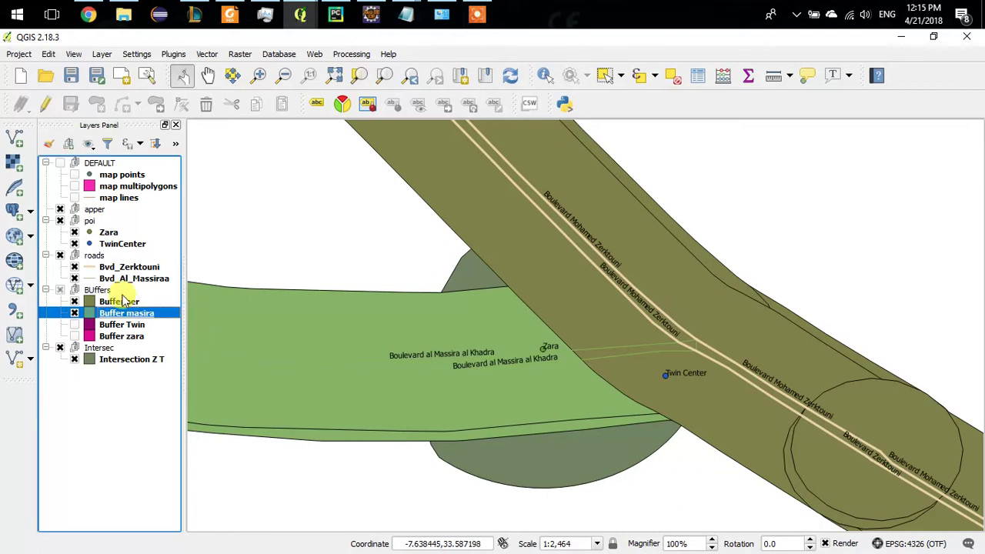
left_click(73, 301)
left_click(74, 313)
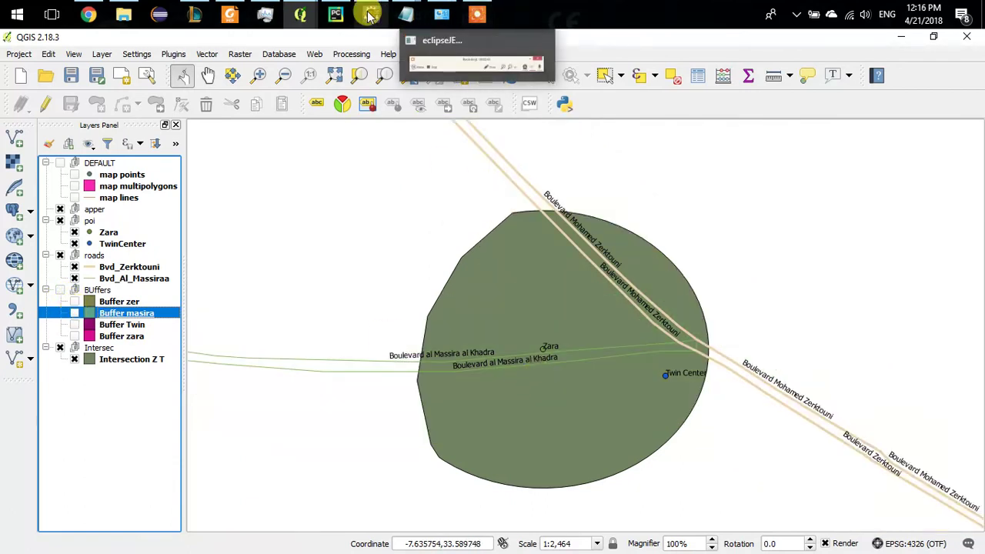
Intersect Buffer masira with Buffer zer into a temporary layer
left_click(213, 60)
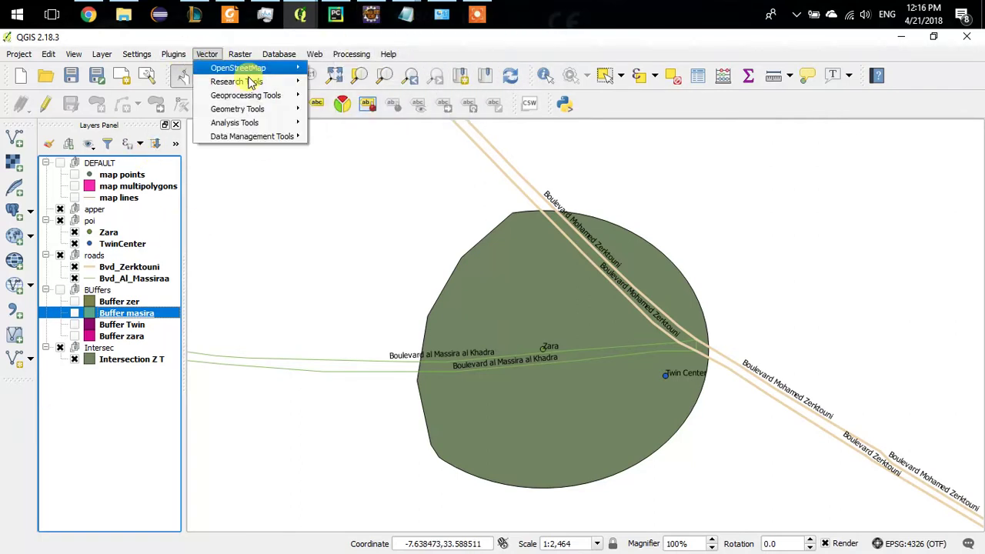
mouse_move(276, 84)
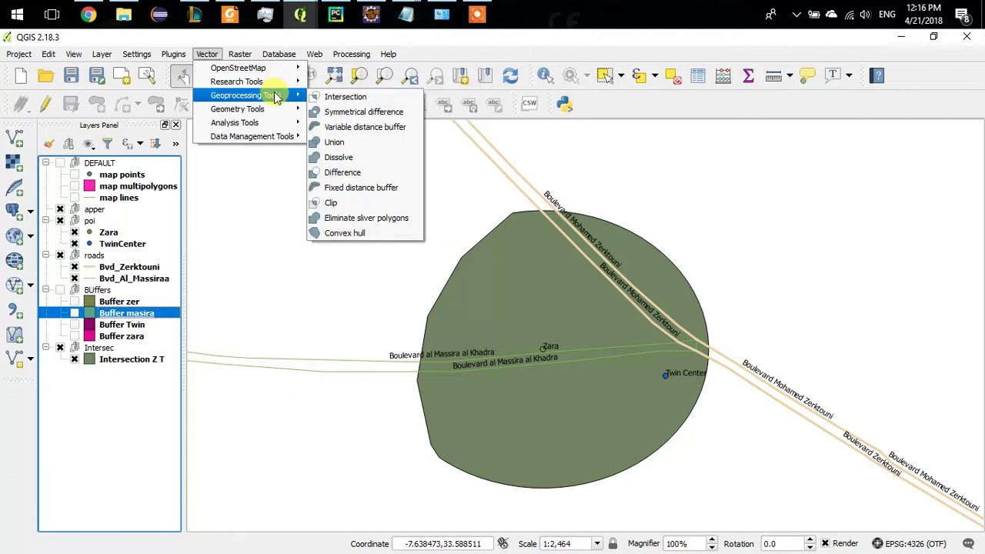
left_click(327, 97)
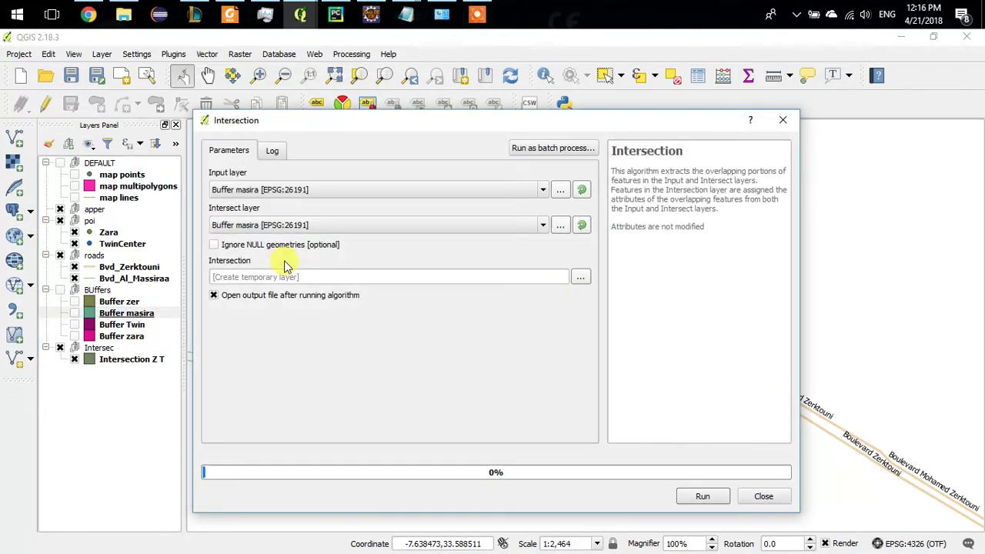
left_click(334, 225)
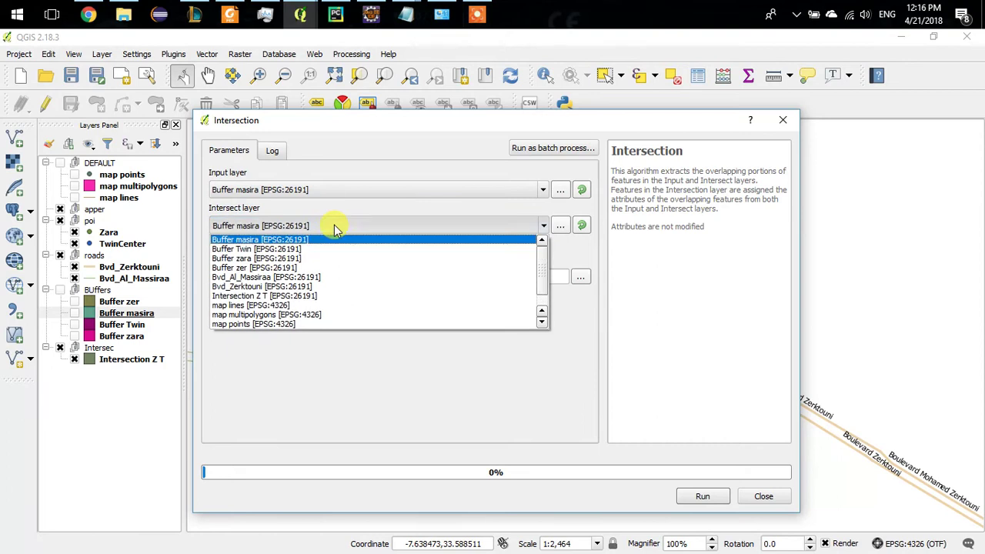
left_click(308, 270)
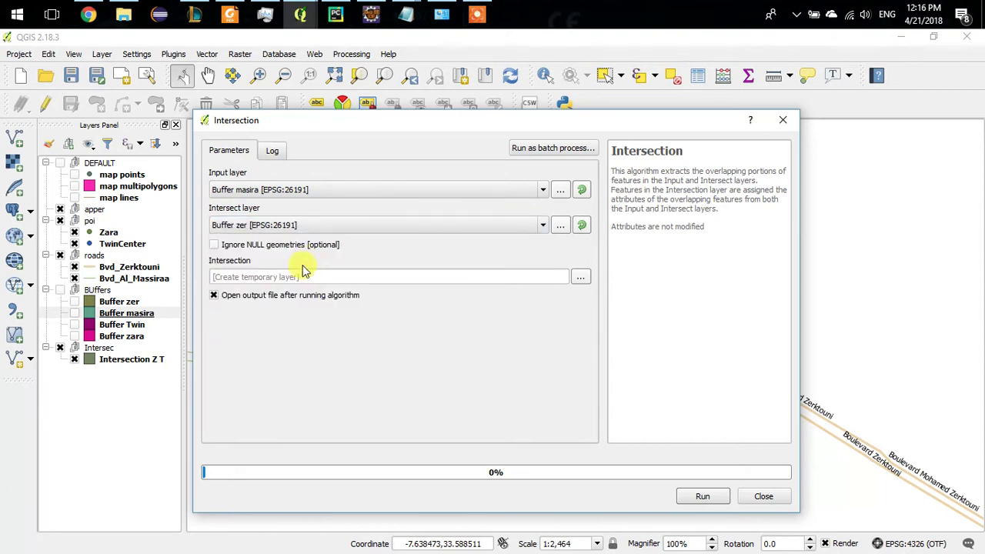
left_click(728, 497)
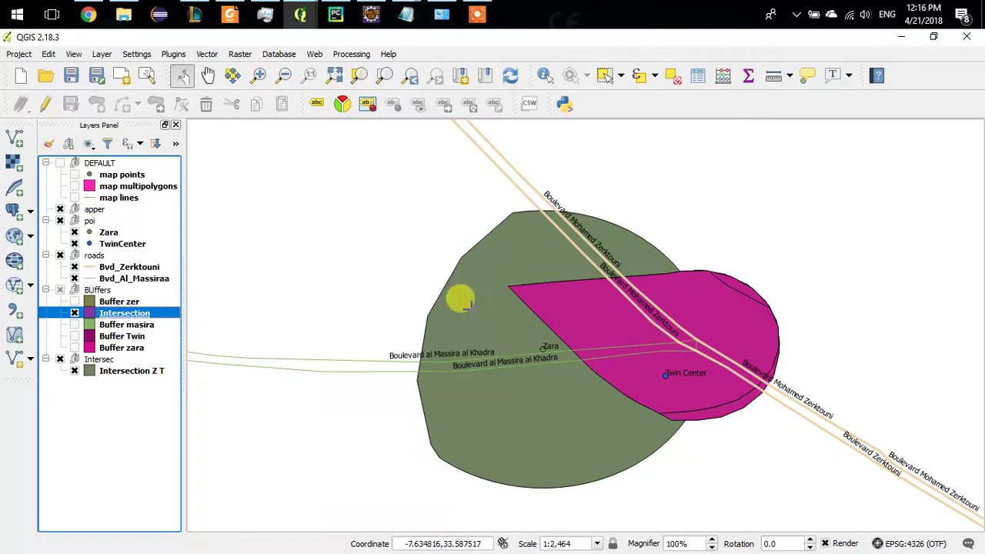
Move the new Intersection layer into the Intersec group and rename it "Intersection 1"
left_click_drag(99, 322, 75, 359)
right_click(118, 362)
left_click(189, 351)
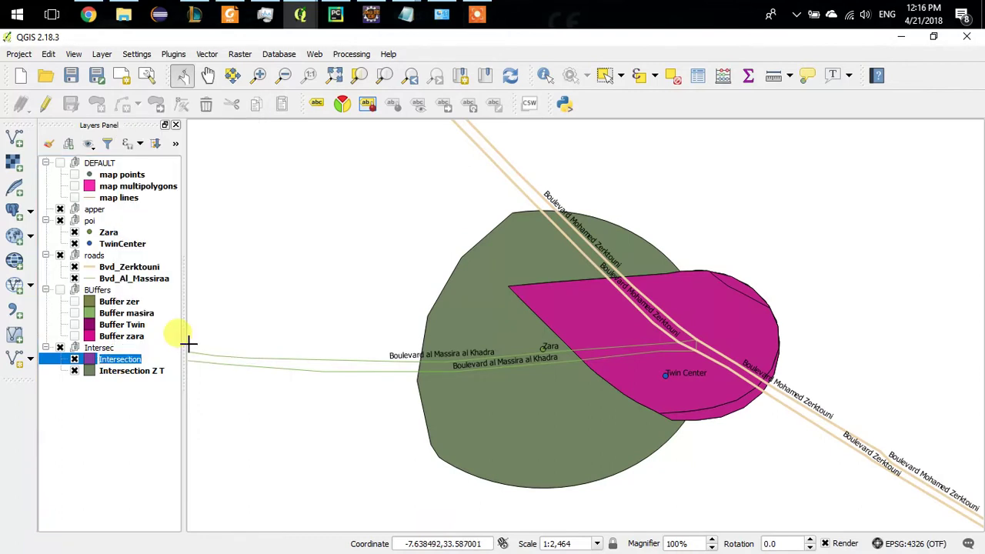
type("1")
key("Return")
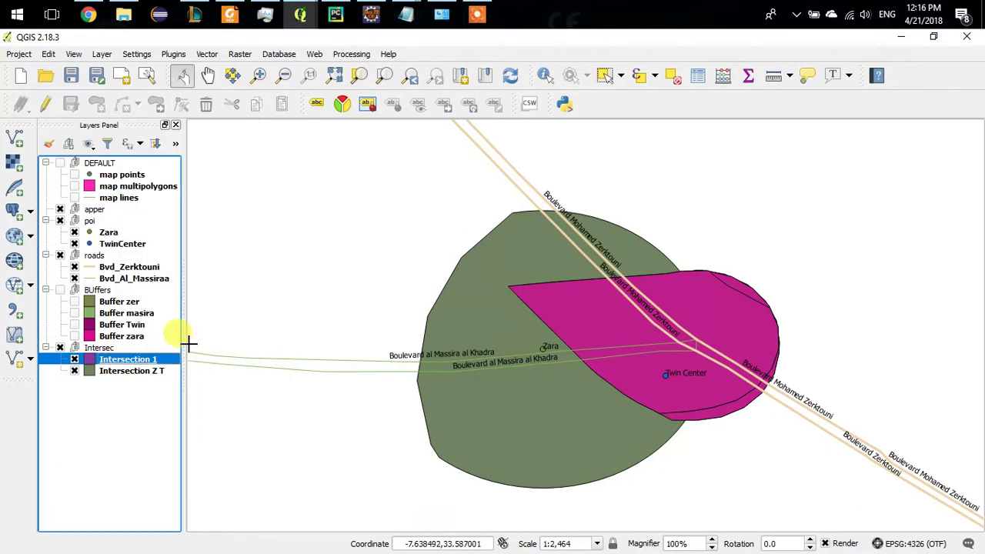
left_click(121, 396)
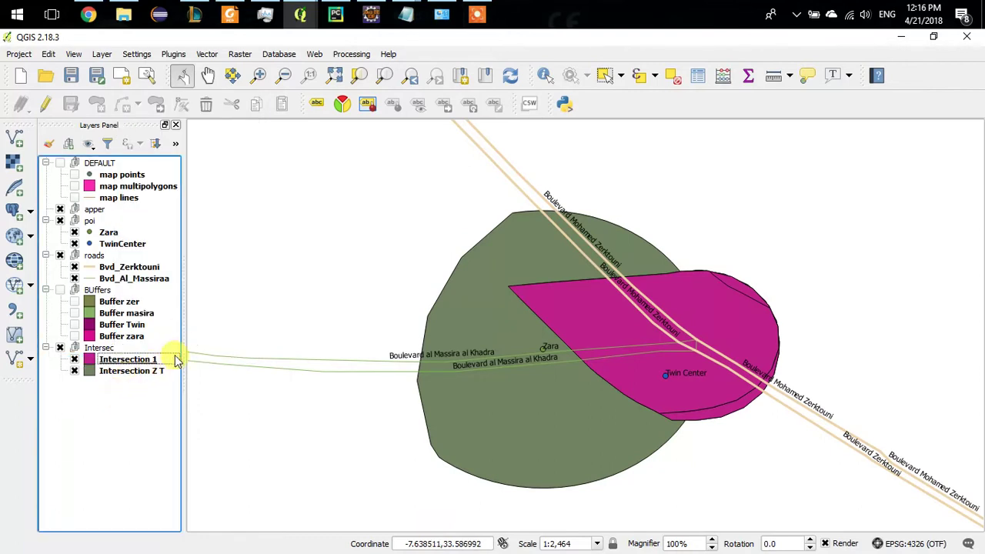
Rename the Intersection 1 layer to "Intersection ZER MAS" and widen the layer list to show the full name
right_click(117, 359)
left_click(146, 352)
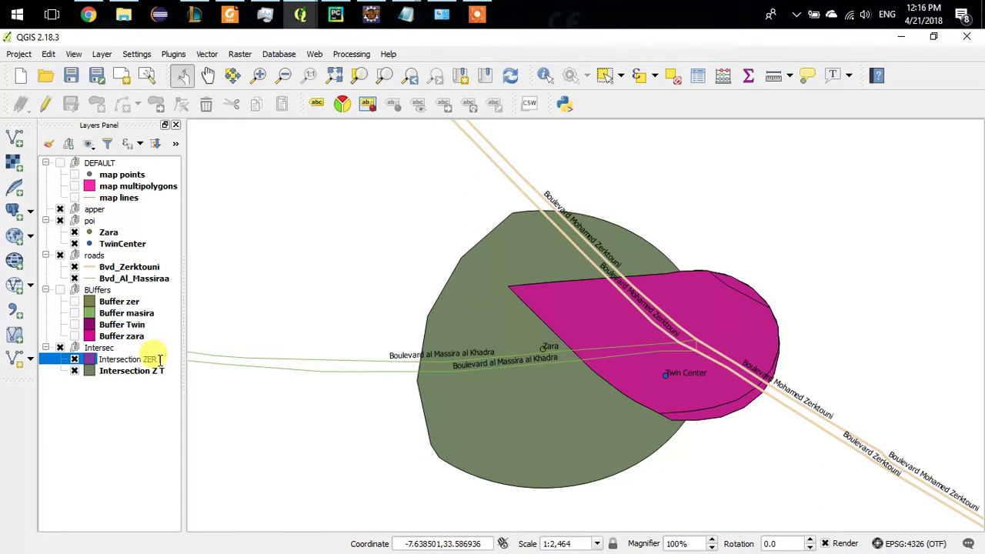
type("Intersection ZER MAS")
key("Return")
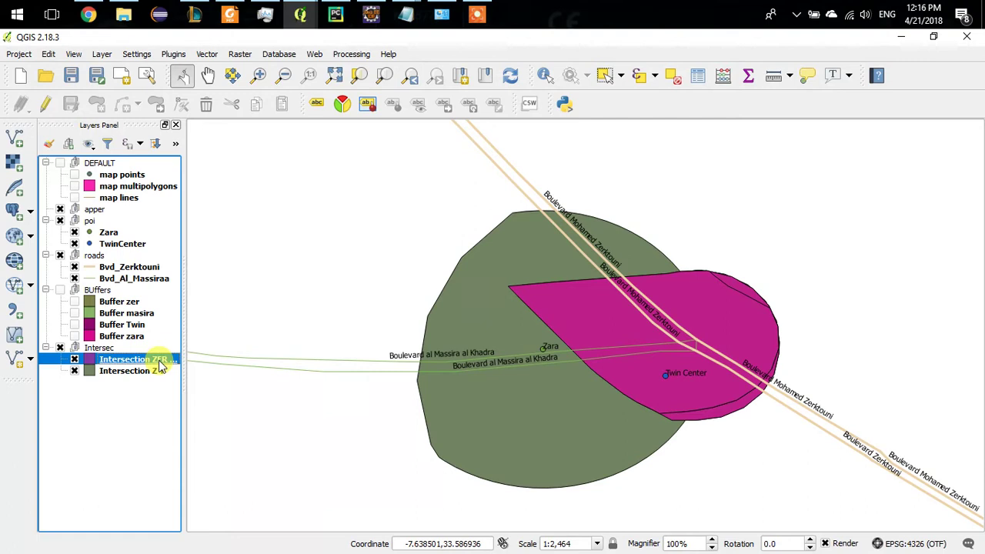
left_click(187, 356)
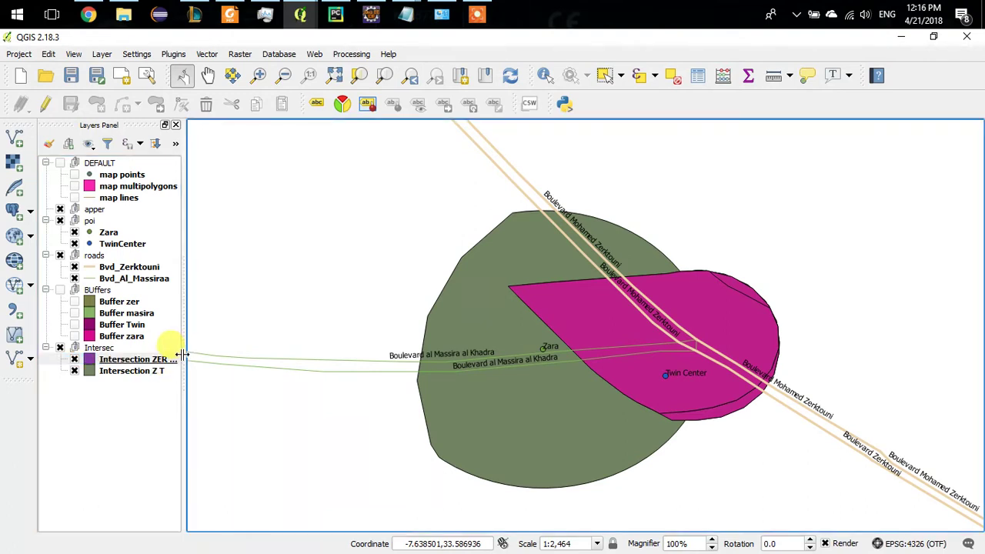
left_click_drag(185, 355, 205, 355)
left_click(163, 428)
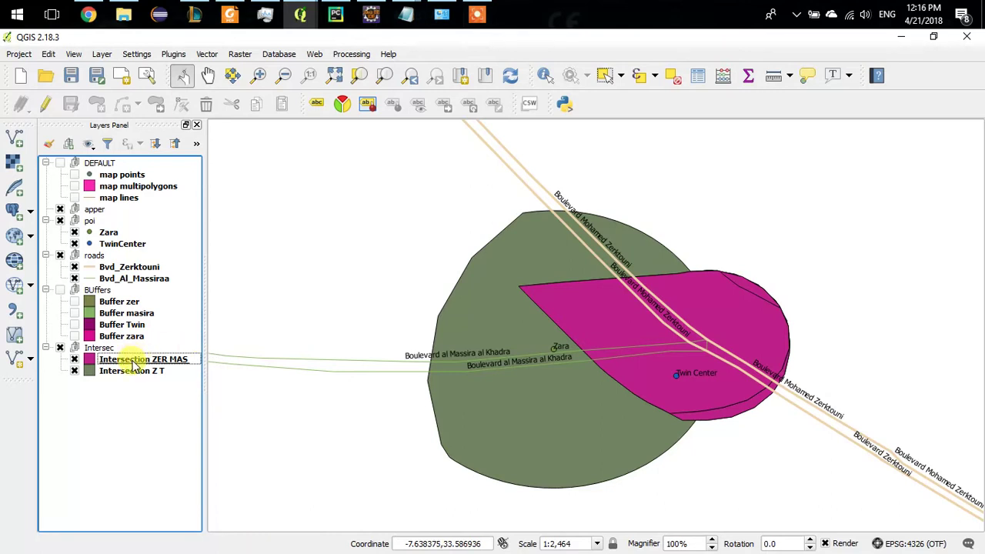
Intersect Intersection Z T with Intersection ZER MAS into a temporary layer
left_click(215, 54)
mouse_move(248, 97)
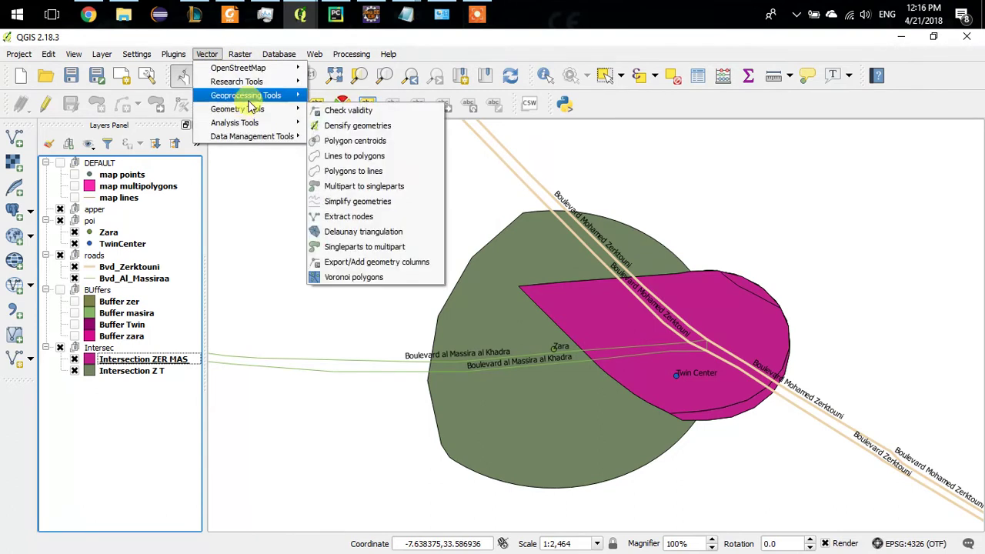
left_click(339, 95)
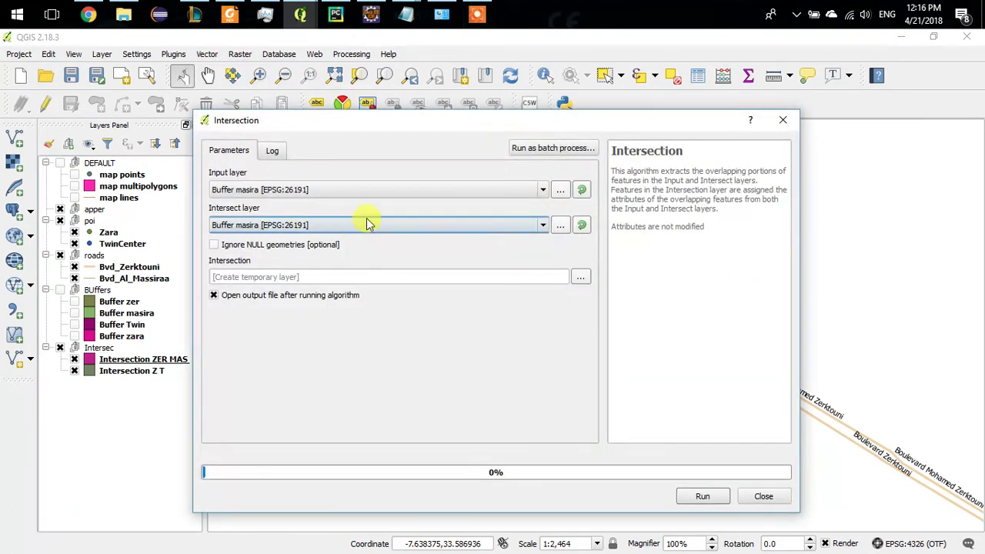
left_click(367, 223)
left_click(285, 304)
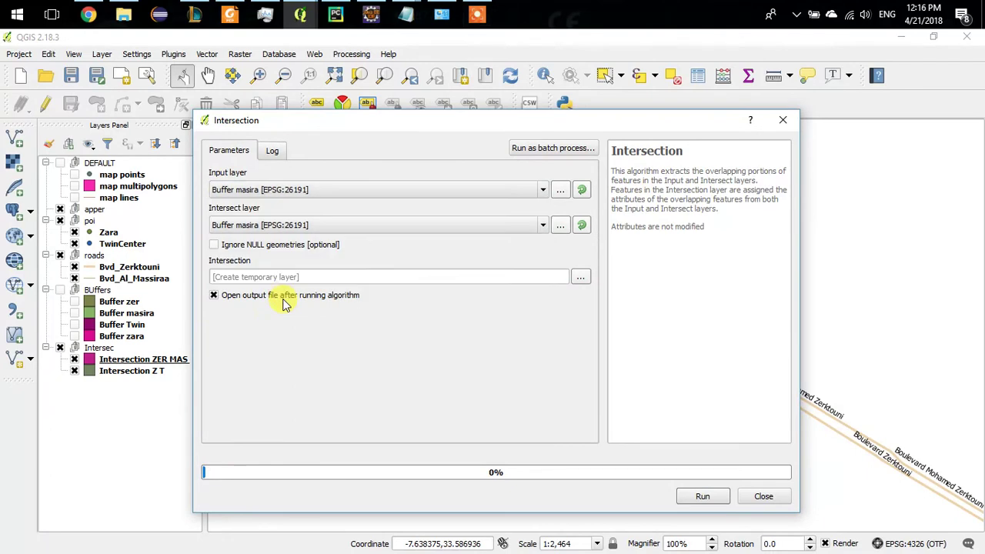
left_click(308, 192)
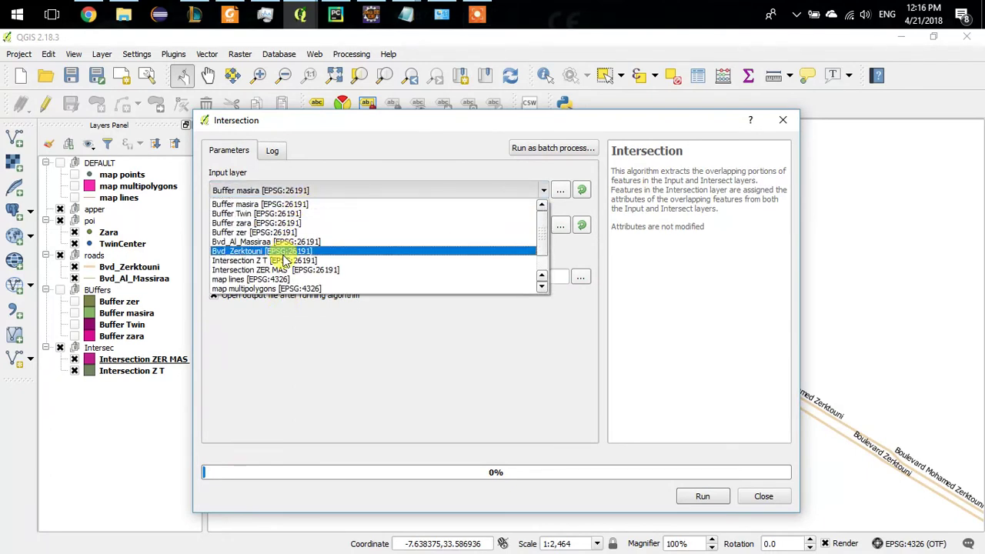
left_click(285, 260)
left_click(312, 225)
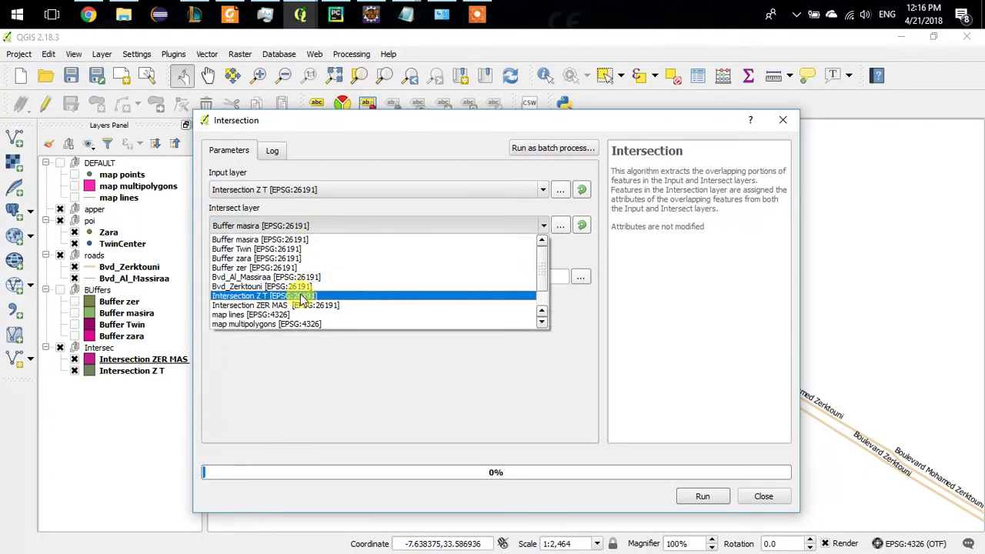
left_click(308, 305)
left_click(697, 497)
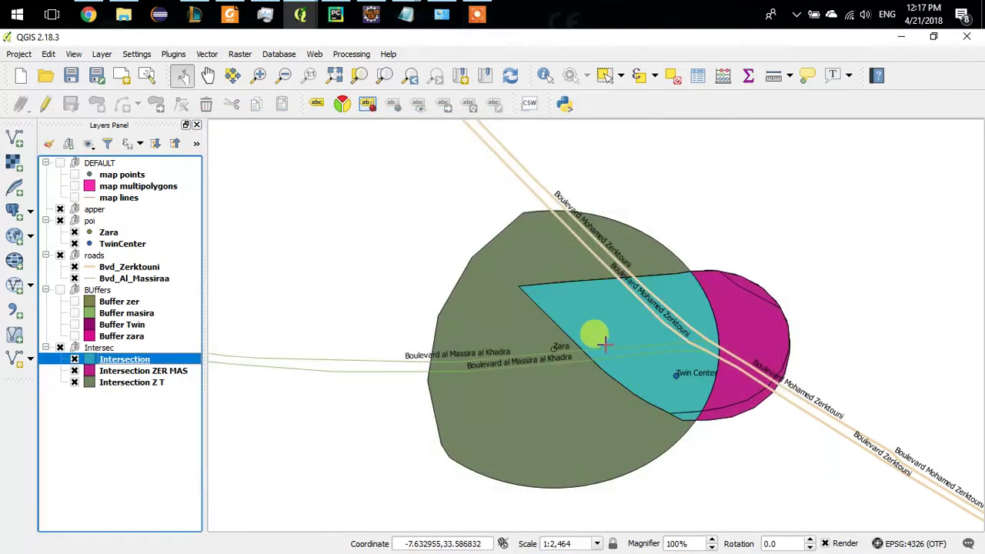
Hide the Intersection ZER MAS and Intersection Z T layers and rename the Intersection layer to "Intersection Prime"
left_click(73, 370)
left_click(74, 382)
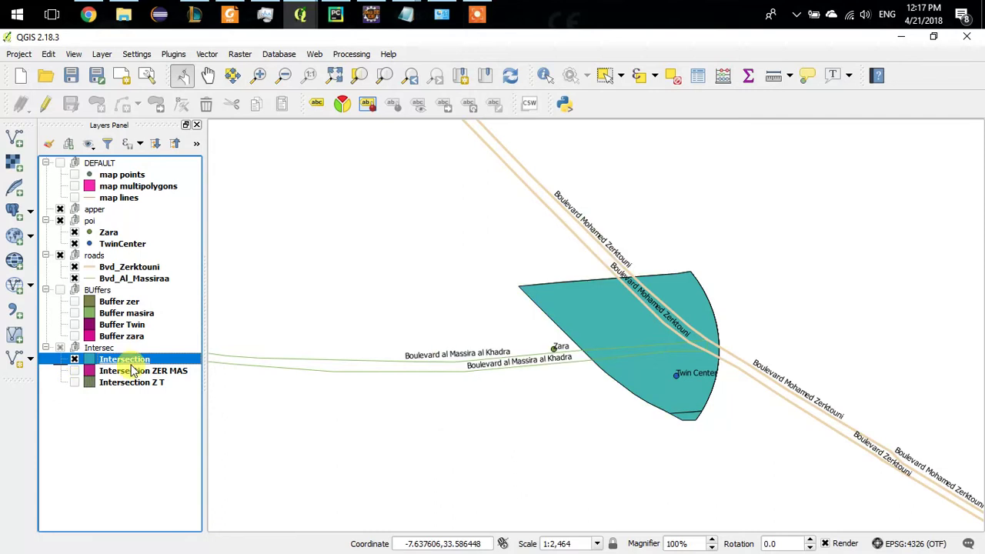
right_click(132, 361)
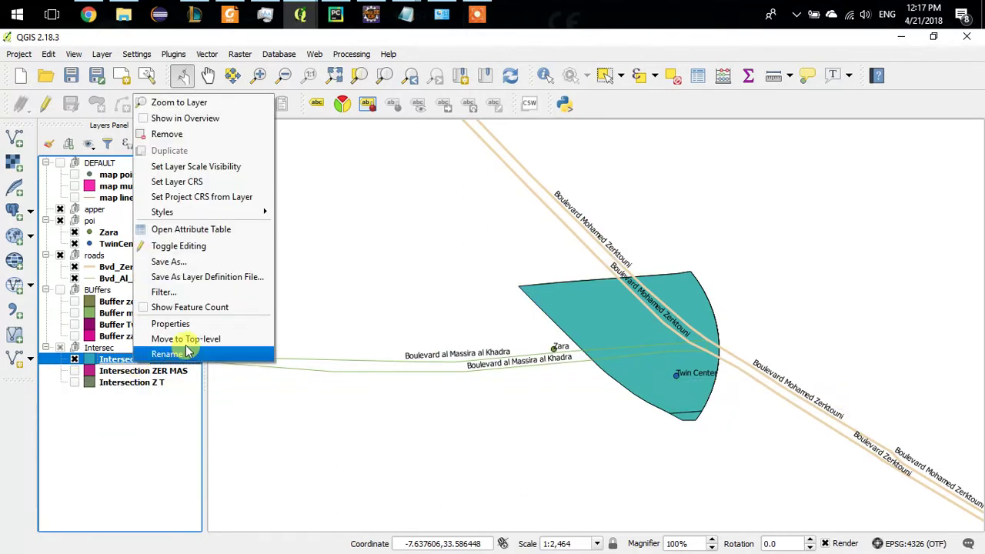
mouse_move(210, 215)
left_click(185, 354)
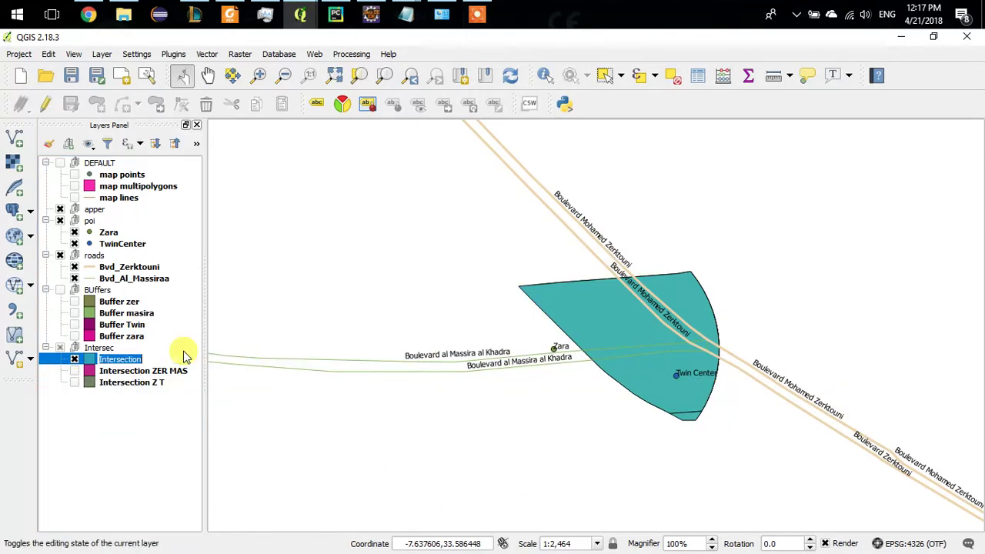
type("Intersection Pri")
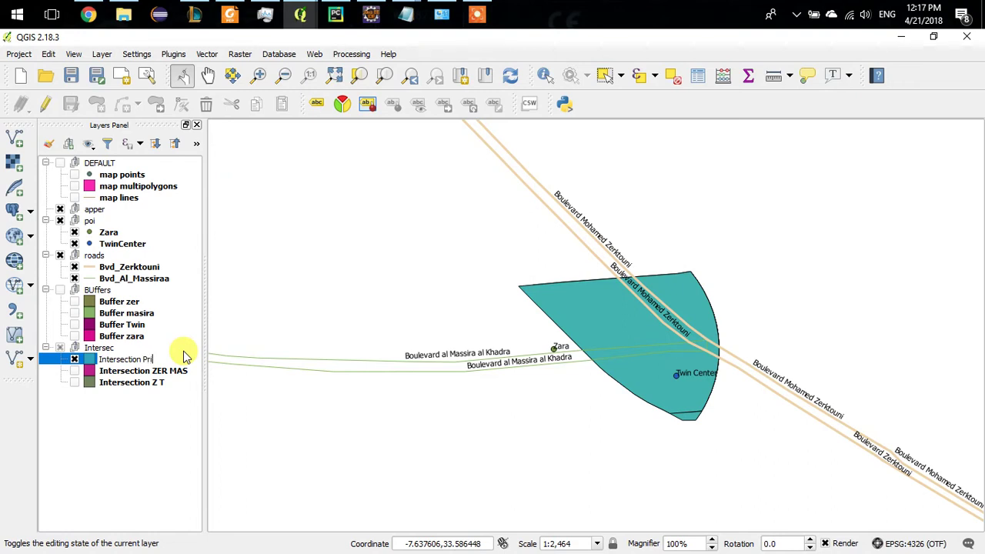
type("me")
key("Return")
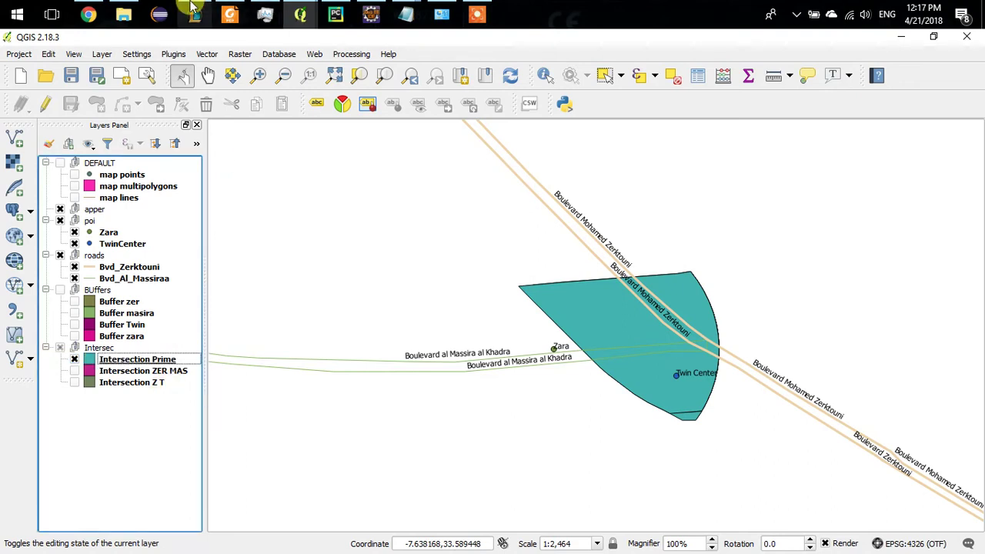
Switch to the AtelierSIG.txt notes in Notepad to read the remaining apartment criteria, and return to QGIS
left_click(405, 14)
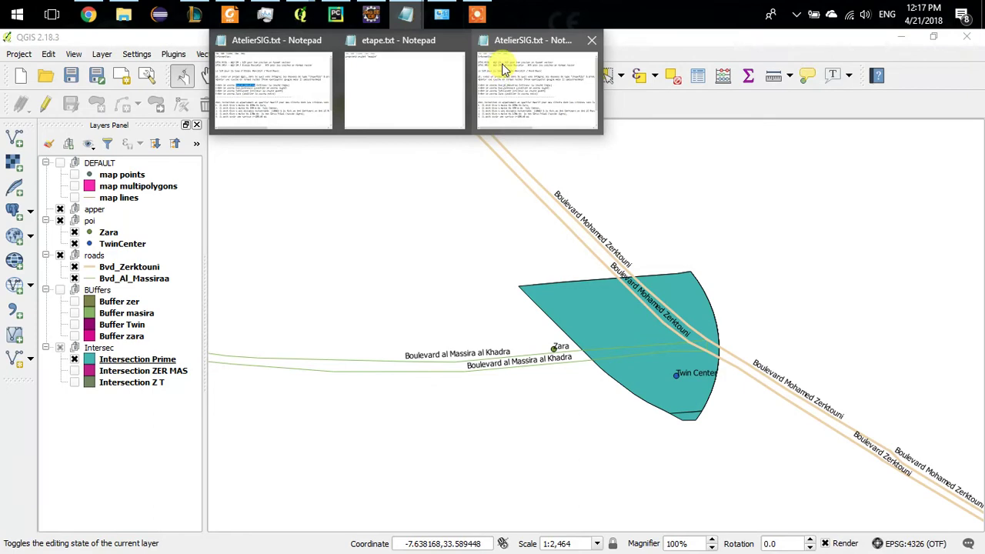
mouse_move(502, 66)
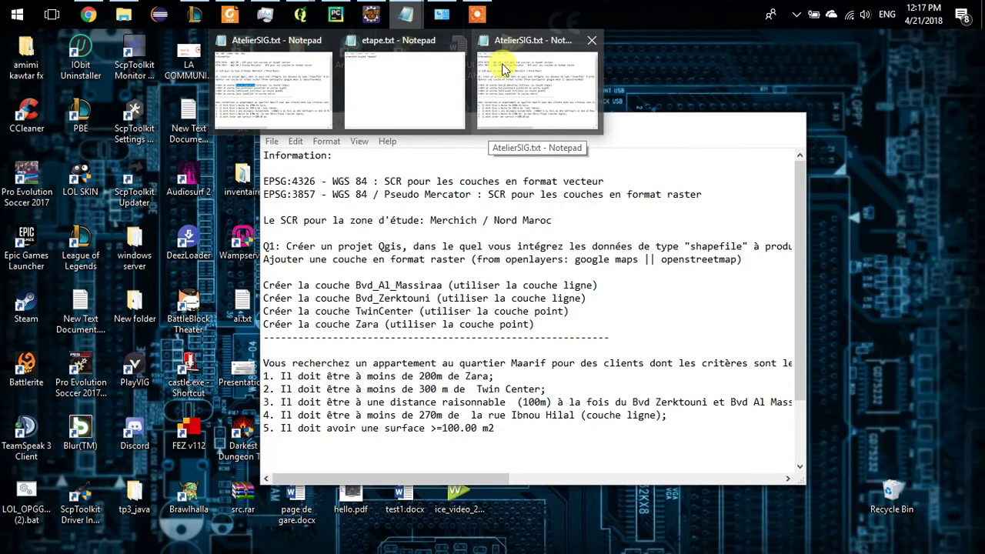
left_click(501, 64)
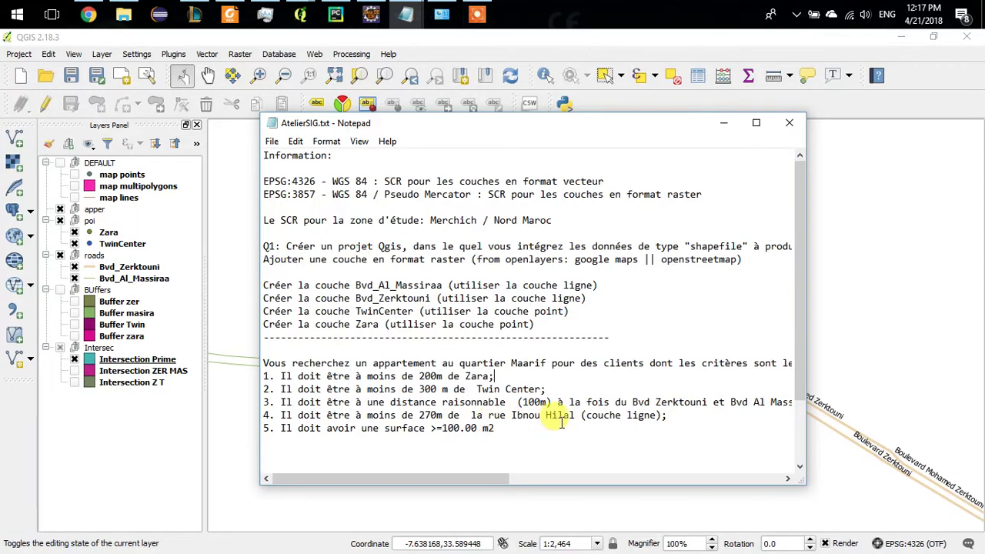
left_click(113, 437)
Open the Query Builder for the map lines layer, start the filter with "name" LIKE, and list sample name values
left_click(122, 199)
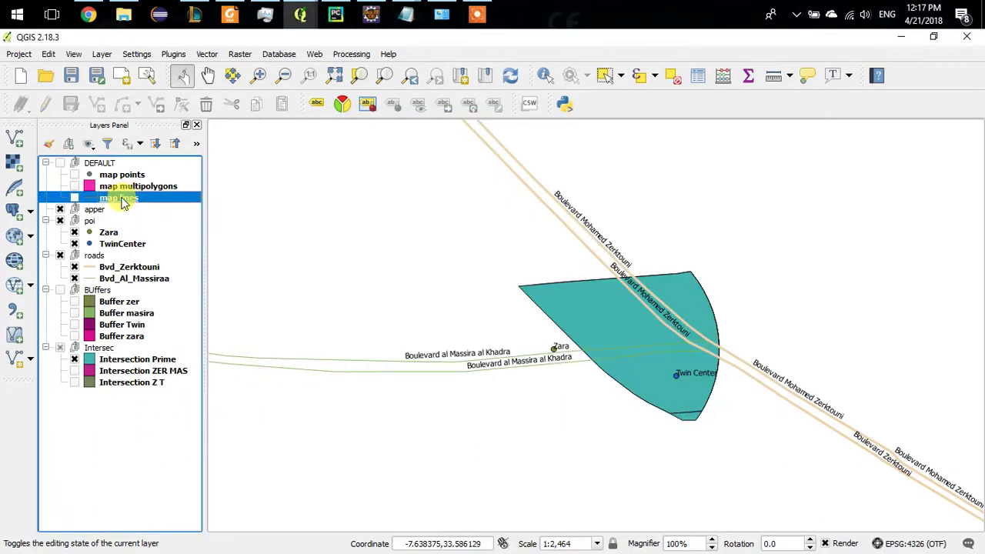
right_click(122, 200)
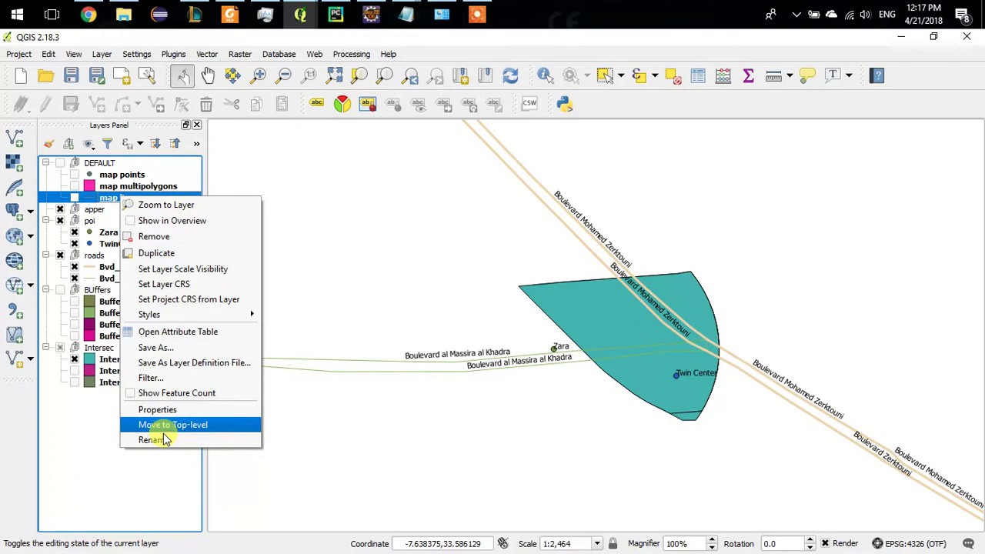
left_click(112, 202)
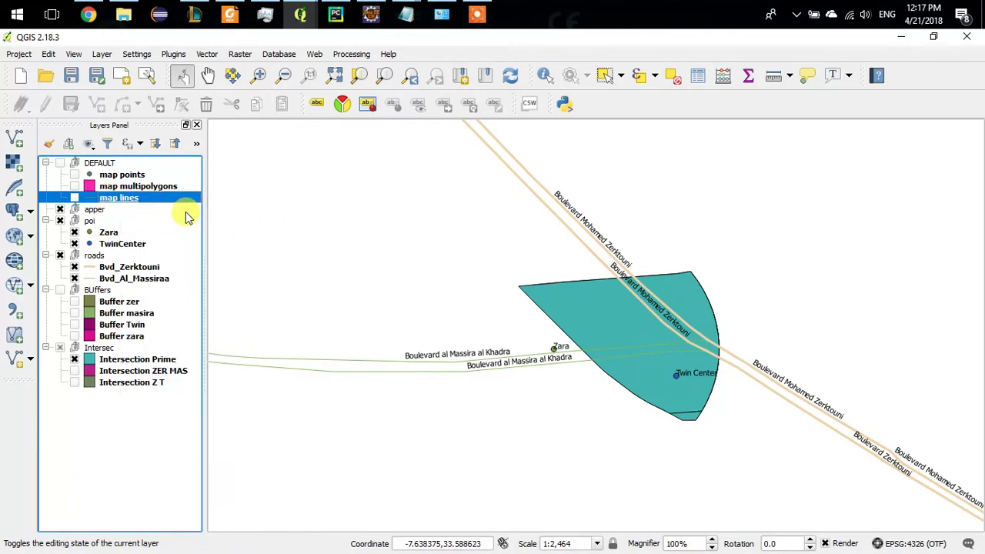
double_click(126, 201)
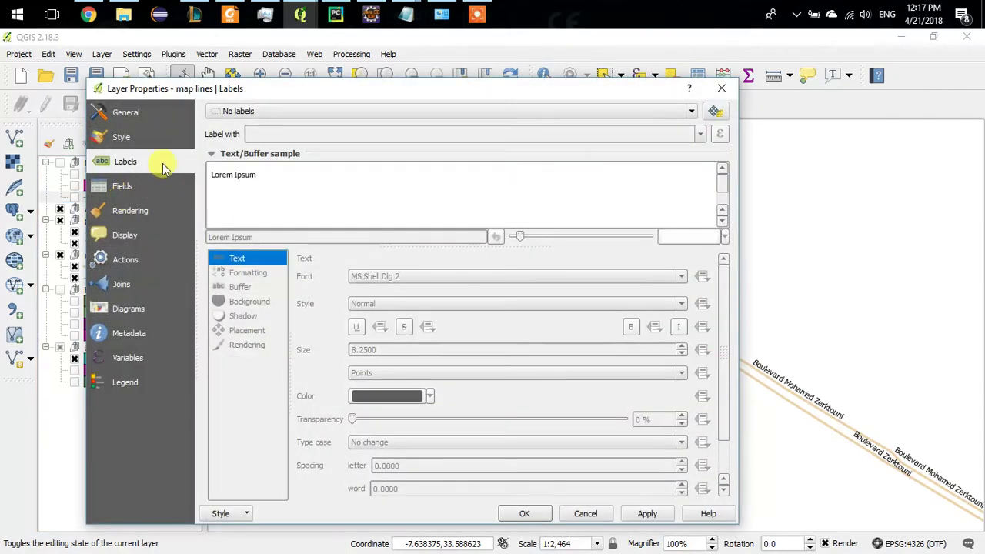
left_click(143, 118)
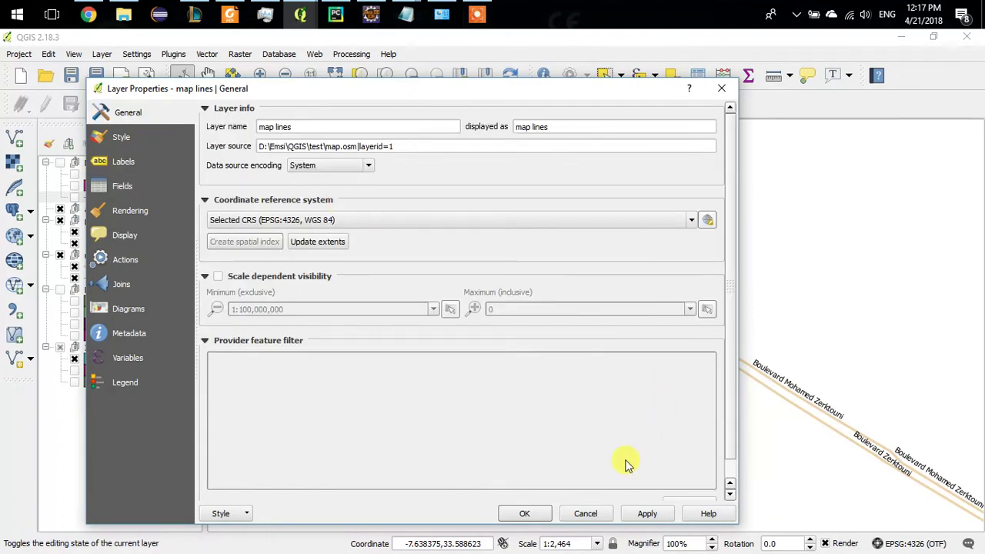
scroll(668, 442, "down", 1)
left_click(688, 483)
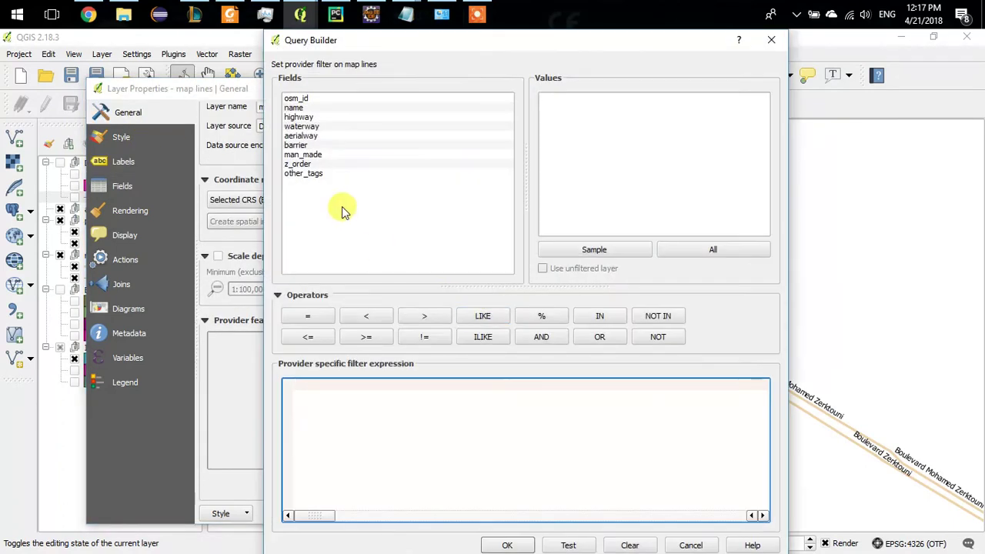
double_click(303, 108)
left_click(485, 317)
left_click(597, 251)
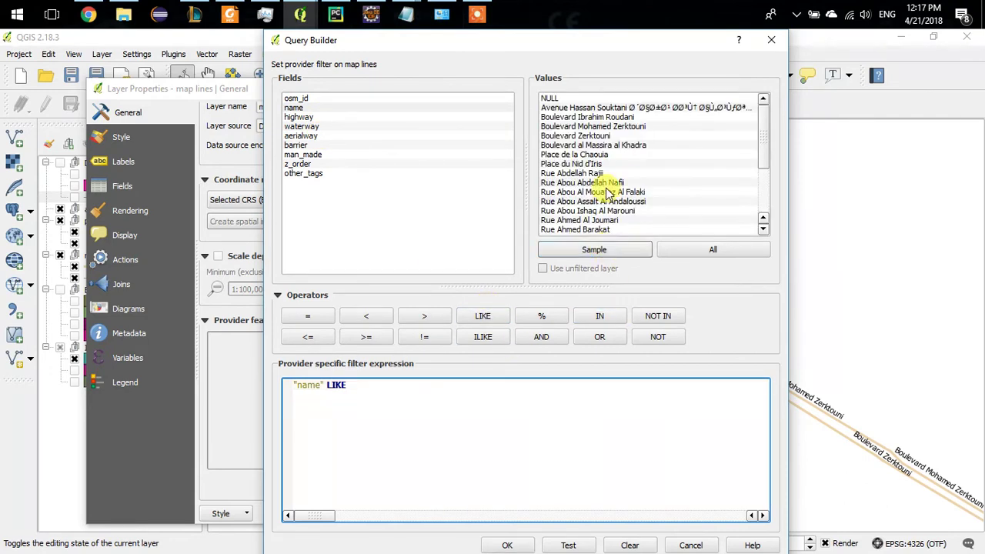
Look through the sampled street names for Rue Ibnou Hilal and recheck the required street in the AtelierSIG.txt notes
left_click(608, 192)
left_click(614, 221)
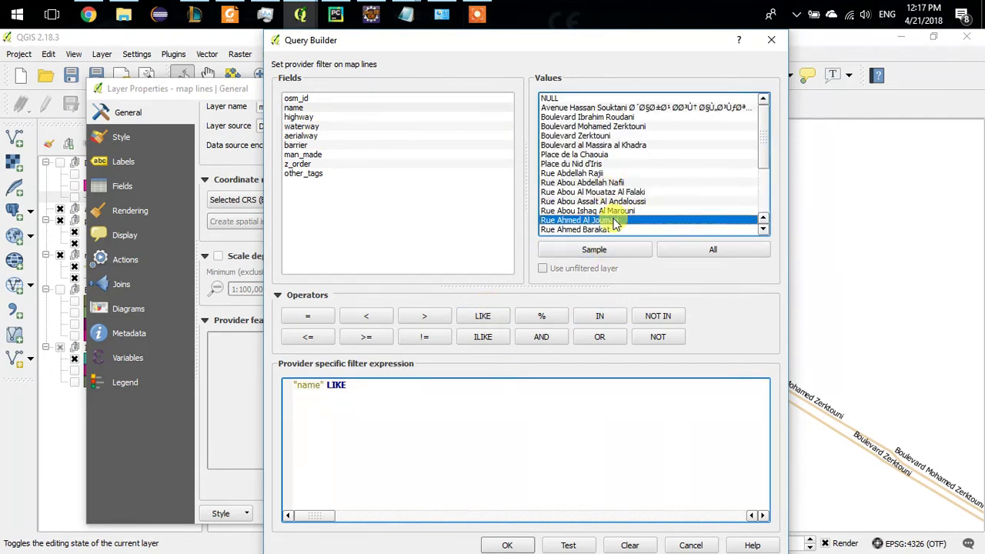
key("Up")
key("Up")
key("Down")
key("Down")
key("Down")
key("Down")
key("Down")
key("Down")
key("Down")
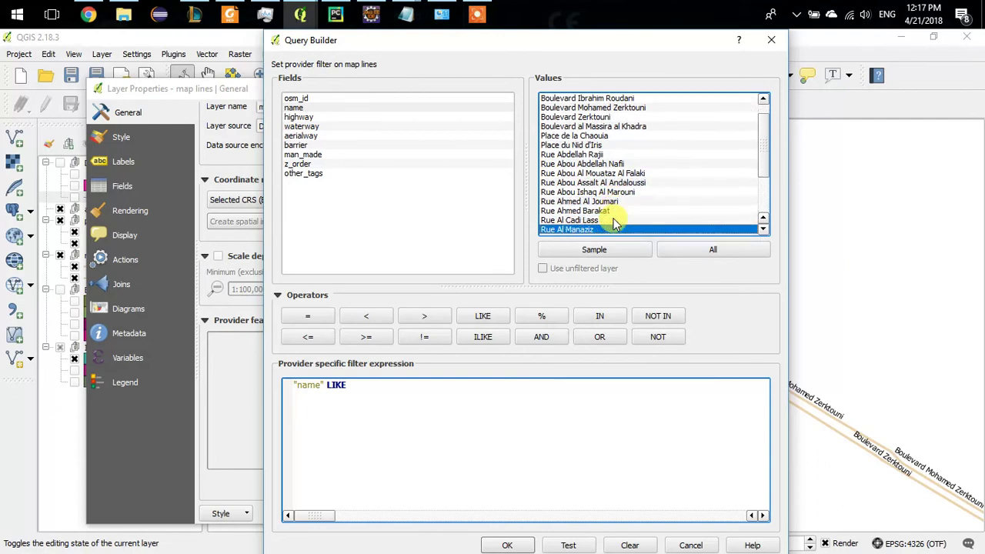
key("Down")
key("Down")
key("Down")
key("Down")
key("Down")
key("Down")
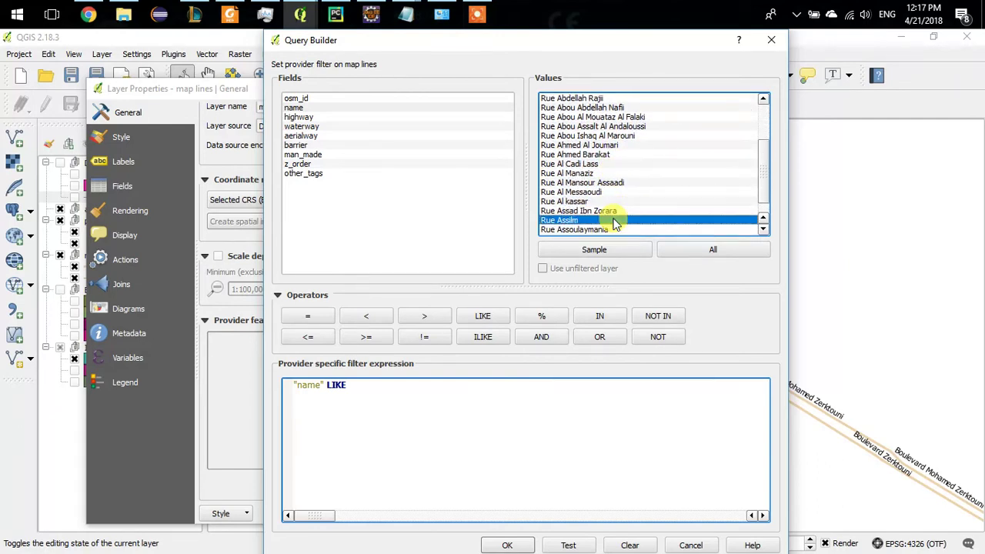
key("Up")
key("Up")
key("Up")
key("Up")
key("Up")
key("Up")
key("Up")
key("Up")
key("Up")
key("Up")
key("Up")
key("Up")
key("Up")
key("Up")
key("Up")
key("Up")
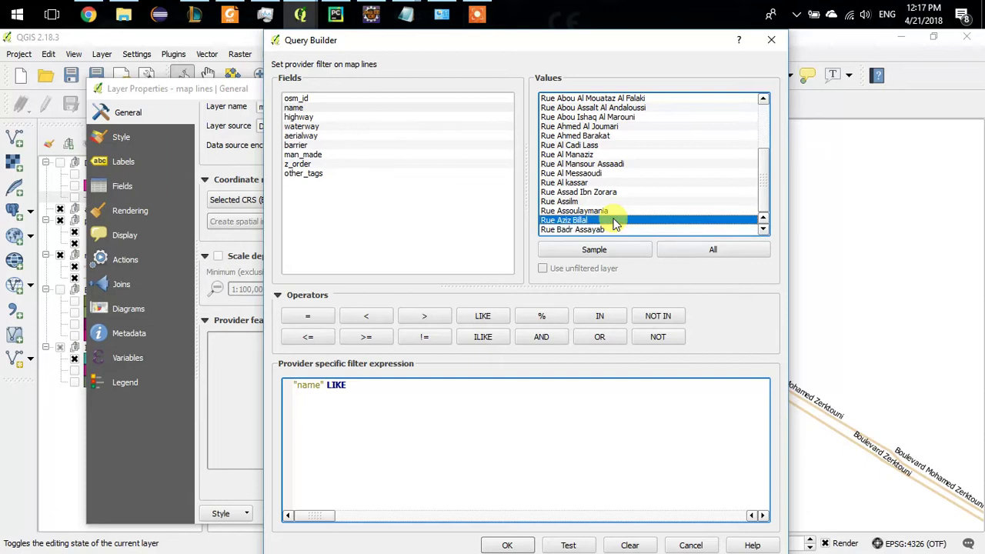
key("Up")
key("Up")
key("Down")
key("Down")
key("Down")
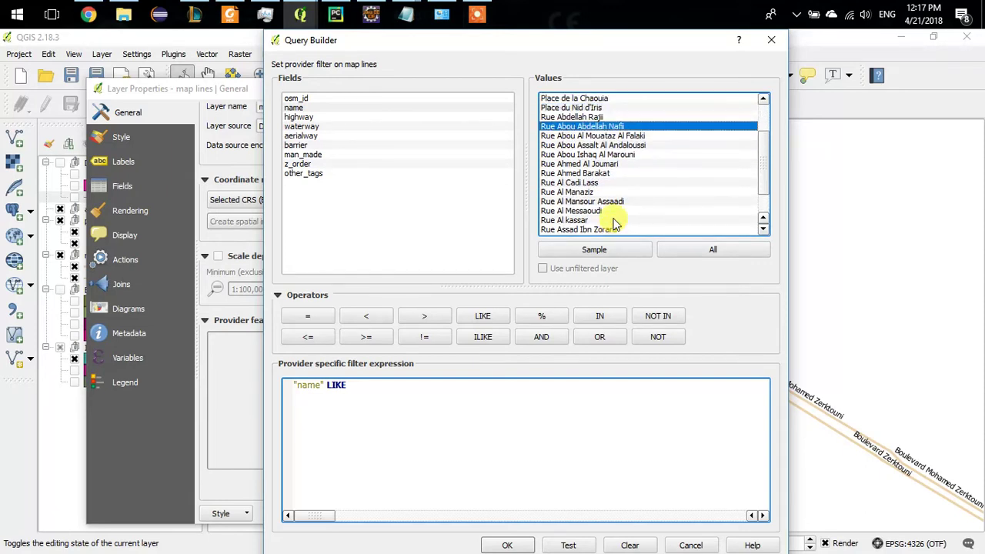
key("Down")
key("Down")
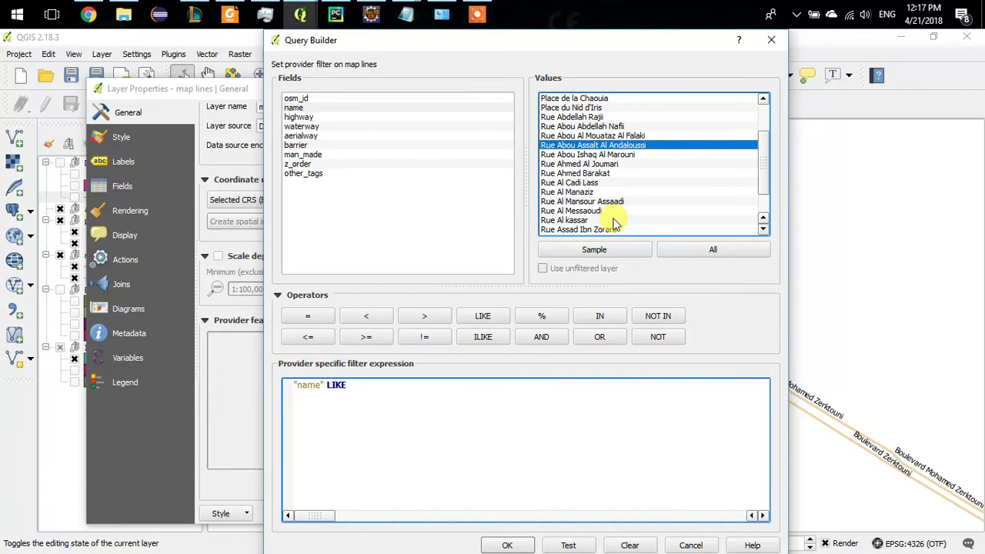
scroll(598, 171, "up", 2)
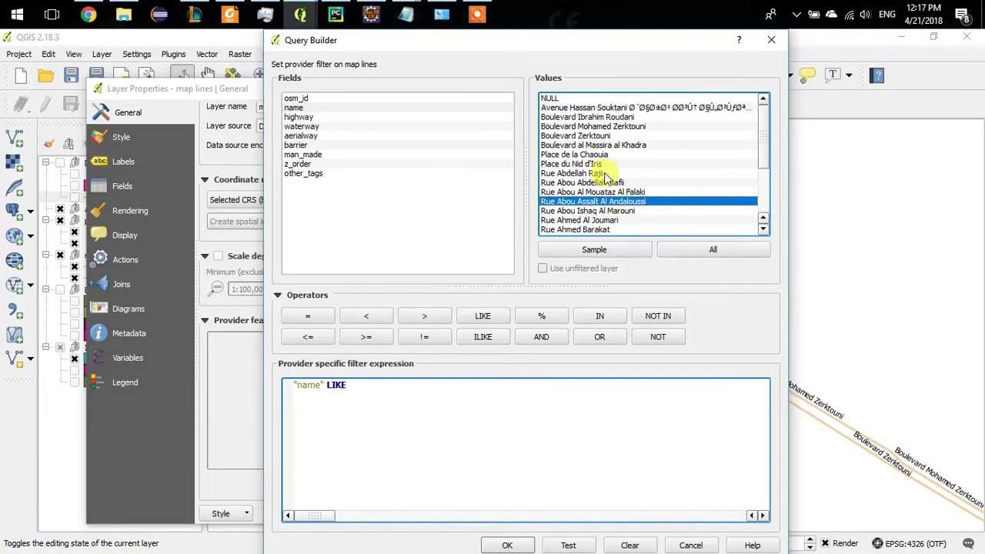
mouse_move(406, 13)
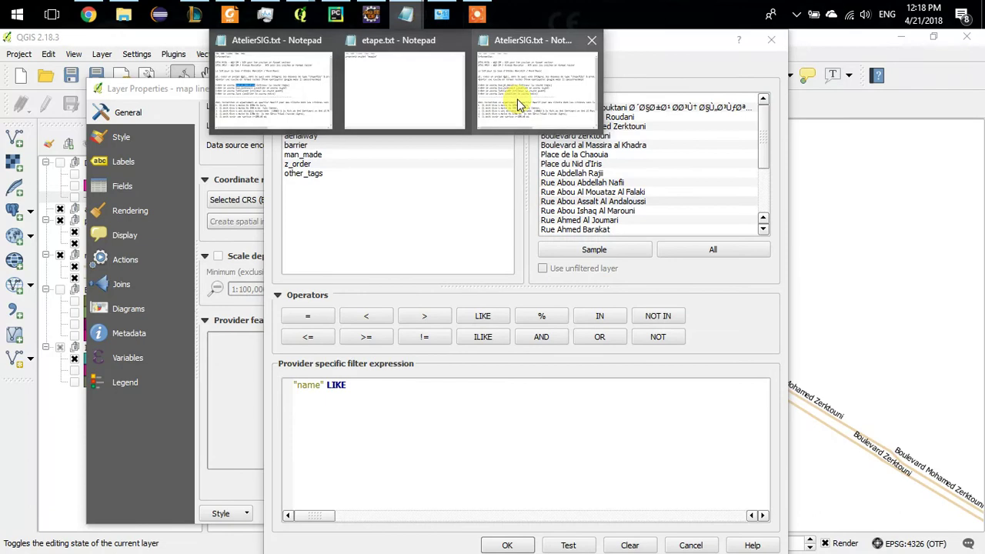
mouse_move(520, 104)
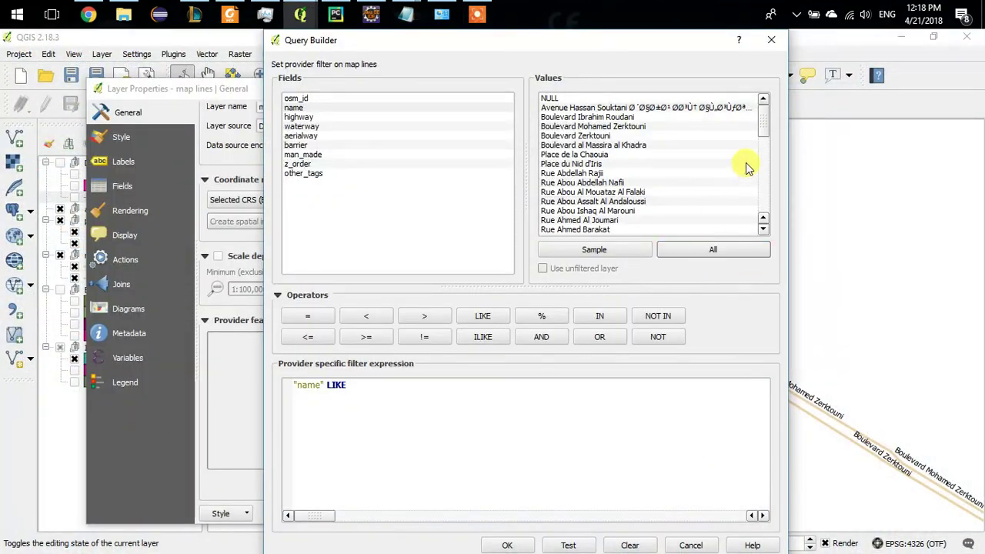
Find Rue Ibnou Hilal in the full list of name values and complete the filter as "name" LIKE 'Rue Ibnou Hilal'
left_click(662, 183)
key("Down")
key("Down")
key("Down")
key("Down")
key("Down")
key("Down")
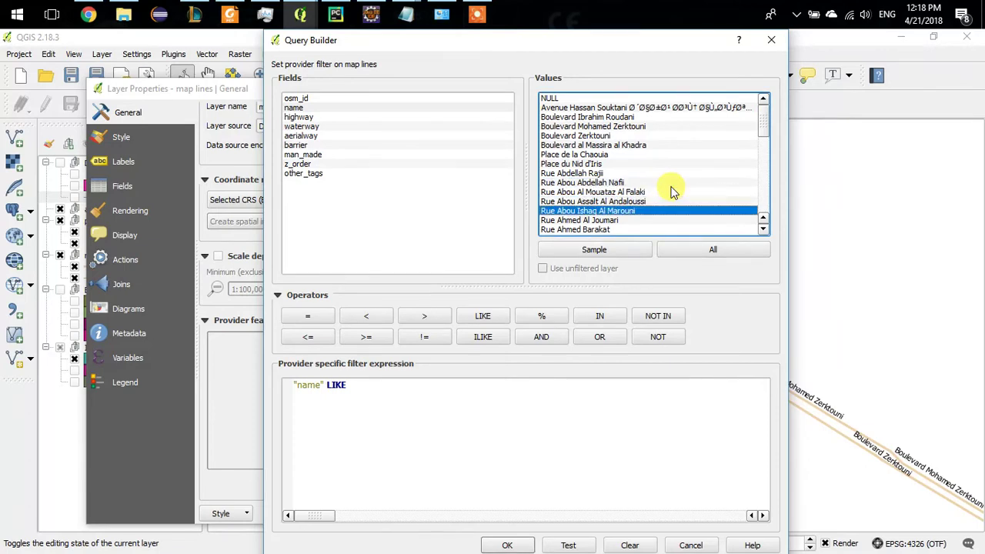
key("Down")
key("Down")
key("Down")
key("Down")
key("Down")
key("Down")
key("Down")
key("Down")
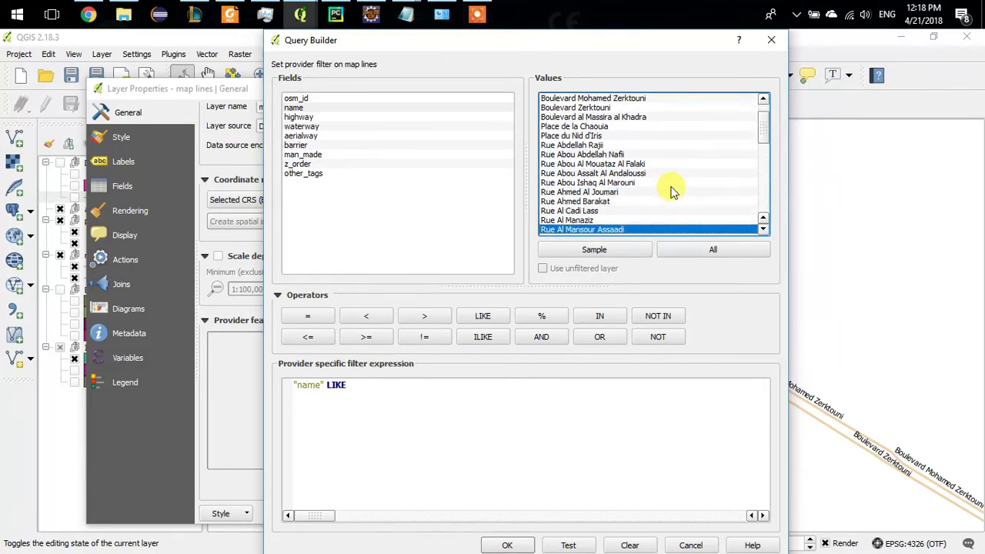
key("Down")
key("Down")
key("Down")
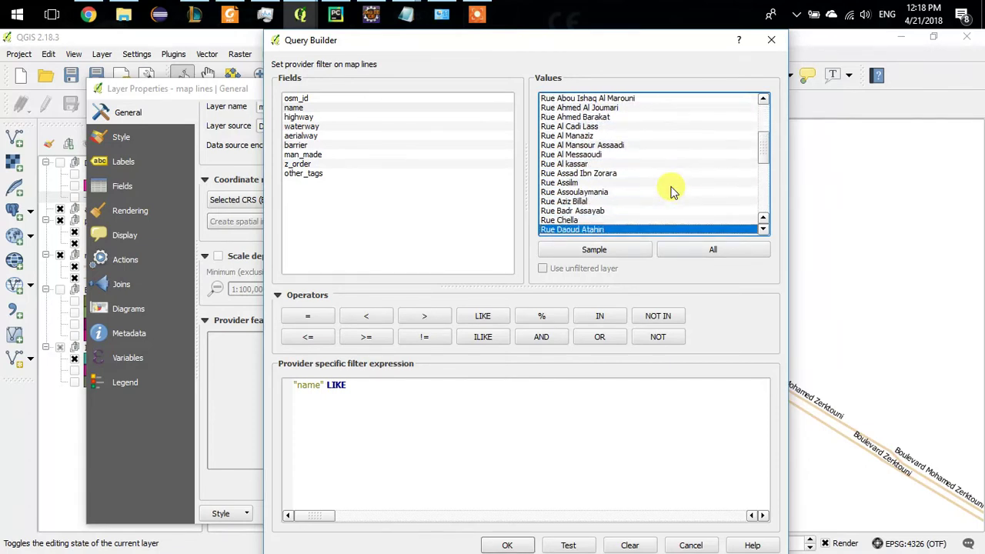
key("Up")
key("Up")
key("Up")
key("Up")
key("Up")
key("Down")
key("Down")
key("Down")
key("Down")
key("Down")
key("Down")
key("Down")
key("Down")
key("Down")
key("Down")
key("Down")
key("Down")
key("Down")
key("Down")
key("Down")
key("Down")
key("Down")
key("Down")
key("Down")
key("Down")
key("Down")
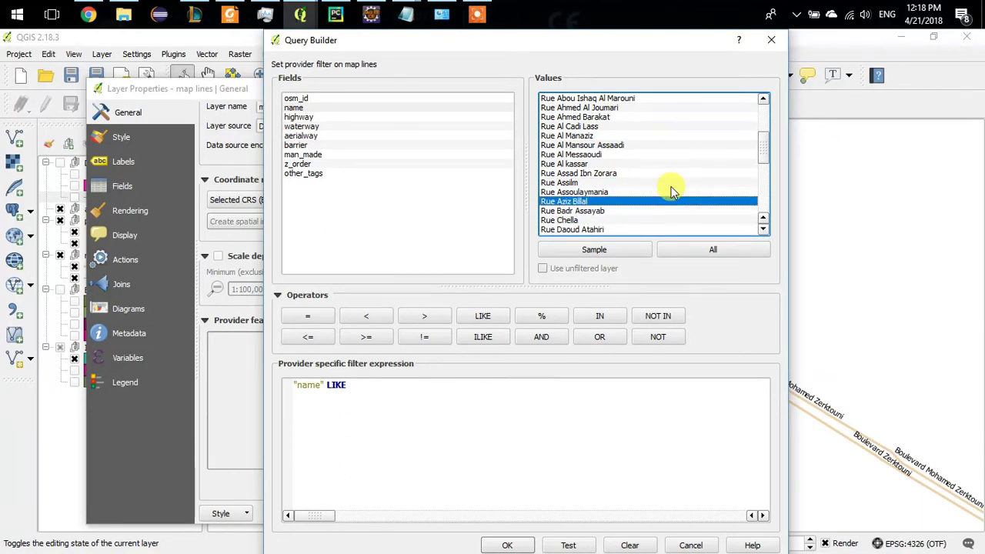
key("Up")
key("Up")
key("Up")
key("Up")
key("Up")
key("Up")
key("Up")
key("Up")
key("Up")
key("Up")
key("Up")
key("Up")
key("Up")
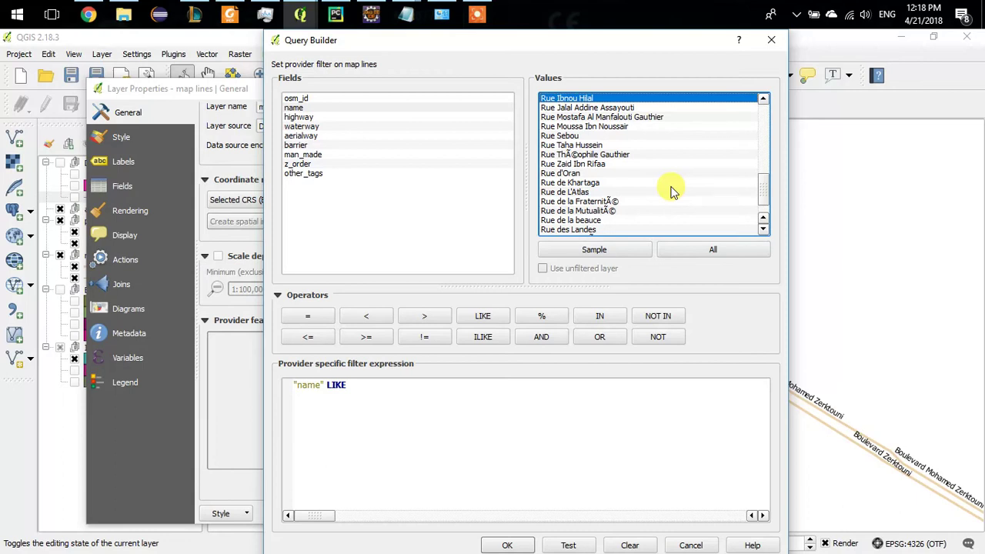
key("Up")
key("Down")
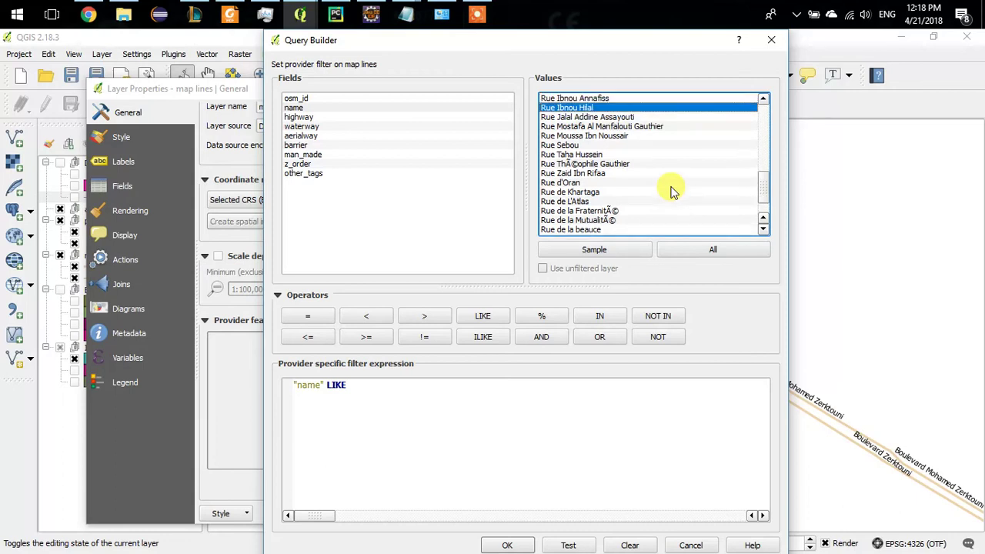
double_click(590, 113)
Test the filter expression, apply it to the map lines layer, and show that layer on the map
left_click(568, 544)
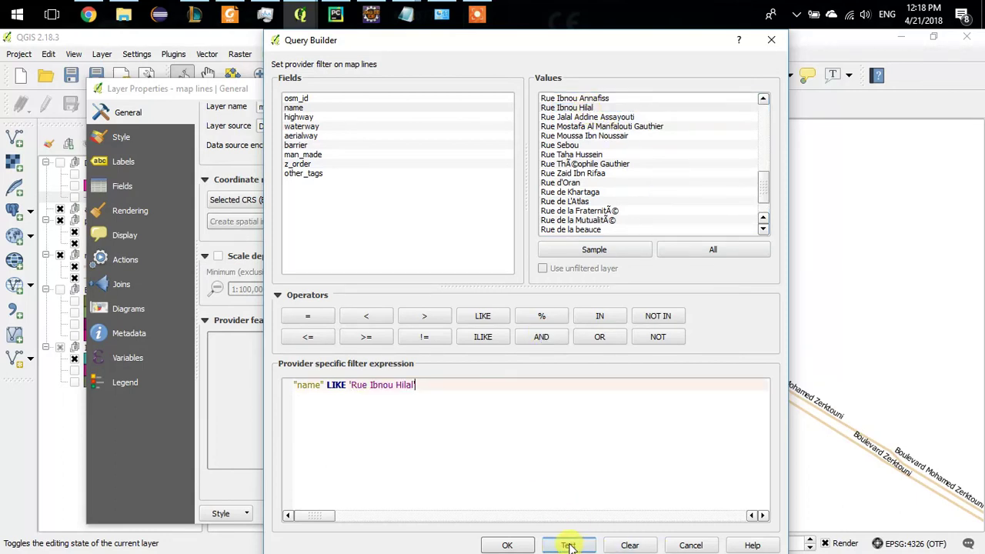
left_click(522, 319)
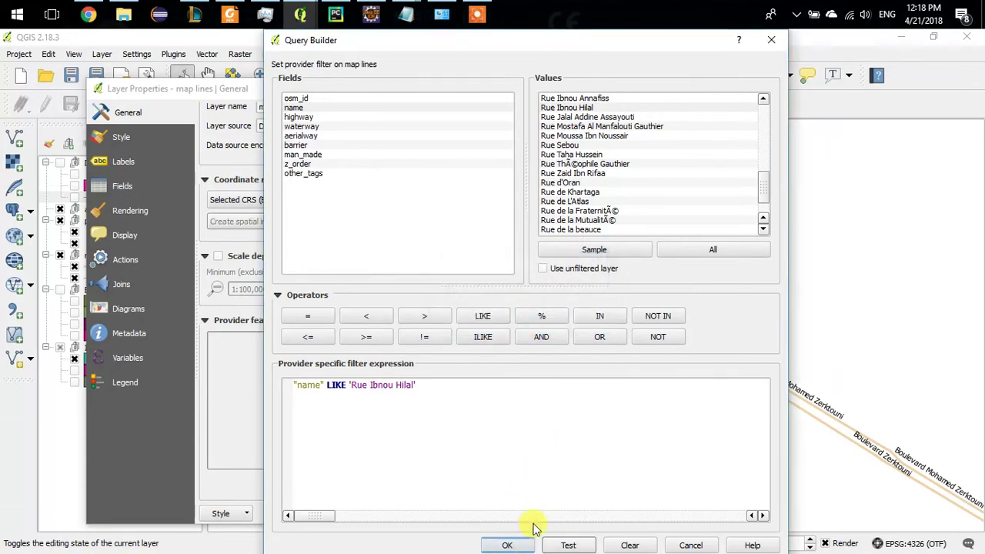
left_click(509, 545)
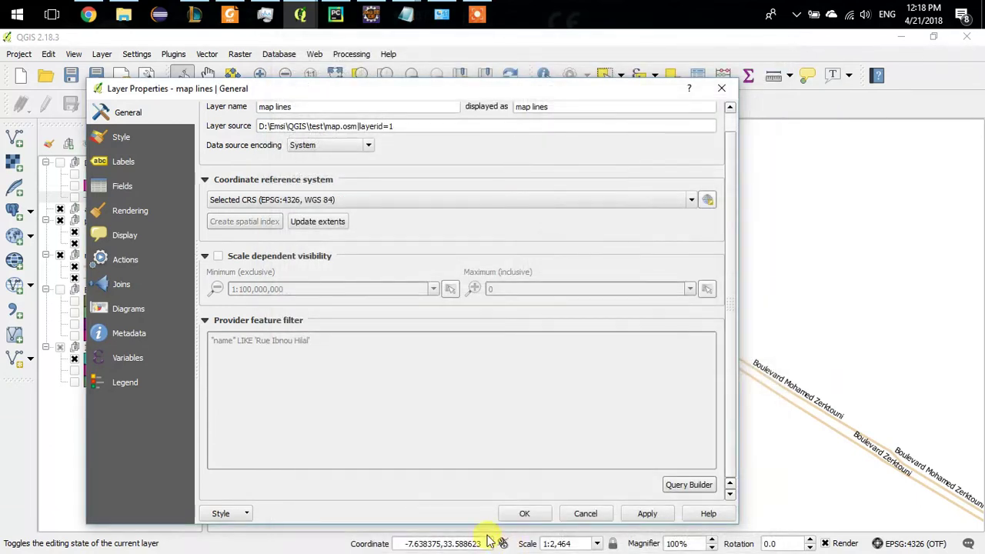
left_click(525, 513)
left_click(74, 198)
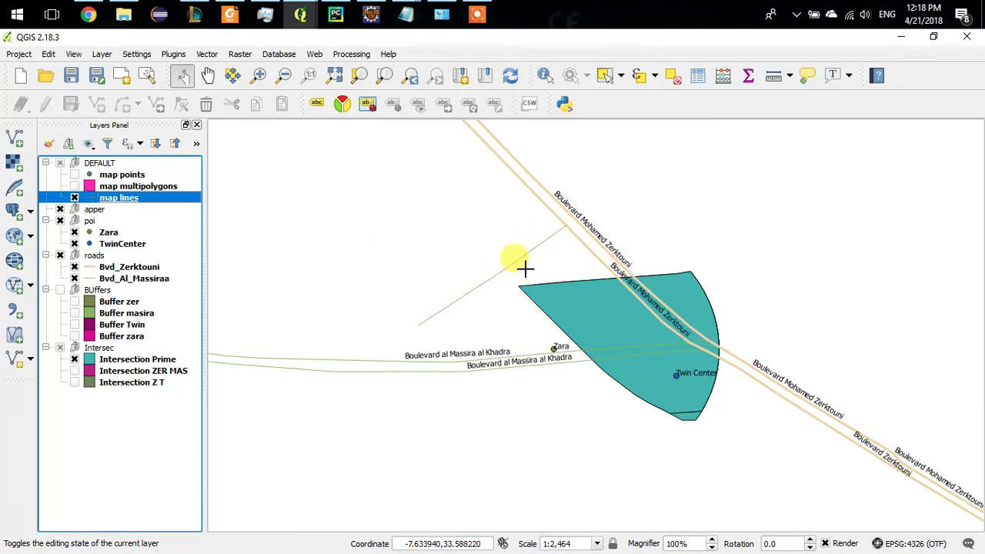
Start exporting the filtered map lines layer as an ESRI Shapefile named rue_Ibnou_Hilal in the test folder, checking the street name in AtelierSIG.txt
right_click(105, 200)
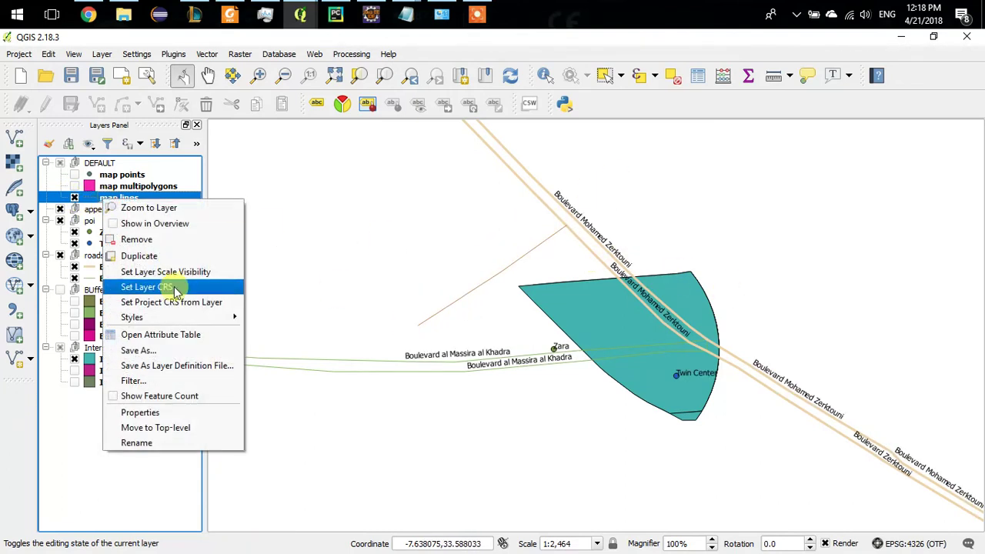
left_click(139, 351)
left_click(662, 119)
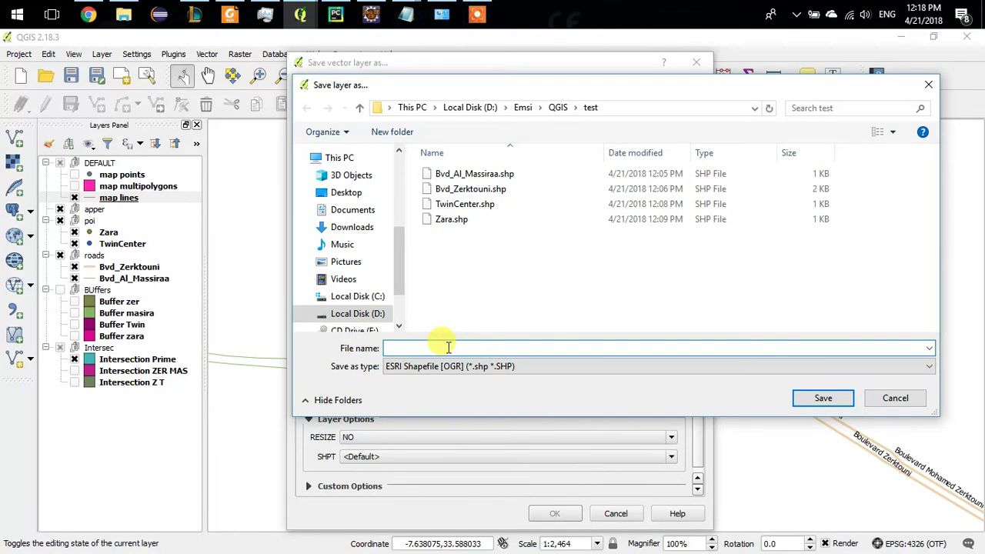
mouse_move(406, 14)
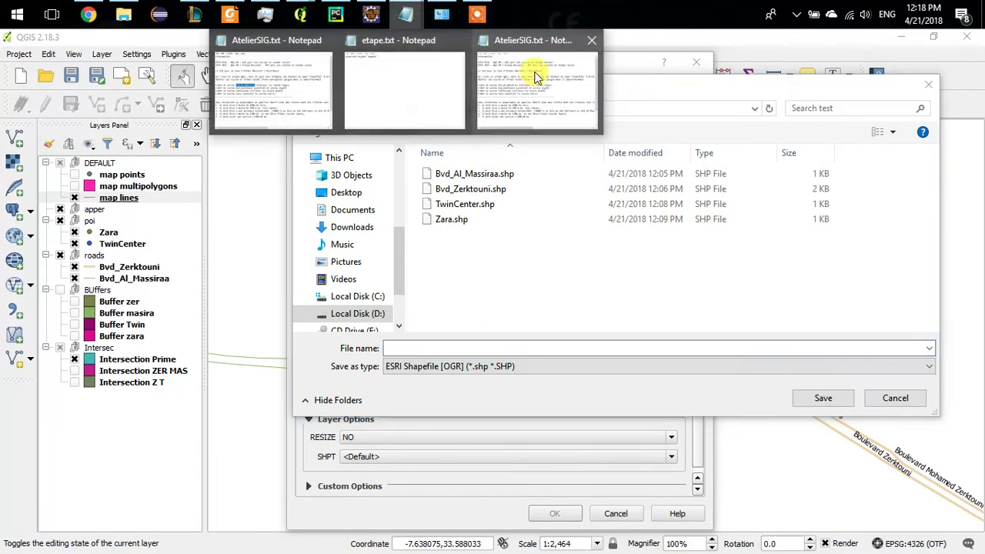
left_click(537, 77)
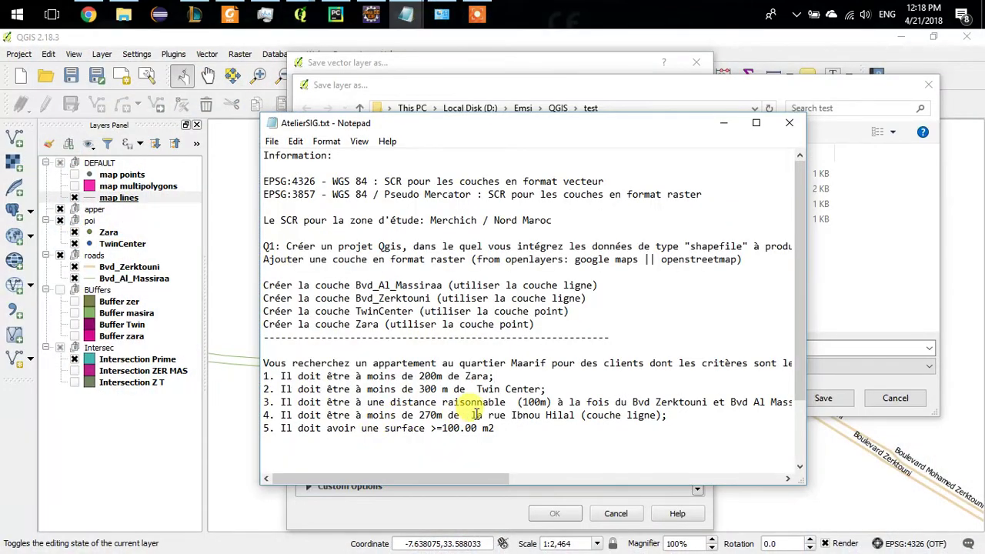
left_click_drag(500, 415, 560, 416)
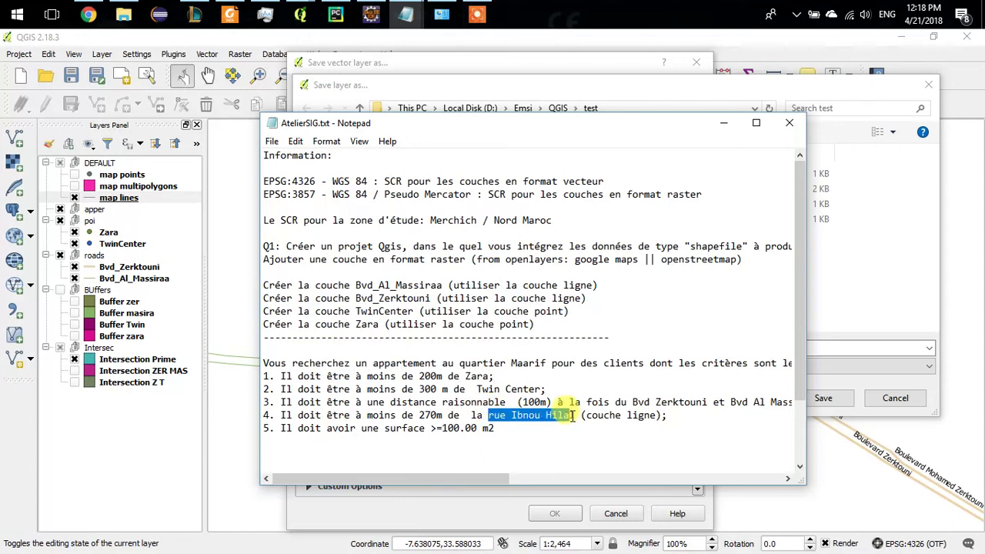
left_click(723, 123)
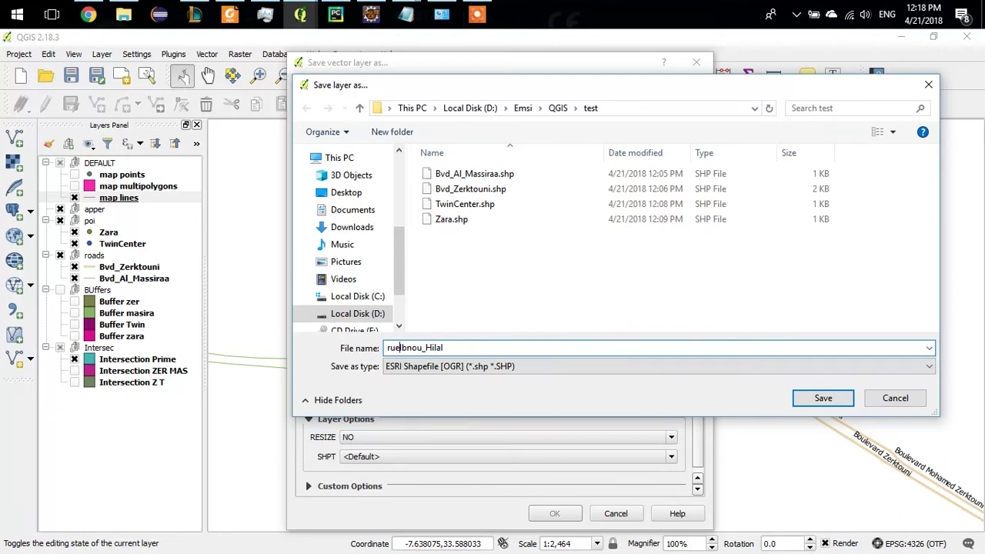
left_click(822, 401)
Export the shapefile in EPSG:26191 - Merchich / Nord Maroc and move the new rue_Ibnou_Hilal layer into the roads group
left_click(454, 161)
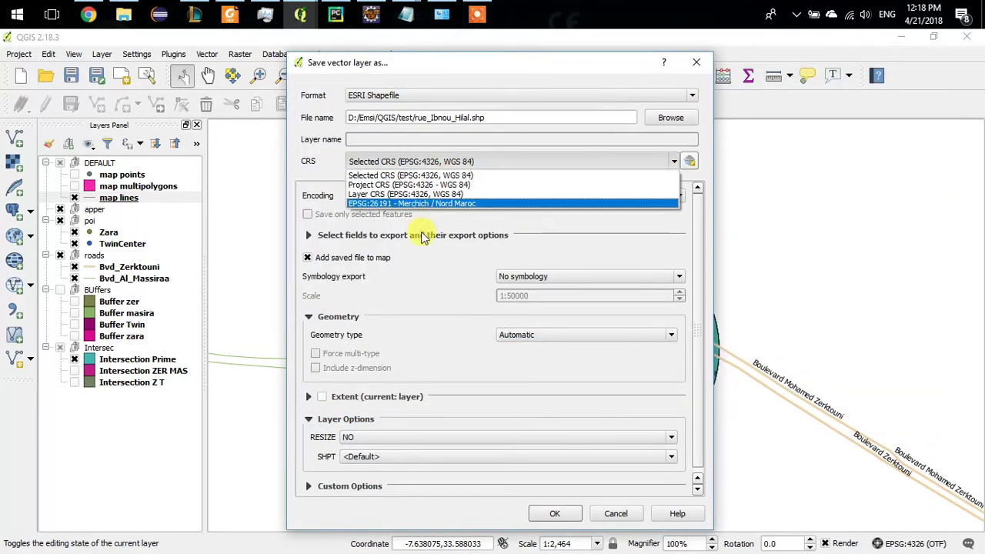
left_click(427, 204)
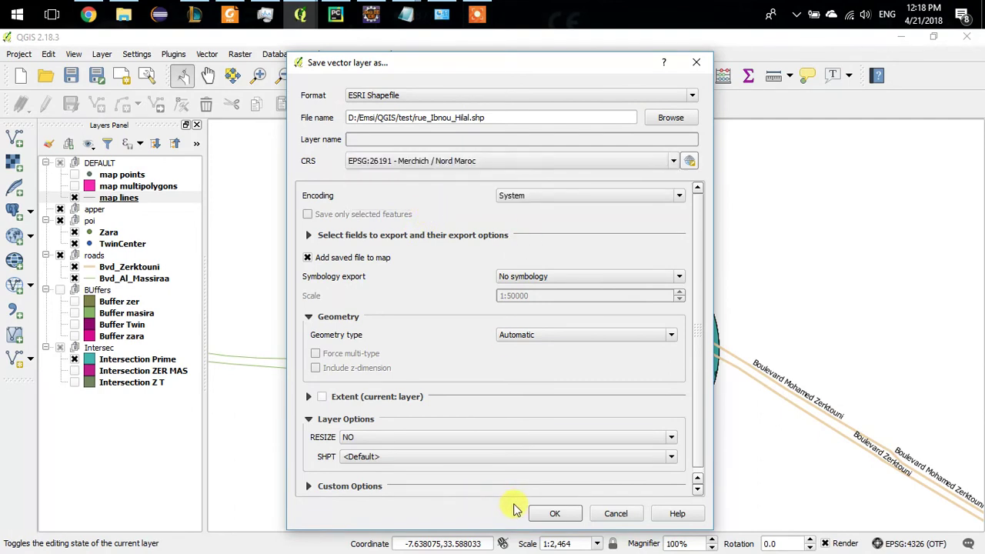
left_click(537, 518)
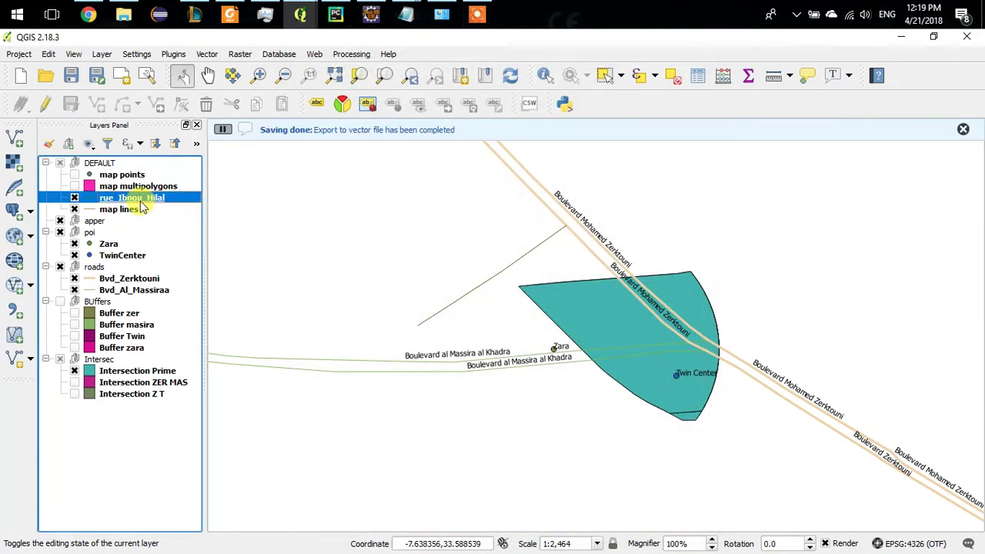
left_click_drag(141, 204, 108, 268)
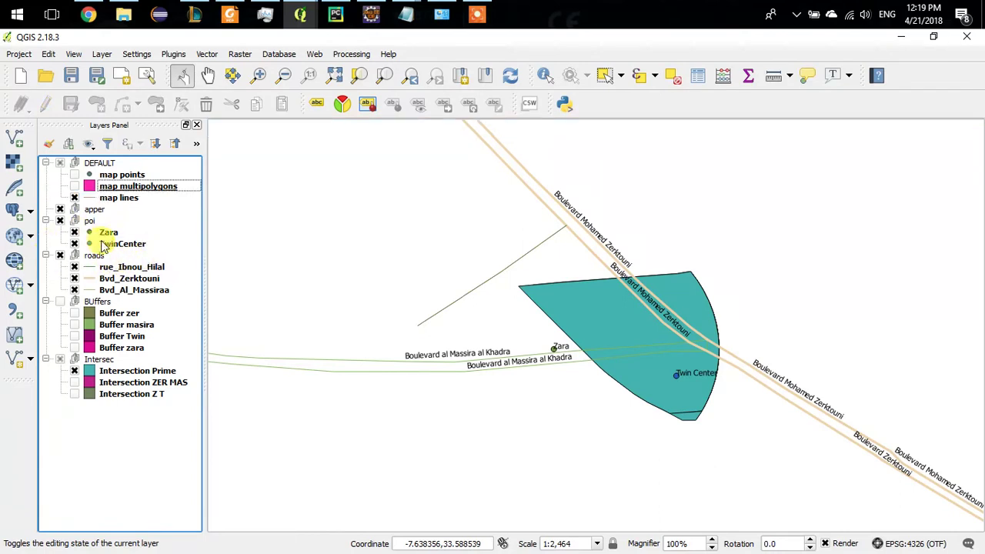
right_click(89, 266)
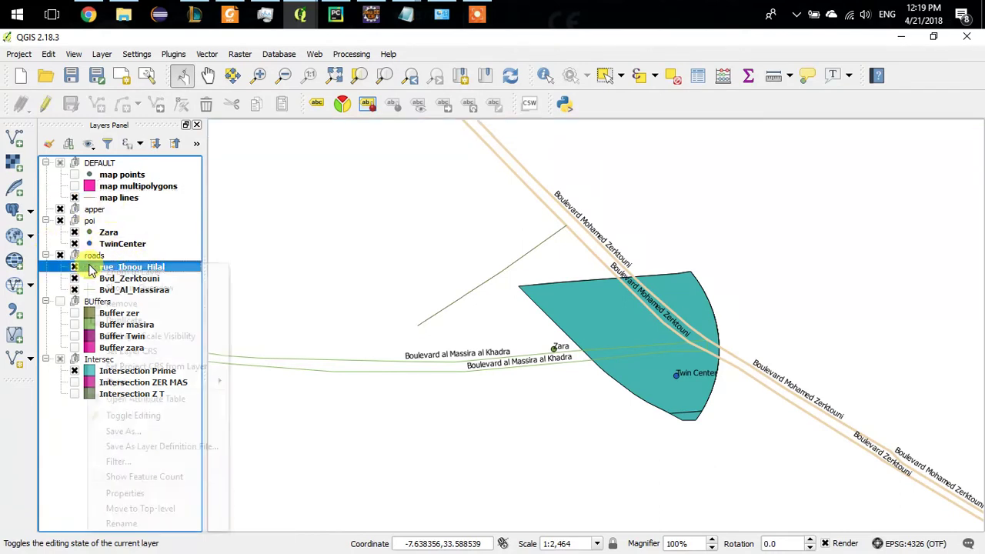
left_click(154, 522)
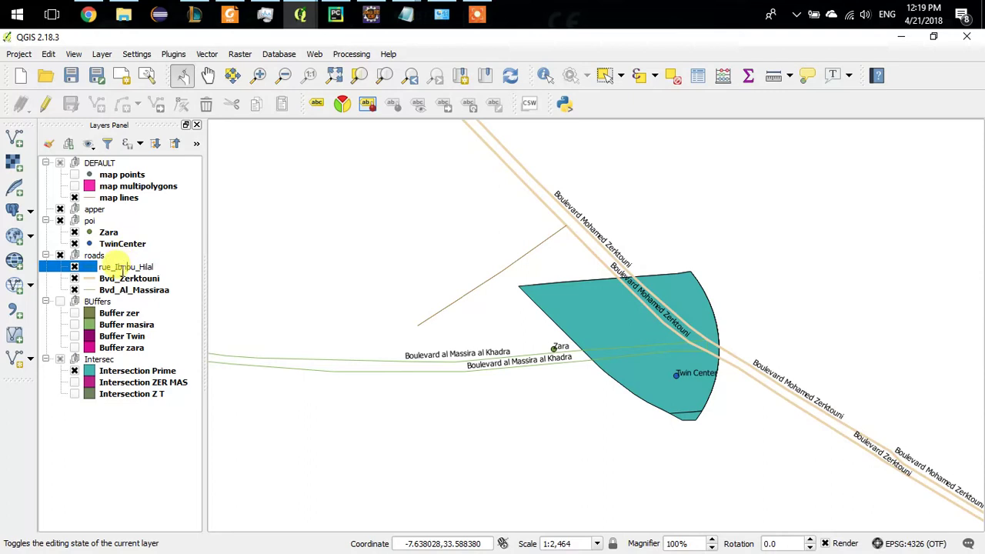
right_click(116, 267)
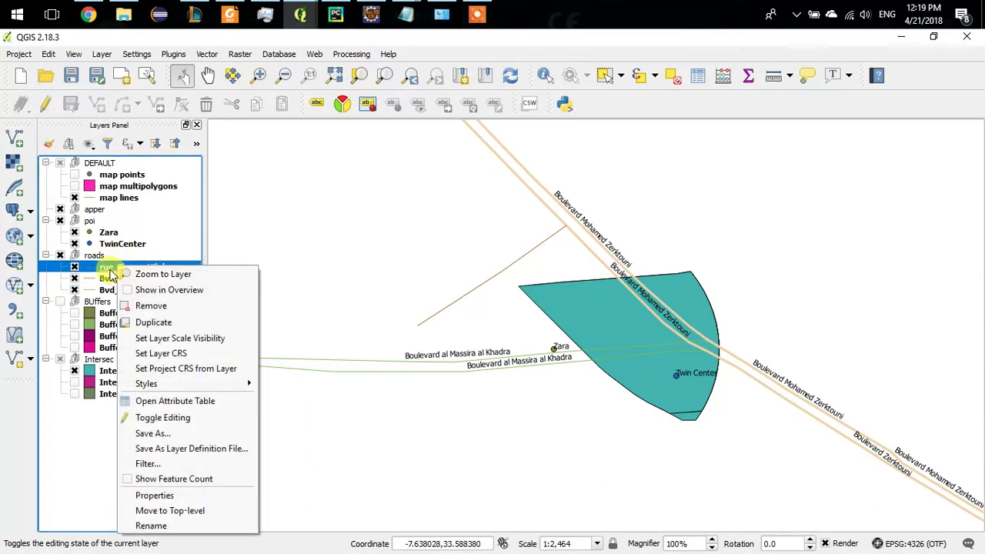
key("Escape")
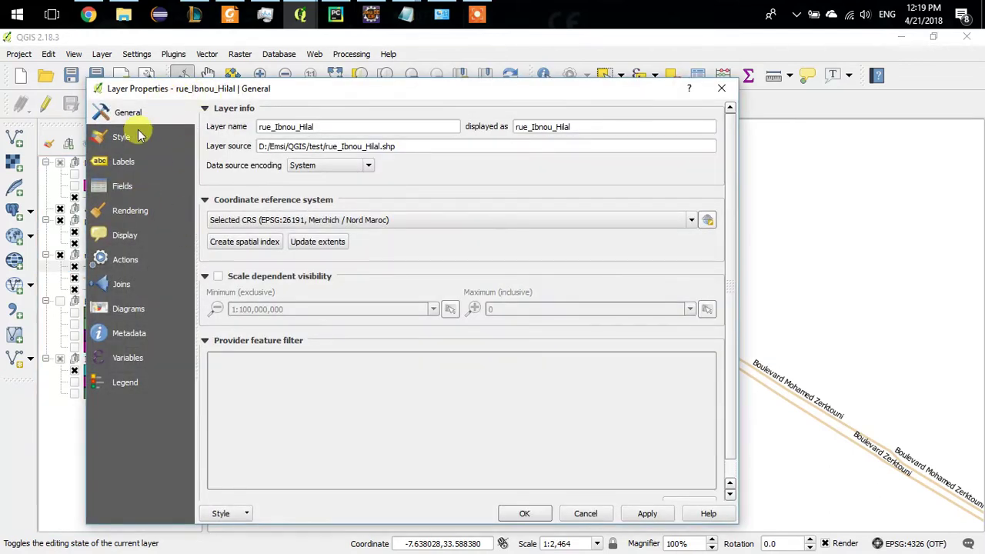
Show labels for the rue_Ibnou_Hilal layer using its name field
left_click(135, 134)
left_click(126, 160)
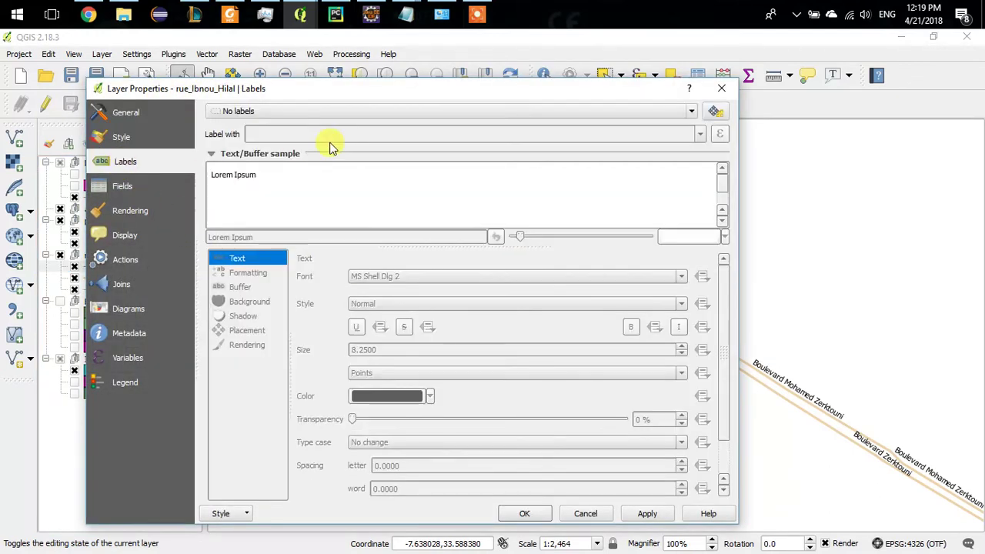
left_click(346, 117)
left_click(337, 135)
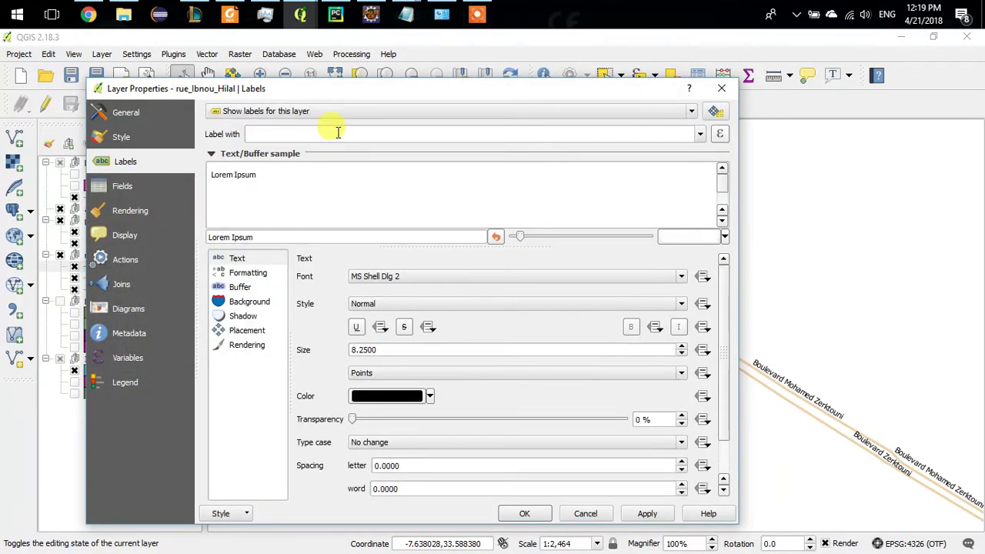
left_click(700, 134)
left_click(467, 163)
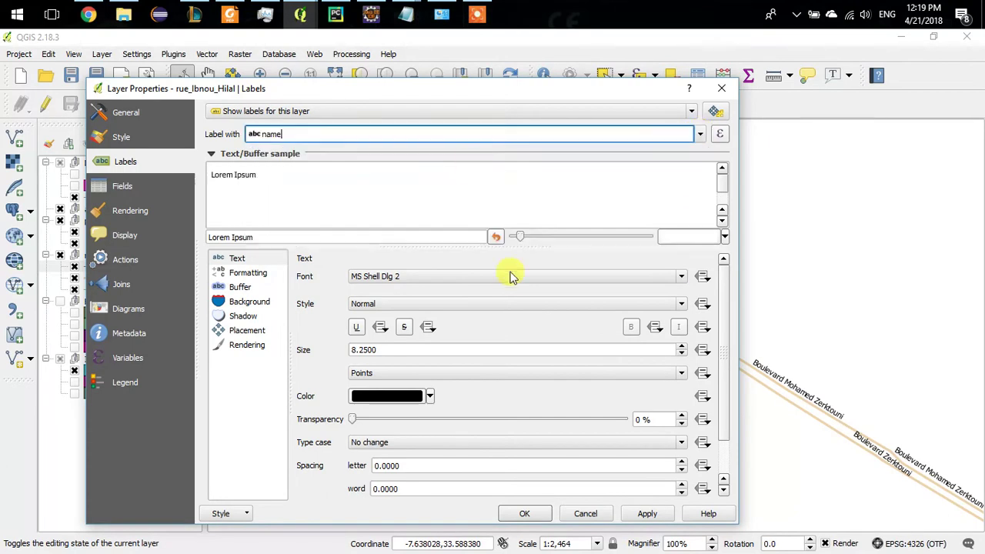
left_click(524, 514)
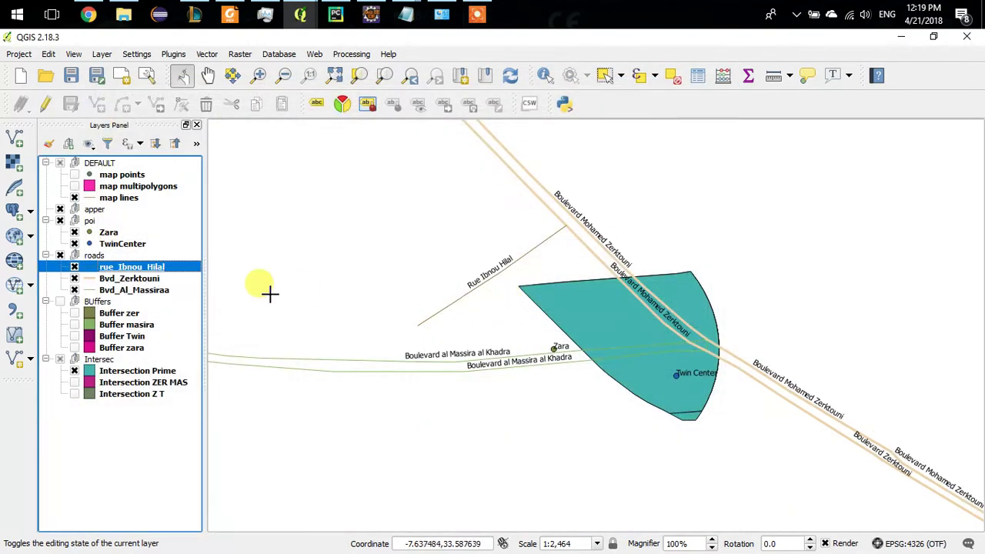
Clear the provider feature filter on the map lines layer and hide that layer on the map
left_click(123, 209)
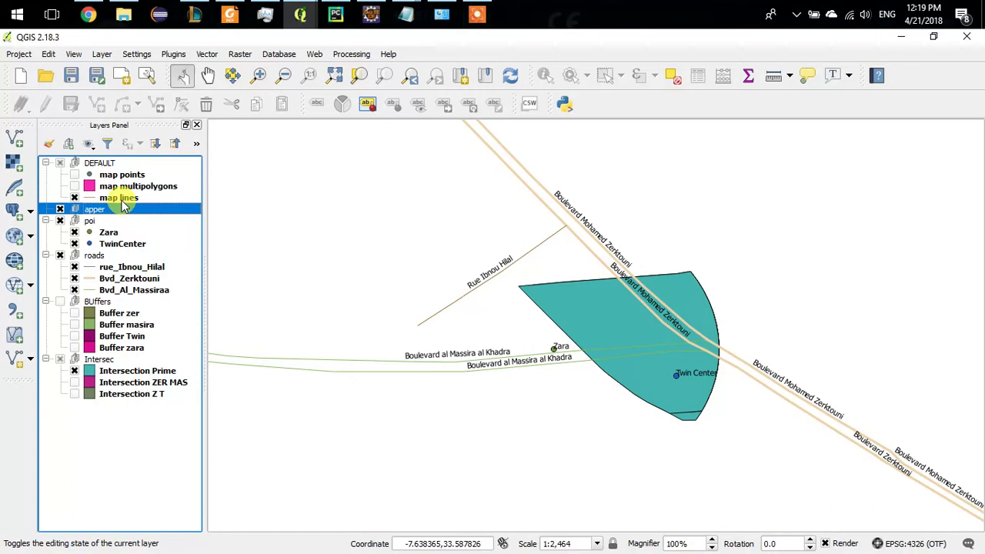
right_click(124, 206)
key("Escape")
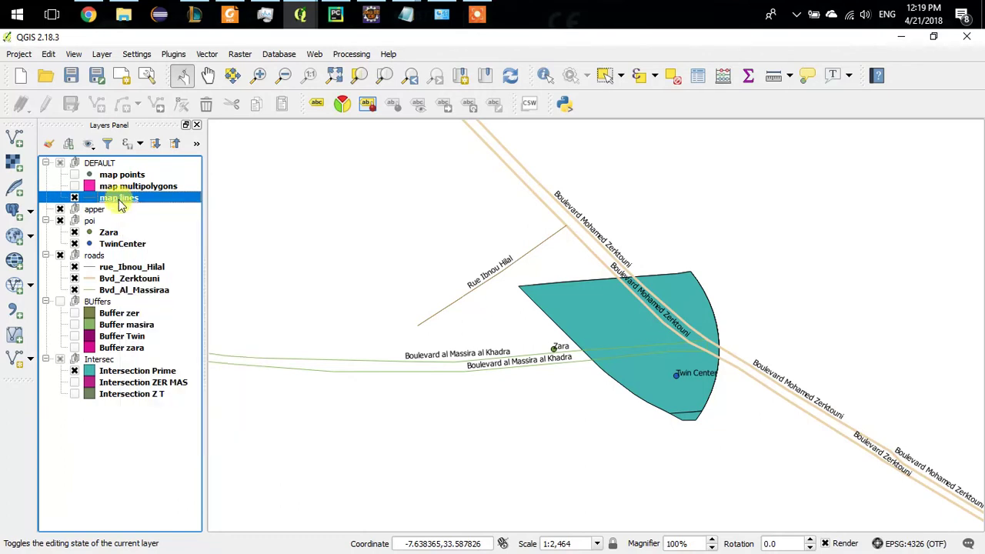
left_click(119, 199)
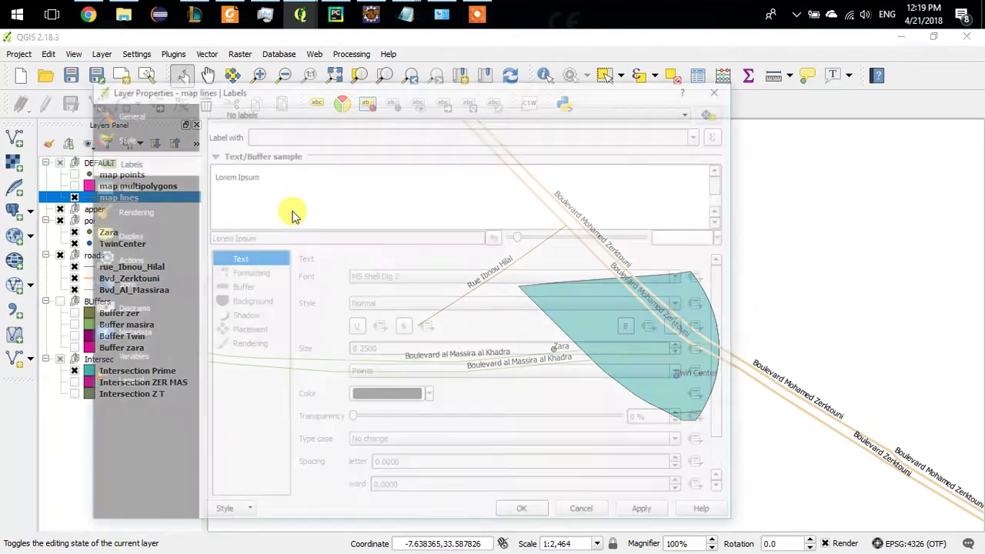
left_click(127, 114)
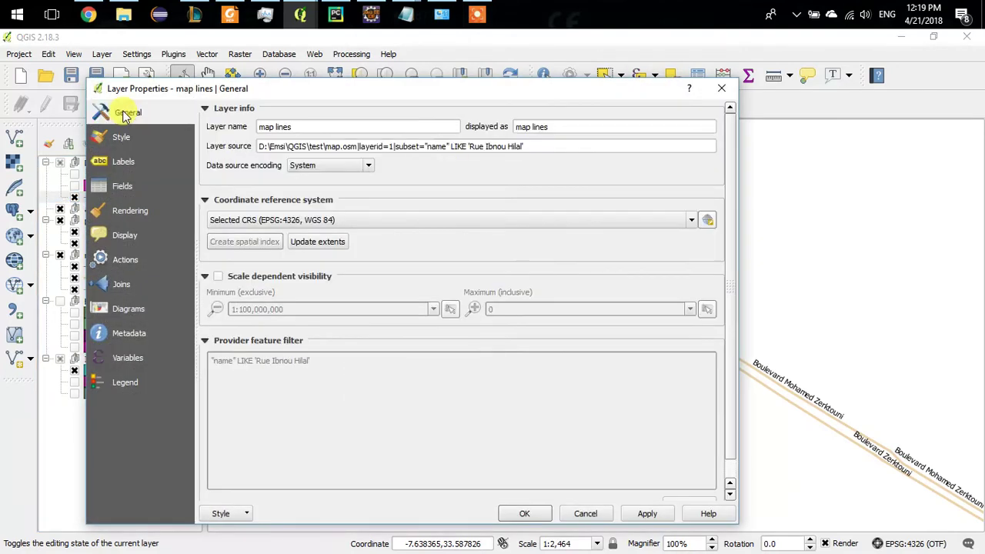
scroll(598, 424, "down", 1)
left_click(681, 483)
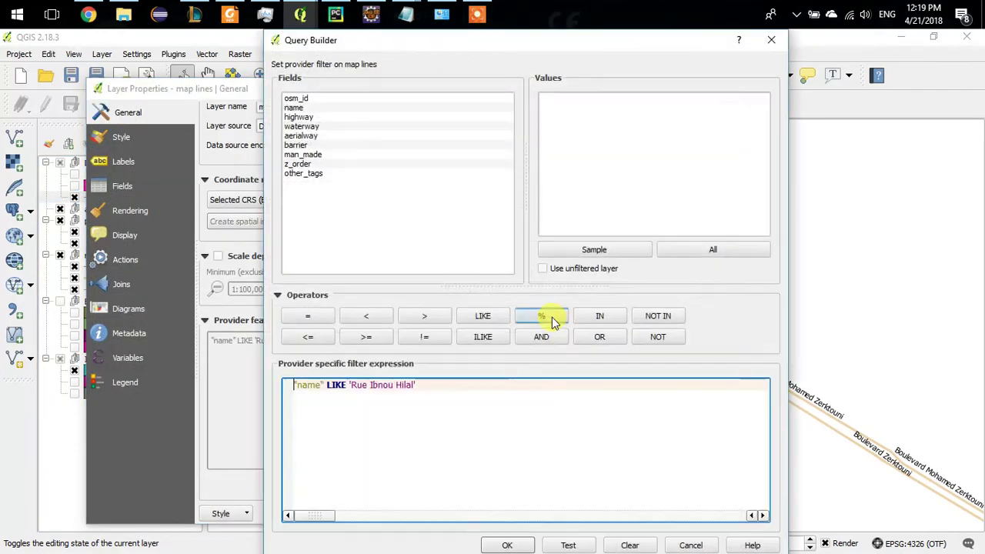
left_click(627, 545)
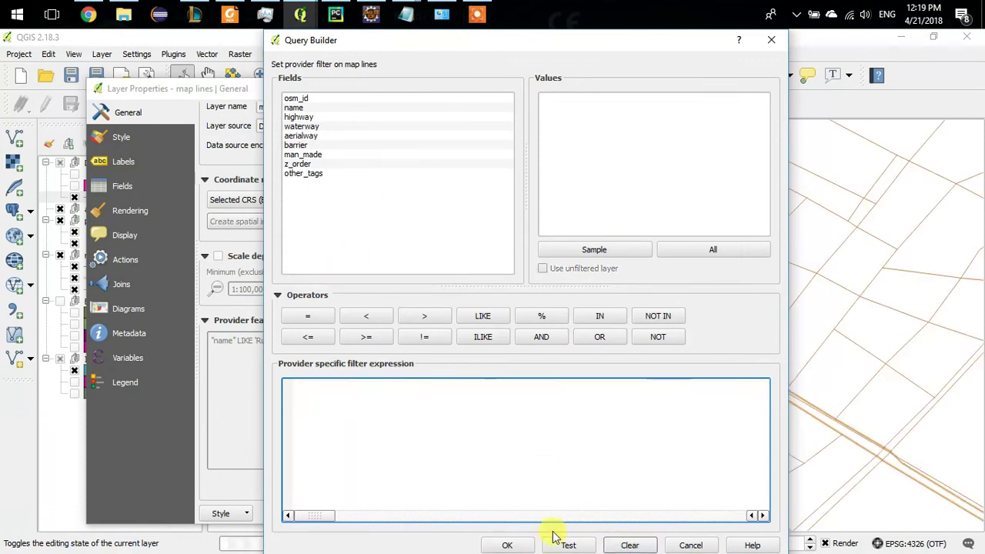
left_click(507, 545)
left_click(528, 514)
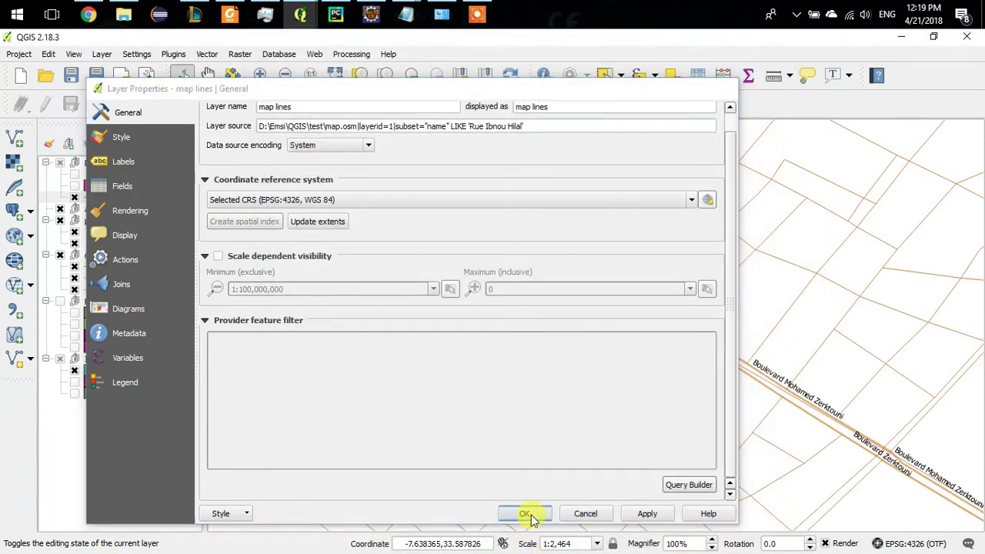
left_click(75, 199)
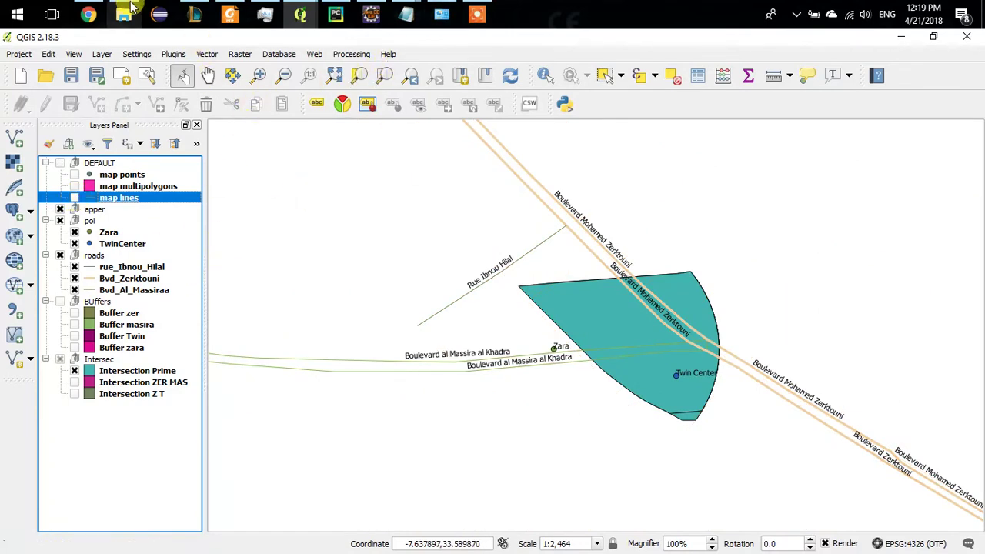
Create a fixed distance buffer of 270 around the rue_Ibnou_Hilal layer with 5 segments as a temporary layer
mouse_move(407, 13)
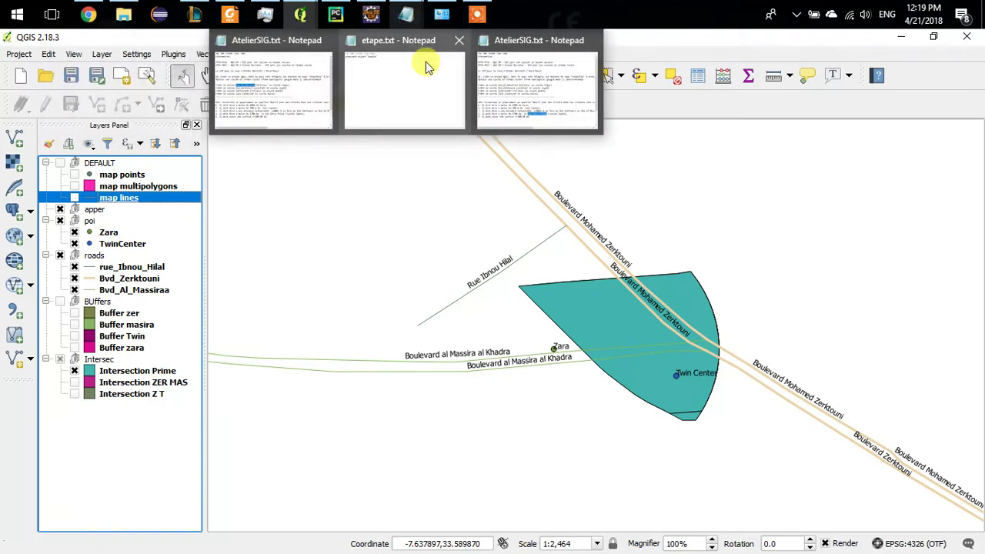
mouse_move(493, 87)
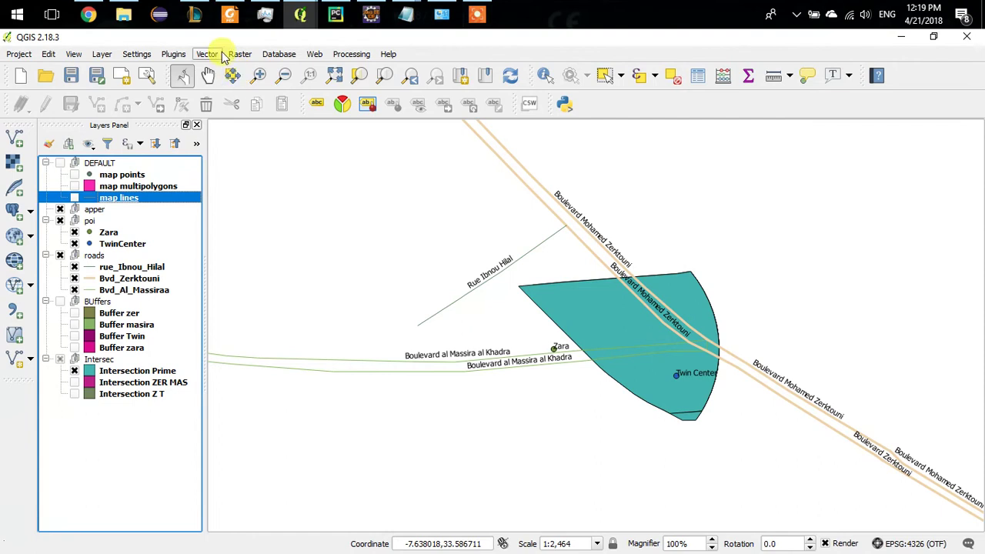
left_click(240, 54)
mouse_move(206, 56)
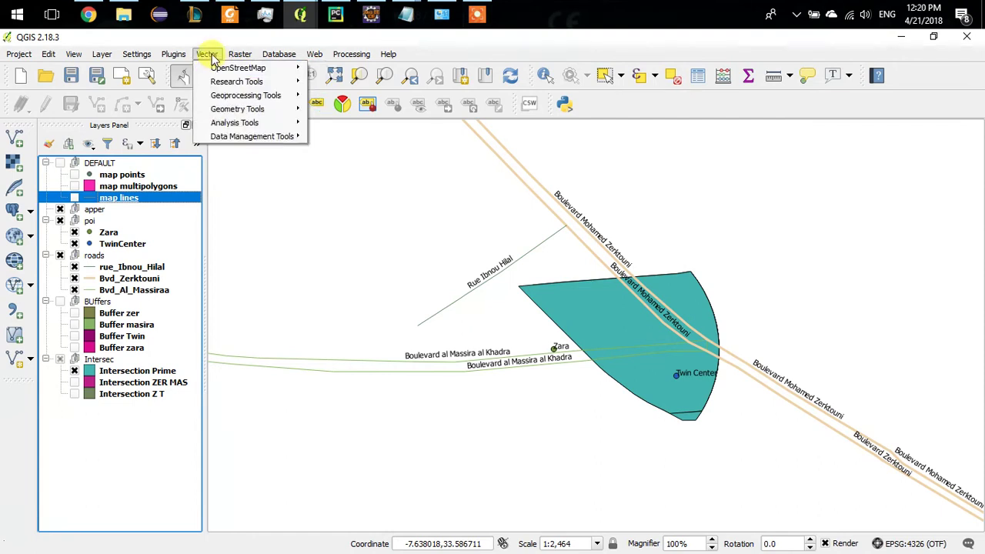
mouse_move(260, 108)
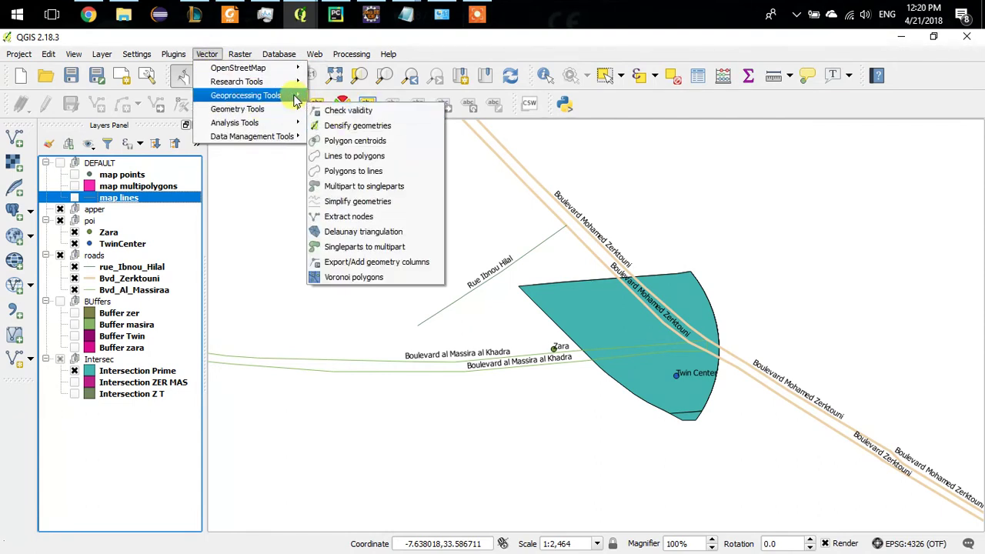
mouse_move(293, 95)
left_click(376, 193)
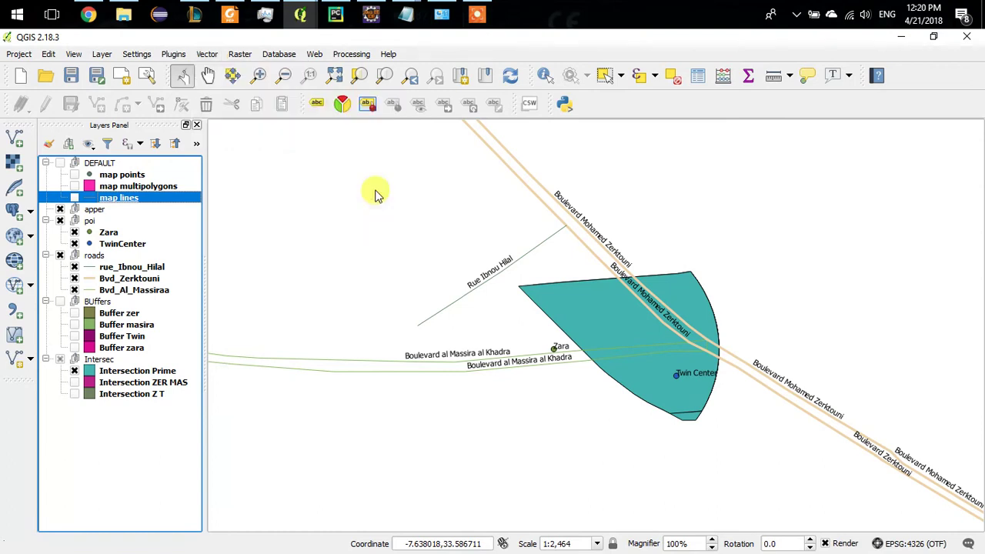
left_click(306, 192)
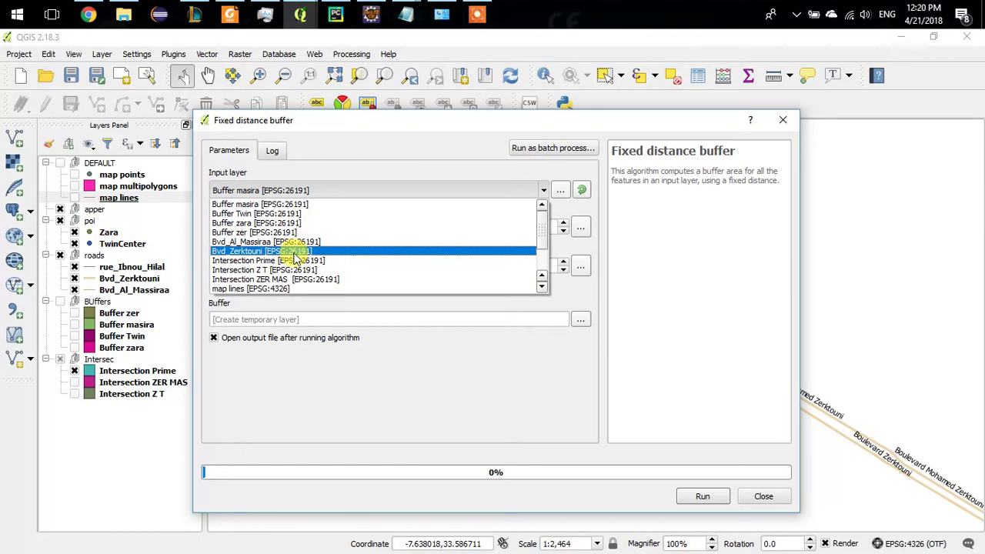
scroll(293, 258, "down", 2)
left_click(266, 271)
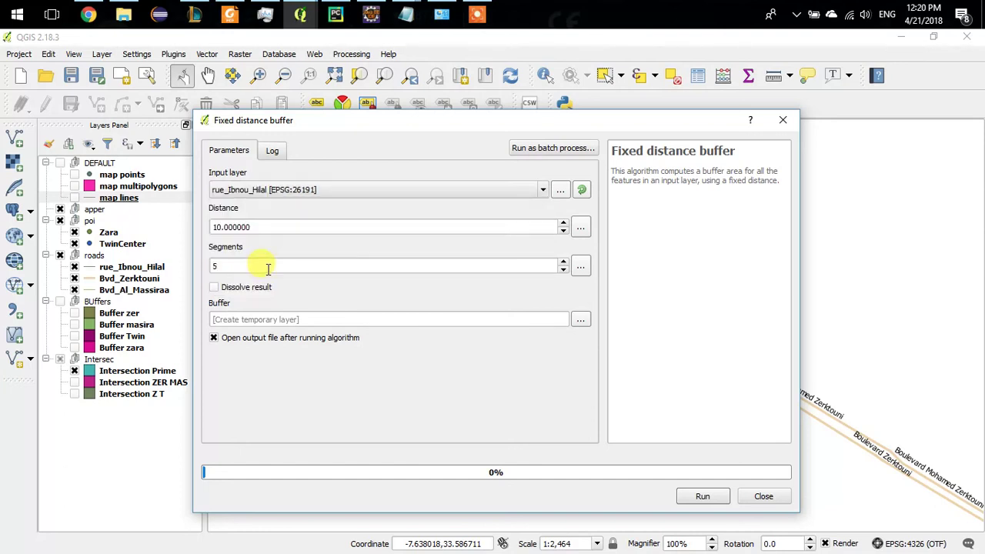
left_click(222, 227)
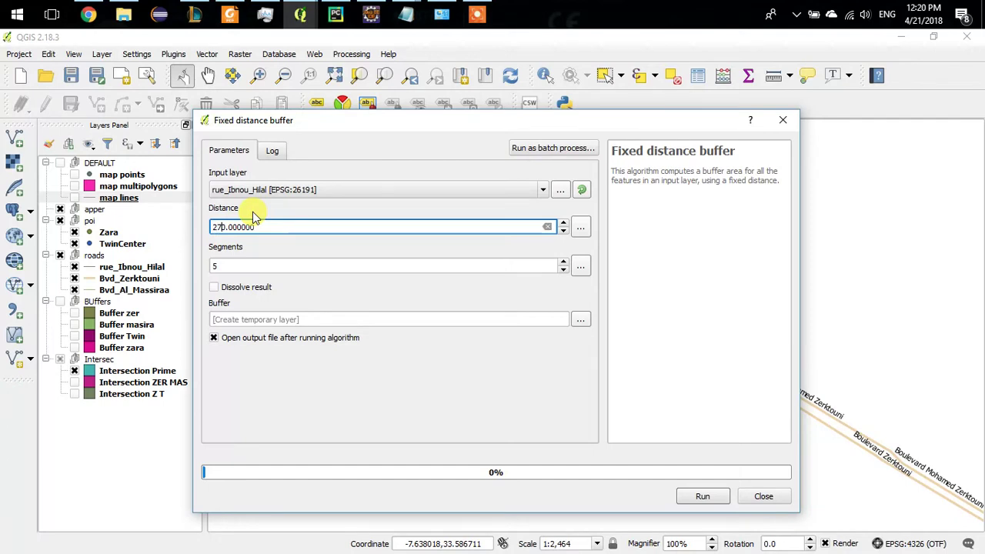
left_click(702, 496)
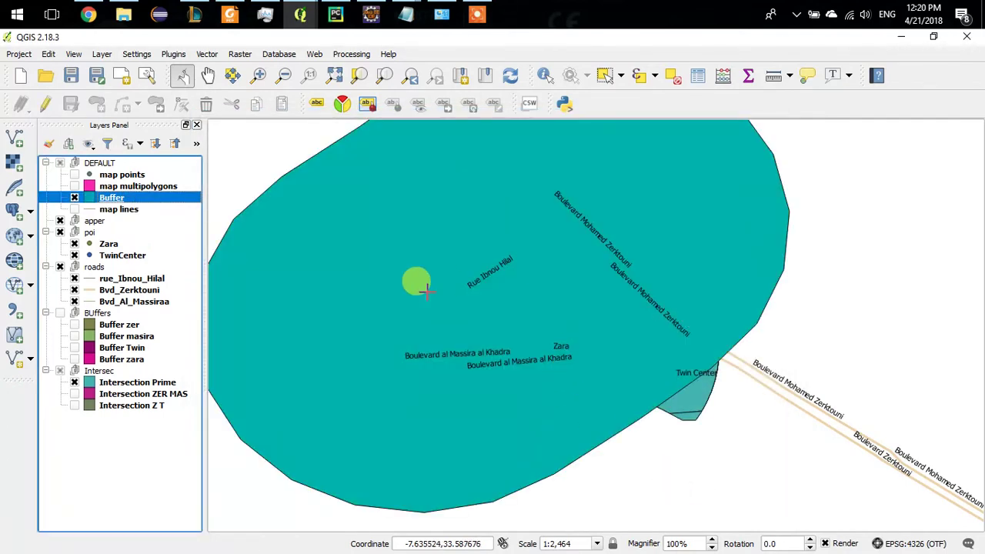
Rename the new Buffer layer to "Buffer ibnu" and move it into the BUffers group
right_click(102, 198)
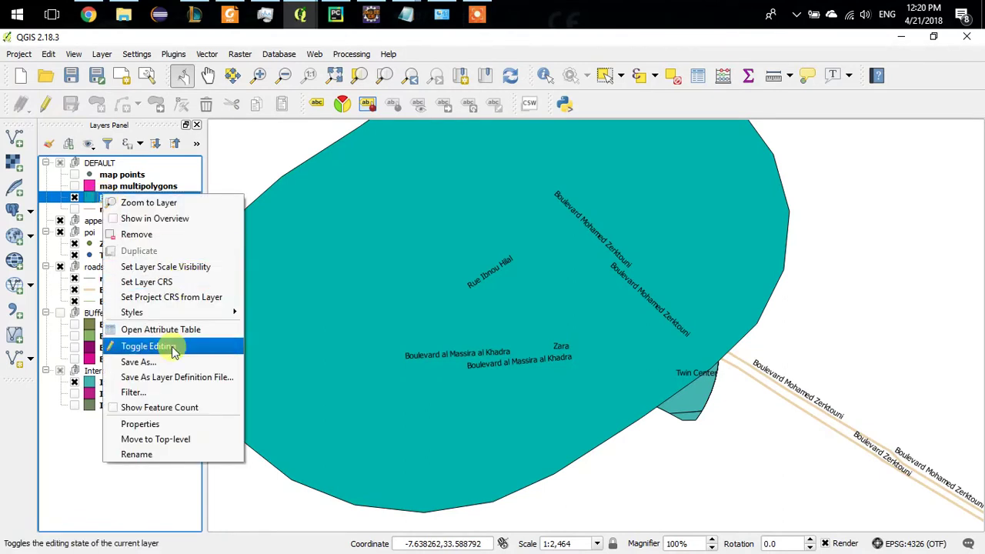
left_click(156, 454)
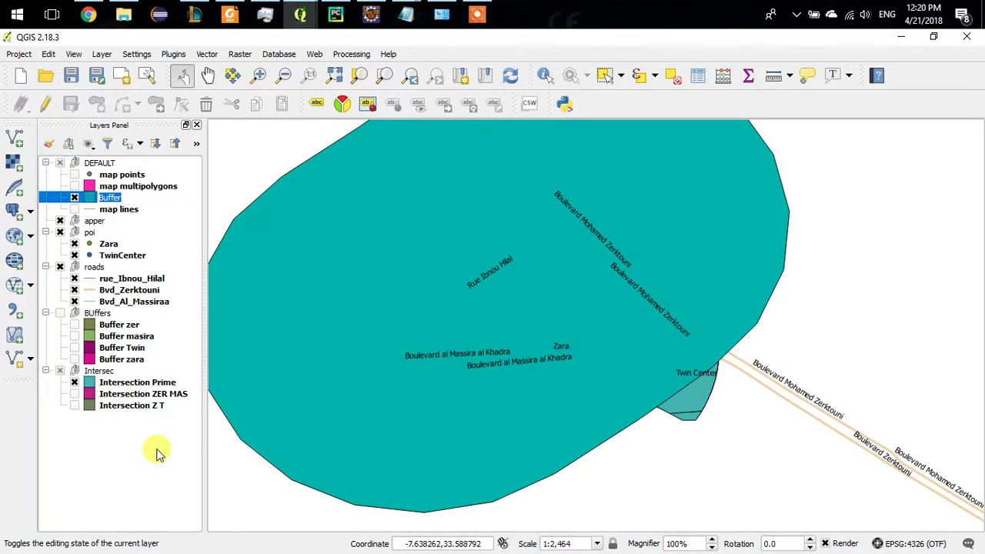
type("Buffer ibnu")
key("Return")
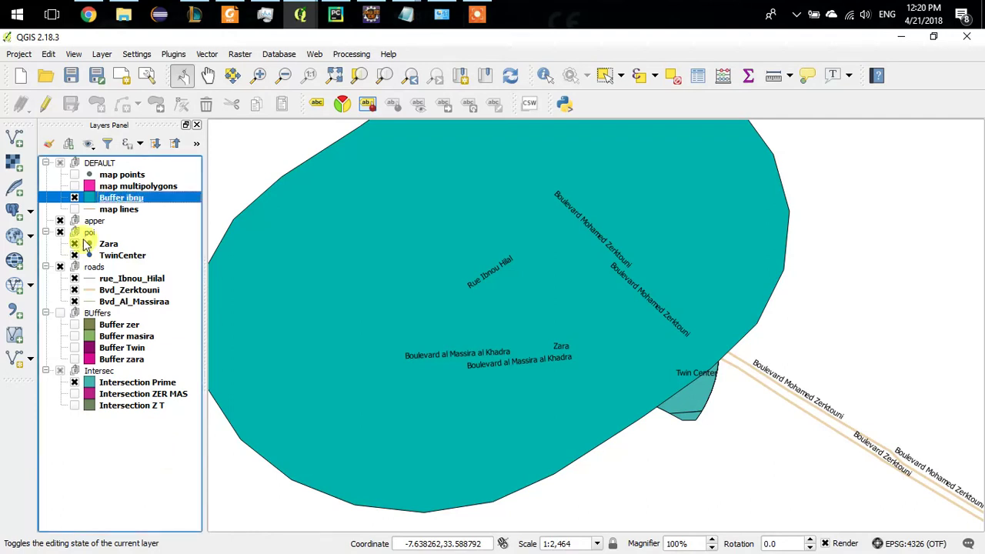
left_click_drag(119, 204, 127, 315)
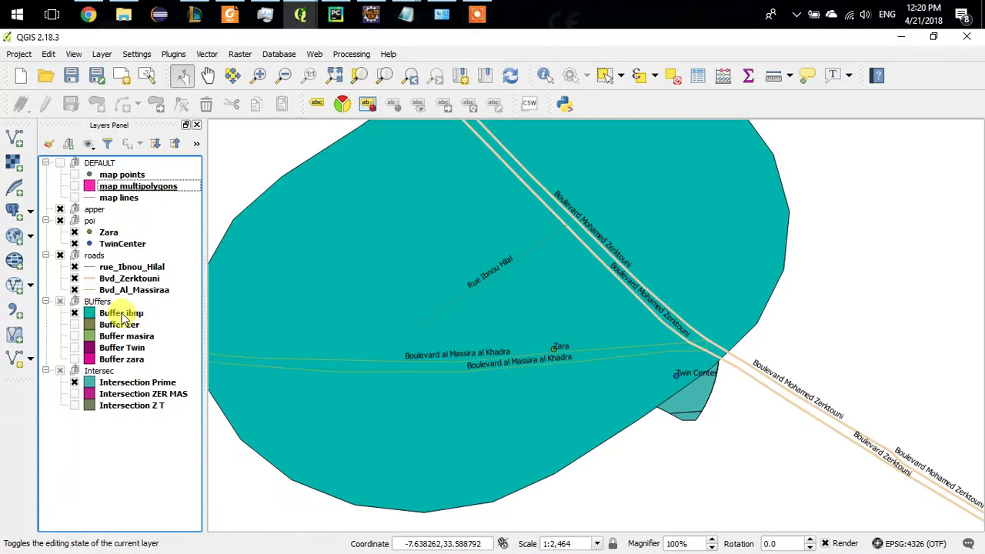
Intersect the Buffer ibnu layer with the Intersection Prime layer, creating the result as a temporary layer
left_click(131, 315)
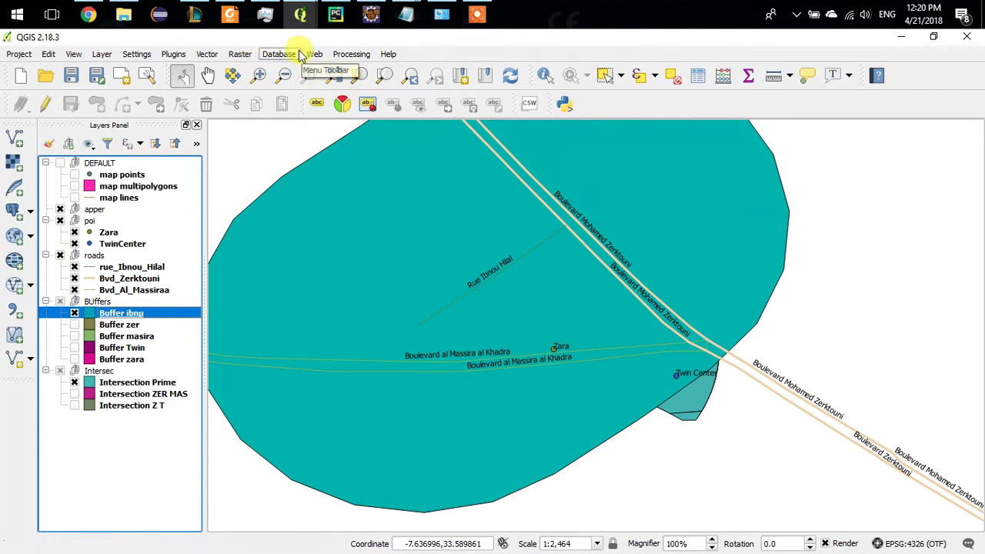
left_click(205, 55)
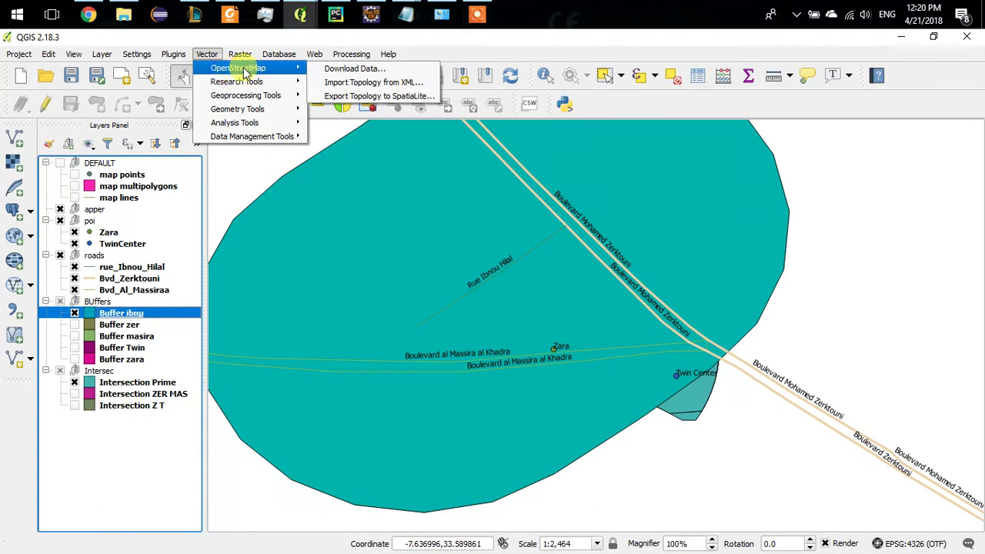
mouse_move(280, 96)
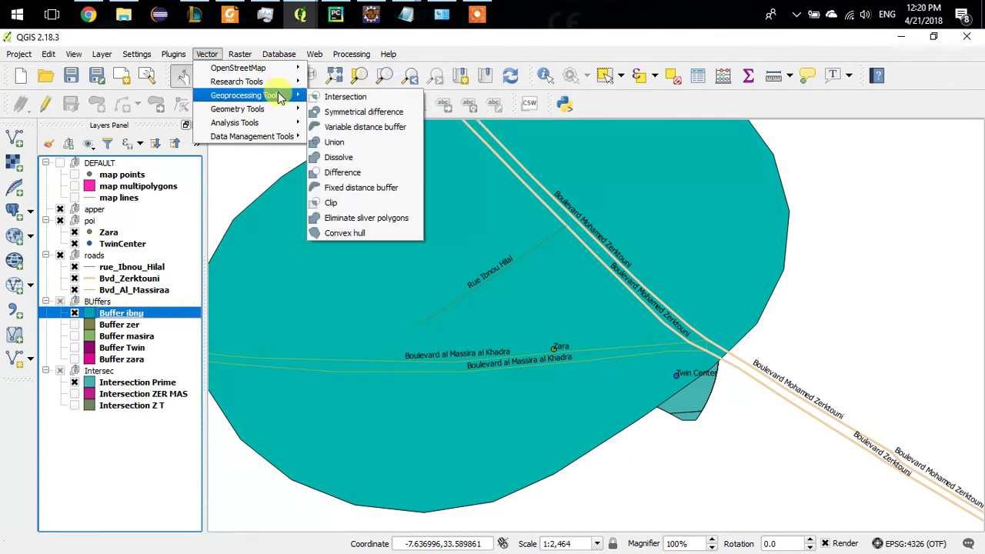
left_click(352, 98)
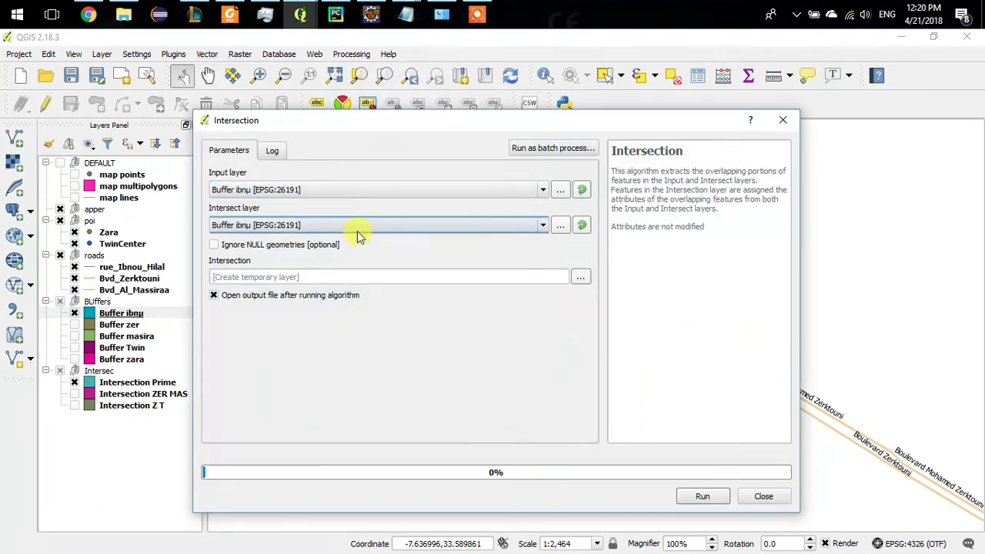
left_click(359, 225)
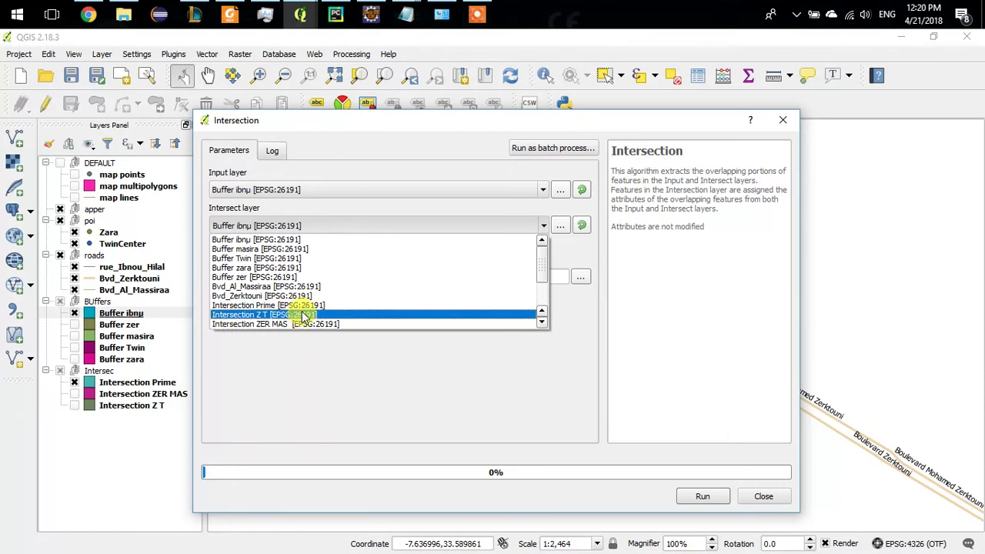
left_click(304, 306)
left_click(703, 496)
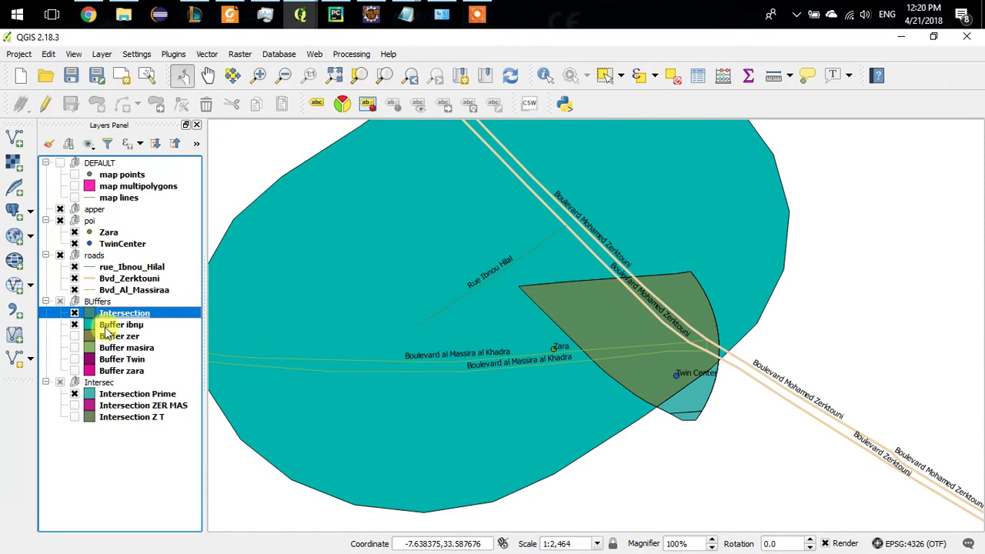
Move the new Intersection layer into the Intersec group and hide the Buffer ibnu and Intersection Prime layers
left_click_drag(93, 318, 58, 384)
left_click(74, 314)
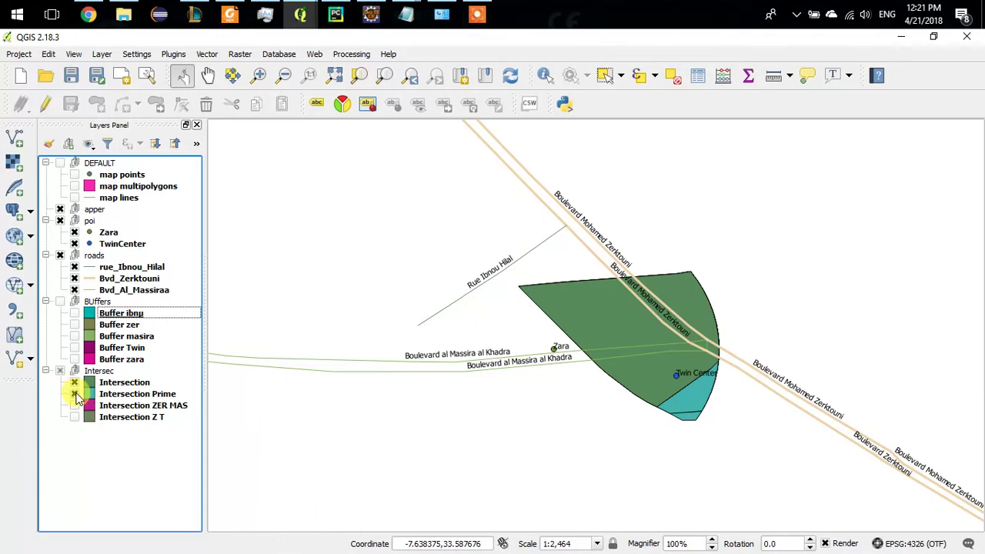
left_click(75, 394)
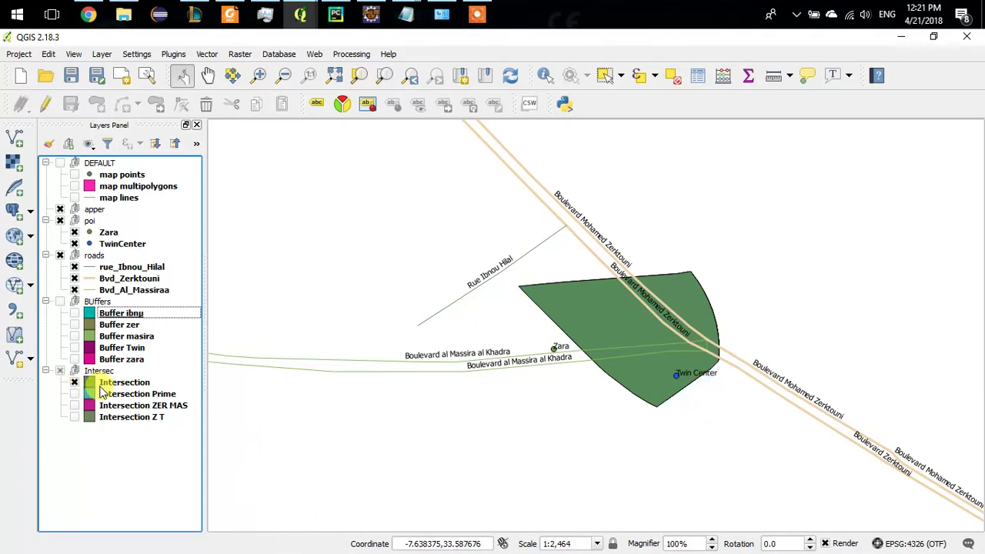
Rename the new Intersection layer to "Intersection Prme bis"
right_click(111, 389)
left_click(116, 376)
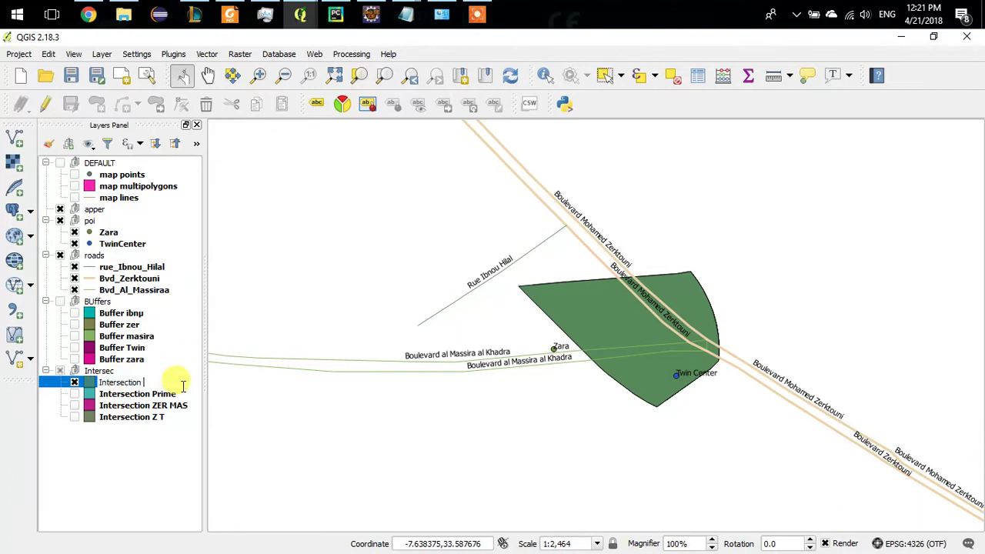
type("Intersection Prme bis")
key("Return")
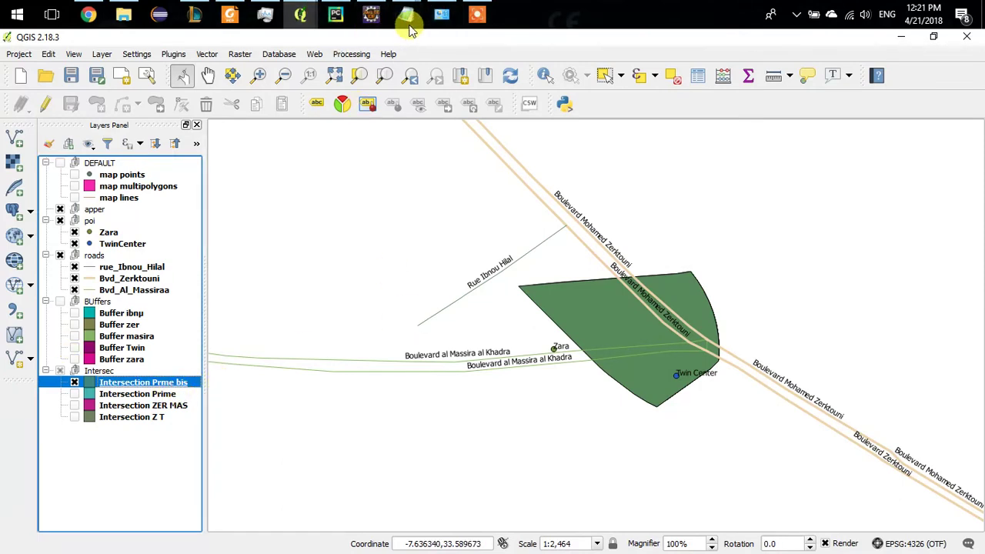
Check the remaining apartment criteria in AtelierSIG.txt in Notepad and return to QGIS
mouse_move(408, 19)
left_click(517, 93)
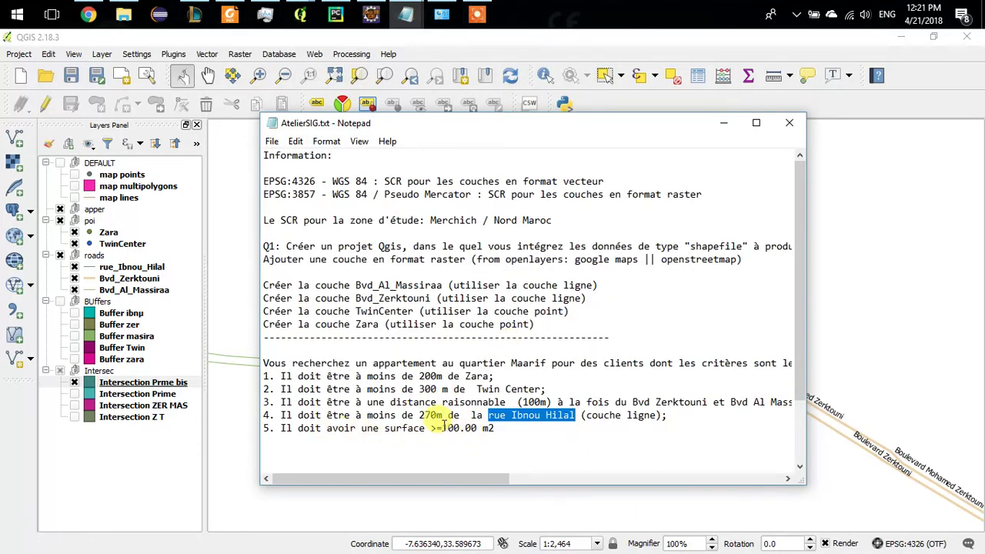
left_click(128, 490)
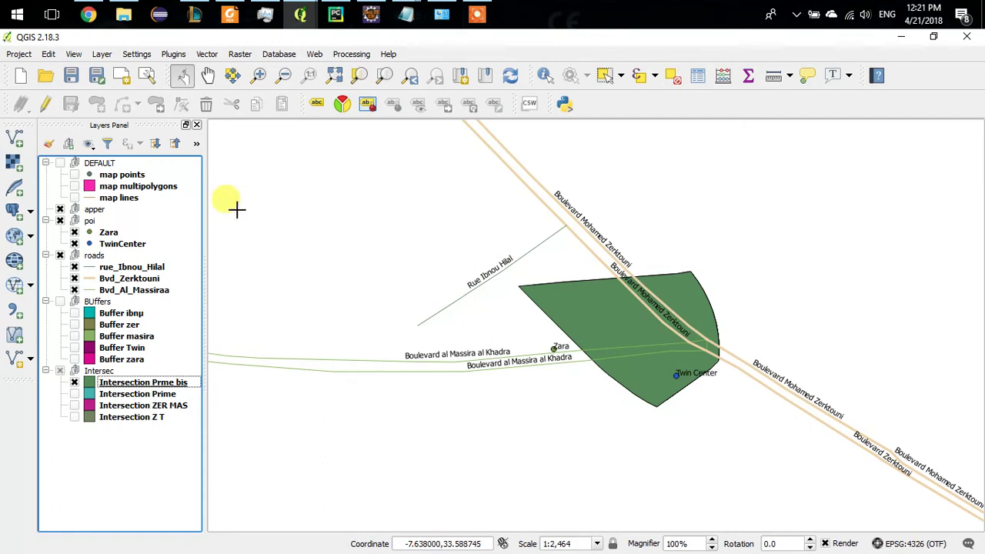
Open the query builder for the provider feature filter of the map multipolygons layer
left_click(130, 189)
right_click(128, 192)
key("Escape")
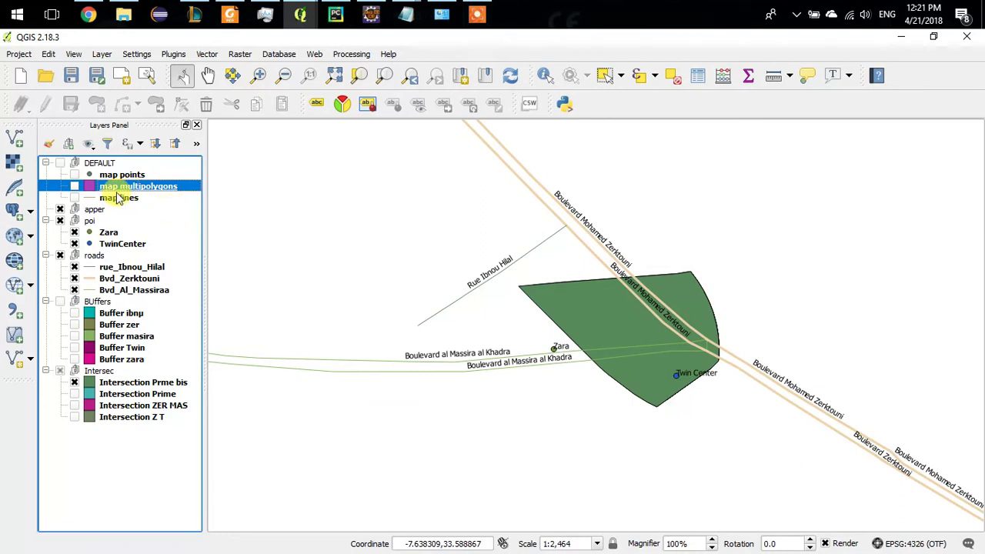
double_click(126, 189)
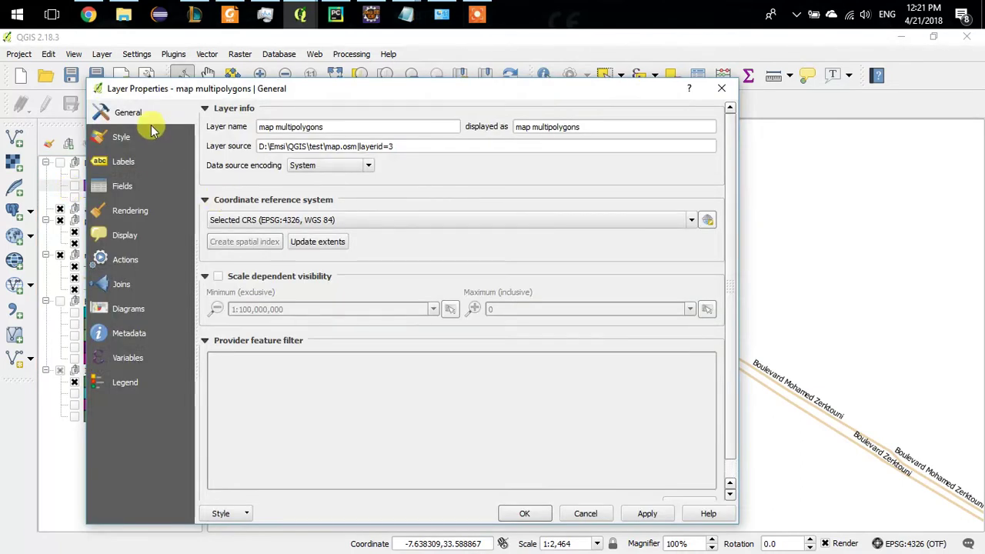
scroll(713, 452, "down", 1)
left_click(687, 486)
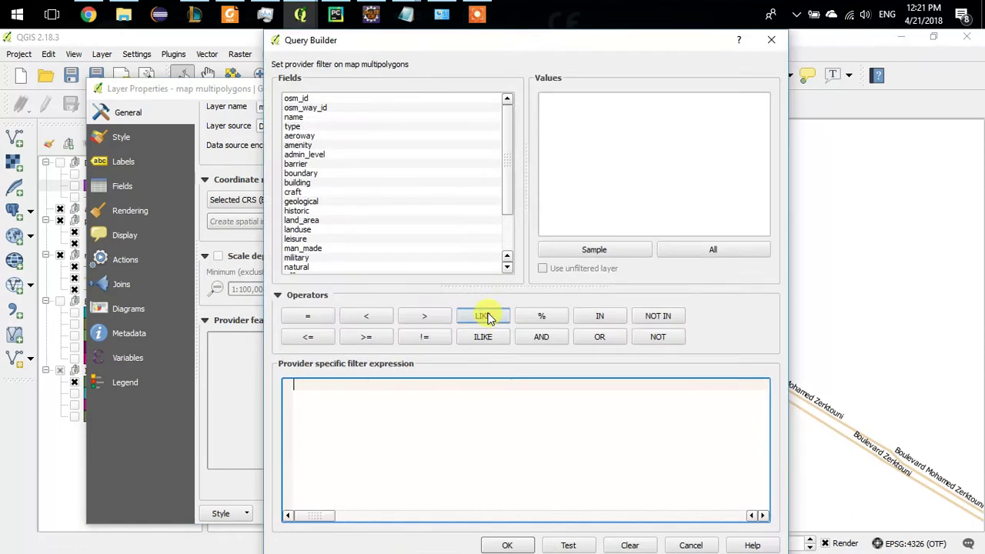
Filter the map multipolygons layer with "building" LIKE 'apartments', testing the expression, and show the layer on the map
left_click(320, 155)
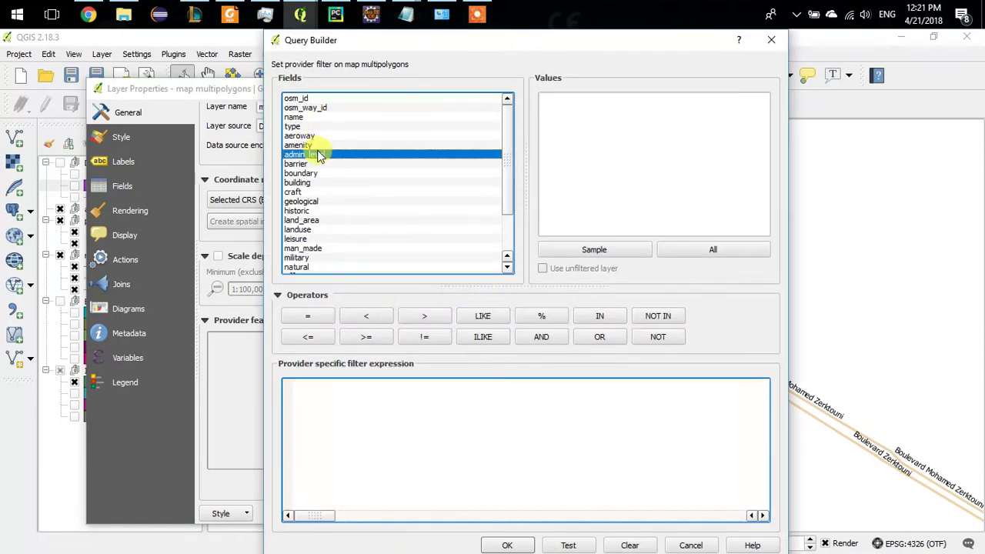
left_click(318, 164)
double_click(298, 183)
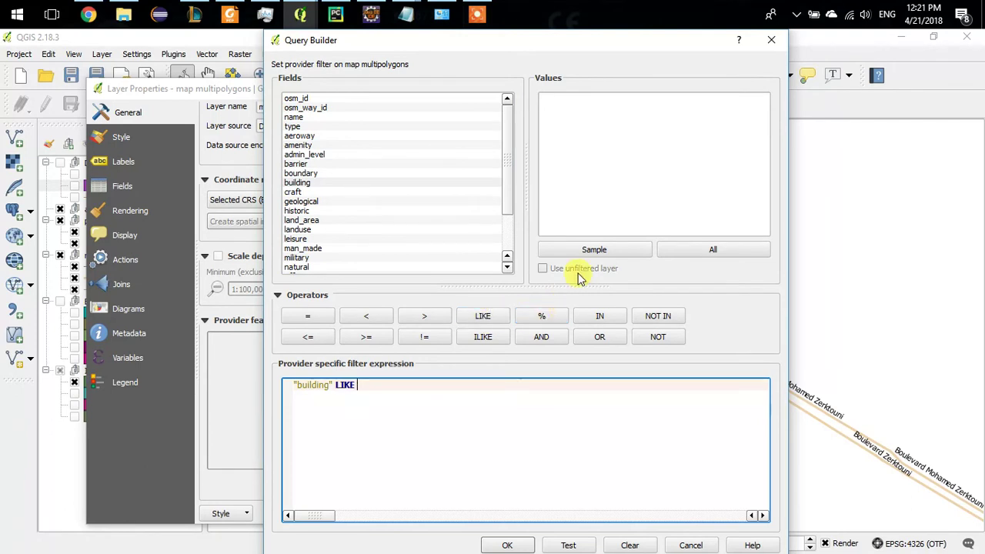
left_click(699, 249)
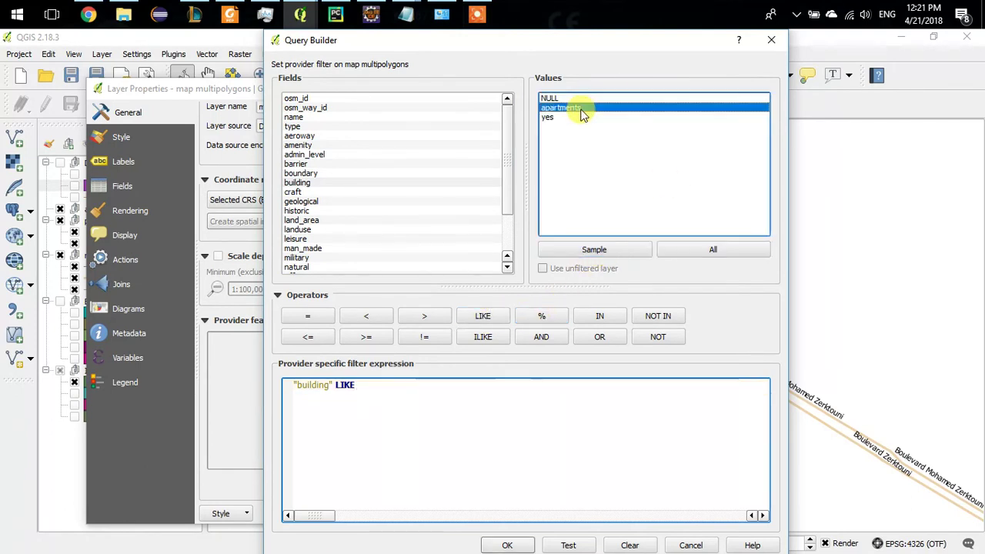
double_click(583, 108)
left_click(562, 545)
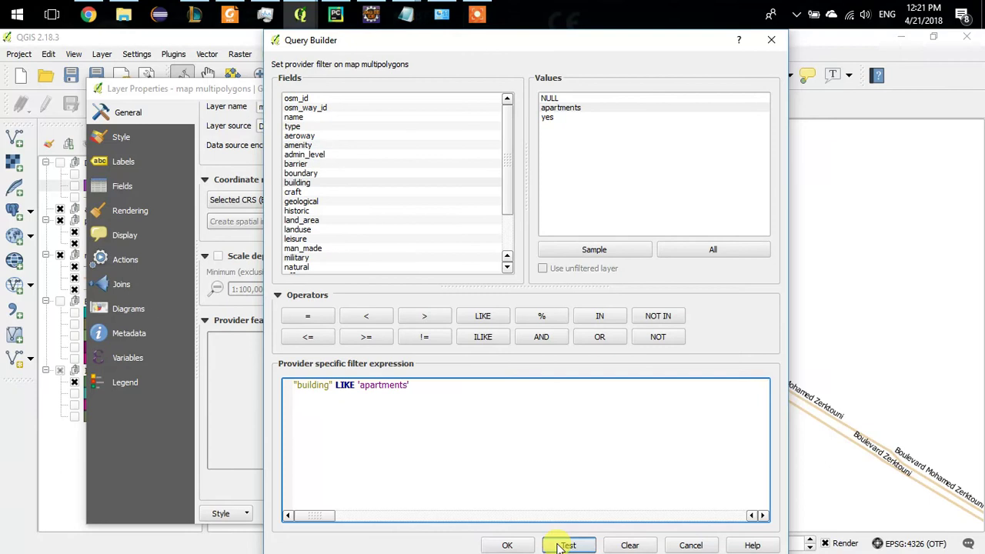
left_click(529, 320)
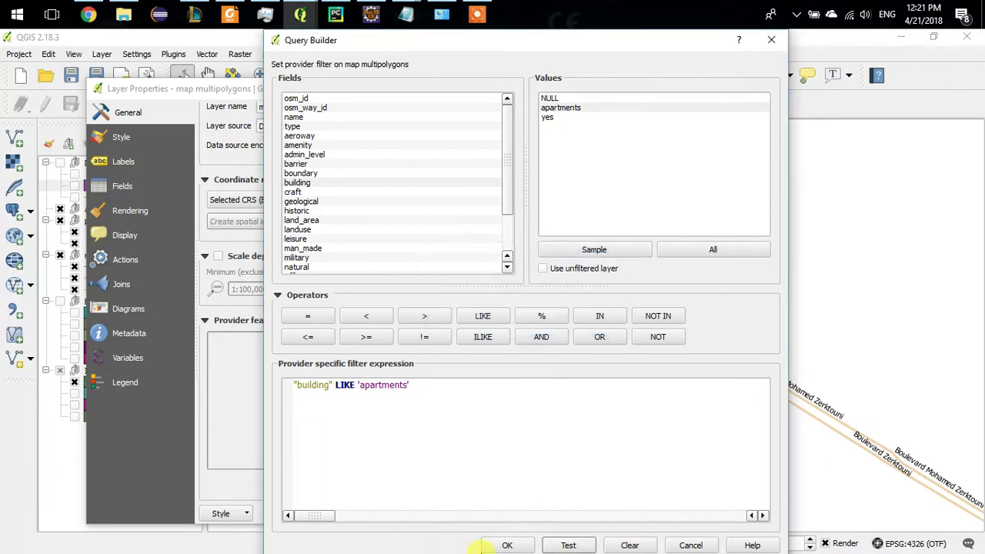
left_click(508, 545)
left_click(522, 513)
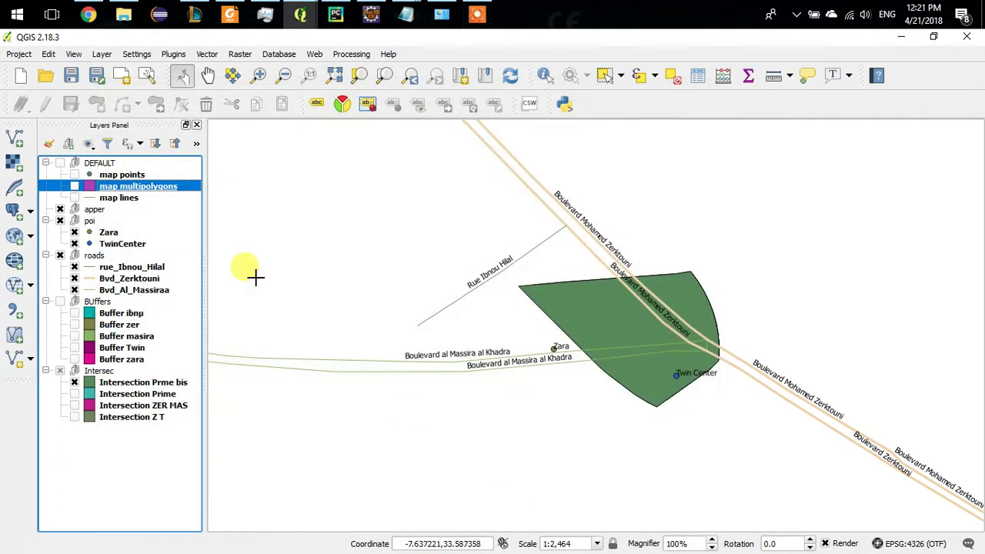
left_click(75, 187)
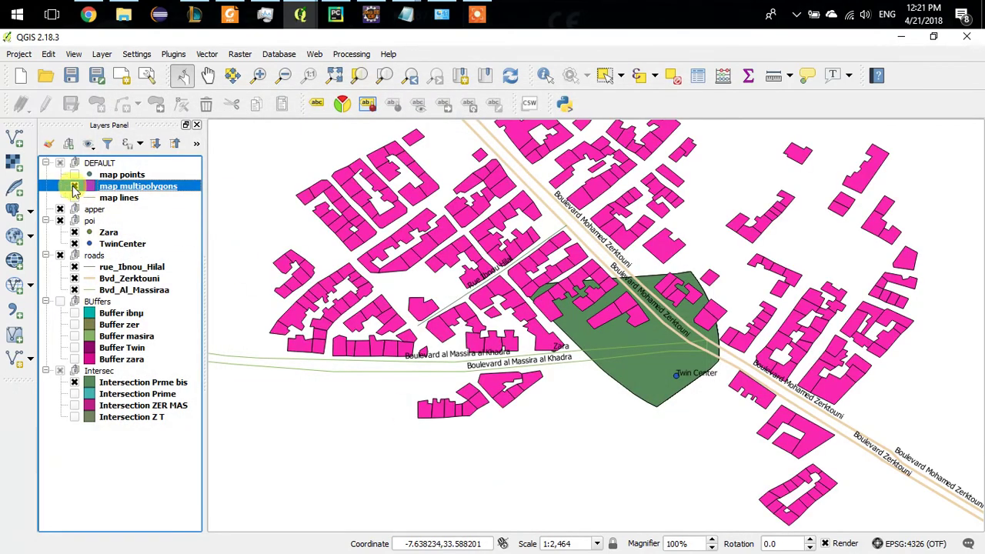
Export the filtered map multipolygons layer as the ESRI Shapefile Apprt.shp in EPSG:26191 - Merchich / Nord Maroc
right_click(101, 189)
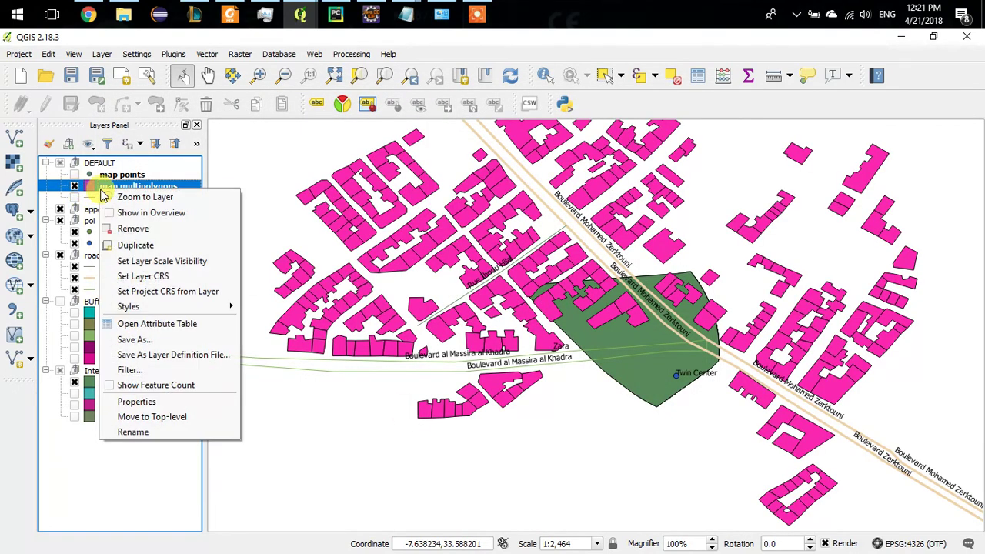
left_click(168, 340)
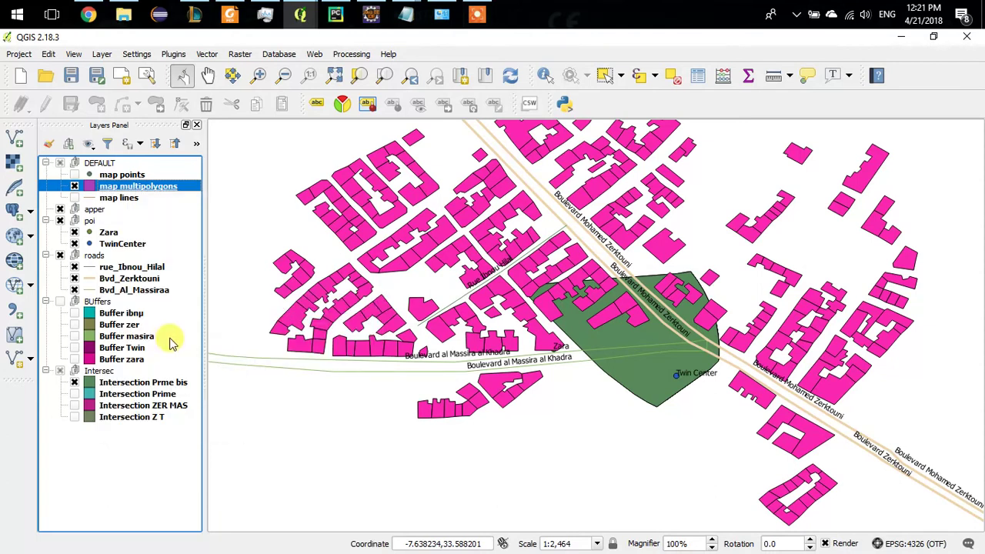
left_click(401, 119)
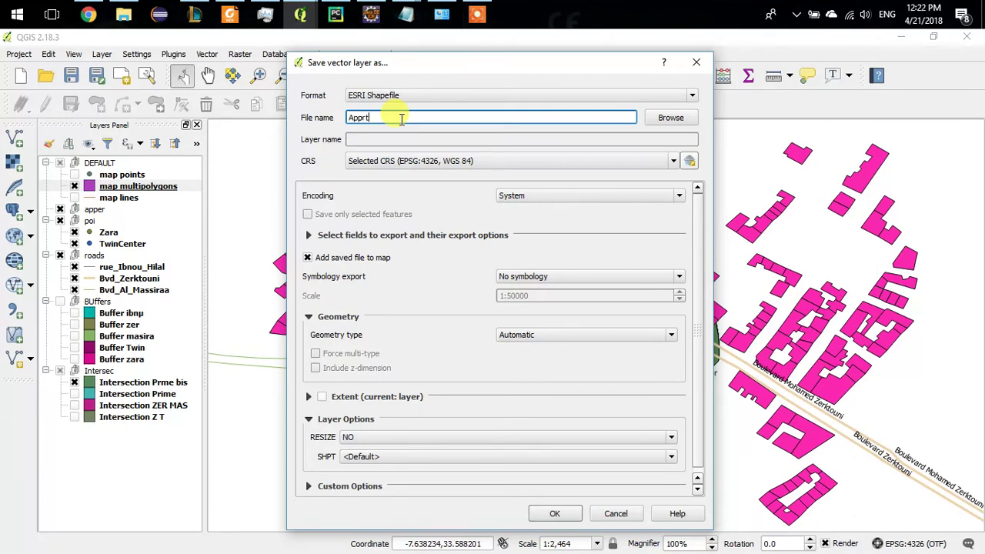
left_click(675, 120)
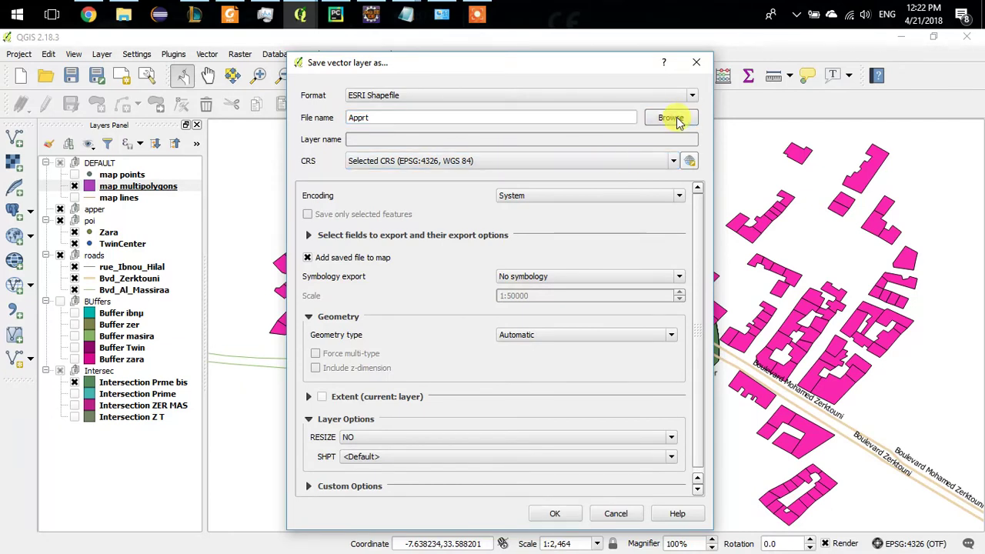
left_click(820, 398)
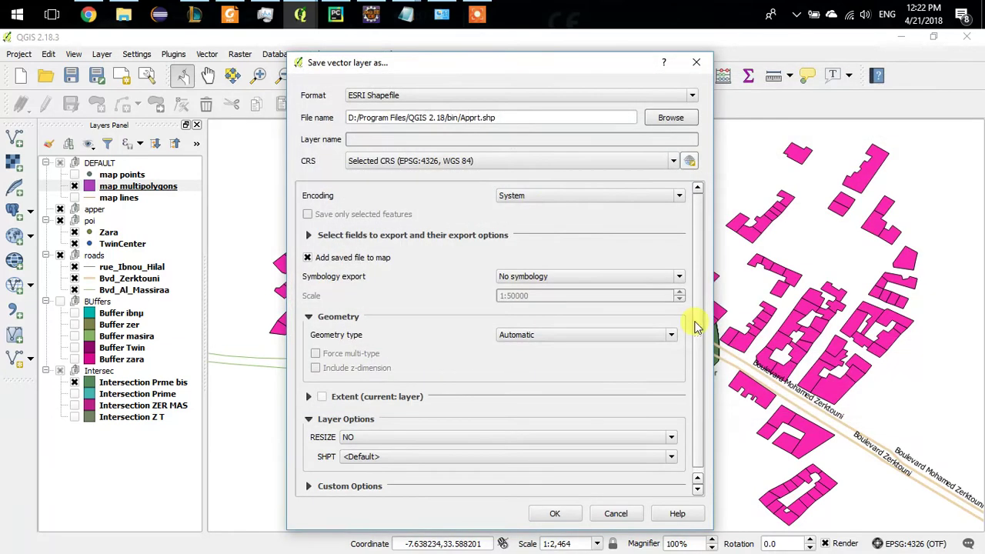
left_click(460, 162)
left_click(422, 204)
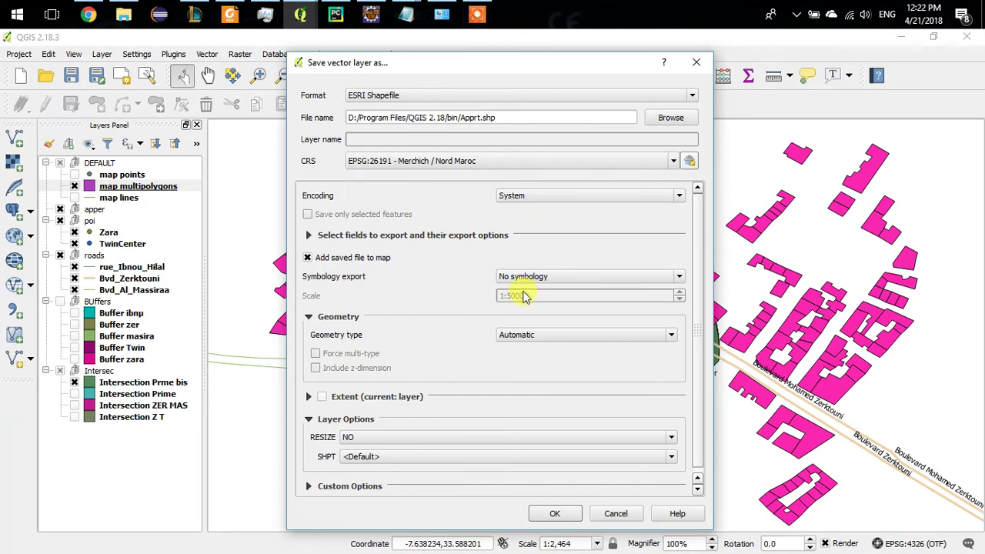
left_click(551, 514)
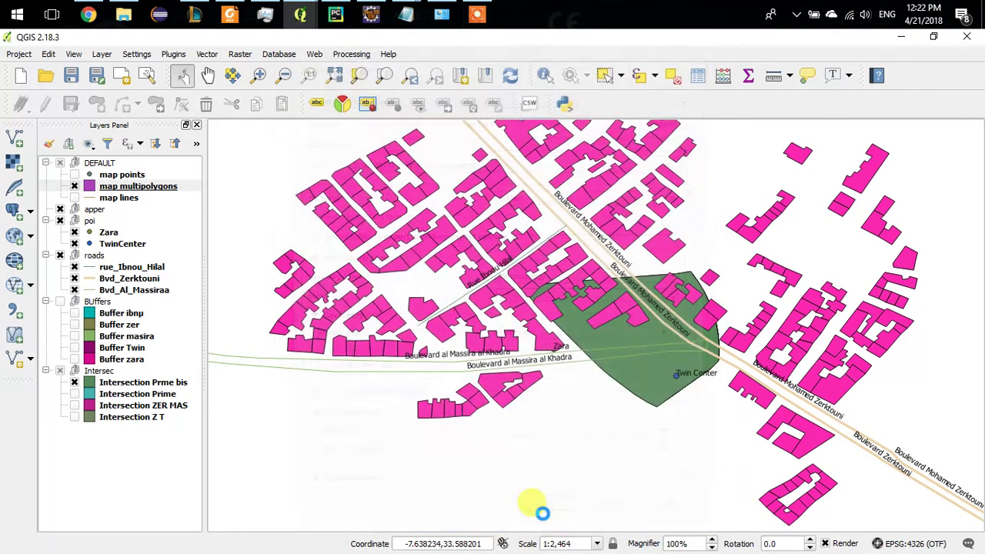
Hide the map multipolygons layer and move the new Apprt layer into the apper group
left_click(76, 197)
left_click_drag(95, 189, 80, 218)
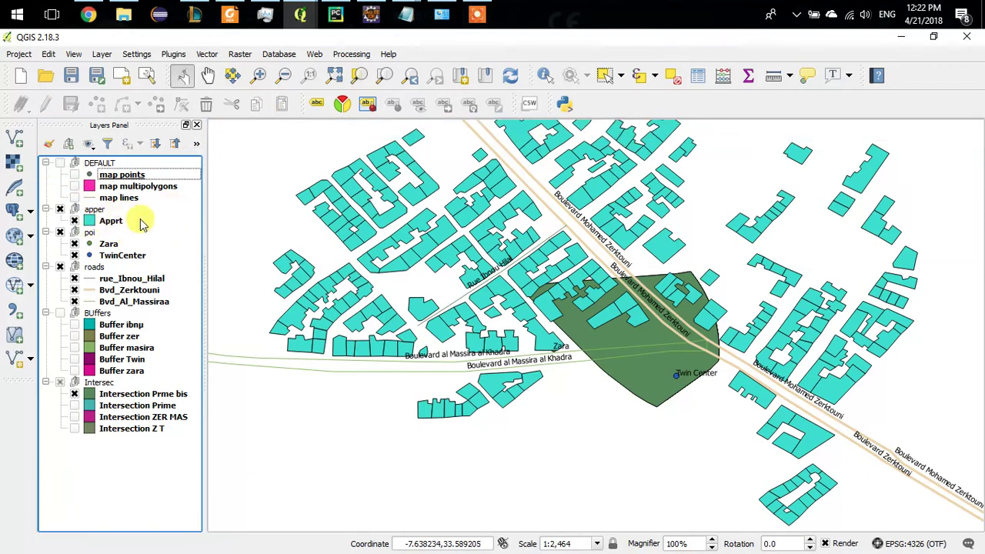
Start editing the Apprt layer and add a decimal number (real) field named Surface with three decimal places to its attribute table
left_click(123, 221)
left_click(40, 110)
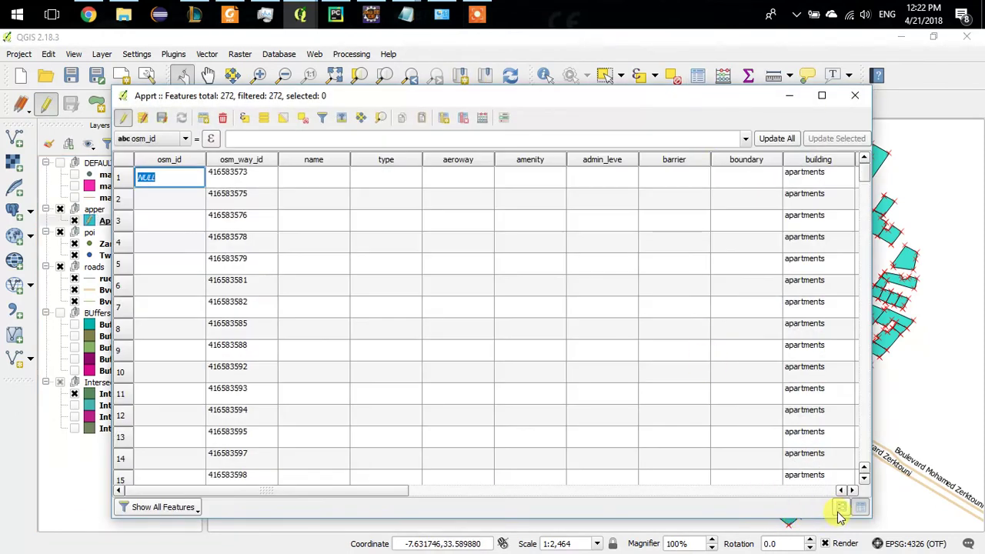
left_click(841, 510)
left_click(862, 507)
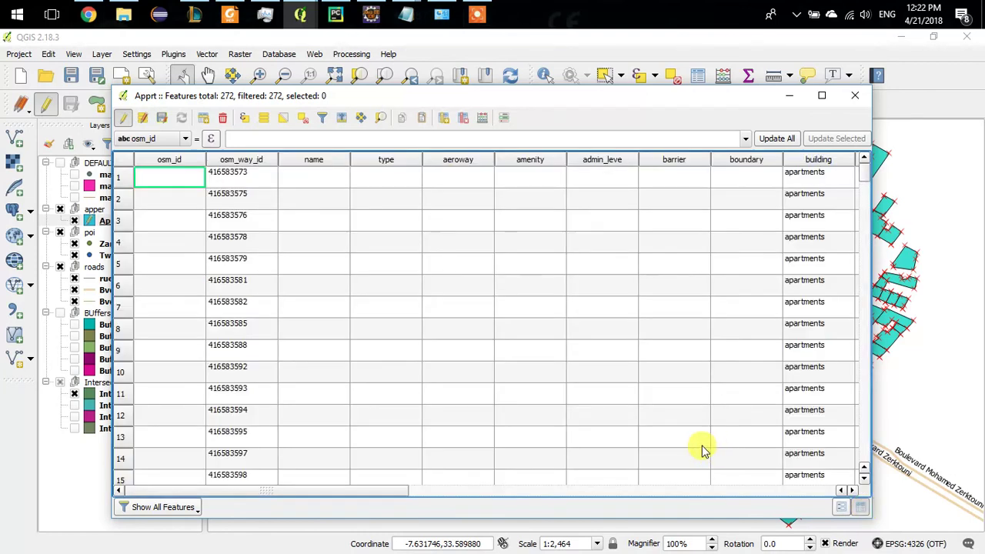
left_click(446, 118)
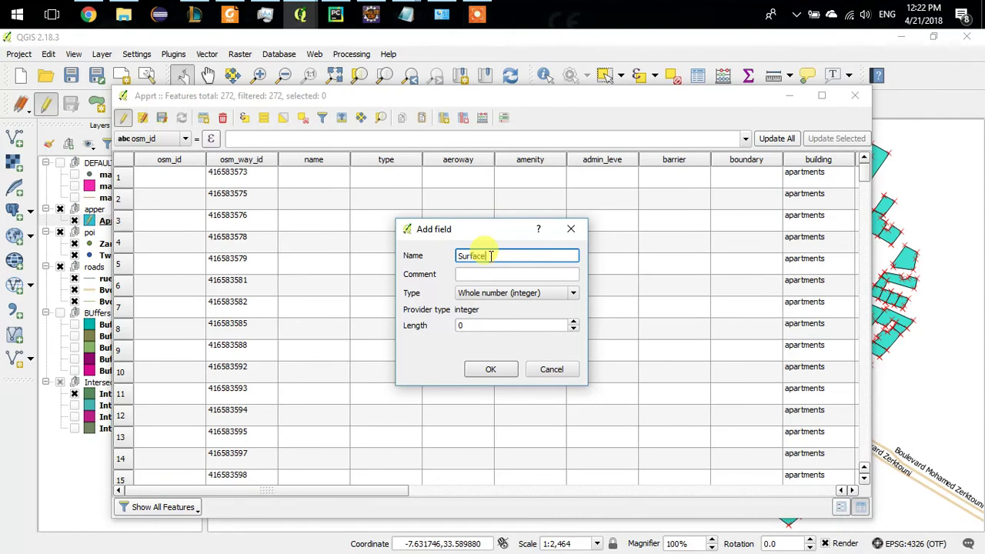
left_click(504, 294)
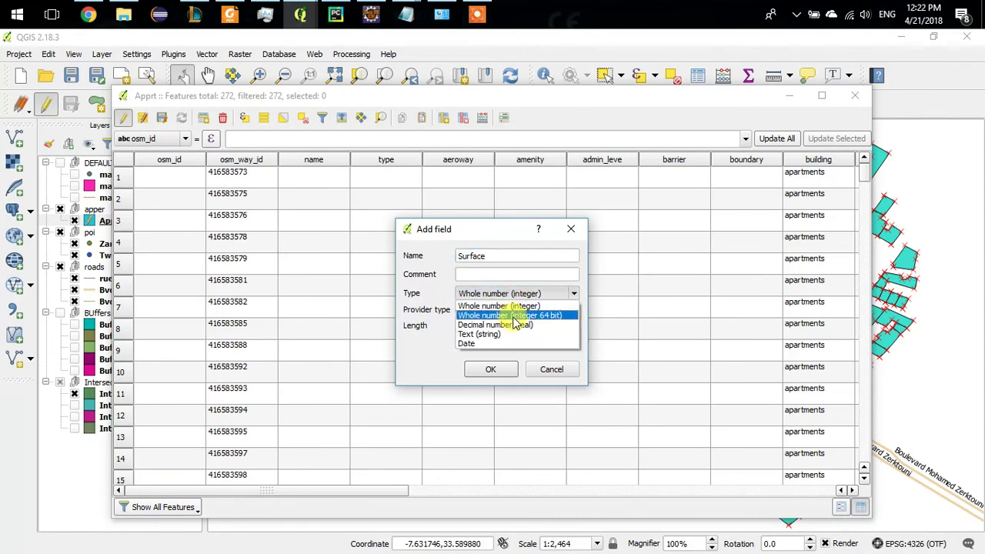
left_click(525, 325)
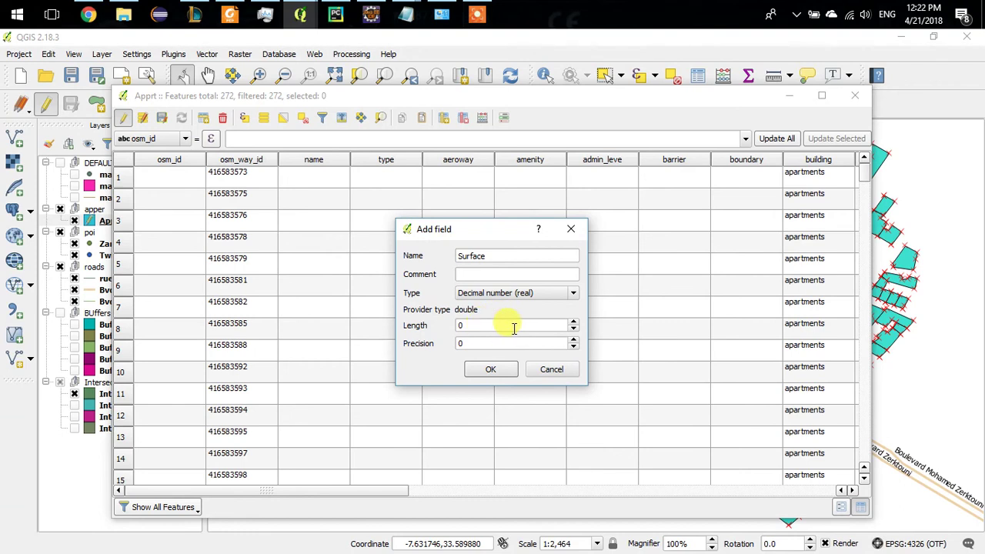
left_click(574, 323)
double_click(572, 341)
left_click(508, 376)
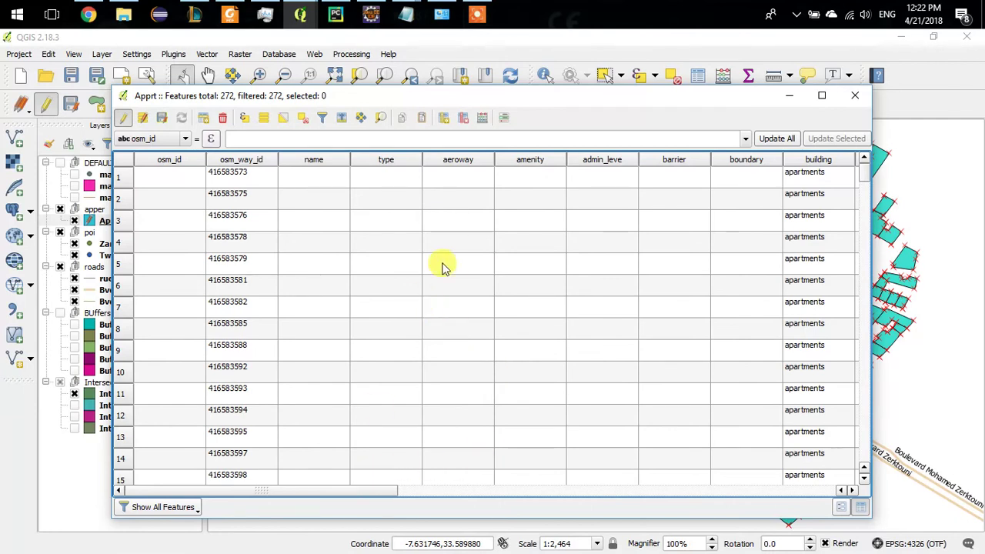
Use the field calculator to update the existing Surface field with each Apprt polygon's area, and view the calculated column
left_click(483, 116)
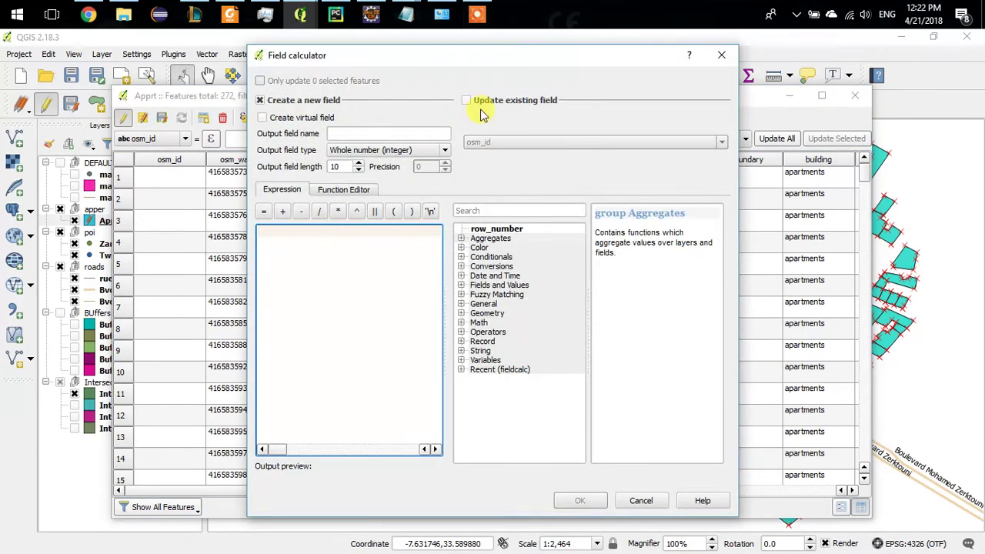
left_click(467, 101)
left_click(510, 144)
scroll(508, 208, "down", 5)
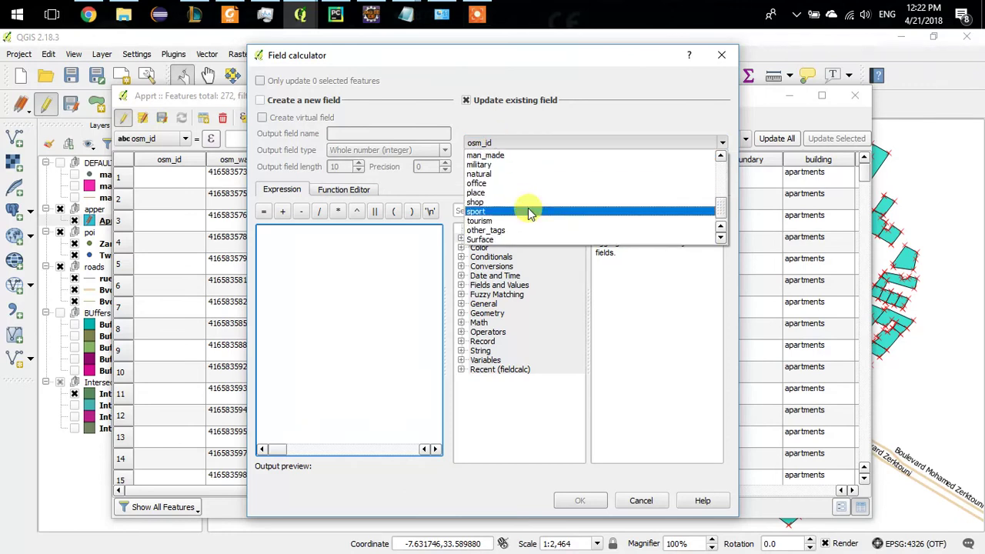
left_click(499, 240)
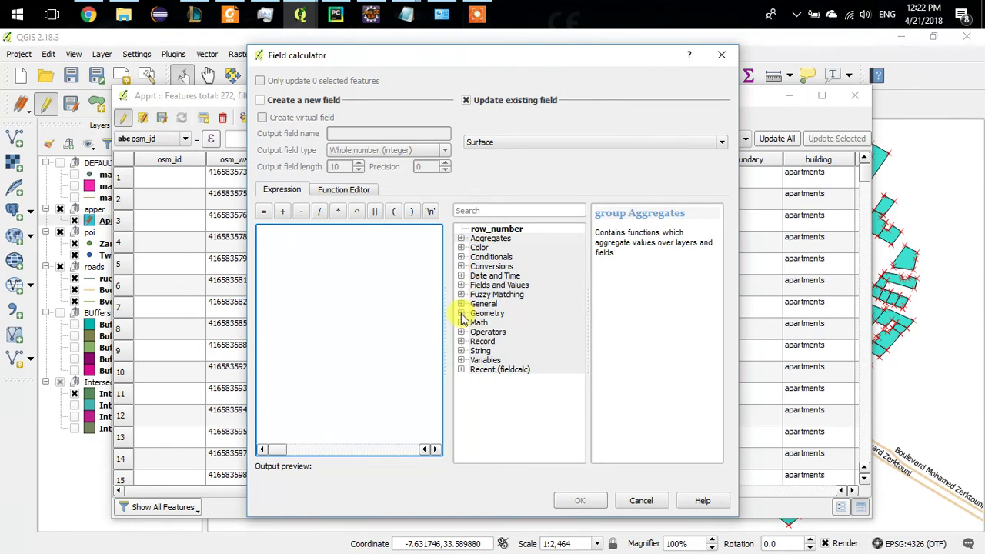
left_click(461, 314)
double_click(499, 335)
left_click(579, 501)
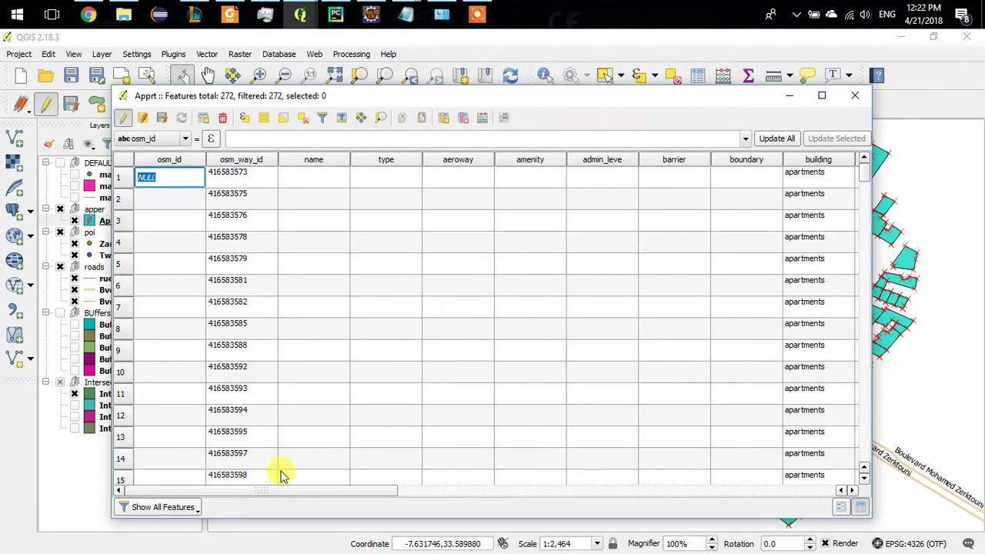
left_click_drag(278, 492, 747, 510)
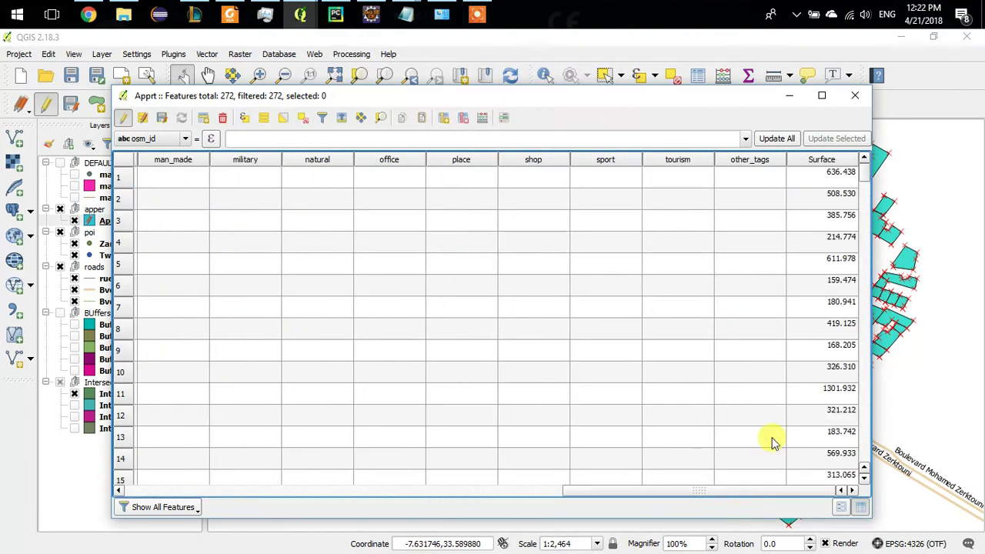
Close the attribute table, save the Apprt layer edits and end its editing session
left_click(855, 97)
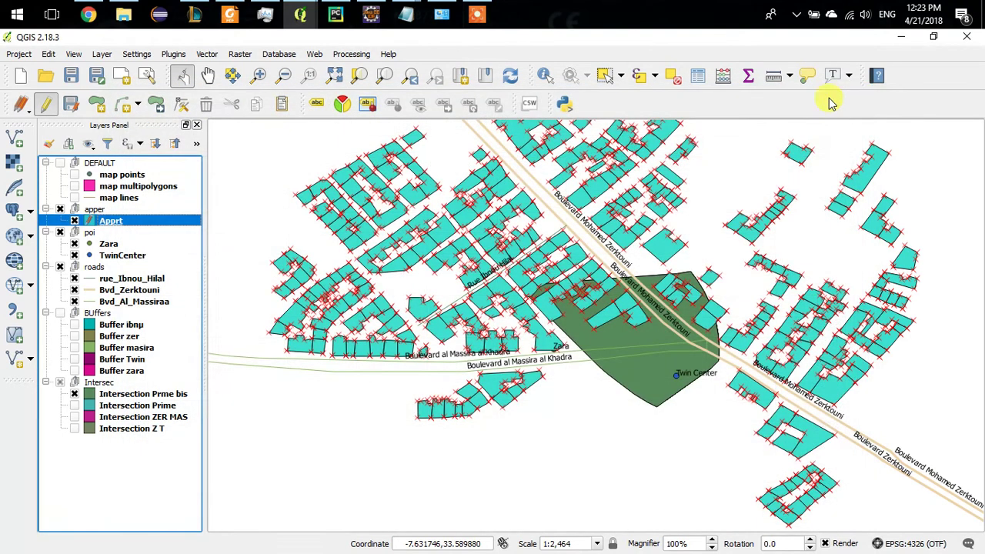
left_click(70, 108)
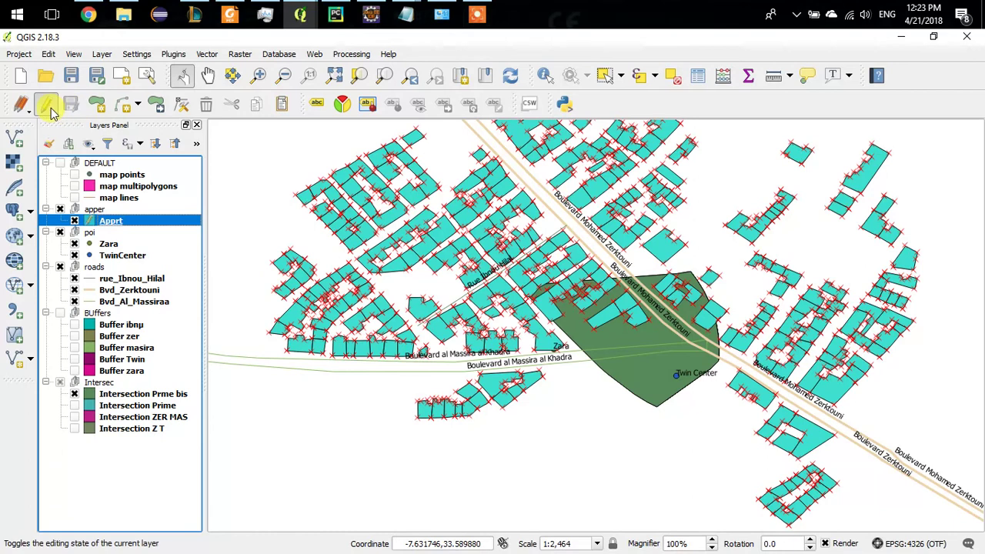
left_click(23, 105)
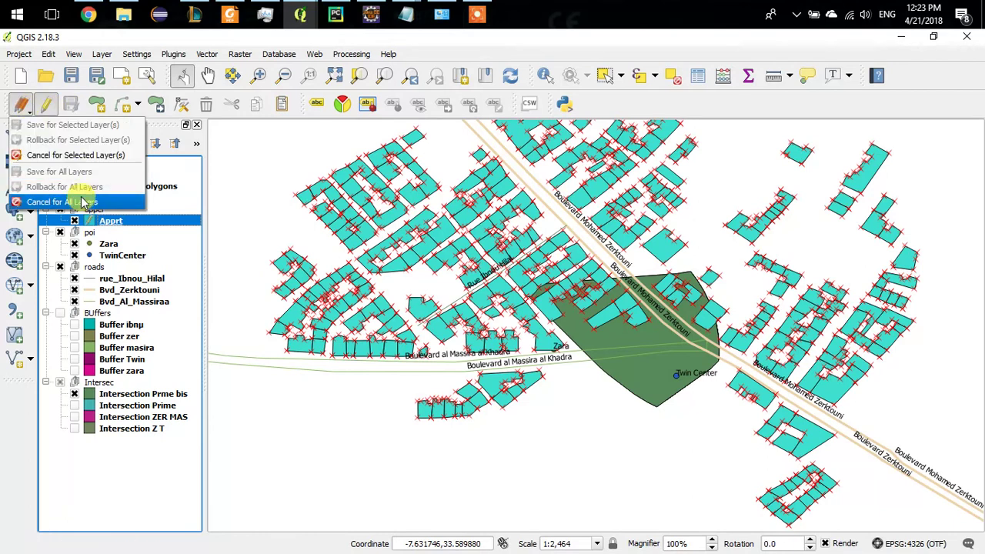
left_click(110, 162)
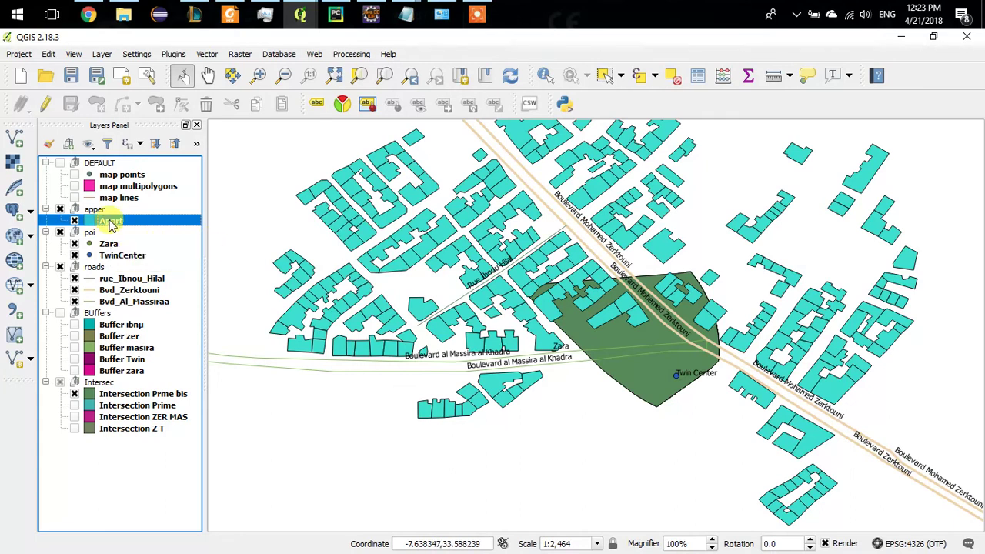
Build the provider filter expression "Surface" >= 100 for the Apprt layer in the query builder
double_click(193, 221)
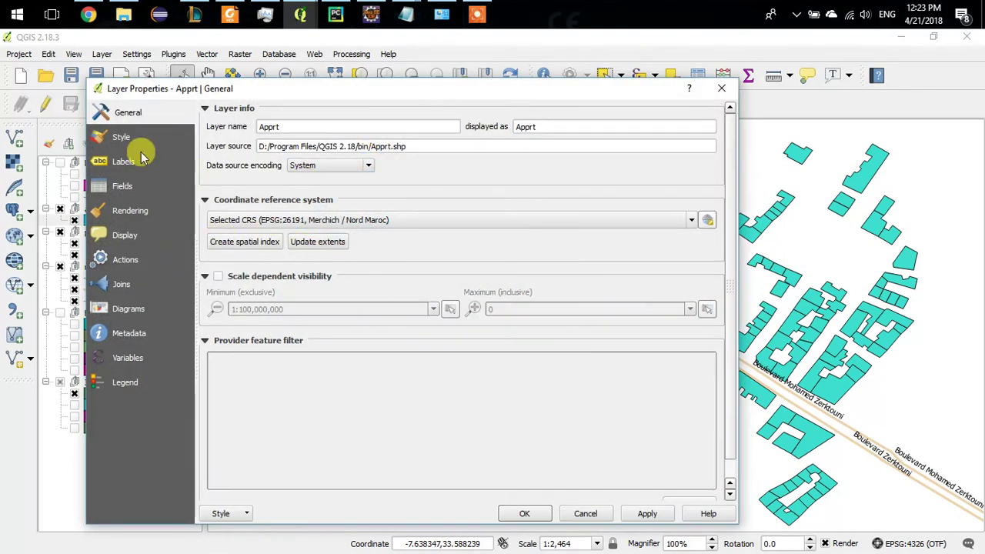
scroll(419, 319, "down", 1)
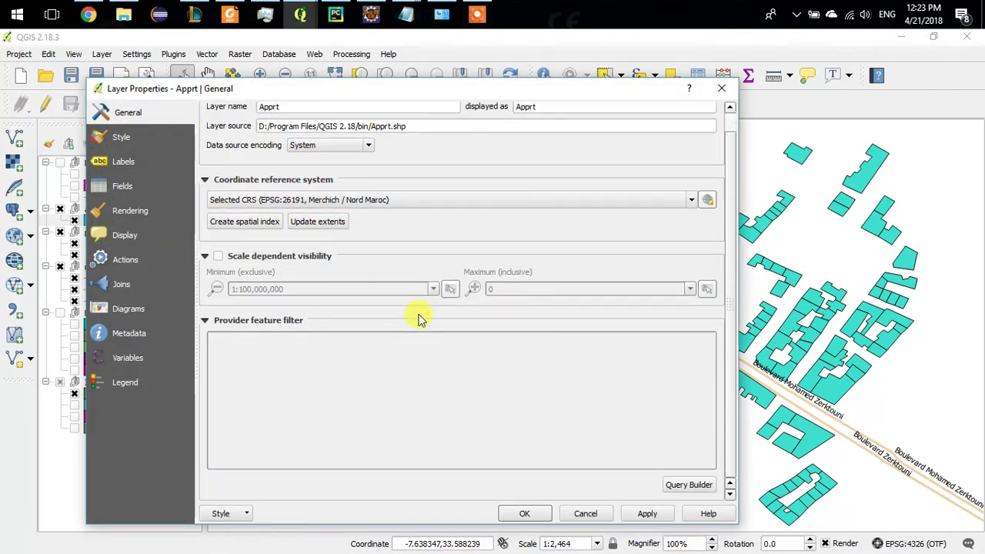
left_click(690, 486)
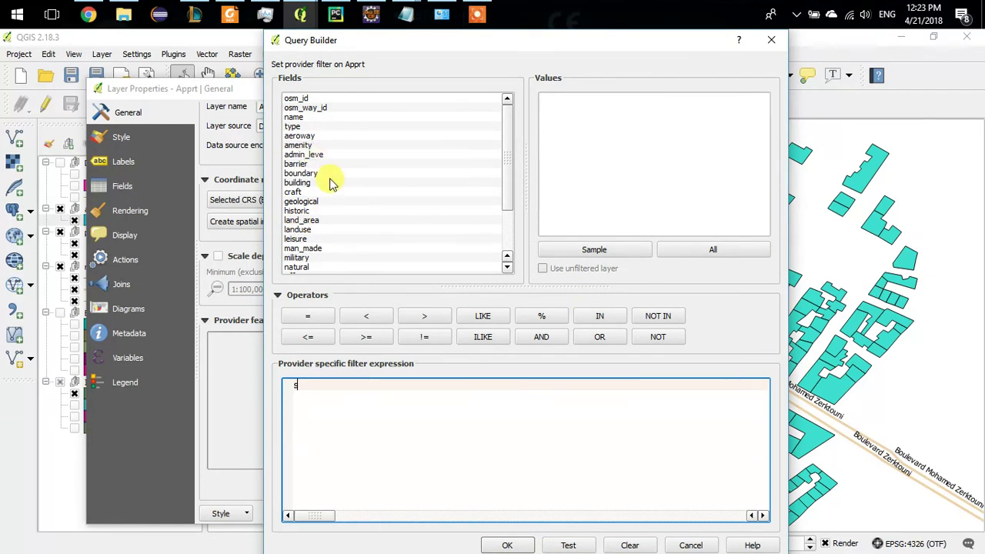
left_click(309, 259)
key("s")
key("s")
key("s")
key("s")
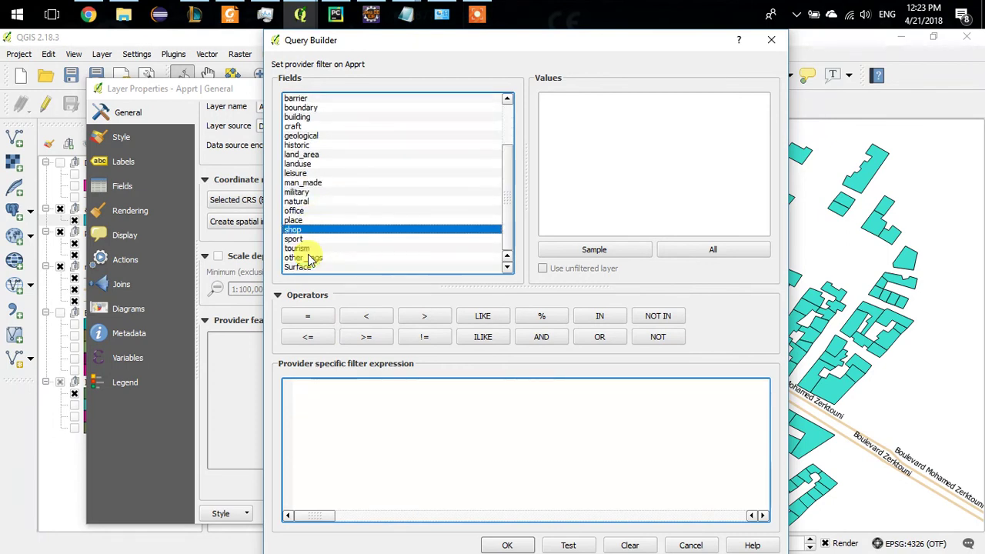
double_click(308, 266)
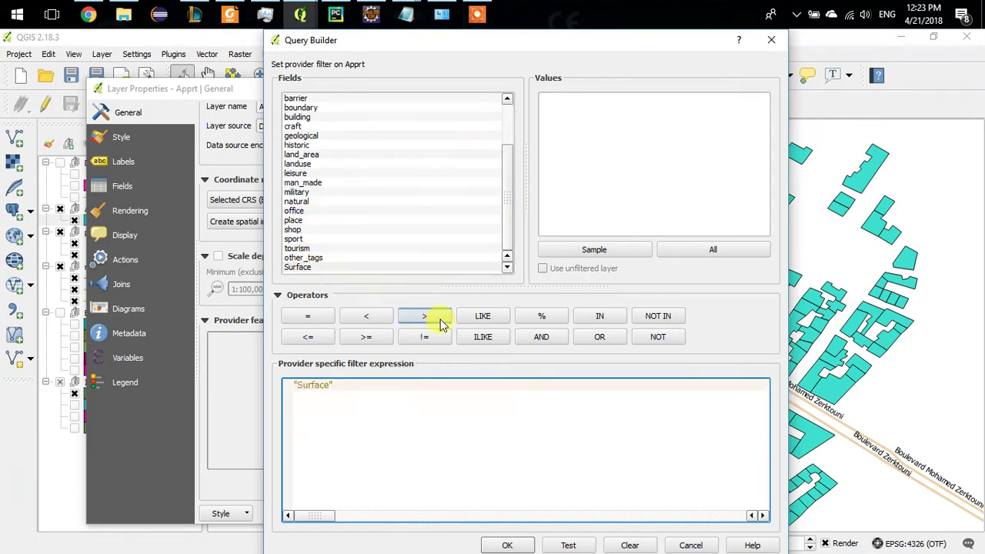
left_click(383, 341)
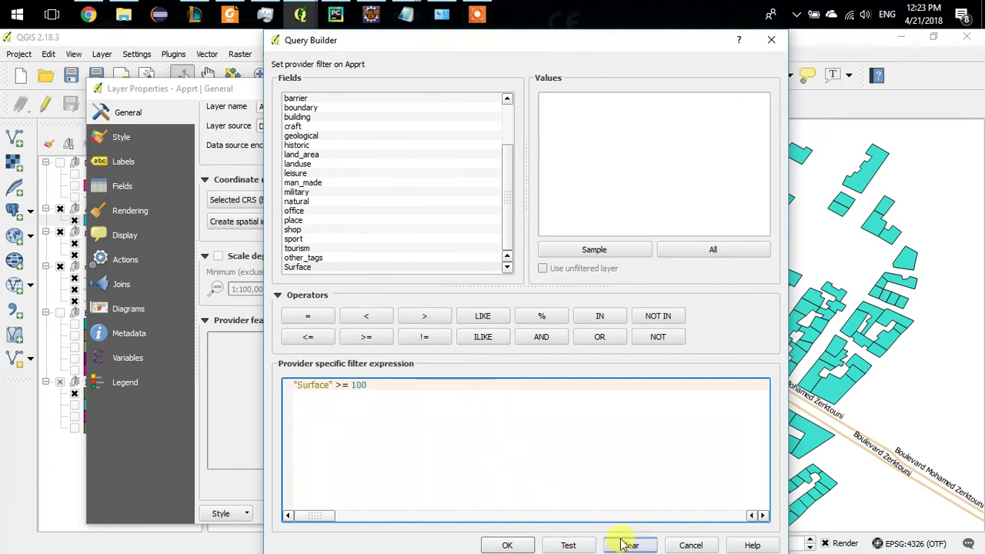
Test the surface filter expression and apply it to the Apprt layer
left_click(568, 545)
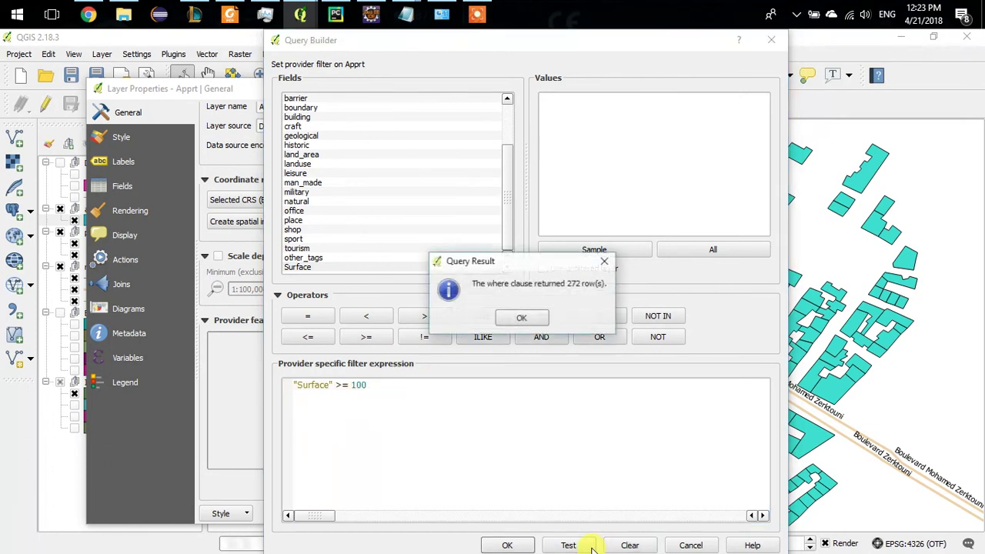
left_click(519, 319)
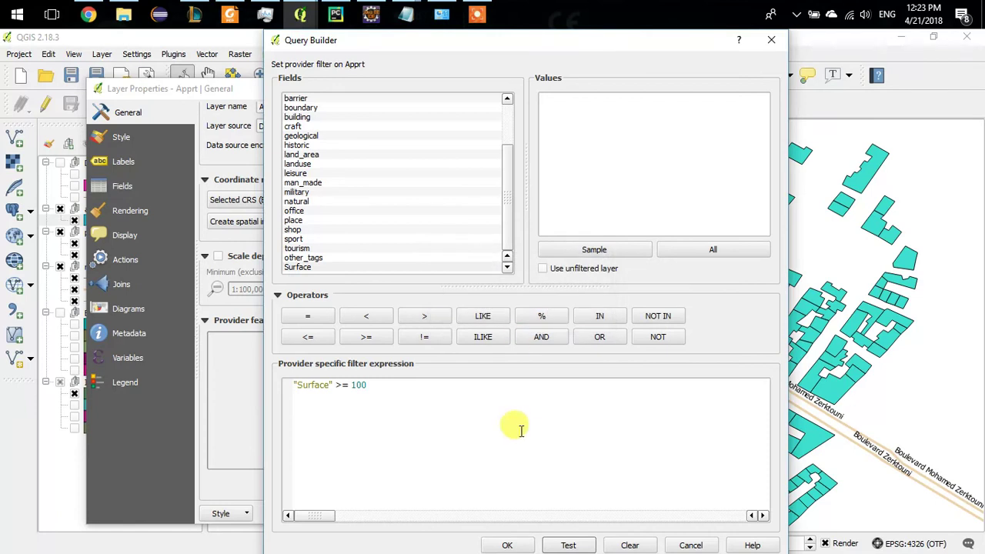
left_click(496, 547)
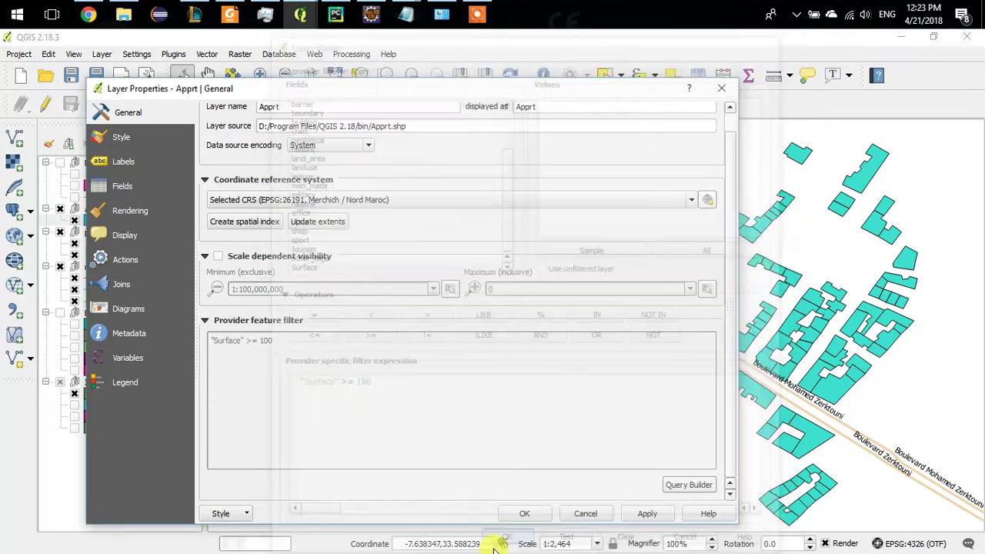
left_click(535, 516)
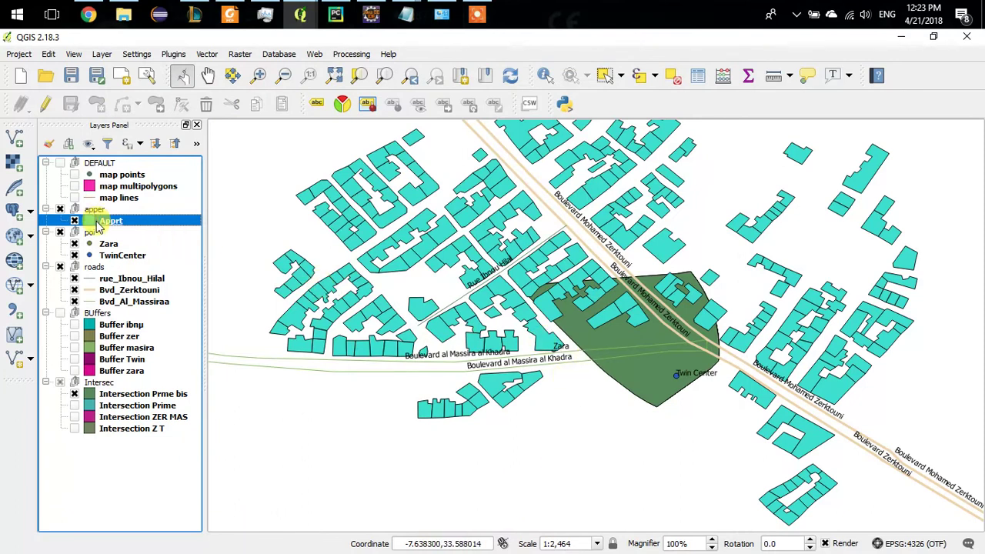
mouse_move(114, 225)
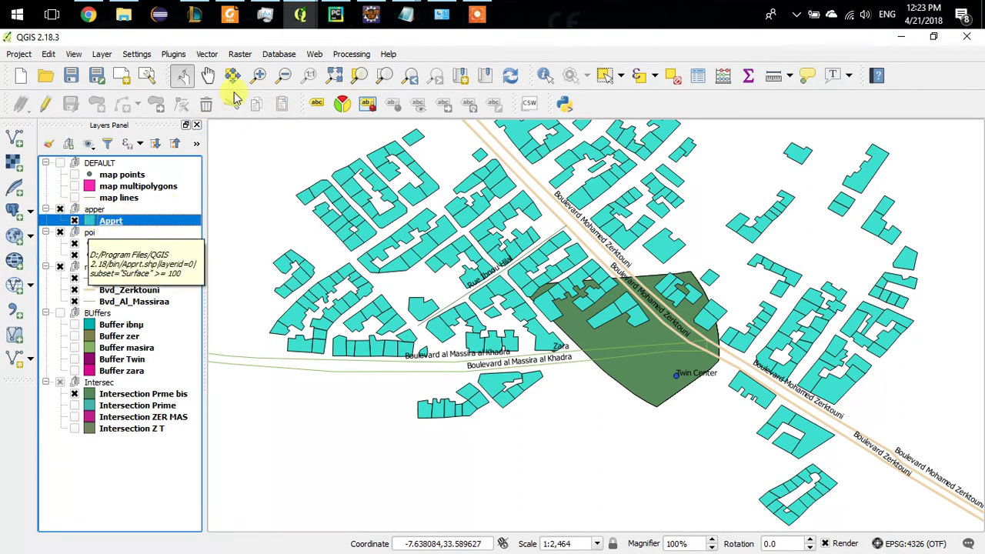
Run the Intersection geoprocessing tool on Apprt with Intersection Prme bis as the intersect layer, outputting a temporary layer
left_click(213, 54)
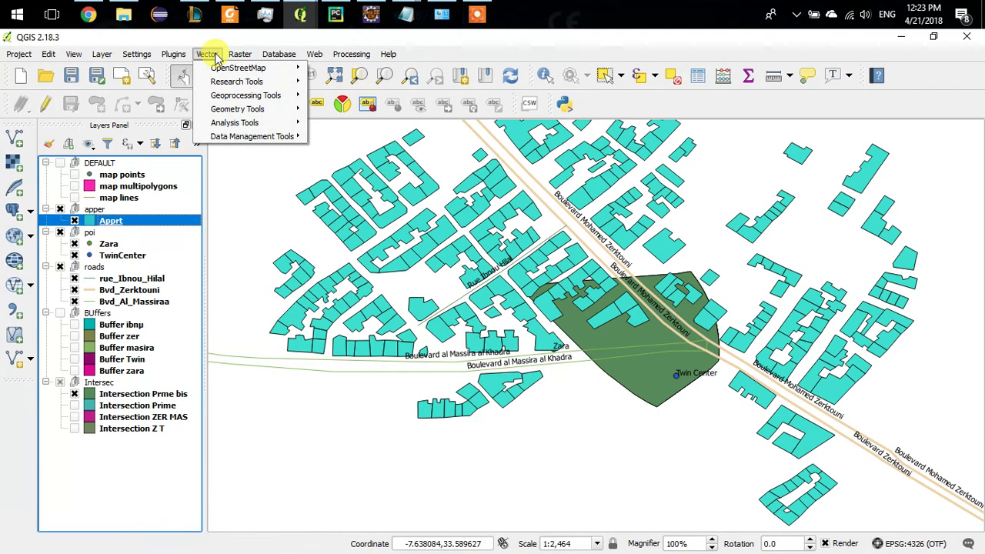
mouse_move(254, 98)
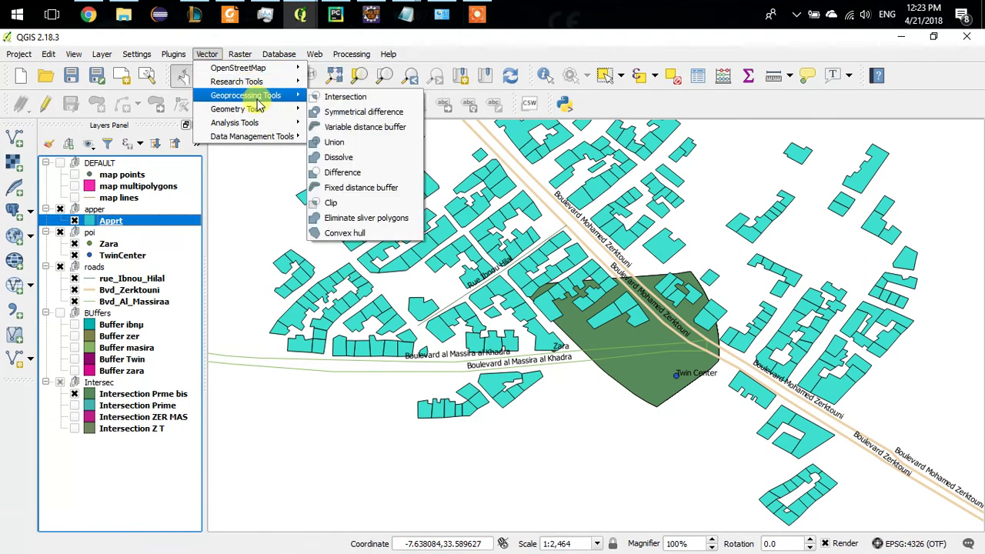
left_click(338, 97)
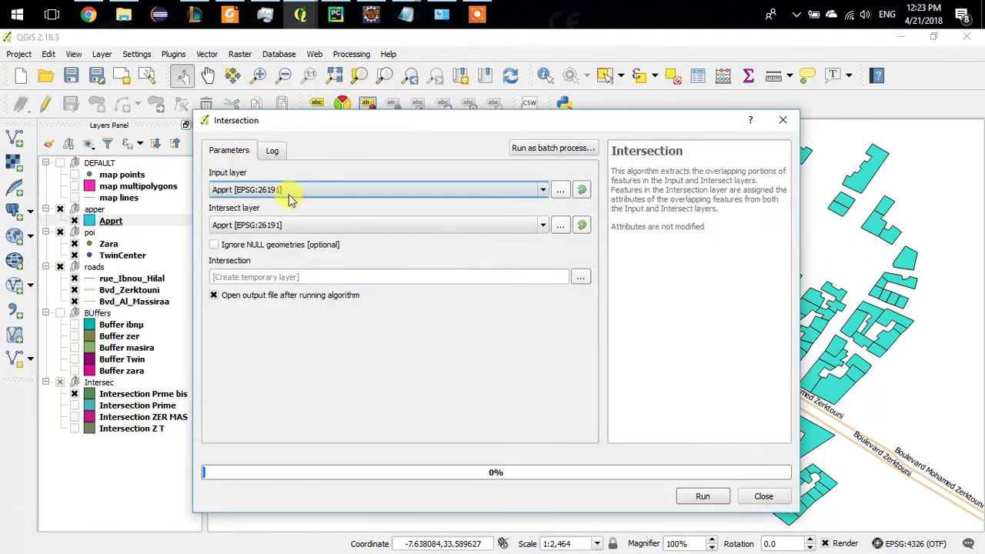
left_click(362, 225)
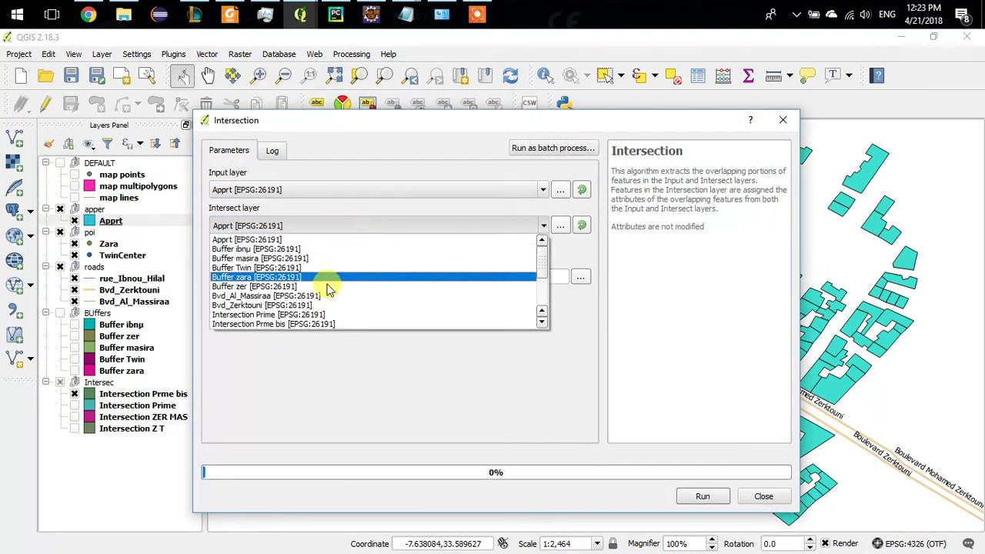
left_click(346, 325)
left_click(682, 502)
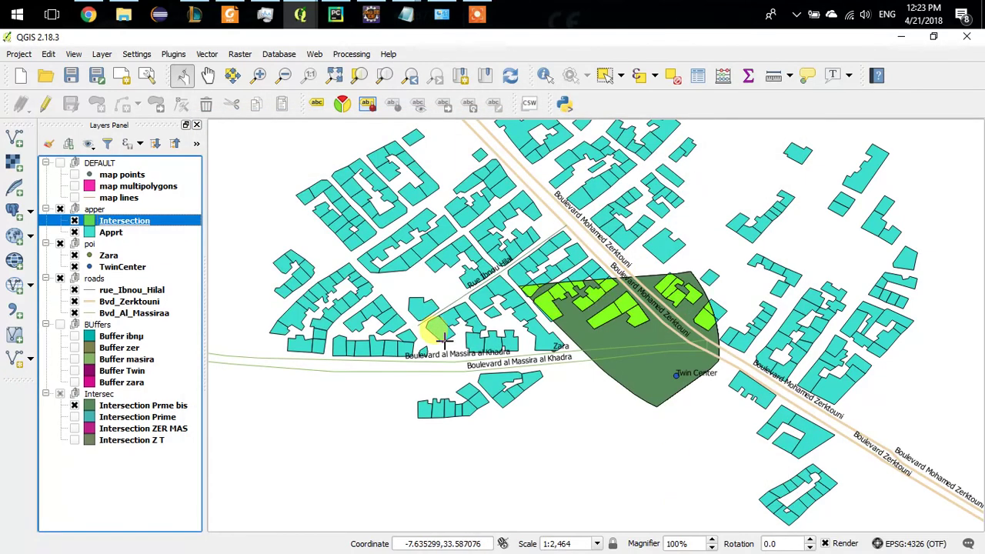
Move the new Intersection layer into the Intersec group and hide the Intersection Prme bis layer
left_click_drag(92, 224, 55, 389)
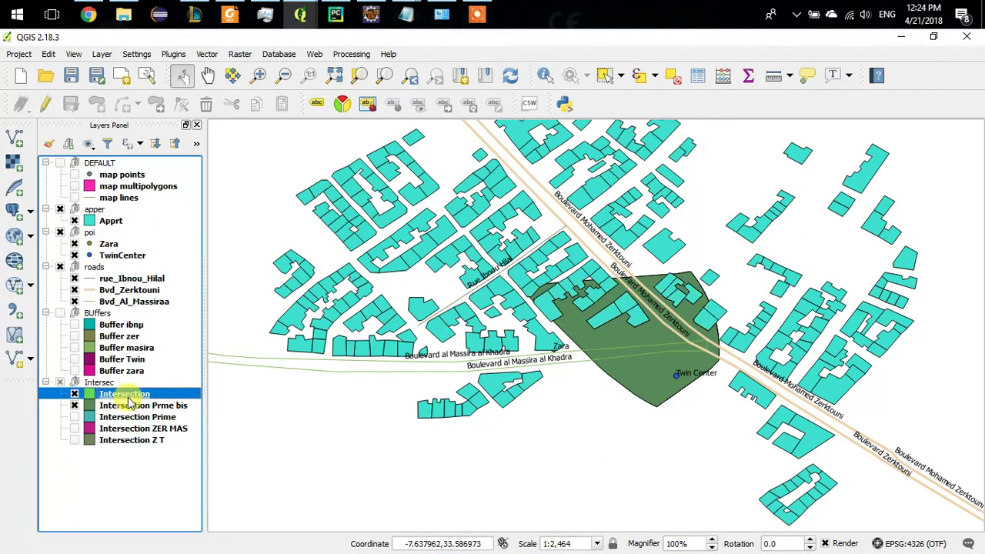
left_click(75, 405)
left_click(75, 394)
left_click(75, 394)
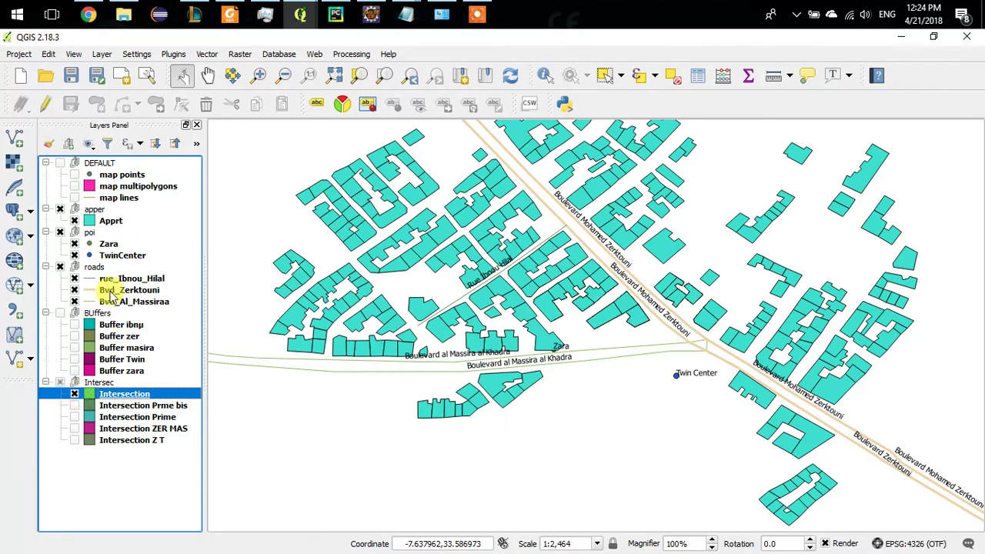
Move the apper group below all other layer groups and rename the Intersection layer as Apprt final
left_click_drag(76, 209, 45, 458)
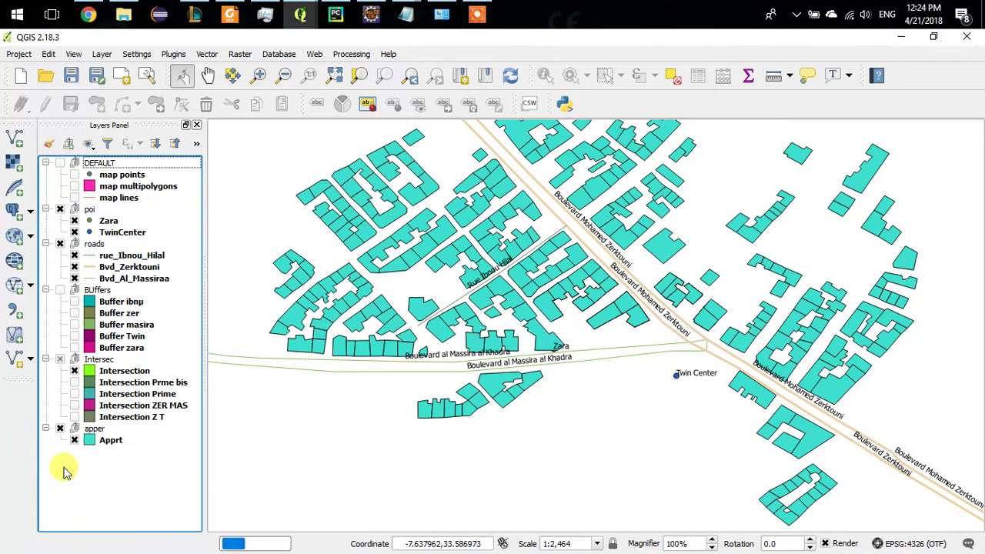
right_click(114, 375)
left_click(163, 362)
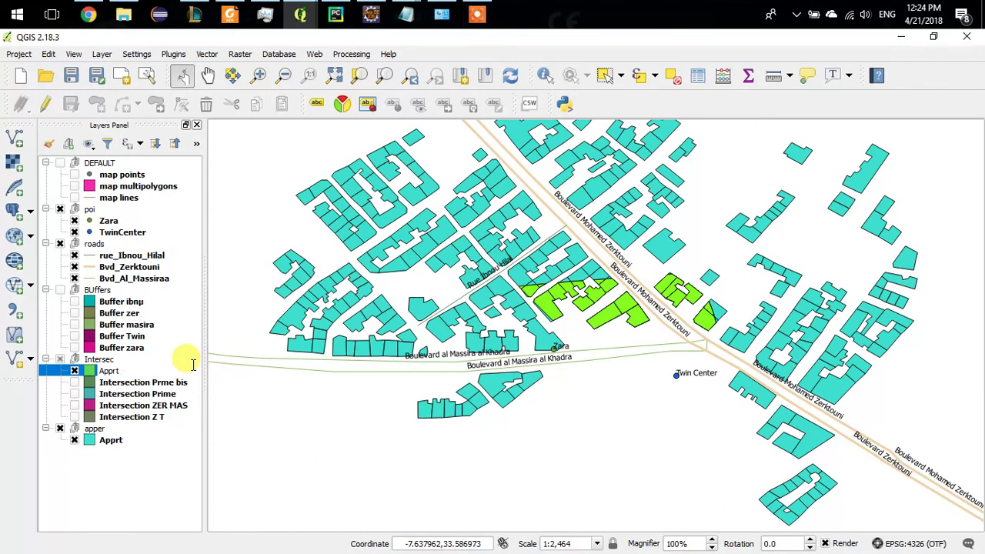
key("Return")
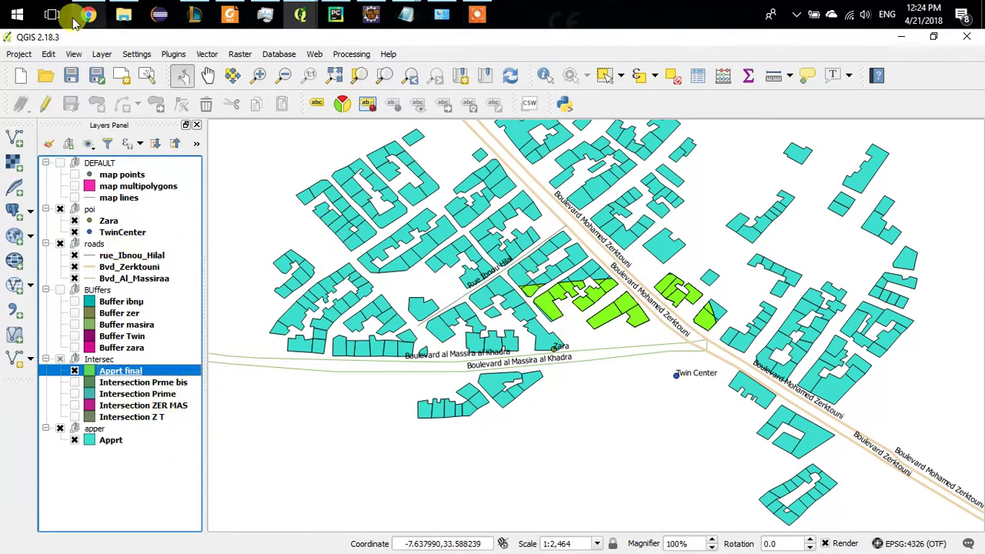
Create a print composer titled Control and add a map covering most of its page
left_click(17, 55)
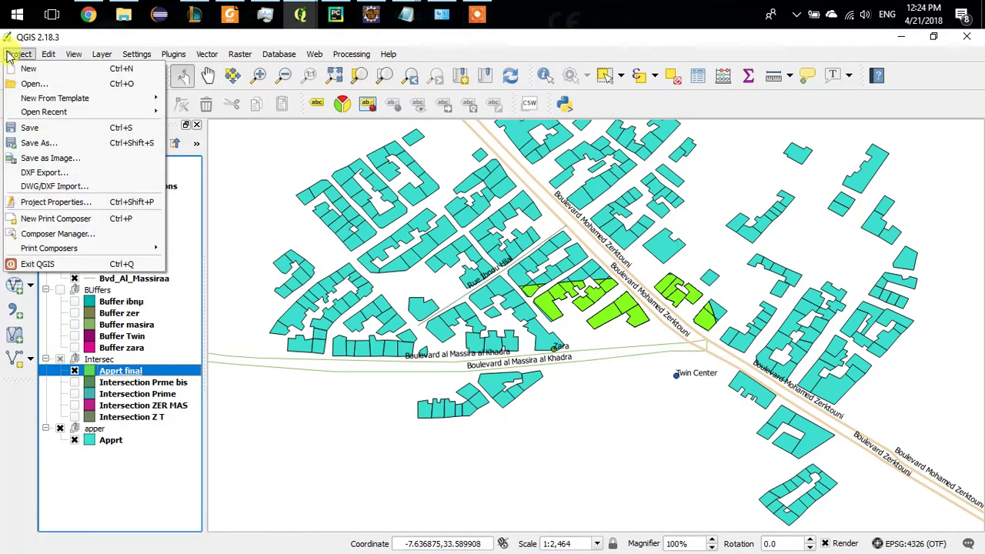
left_click(97, 226)
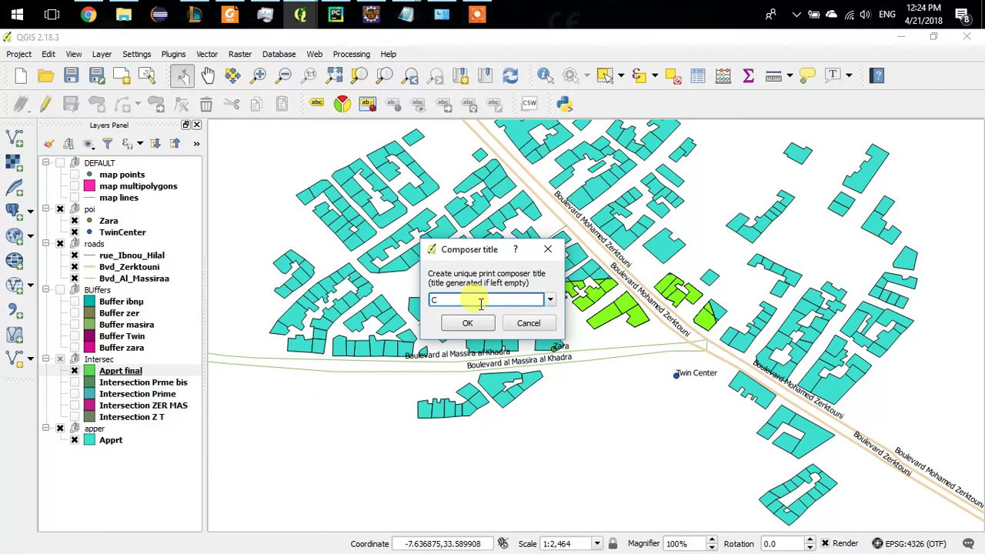
type("Control")
key("Return")
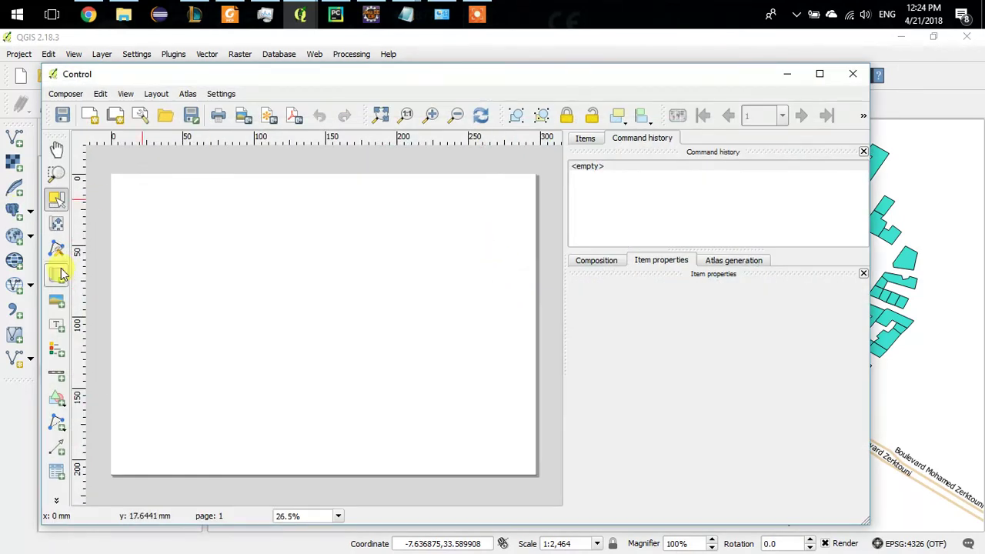
left_click(61, 281)
mouse_move(160, 217)
left_mouse_down()
mouse_move(523, 431)
mouse_move(517, 452)
mouse_move(510, 445)
left_mouse_up()
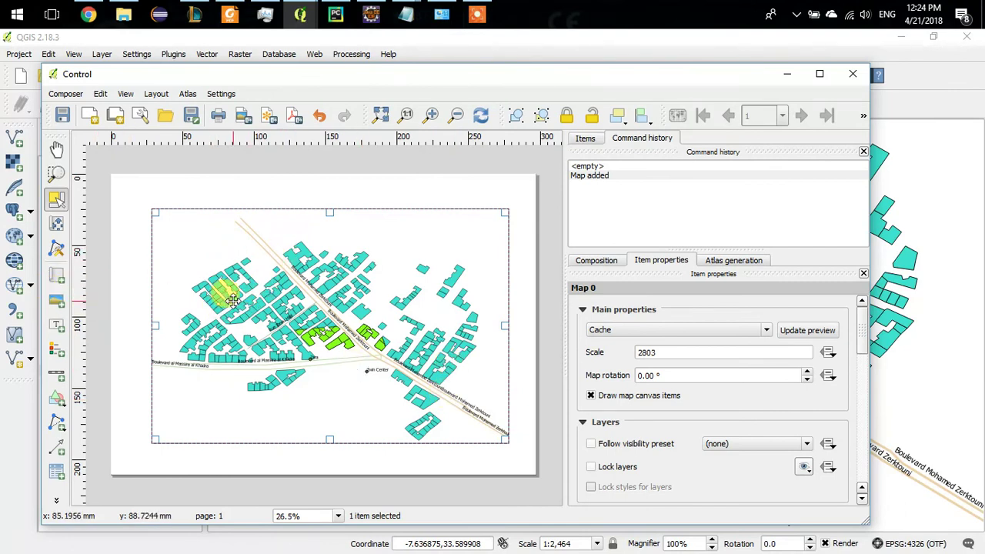
Add a legend along the left edge of the composer page and shift the map right to the page's edge
left_click(60, 346)
left_click_drag(120, 271, 171, 439)
left_click_drag(159, 334, 155, 278)
left_click_drag(154, 277, 133, 223)
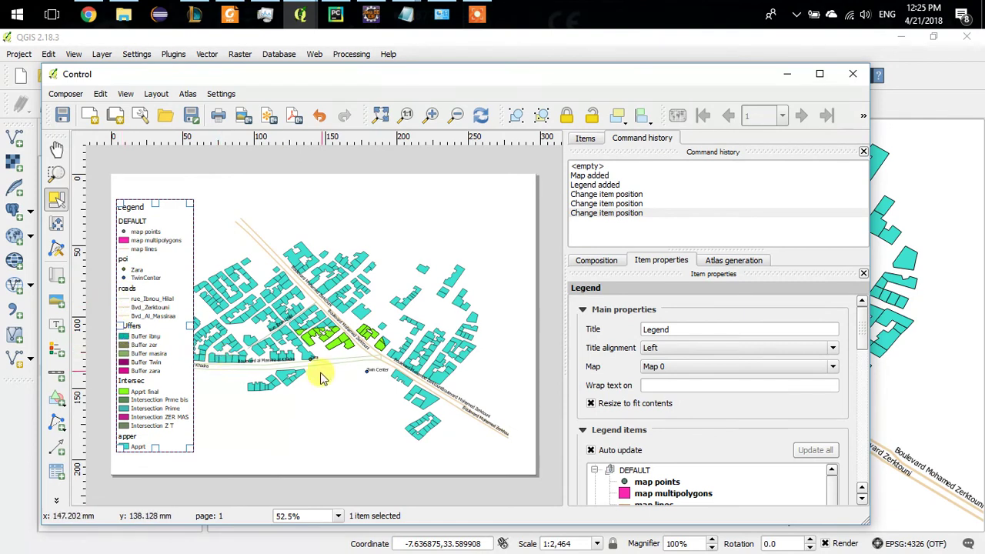
left_click_drag(318, 348, 346, 349)
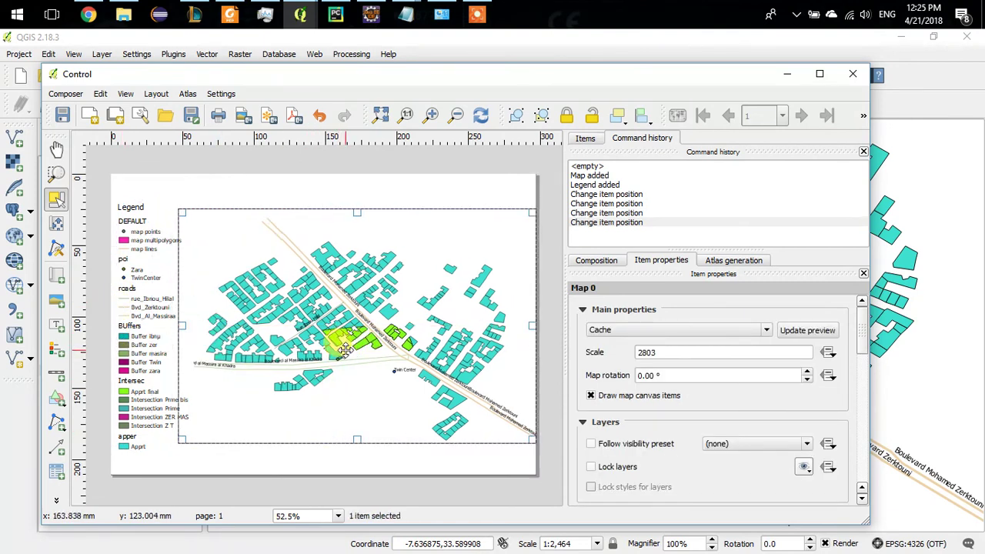
left_click(189, 186)
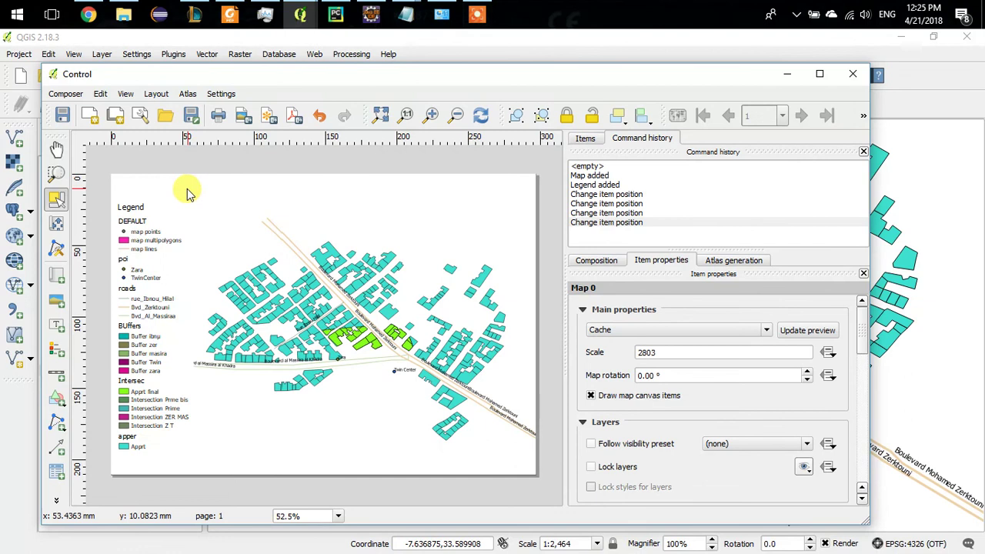
Add a QGIS label across the top of the composer page and set its font size to 48
left_click(57, 325)
left_click_drag(214, 187, 487, 239)
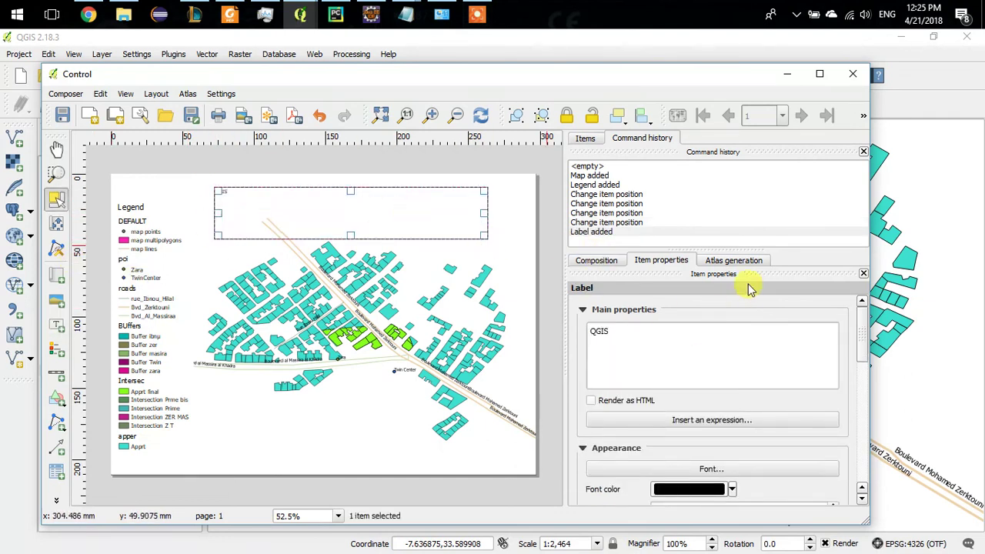
scroll(741, 416, "down", 10)
scroll(739, 404, "up", 9)
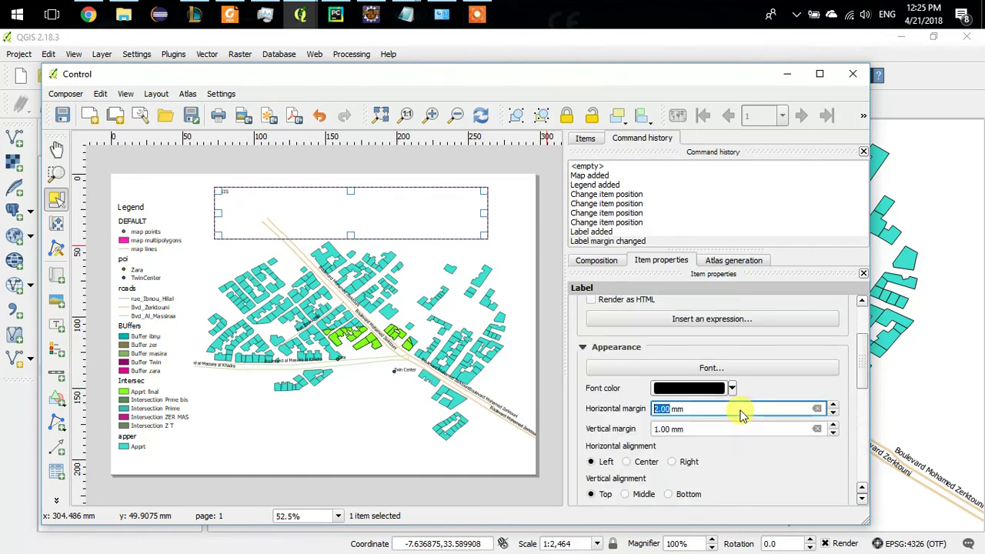
left_click(719, 373)
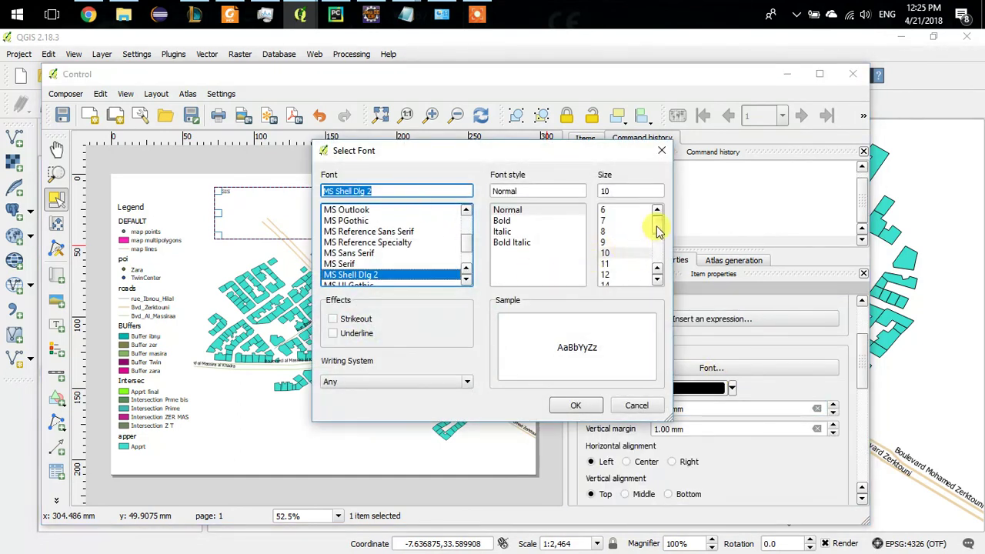
left_click_drag(655, 227, 652, 269)
left_click(623, 264)
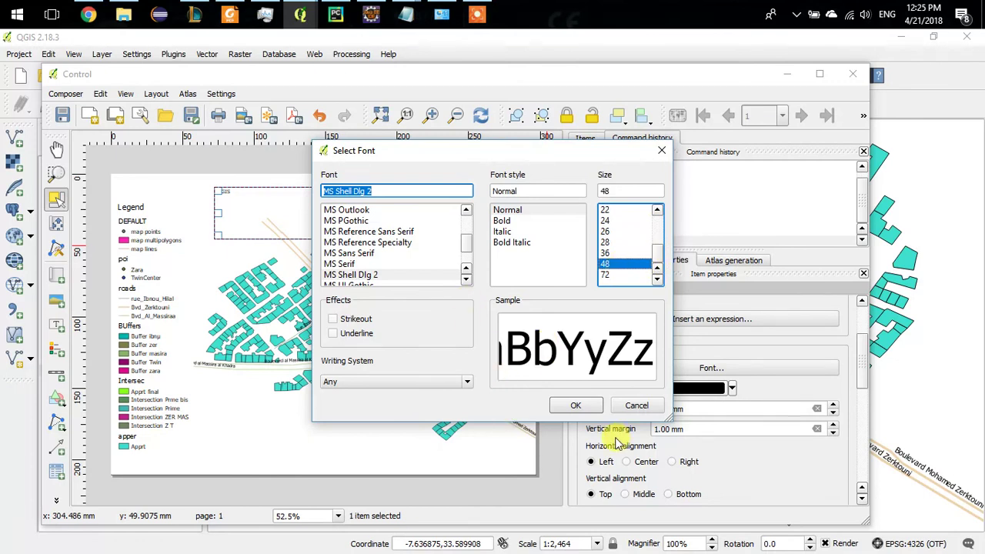
left_click(576, 405)
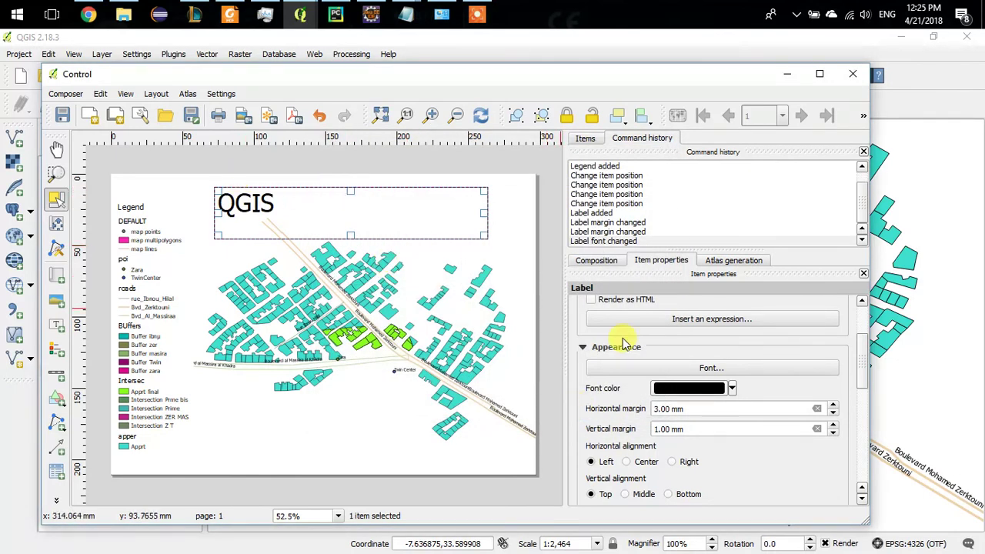
scroll(647, 342, "up", 3)
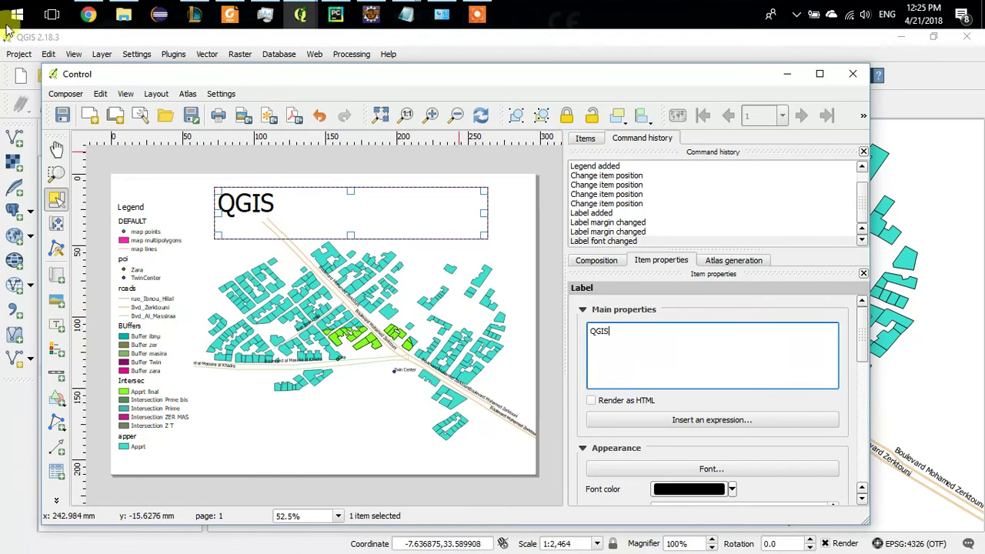
Export the composition as a PDF named tsts in the QGIS test folder
left_click(65, 93)
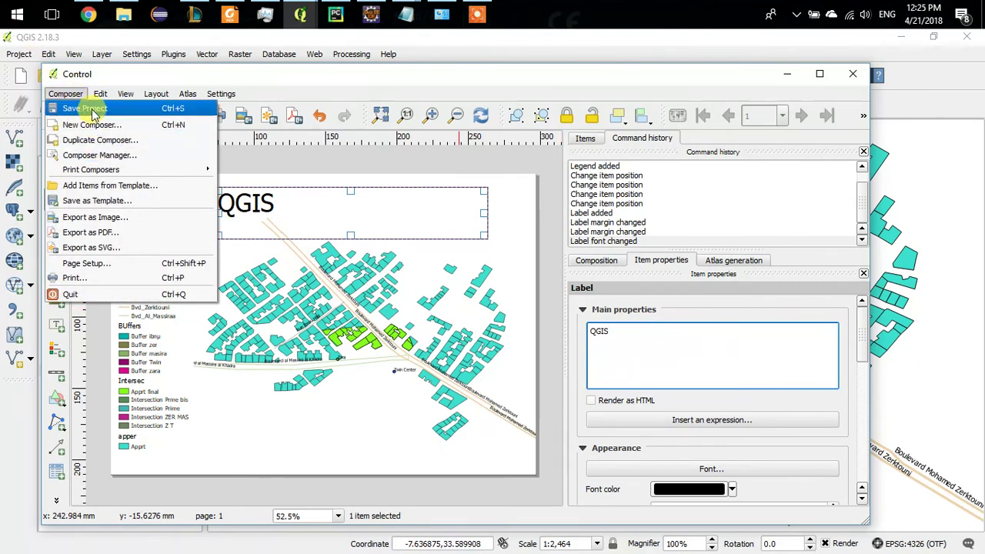
left_click(91, 233)
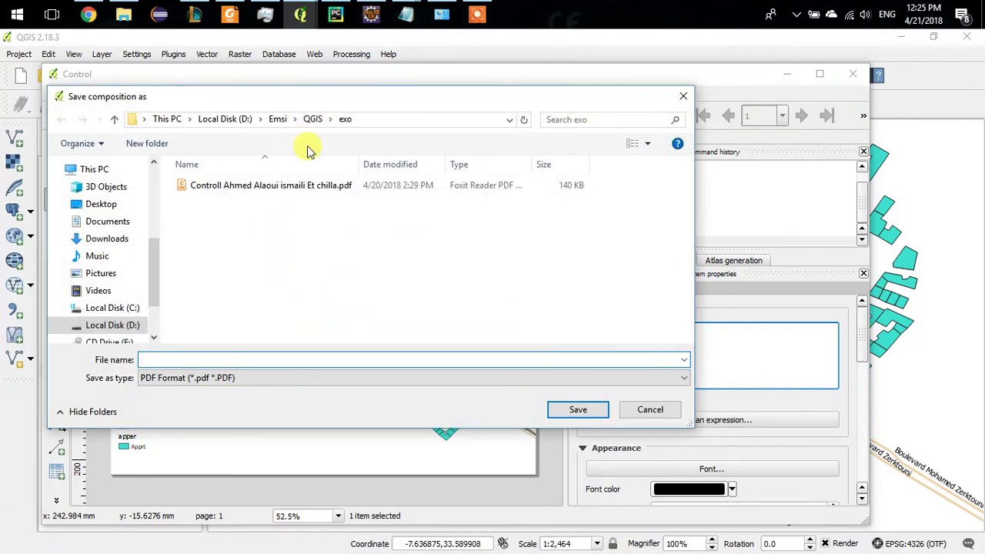
left_click(312, 121)
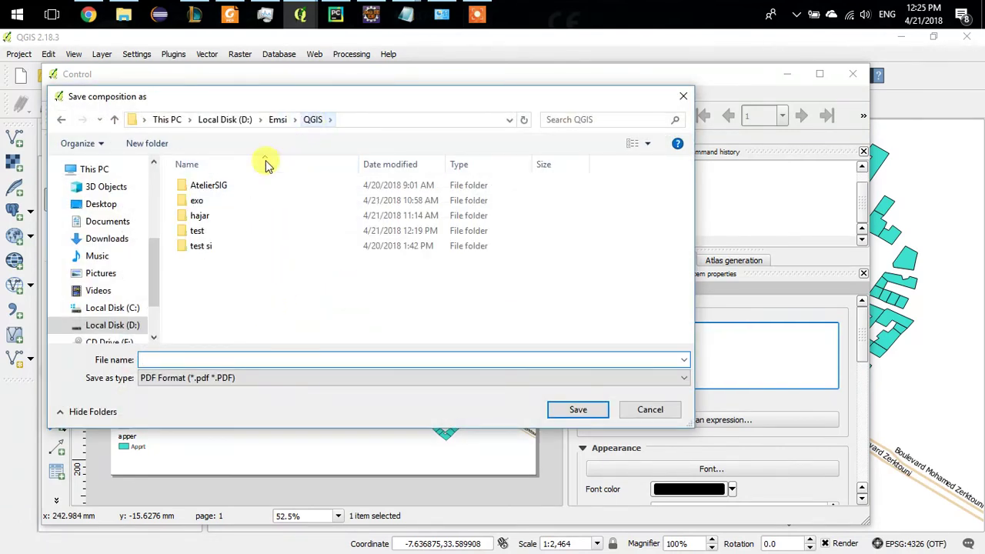
left_click(217, 234)
double_click(216, 233)
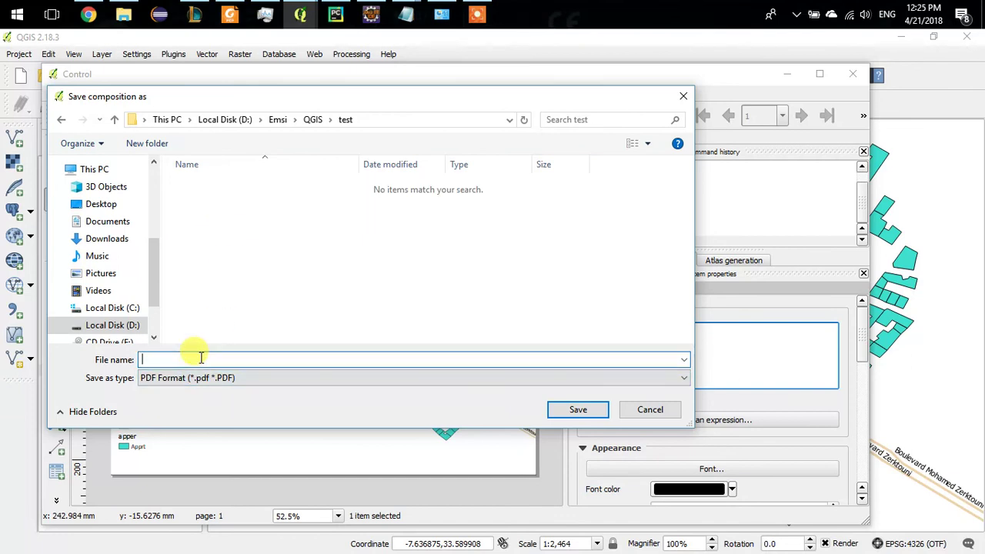
key("Return")
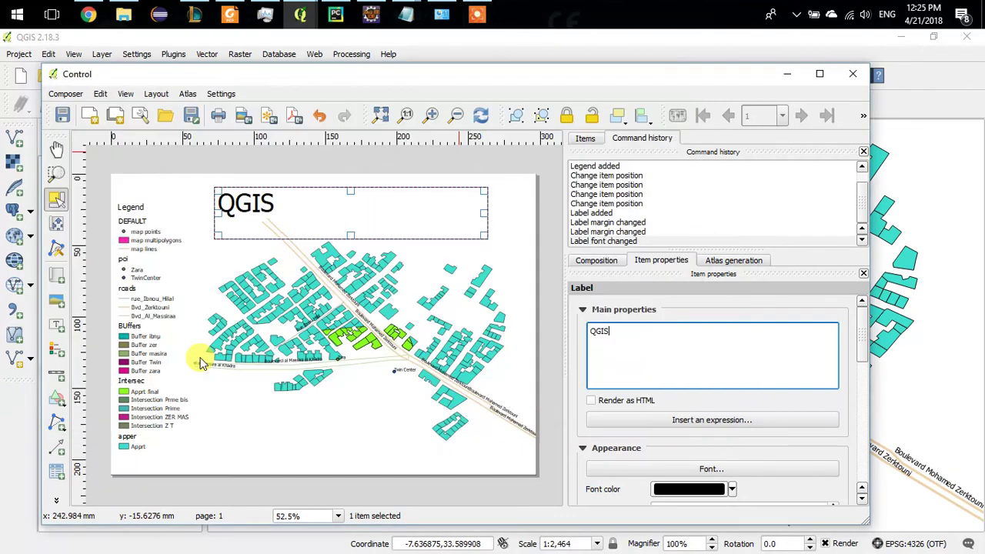
Switch to File Explorer, open tsts.pdf from the QGIS test folder and review the exported map and legend
left_click(123, 9)
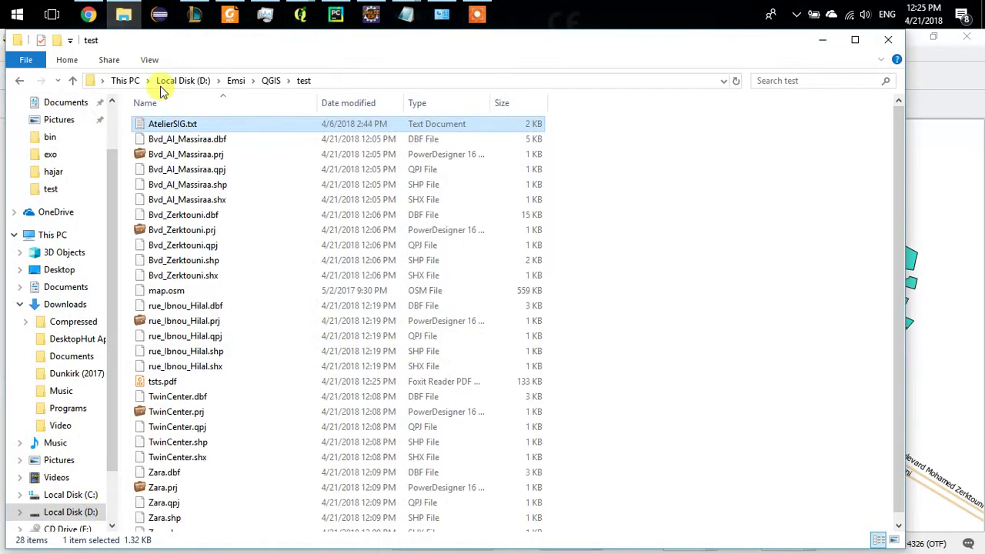
left_click(269, 81)
double_click(154, 173)
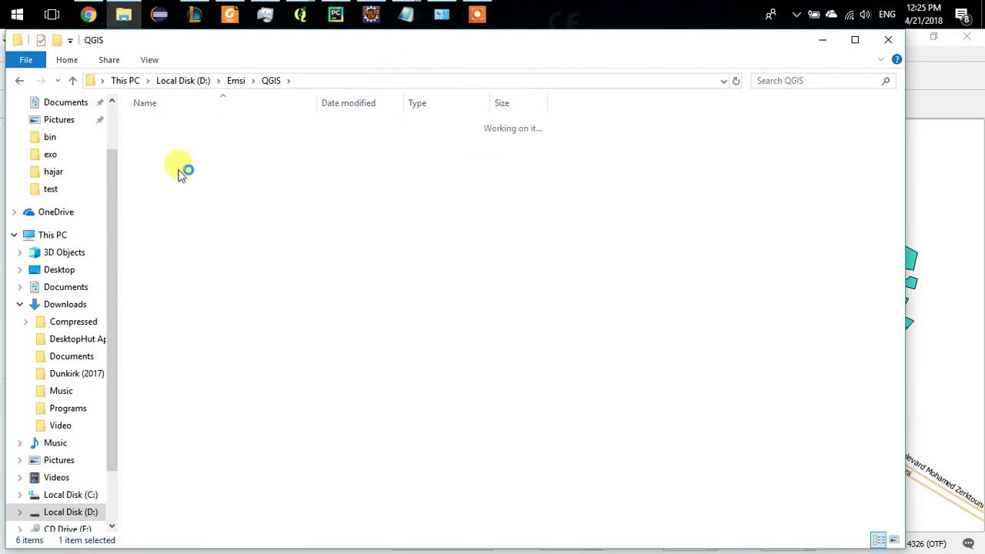
scroll(305, 205, "down", 1)
double_click(194, 373)
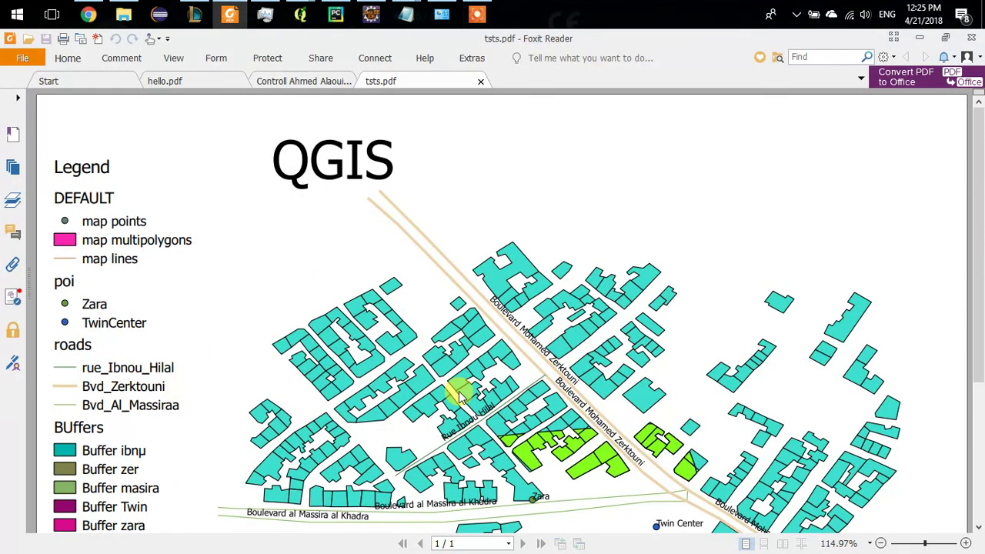
scroll(458, 392, "down", 5)
scroll(458, 395, "up", 5)
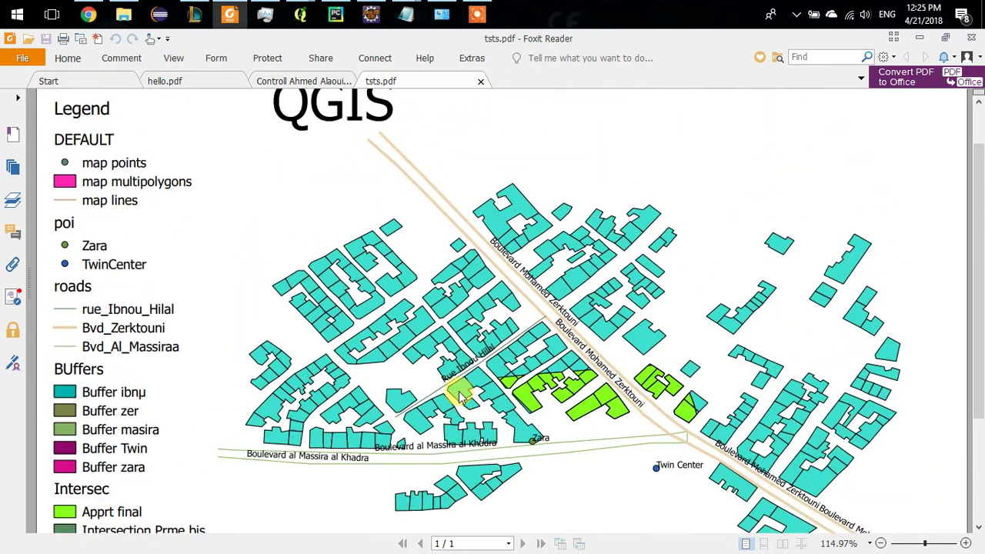
left_click(477, 13)
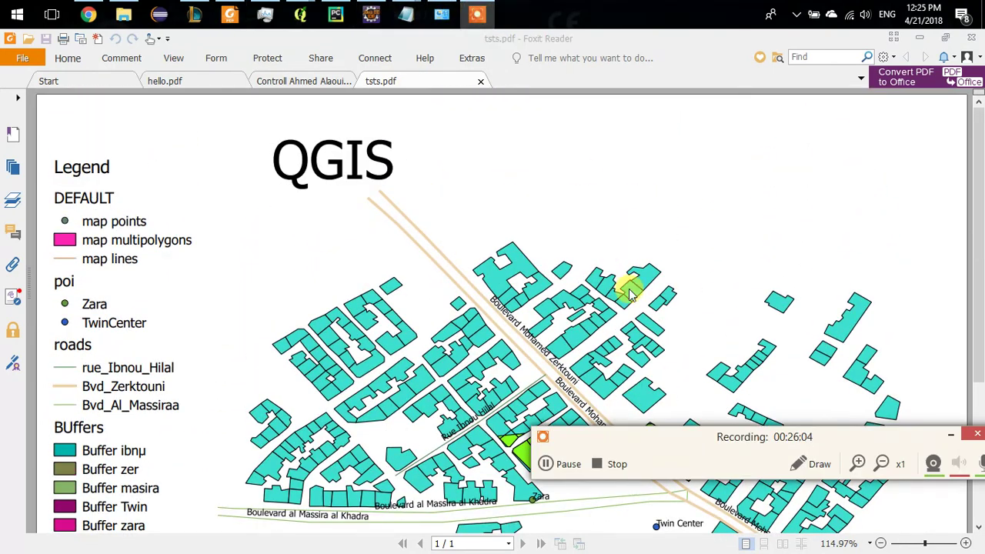